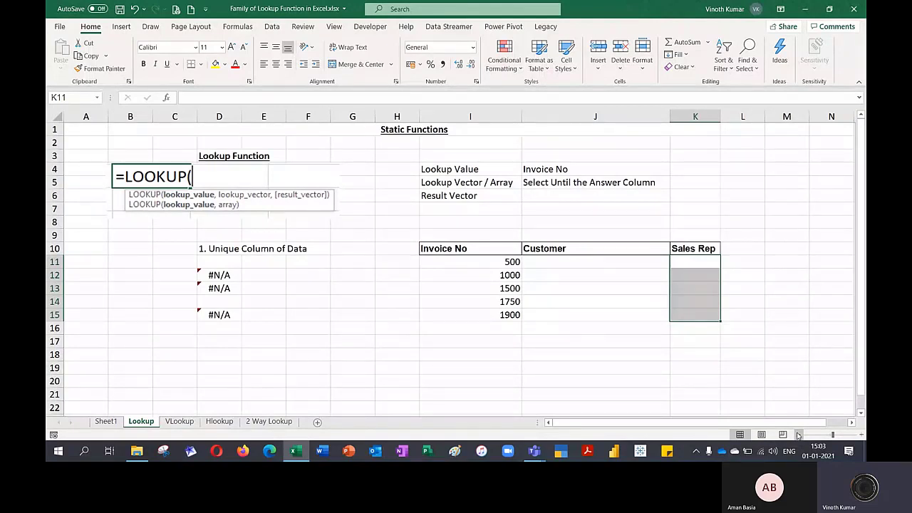
{"action": "left_click", "coordinate": [364, 392]}
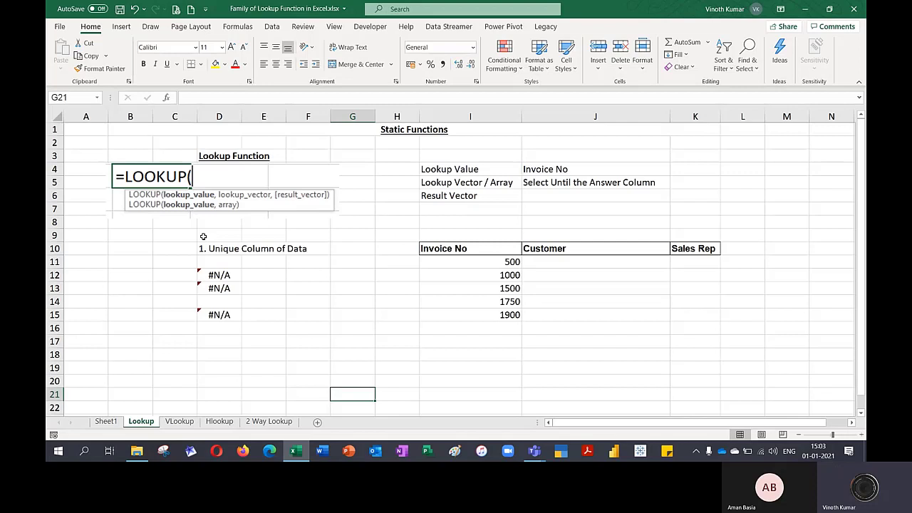
{"action": "left_click_drag", "start_coordinate": [458, 169], "coordinate": [585, 196]}
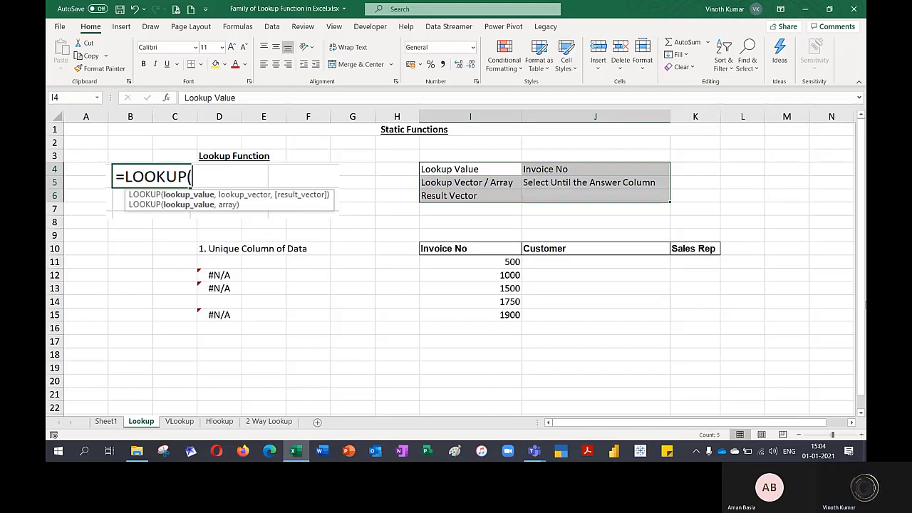
{"action": "key", "text": "Down"}
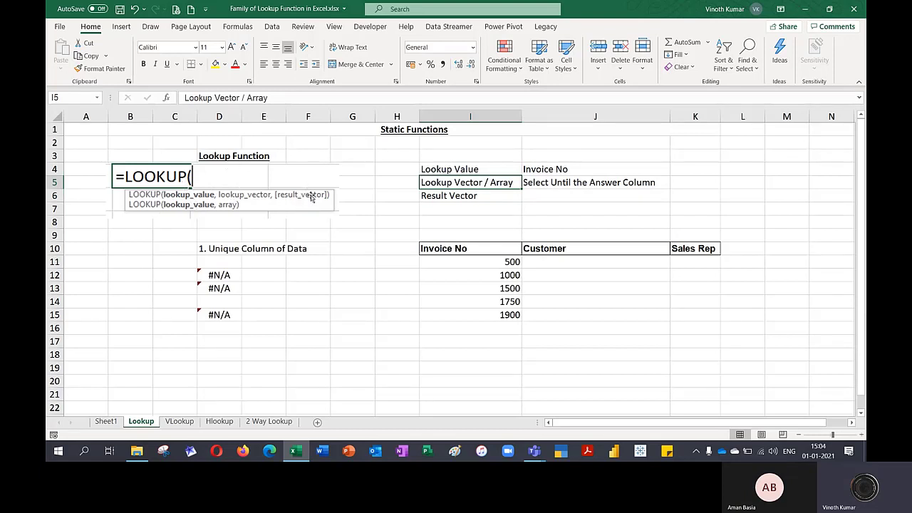
- Change the Lookup Vector / Array note in J5 to "Select the invoice column entirely"
{"action": "left_click", "coordinate": [626, 186]}
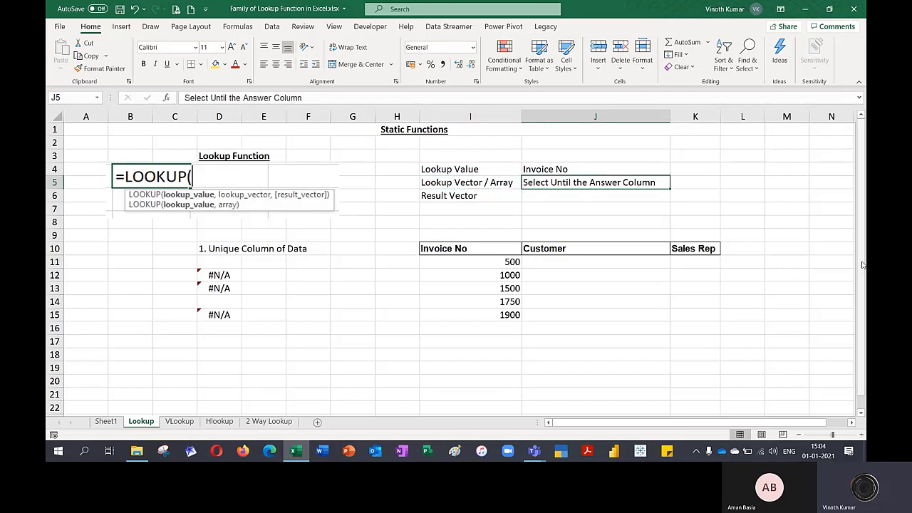
{"action": "key", "text": "F2"}
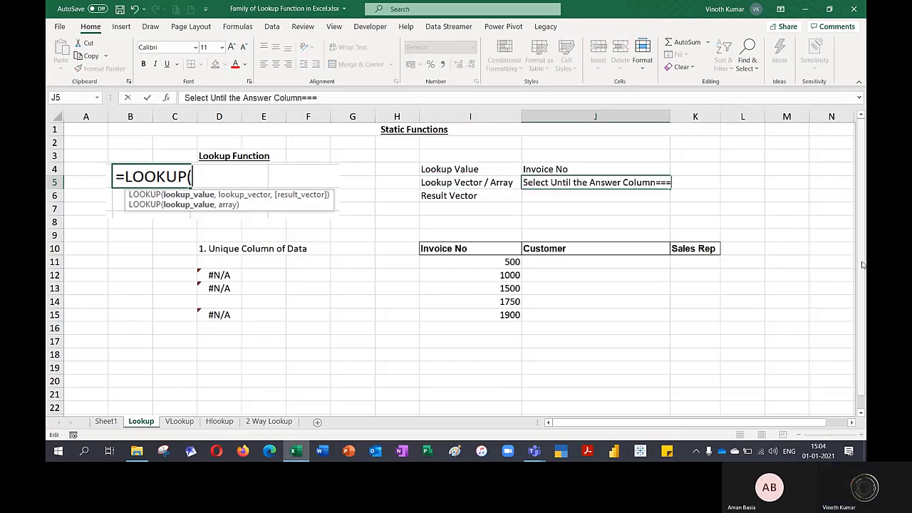
{"action": "key", "text": "BackSpace"}
{"action": "key", "text": "BackSpace"}
{"action": "key", "text": "BackSpace"}
{"action": "key", "text": "BackSpace"}
{"action": "key", "text": "BackSpace"}
{"action": "key", "text": "BackSpace"}
{"action": "key", "text": "BackSpace"}
{"action": "key", "text": "BackSpace"}
{"action": "key", "text": "BackSpace"}
{"action": "key", "text": "BackSpace"}
{"action": "key", "text": "BackSpace"}
{"action": "key", "text": "BackSpace"}
{"action": "key", "text": "BackSpace"}
{"action": "key", "text": "BackSpace"}
{"action": "key", "text": "BackSpace"}
{"action": "key", "text": "BackSpace"}
{"action": "key", "text": "BackSpace"}
{"action": "key", "text": "BackSpace"}
{"action": "key", "text": "BackSpace"}
{"action": "key", "text": "BackSpace"}
{"action": "key", "text": "BackSpace"}
{"action": "key", "text": "BackSpace"}
{"action": "key", "text": "BackSpace"}
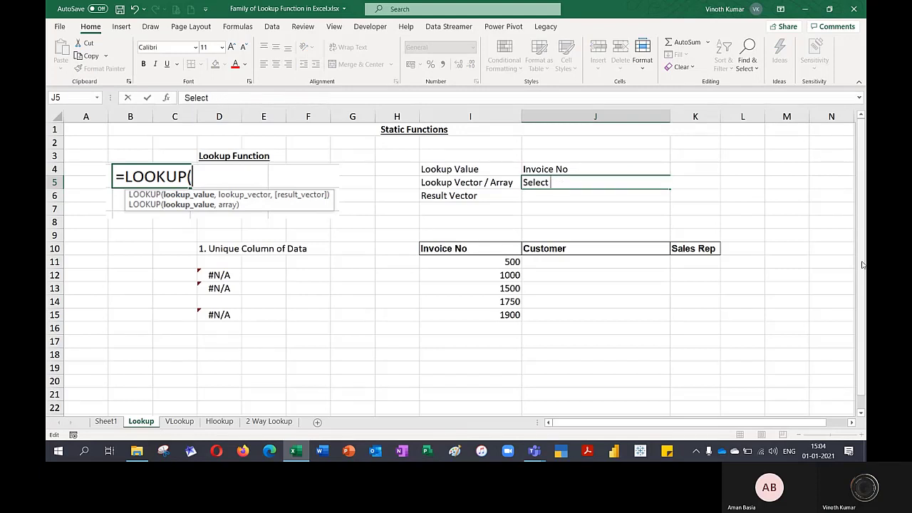
{"action": "type", "text": "the se"}
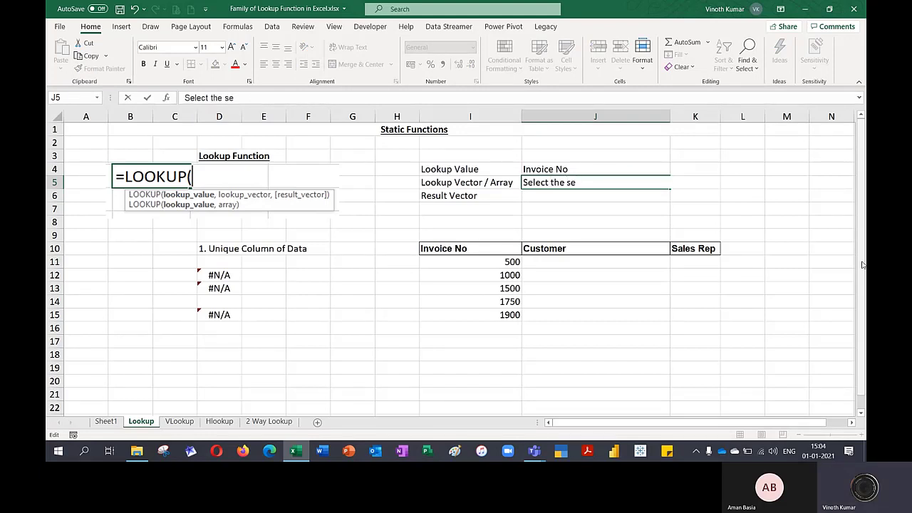
{"action": "key", "text": "BackSpace"}
{"action": "key", "text": "BackSpace"}
{"action": "type", "text": "invoice column rn"}
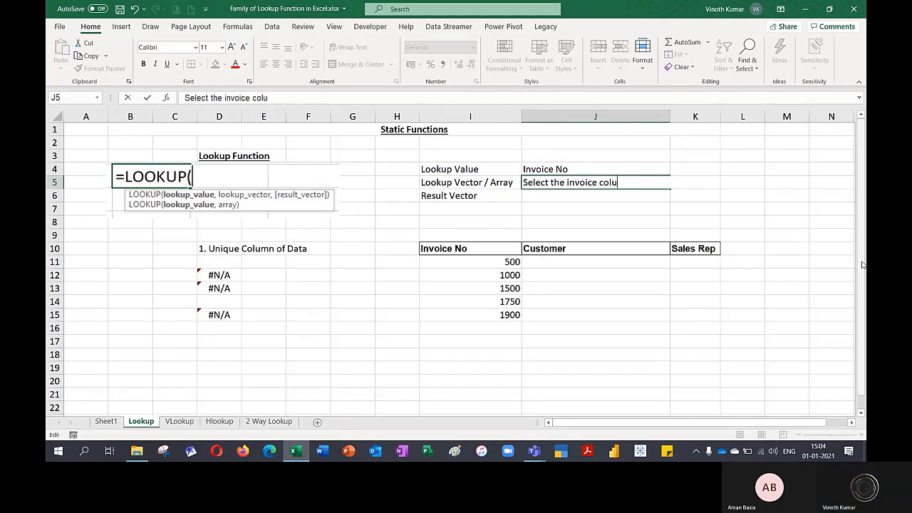
{"action": "key", "text": "BackSpace"}
{"action": "key", "text": "BackSpace"}
{"action": "type", "text": "entirely"}
{"action": "key", "text": "Return"}
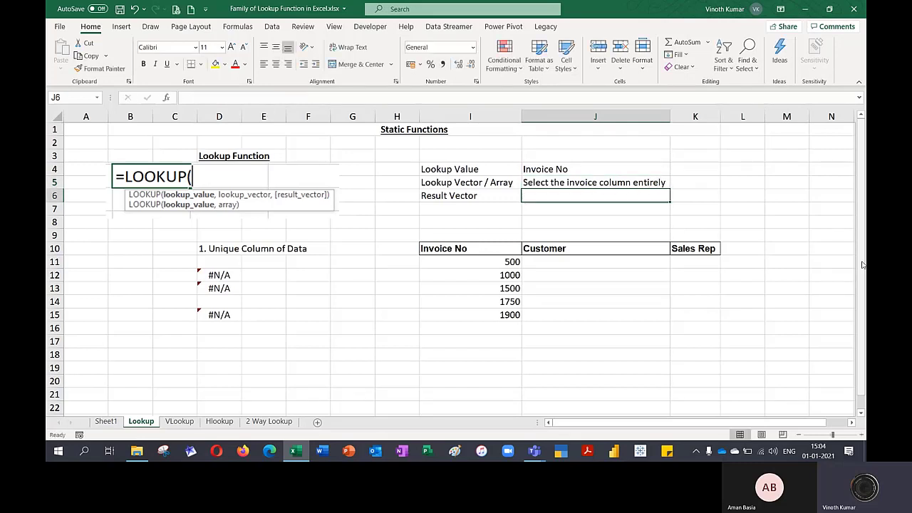
- Fill the J5 note down to J6 and reword the copy as "Select the Customer column entirely"
{"action": "key", "text": "Up"}
{"action": "key", "text": "shift+Down"}
{"action": "key", "text": "ctrl+d"}
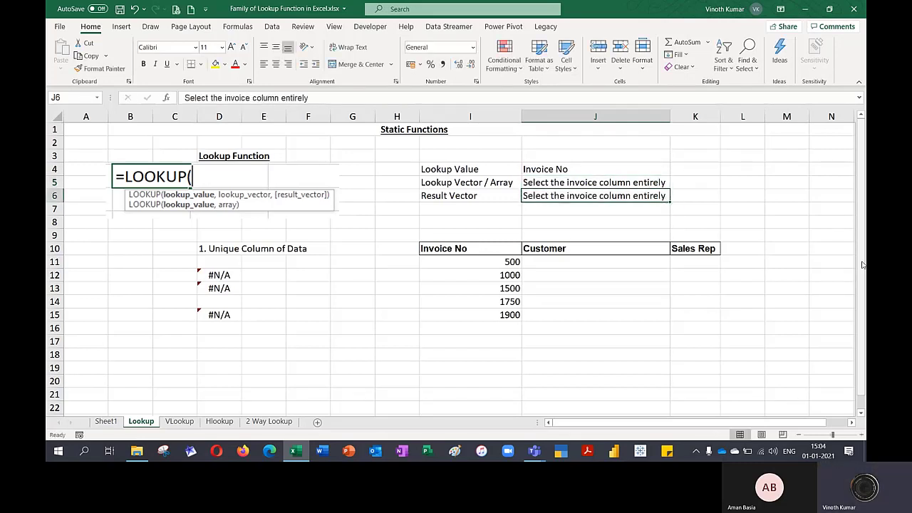
{"action": "key", "text": "Return"}
{"action": "key", "text": "F2"}
{"action": "key", "text": "Left"}
{"action": "key", "text": "Left"}
{"action": "key", "text": "Left"}
{"action": "key", "text": "Left"}
{"action": "key", "text": "Left"}
{"action": "key", "text": "Left"}
{"action": "key", "text": "Left"}
{"action": "key", "text": "Left"}
{"action": "key", "text": "Left"}
{"action": "key", "text": "Left"}
{"action": "key", "text": "Left"}
{"action": "key", "text": "Left"}
{"action": "key", "text": "Left"}
{"action": "key", "text": "Left"}
{"action": "key", "text": "Left"}
{"action": "key", "text": "Left"}
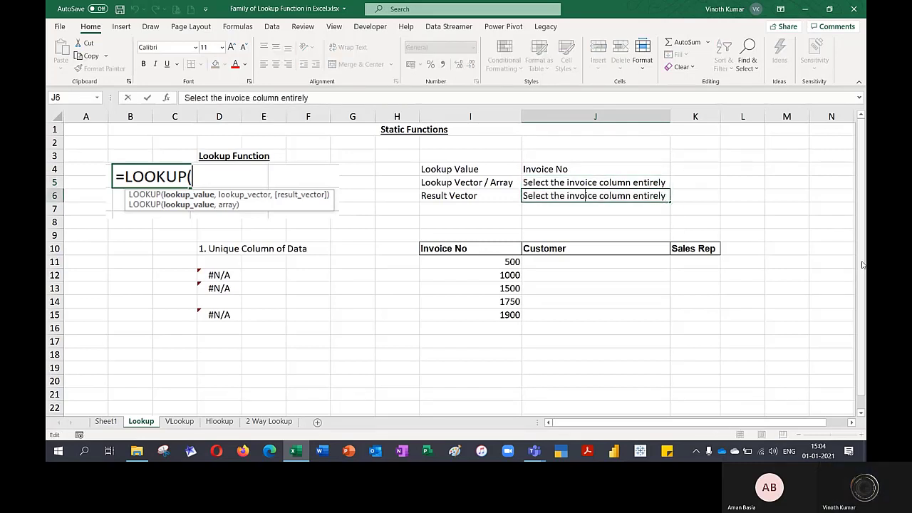
{"action": "key", "text": "BackSpace"}
{"action": "key", "text": "BackSpace"}
{"action": "key", "text": "BackSpace"}
{"action": "key", "text": "BackSpace"}
{"action": "key", "text": "BackSpace"}
{"action": "key", "text": "BackSpace"}
{"action": "key", "text": "BackSpace"}
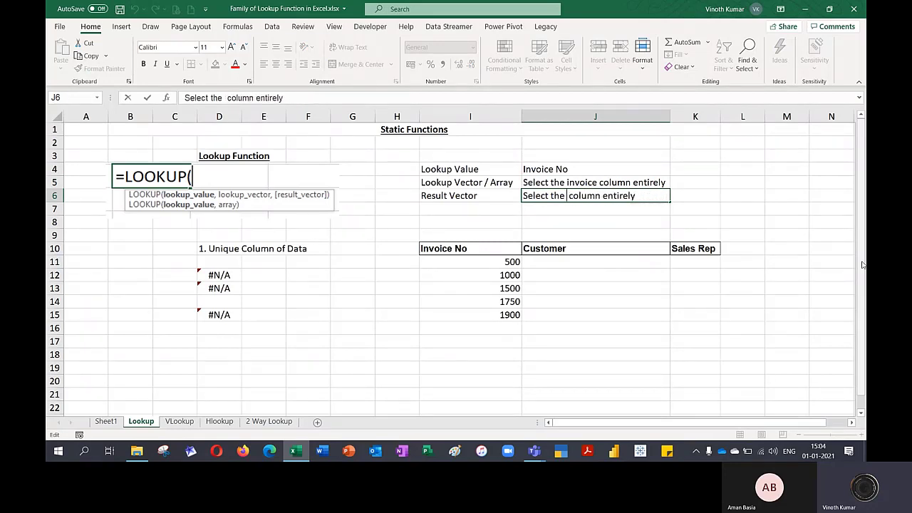
{"action": "type", "text": "Customer"}
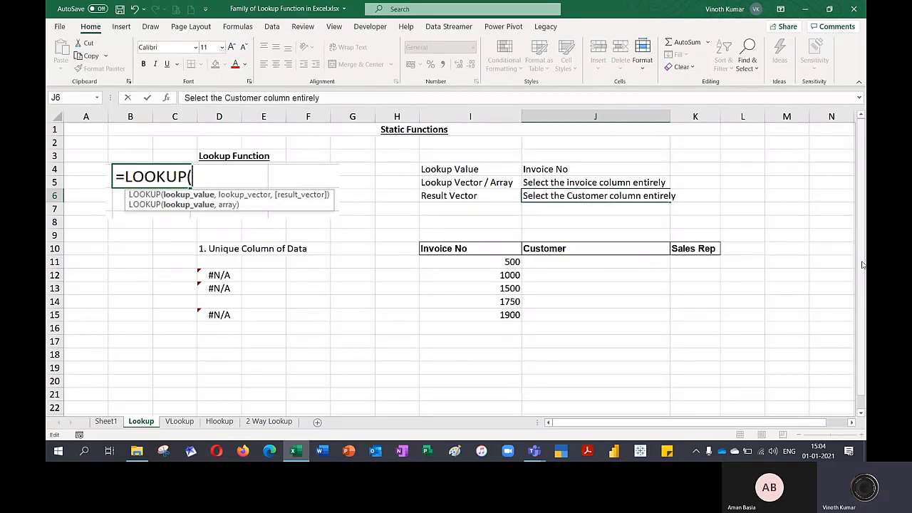
{"action": "key", "text": "Return"}
- Auto-fit the width of column J to the notes in J4:J6
{"action": "key", "text": "Up"}
{"action": "key", "text": "Up"}
{"action": "key", "text": "Up"}
{"action": "key", "text": "shift+Down"}
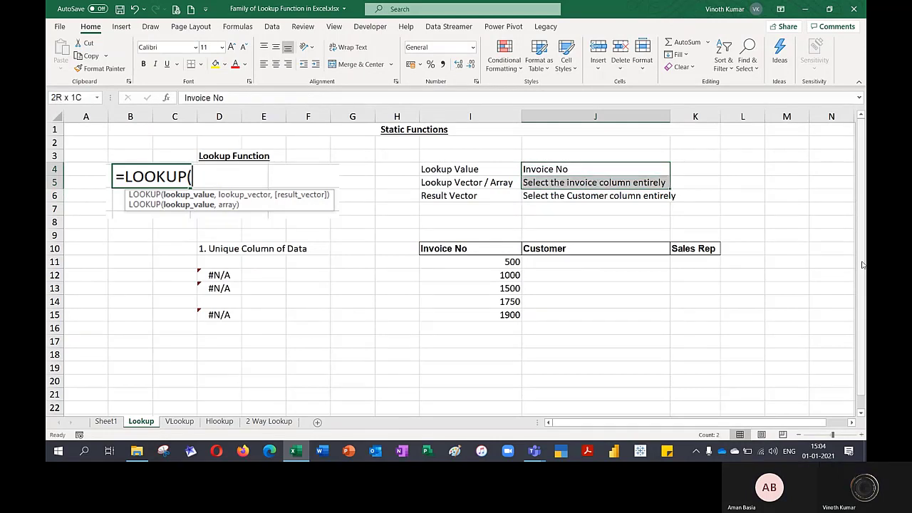
{"action": "key", "text": "shift+Down"}
{"action": "key", "text": "alt+o"}
{"action": "key", "text": "c"}
{"action": "key", "text": "a"}
{"action": "key", "text": "Right"}
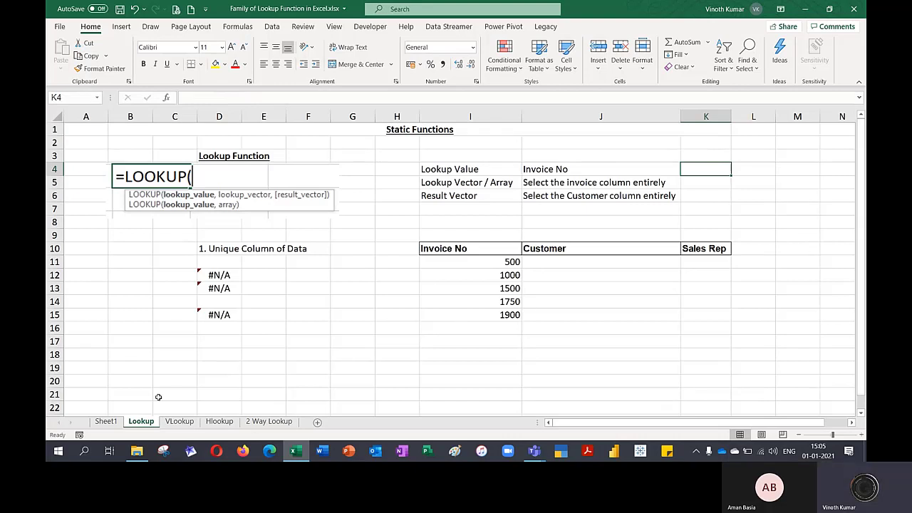
- Locate the Customer column header in Sheet1's data and return to the Lookup sheet
{"action": "left_click", "coordinate": [105, 421]}
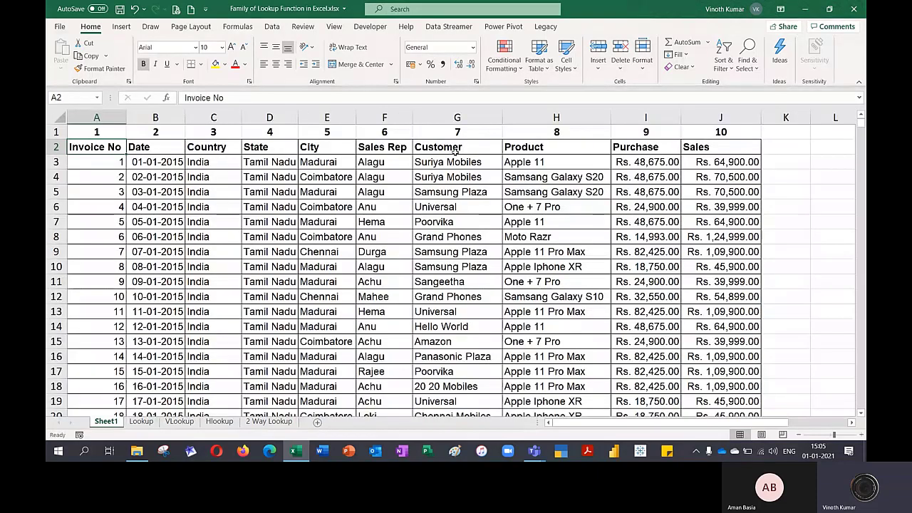
{"action": "left_click", "coordinate": [454, 148]}
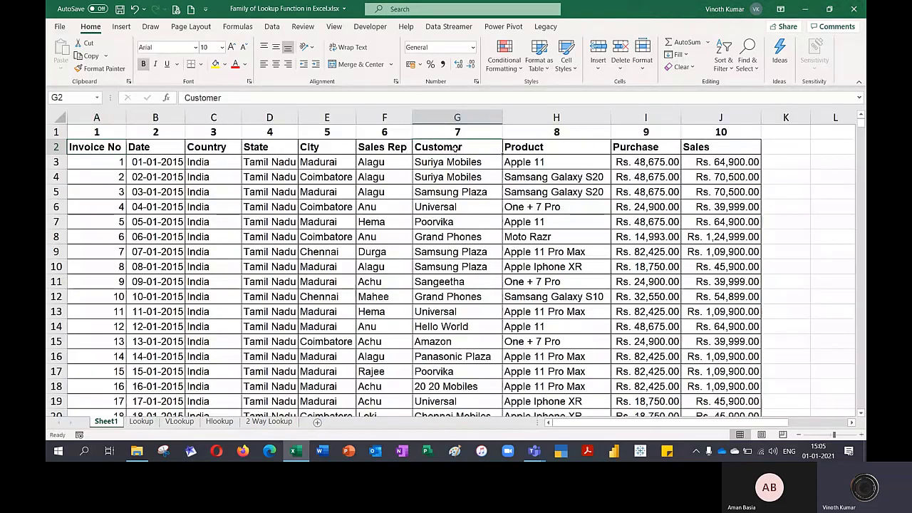
{"action": "left_click", "coordinate": [141, 421]}
- Auto-fit column I and start a LOOKUP formula in J11 using the lookup_value, lookup_vector, result_vector argument form
{"action": "left_click_drag", "start_coordinate": [556, 265], "coordinate": [558, 311]}
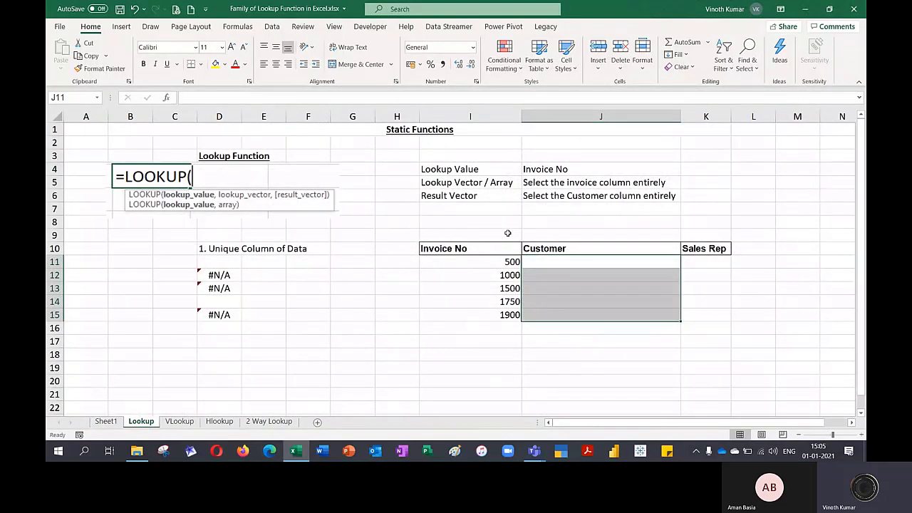
{"action": "double_click", "coordinate": [522, 116]}
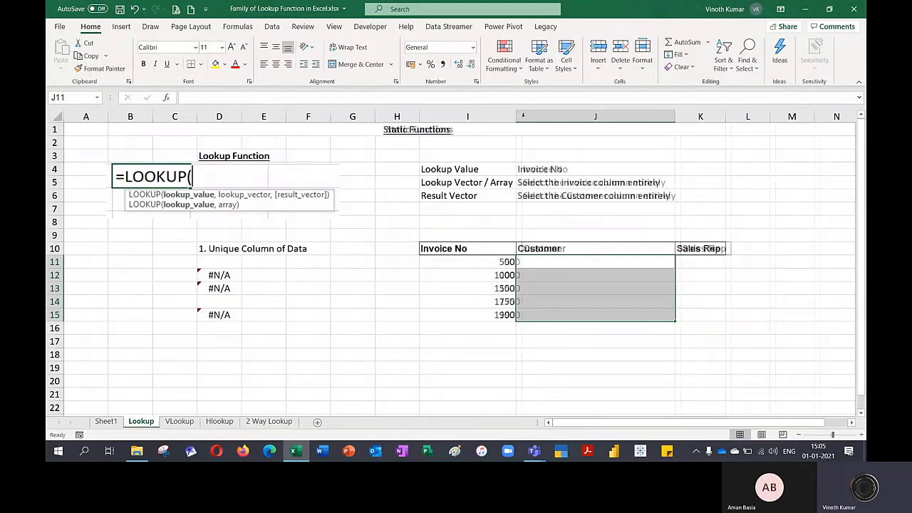
{"action": "left_click", "coordinate": [563, 264]}
{"action": "type", "text": "=LOOKUP("}
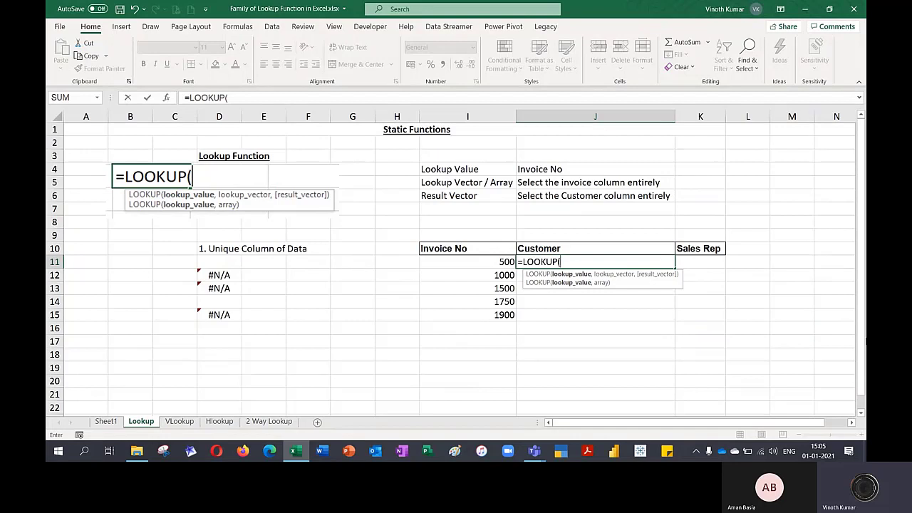
{"action": "key", "text": "ctrl+a"}
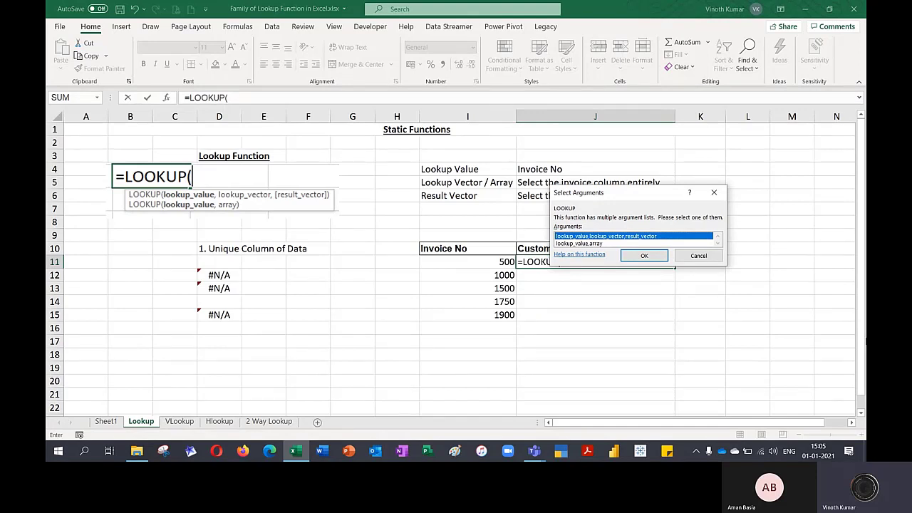
{"action": "key", "text": "Return"}
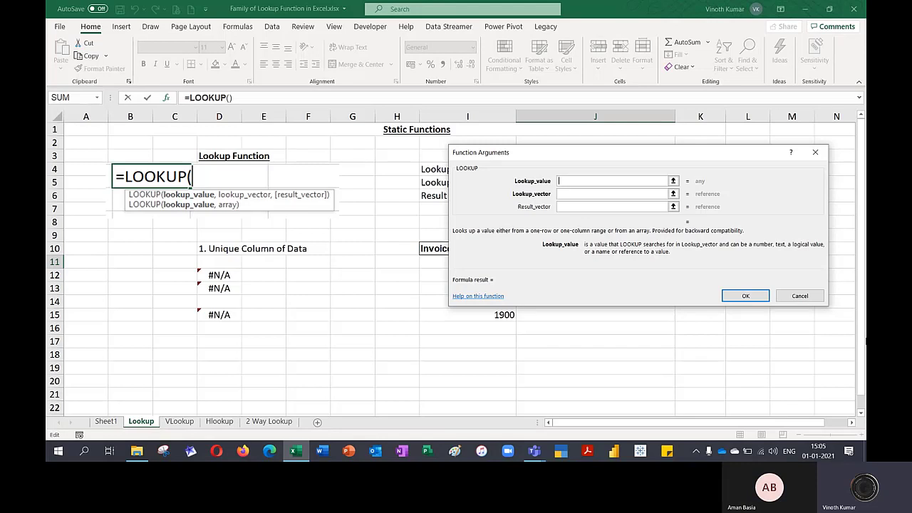
- Set the LOOKUP function's lookup value to I11 and its lookup vector to Sheet1!A2:A1940
{"action": "left_click_drag", "start_coordinate": [616, 160], "coordinate": [468, 41]}
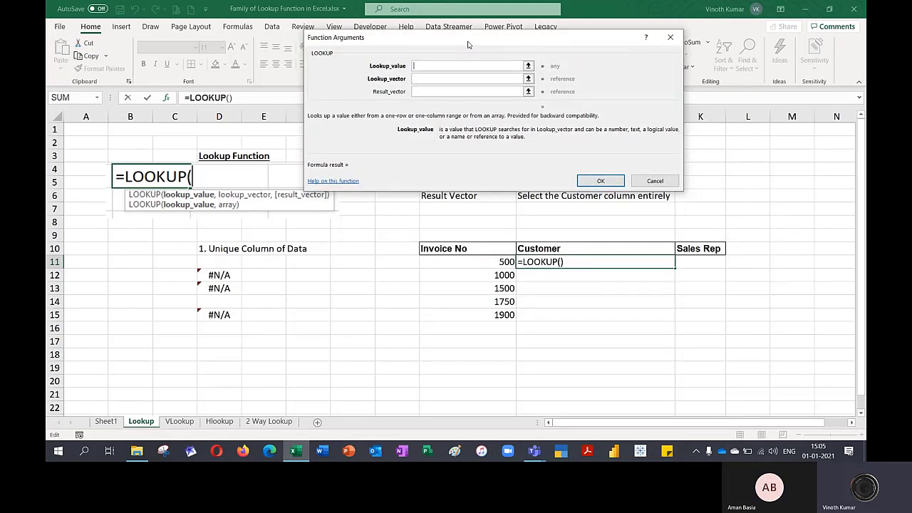
{"action": "left_click", "coordinate": [485, 263]}
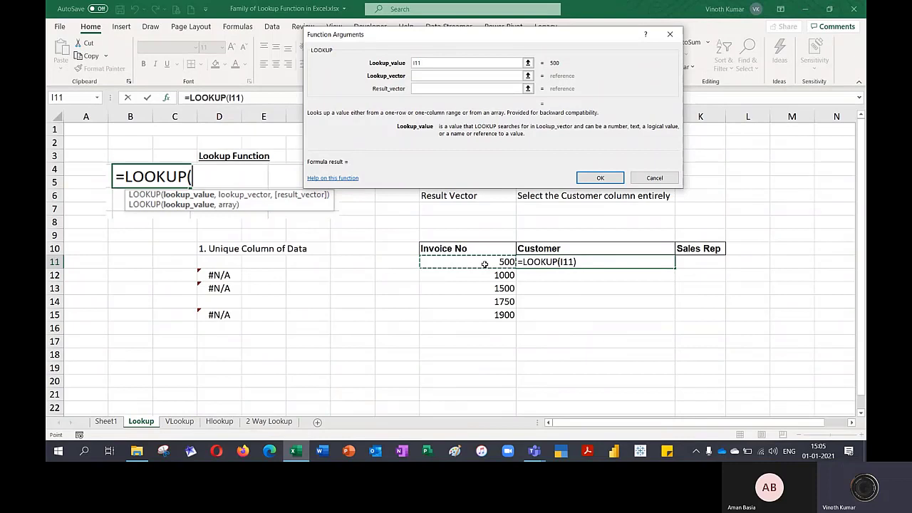
{"action": "key", "text": "Tab"}
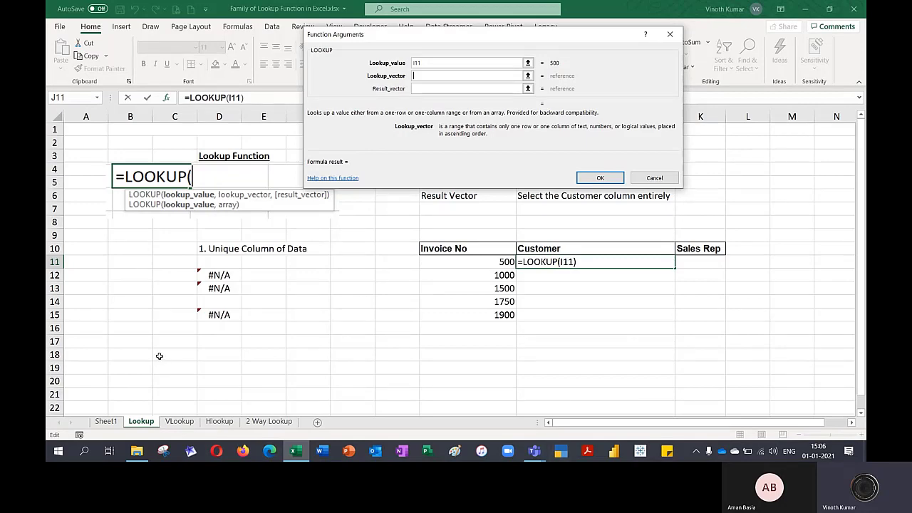
{"action": "left_click", "coordinate": [118, 424]}
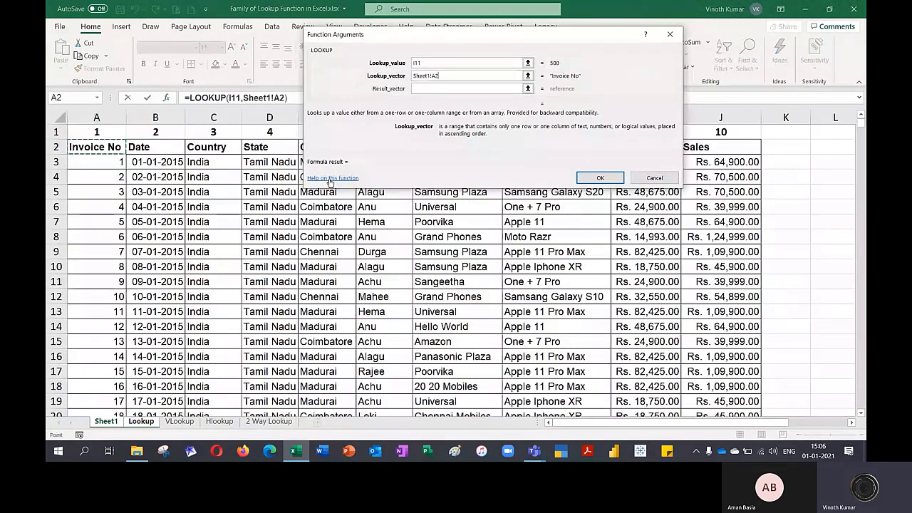
{"action": "key", "text": "ctrl+shift+Down"}
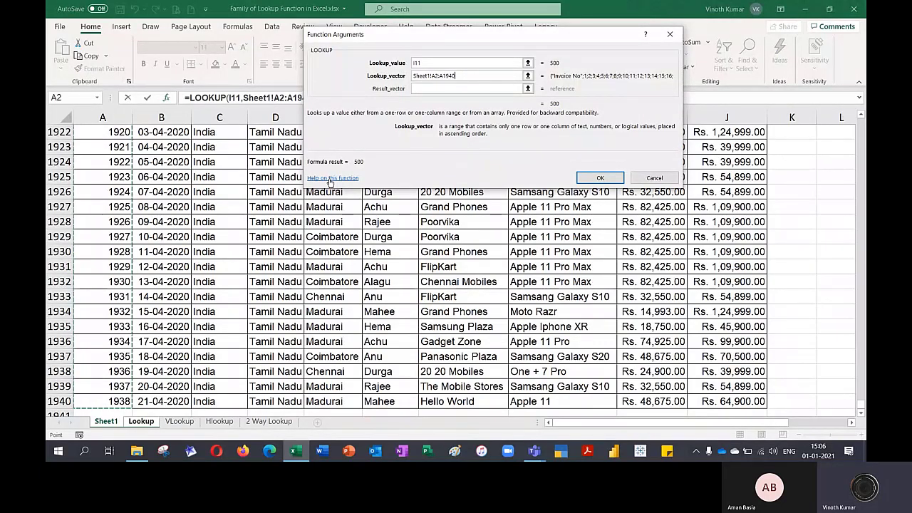
- Set the LOOKUP function's result vector to Sheet1's Customer column range G2:G1940
{"action": "key", "text": "Tab"}
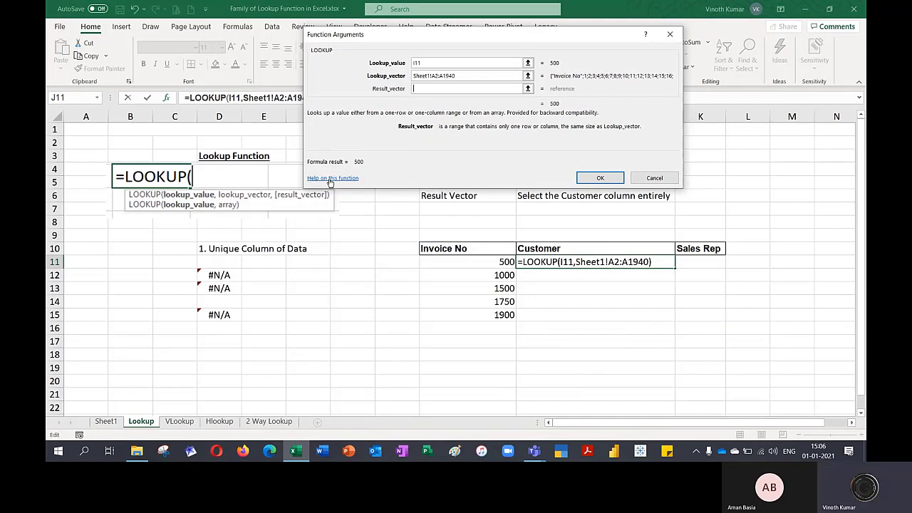
{"action": "left_click", "coordinate": [105, 422]}
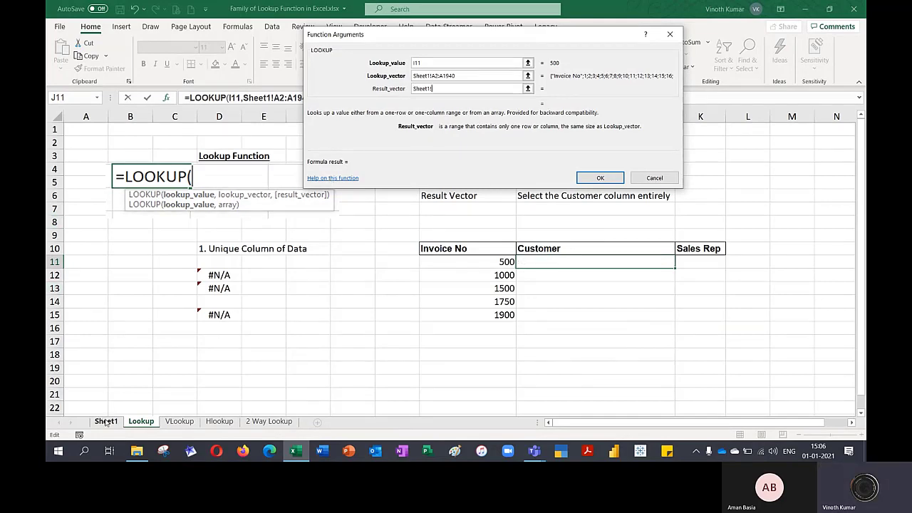
{"action": "left_click", "coordinate": [491, 315]}
{"action": "key", "text": "ctrl+Up"}
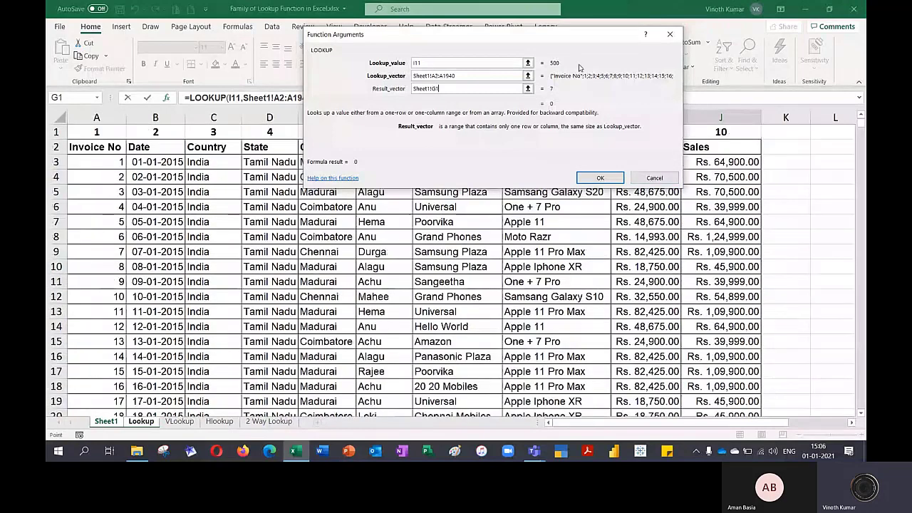
{"action": "left_click_drag", "start_coordinate": [578, 40], "coordinate": [810, 182]}
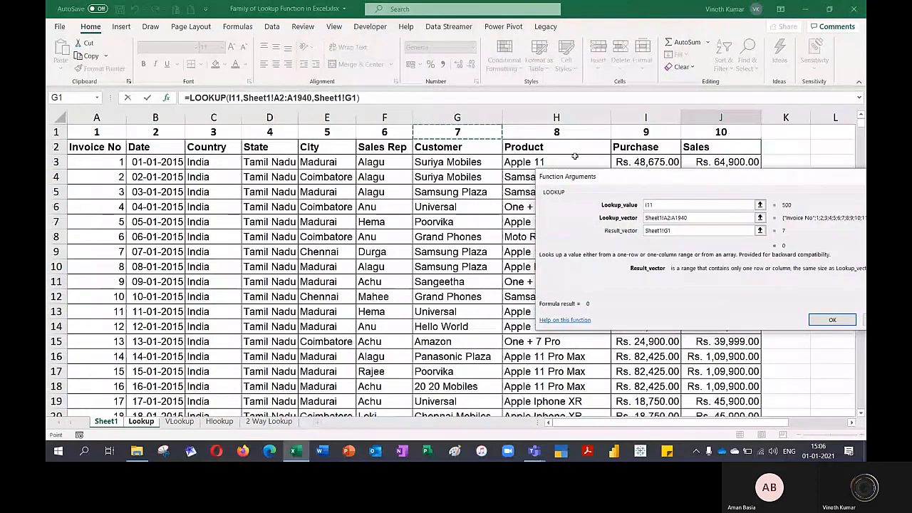
{"action": "left_click", "coordinate": [465, 148]}
{"action": "key", "text": "ctrl+shift+Down"}
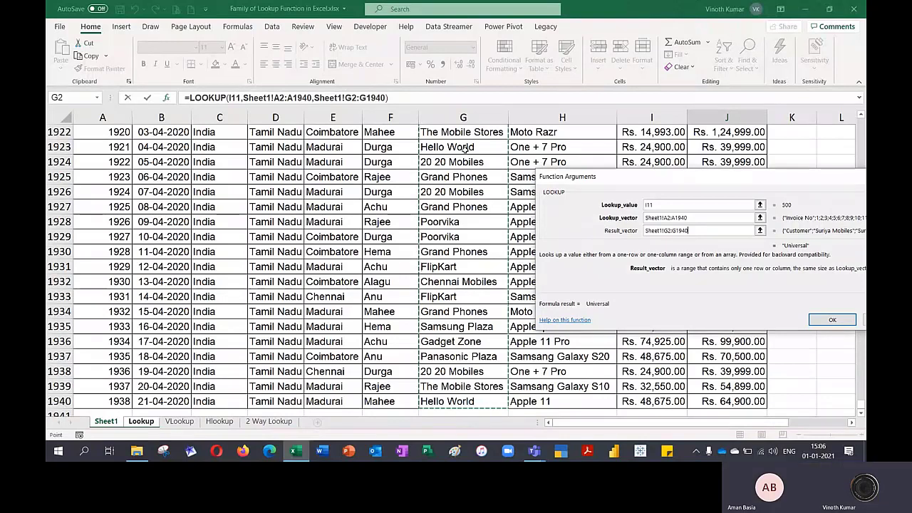
- Make the LOOKUP function's lookup and result vector ranges absolute and fill the J11 formula down to J15
{"action": "left_click_drag", "start_coordinate": [737, 182], "coordinate": [447, 96]}
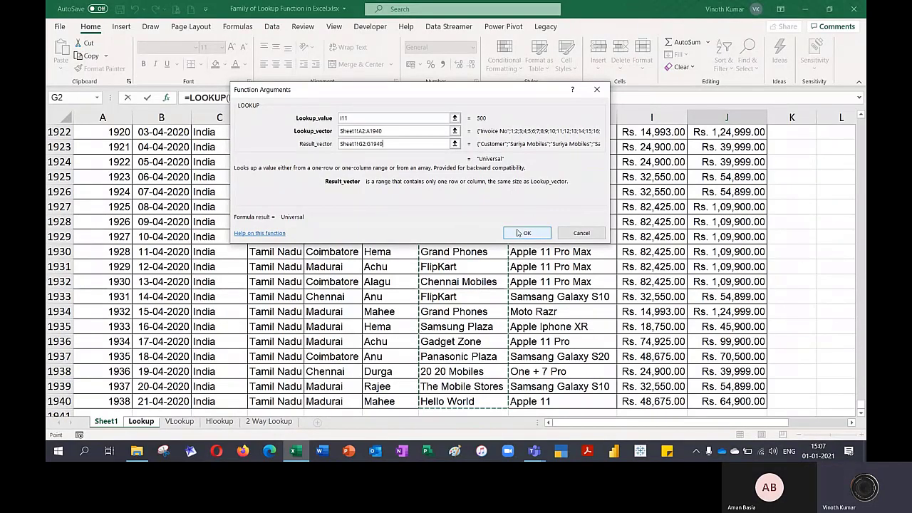
{"action": "double_click", "coordinate": [360, 131]}
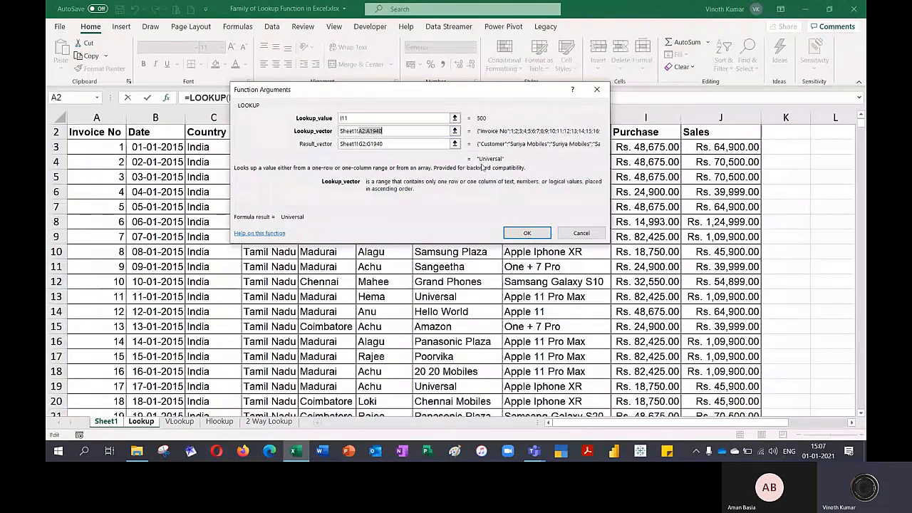
{"action": "key", "text": "F4"}
{"action": "double_click", "coordinate": [362, 145]}
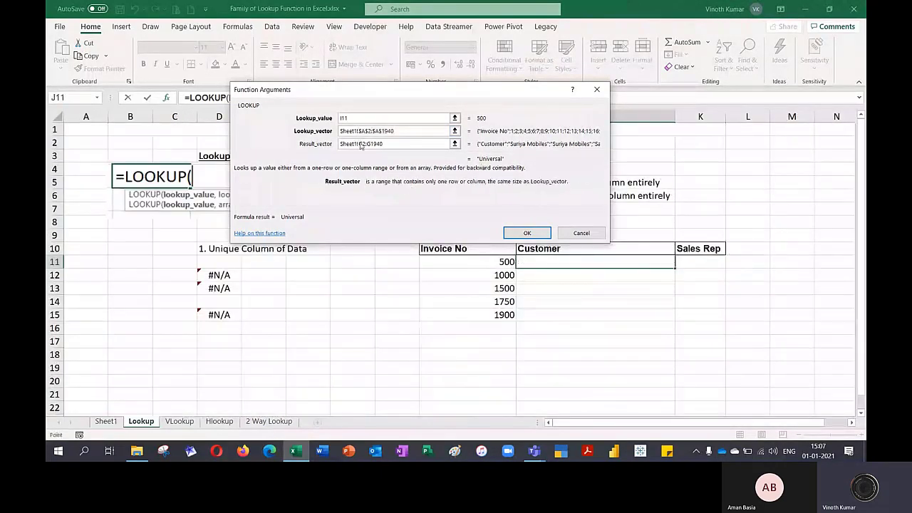
{"action": "key", "text": "F4"}
{"action": "key", "text": "Return"}
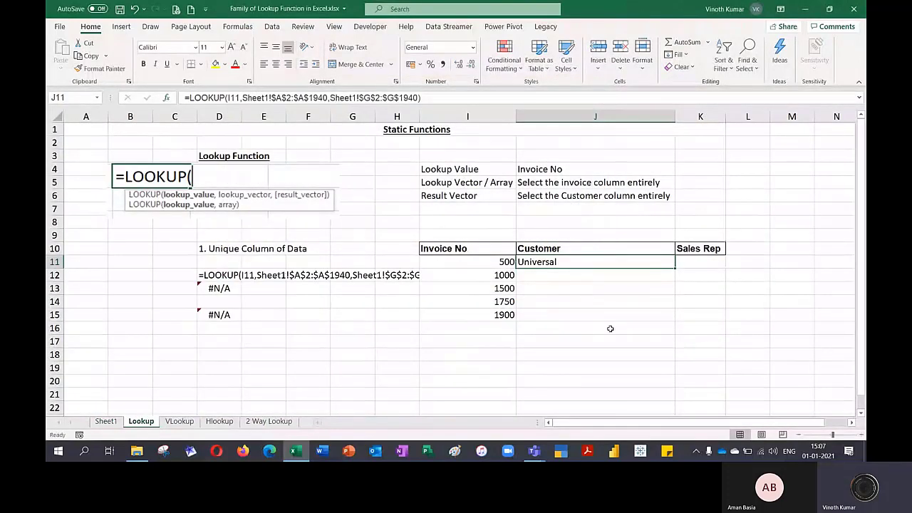
{"action": "left_click_drag", "start_coordinate": [675, 268], "coordinate": [675, 318]}
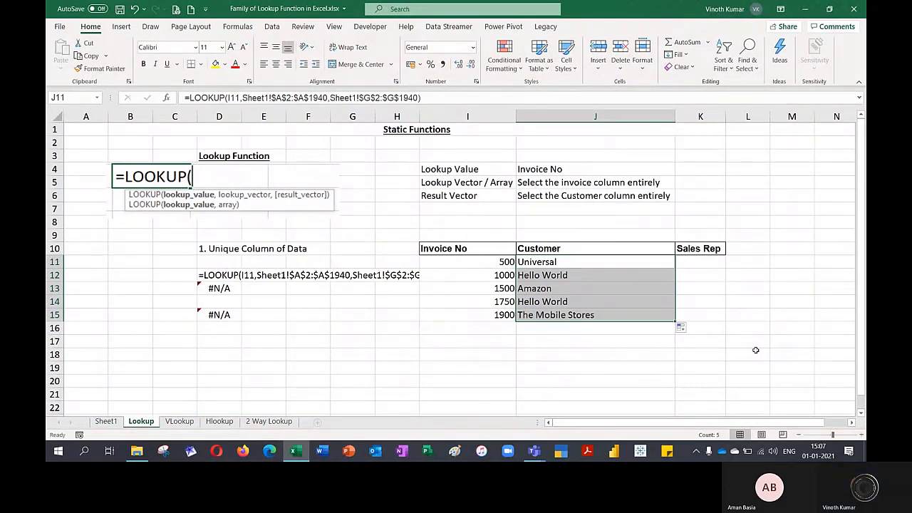
- Auto-fit column D and delete the empty columns E to G
{"action": "double_click", "coordinate": [241, 116]}
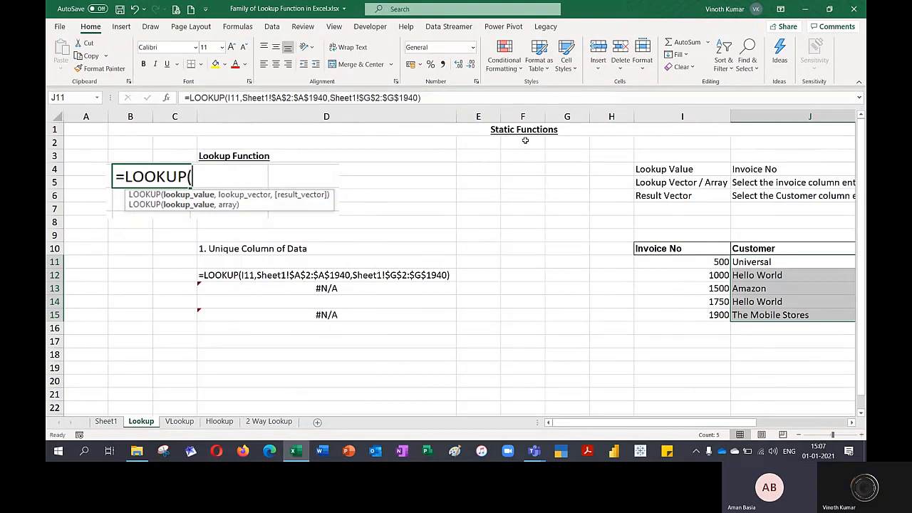
{"action": "left_click_drag", "start_coordinate": [489, 116], "coordinate": [566, 116]}
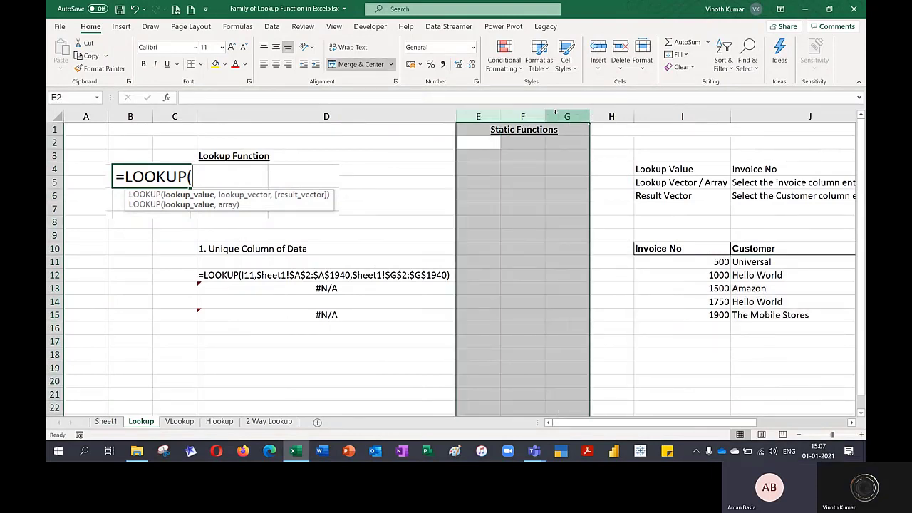
{"action": "right_click", "coordinate": [563, 117]}
{"action": "left_click", "coordinate": [585, 220]}
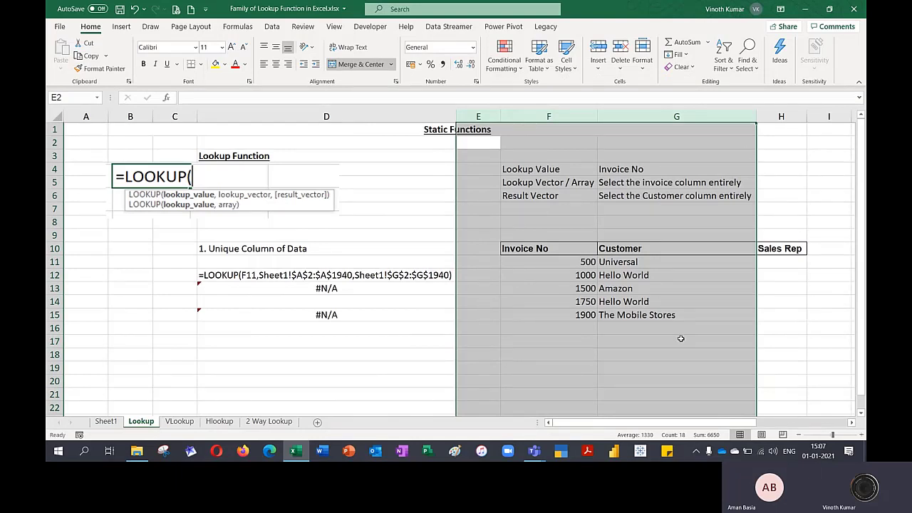
{"action": "left_click", "coordinate": [777, 328]}
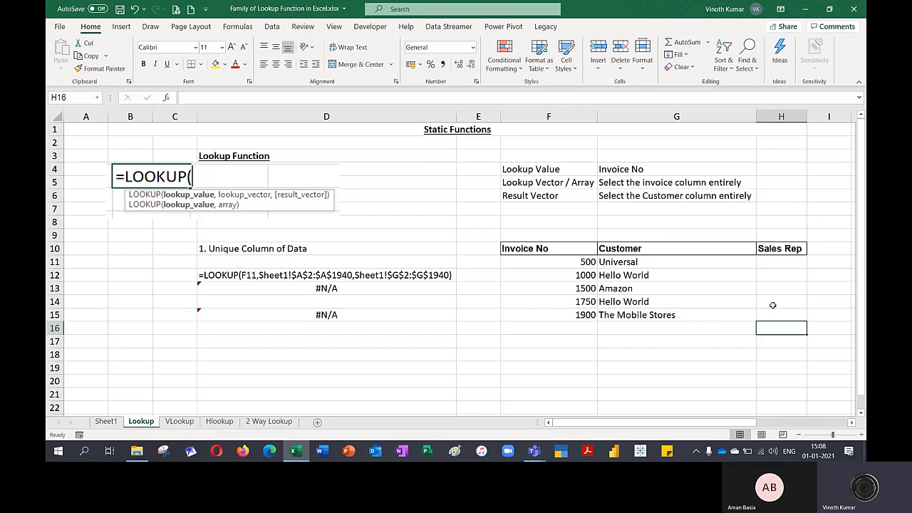
- Copy the Lookup Value and Lookup Vector / Array notes in F4:G5 to the cells starting at F18
{"action": "left_click", "coordinate": [774, 265]}
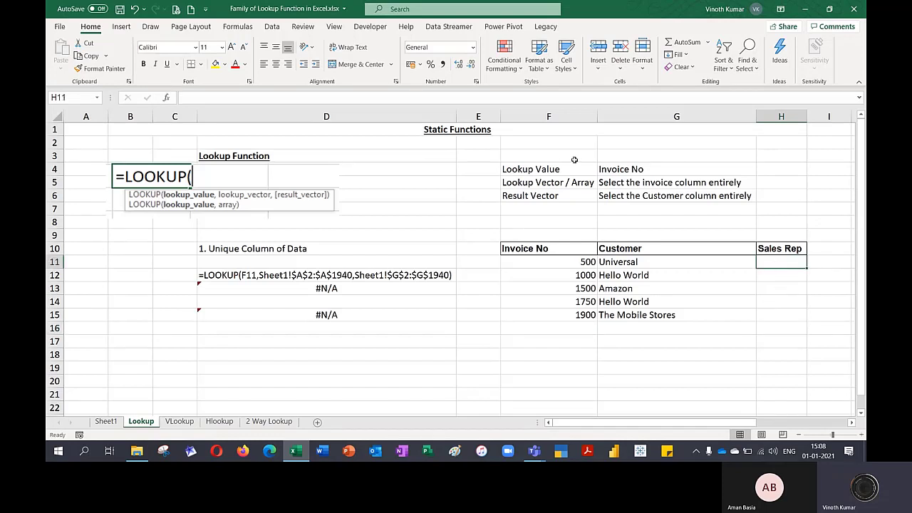
{"action": "left_click_drag", "start_coordinate": [555, 171], "coordinate": [657, 185]}
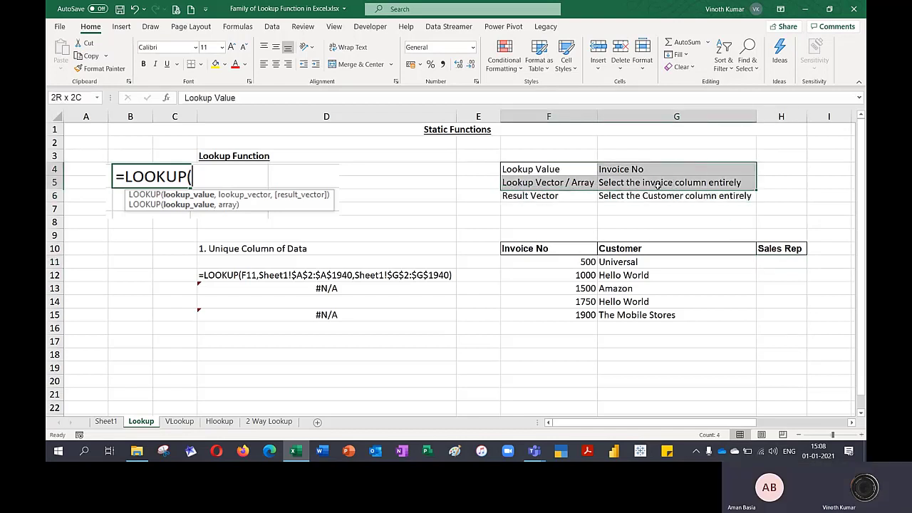
{"action": "key", "text": "ctrl+c"}
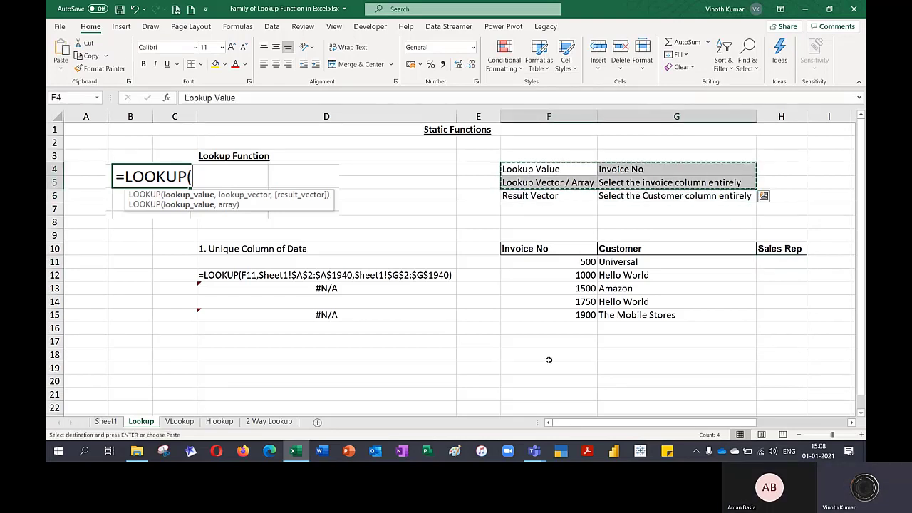
{"action": "left_click", "coordinate": [546, 356]}
{"action": "key", "text": "ctrl+v"}
{"action": "key", "text": "Escape"}
- Shorten the copied label in F19 to "Lookup Array"
{"action": "left_click", "coordinate": [633, 369]}
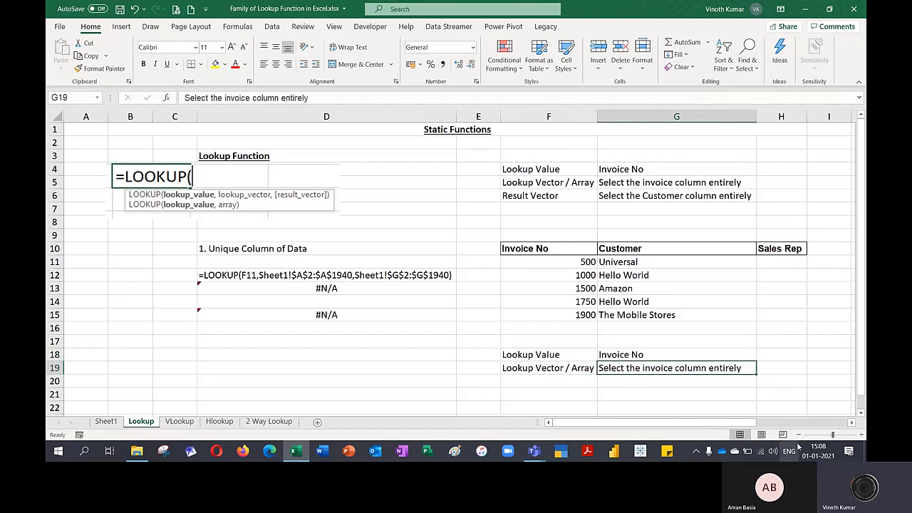
{"action": "key", "text": "Left"}
{"action": "key", "text": "F2"}
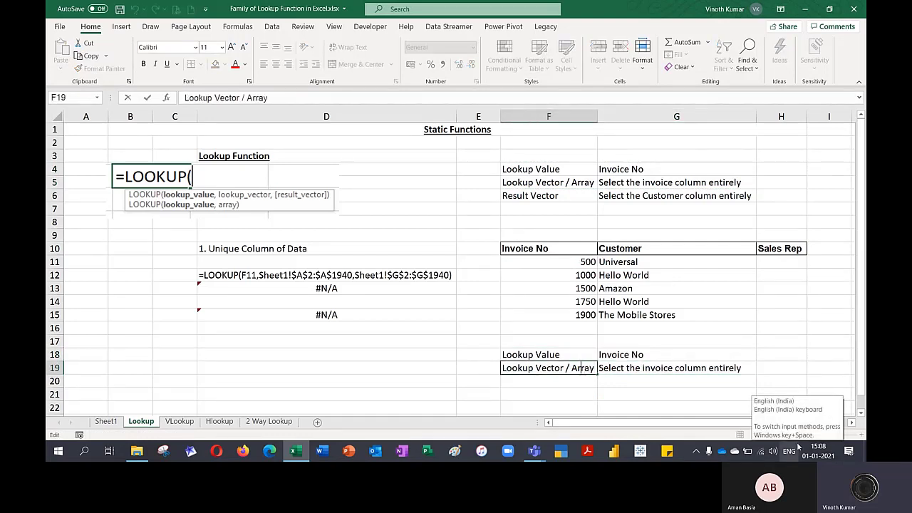
{"action": "key", "text": "BackSpace"}
{"action": "key", "text": "BackSpace"}
{"action": "key", "text": "BackSpace"}
{"action": "key", "text": "BackSpace"}
{"action": "key", "text": "BackSpace"}
{"action": "key", "text": "BackSpace"}
{"action": "key", "text": "BackSpace"}
{"action": "key", "text": "BackSpace"}
{"action": "key", "text": "BackSpace"}
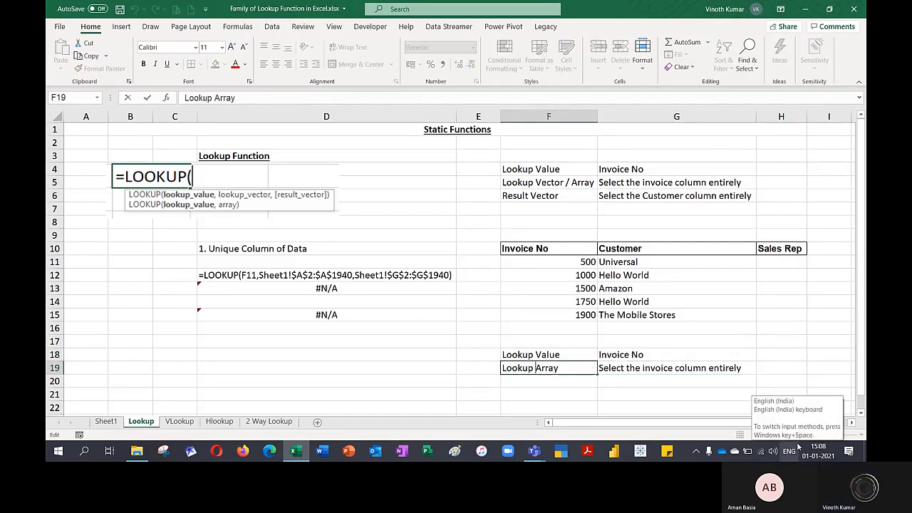
{"action": "key", "text": "Return"}
{"action": "key", "text": "Up"}
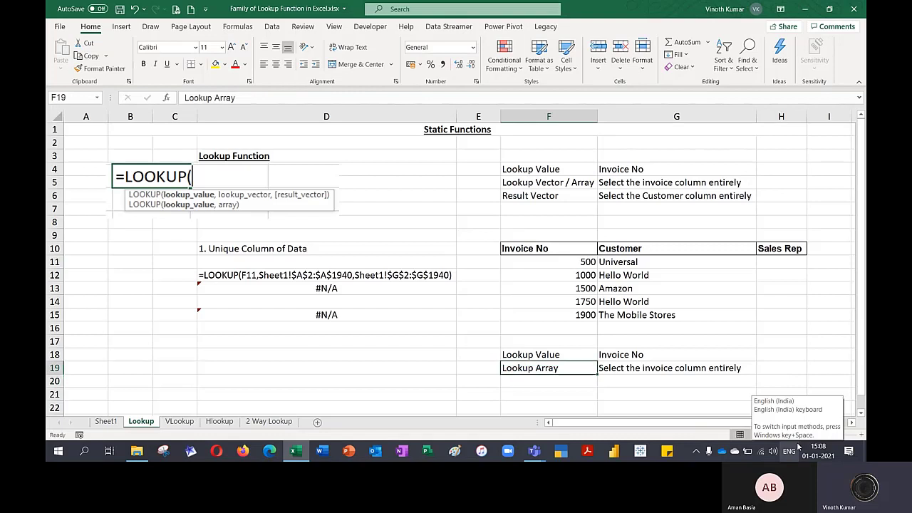
- Replace the description in G19 with "Select Until my Result Column"
{"action": "key", "text": "Right"}
{"action": "type", "text": "Select"}
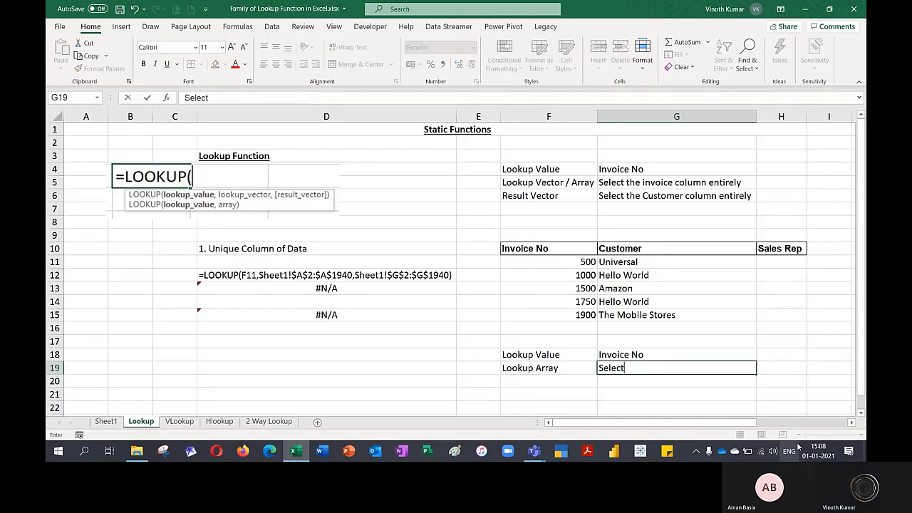
{"action": "type", "text": " Until my"}
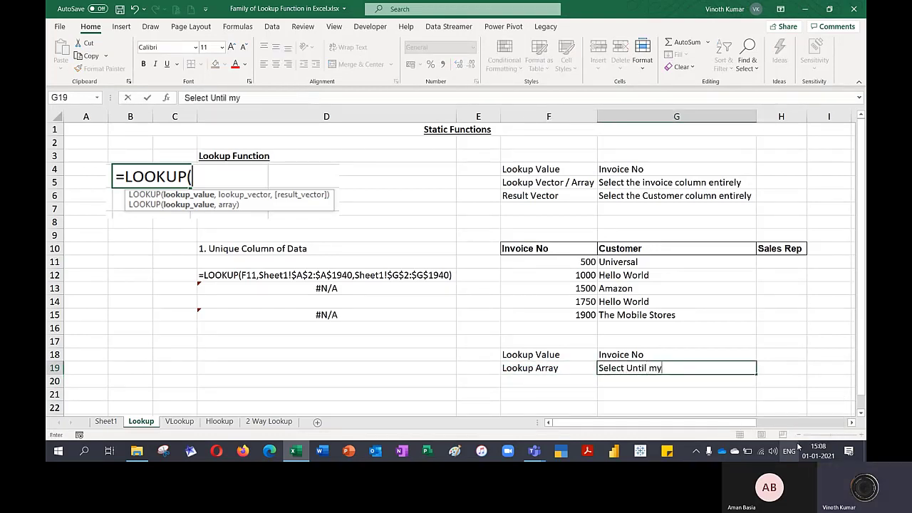
{"action": "type", "text": " Resutl Col"}
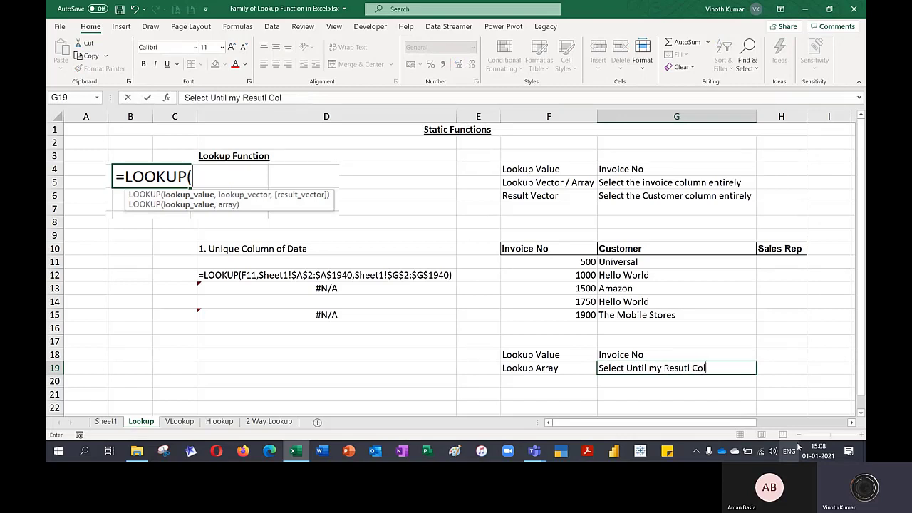
{"action": "type", "text": "umn"}
{"action": "key", "text": "F2"}
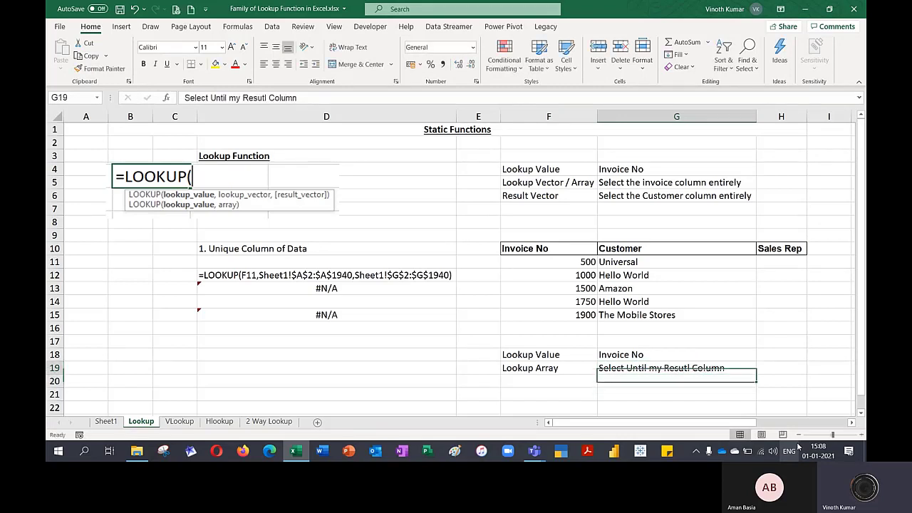
{"action": "key", "text": "Left"}
{"action": "key", "text": "Left"}
{"action": "key", "text": "Left"}
{"action": "key", "text": "Left"}
{"action": "key", "text": "Left"}
{"action": "key", "text": "Left"}
{"action": "key", "text": "Left"}
{"action": "key", "text": "BackSpace"}
{"action": "key", "text": "Right"}
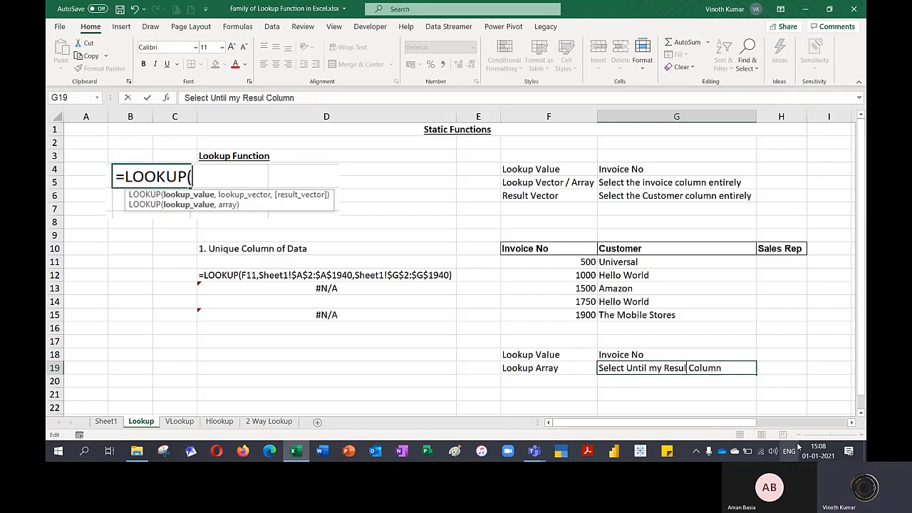
{"action": "type", "text": "t"}
{"action": "key", "text": "Return"}
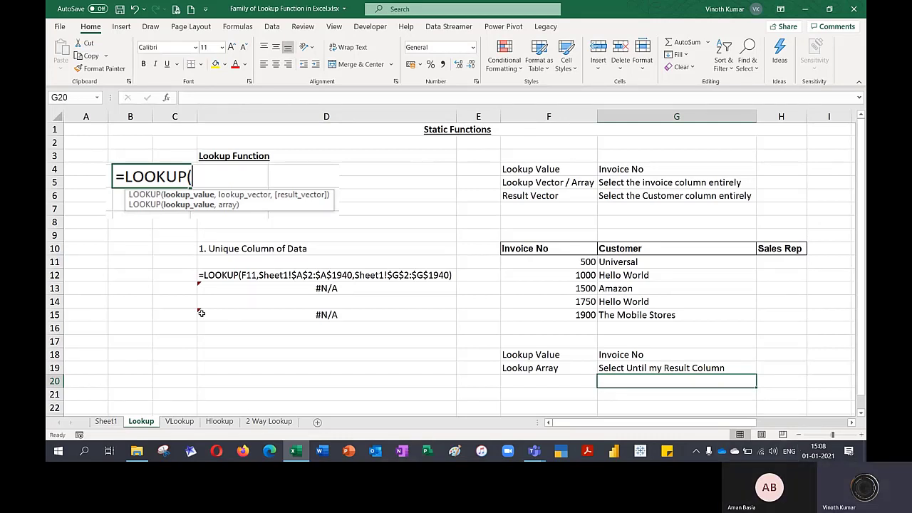
- Start a LOOKUP formula in H11 using the lookup_value, array argument form, with F11 as the lookup value
{"action": "left_click", "coordinate": [773, 265]}
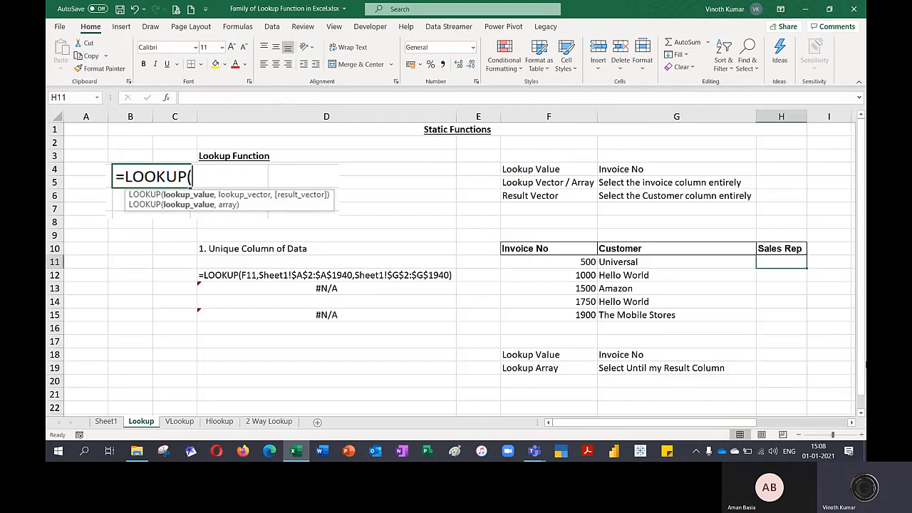
{"action": "type", "text": "=loo"}
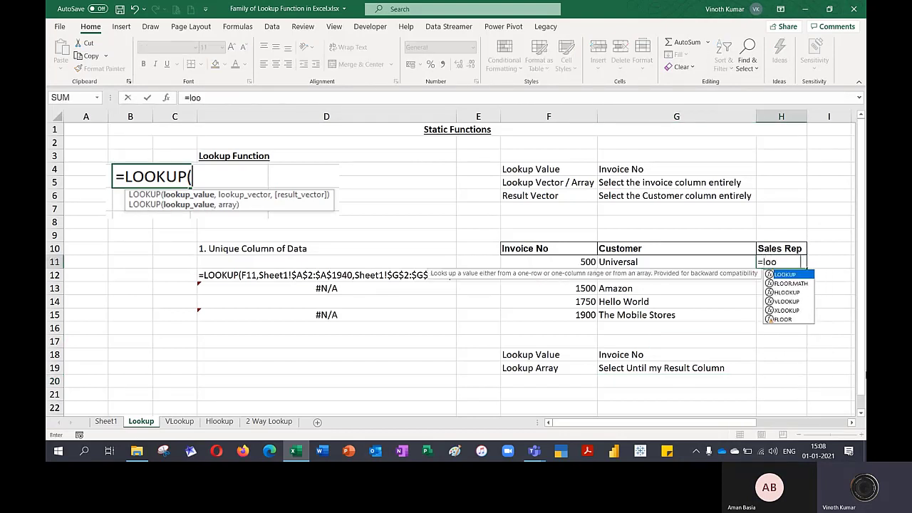
{"action": "key", "text": "Tab"}
{"action": "key", "text": "ctrl+a"}
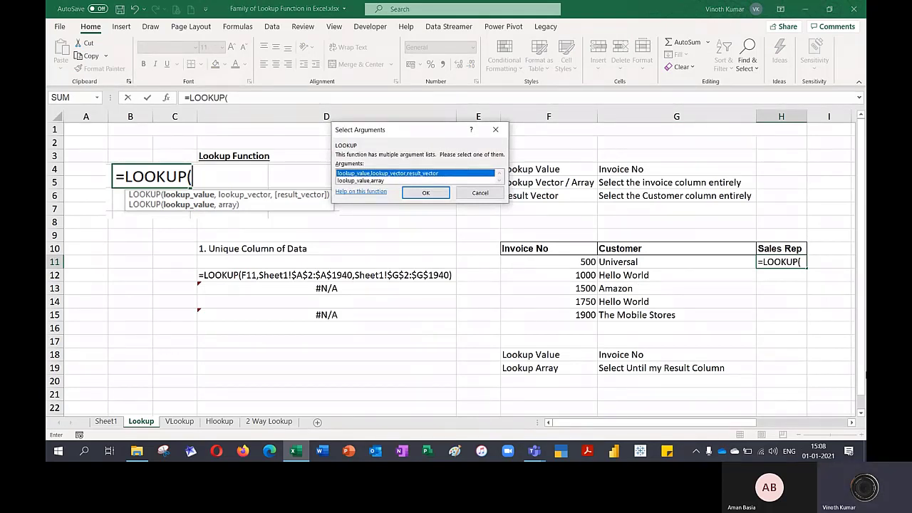
{"action": "key", "text": "Return"}
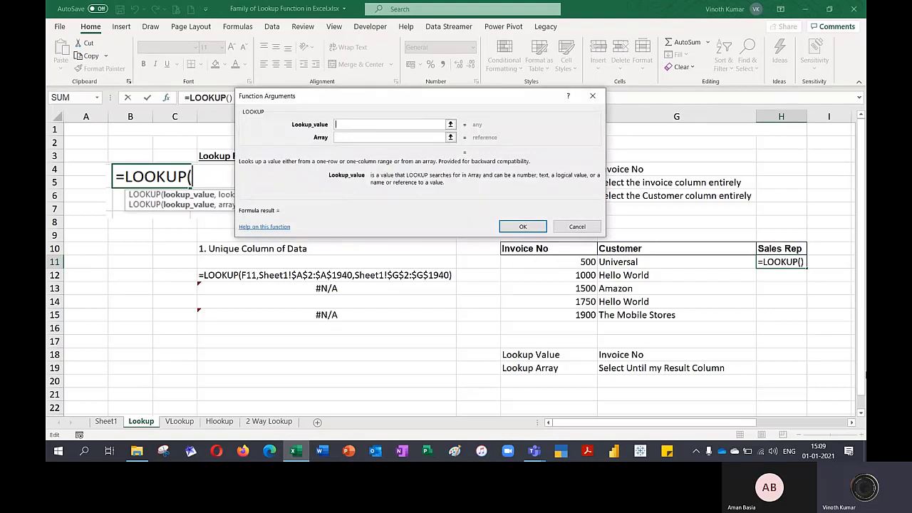
{"action": "left_click", "coordinate": [541, 263]}
{"action": "key", "text": "Tab"}
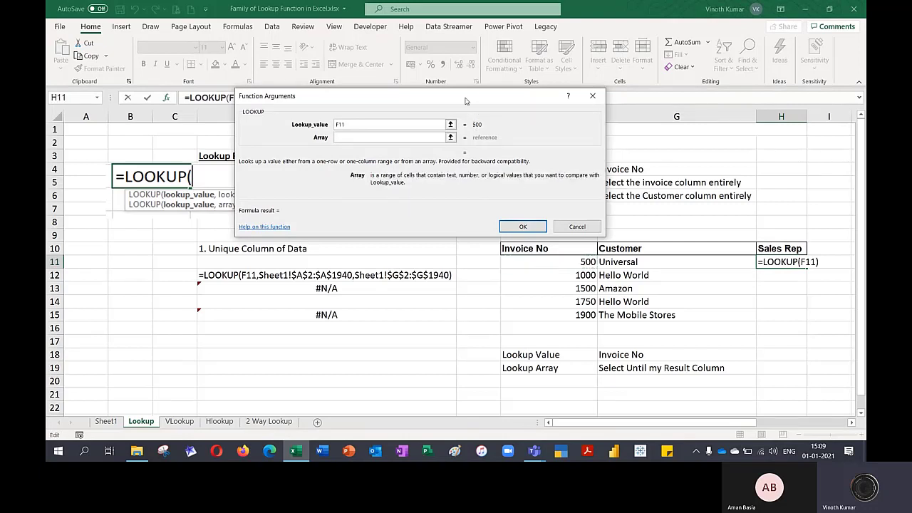
- Set the LOOKUP array to the absolute range Sheet1!$A$2:$F$1940, spanning Invoice No to Sales Rep, and confirm the formula
{"action": "left_click_drag", "start_coordinate": [467, 102], "coordinate": [692, 280]}
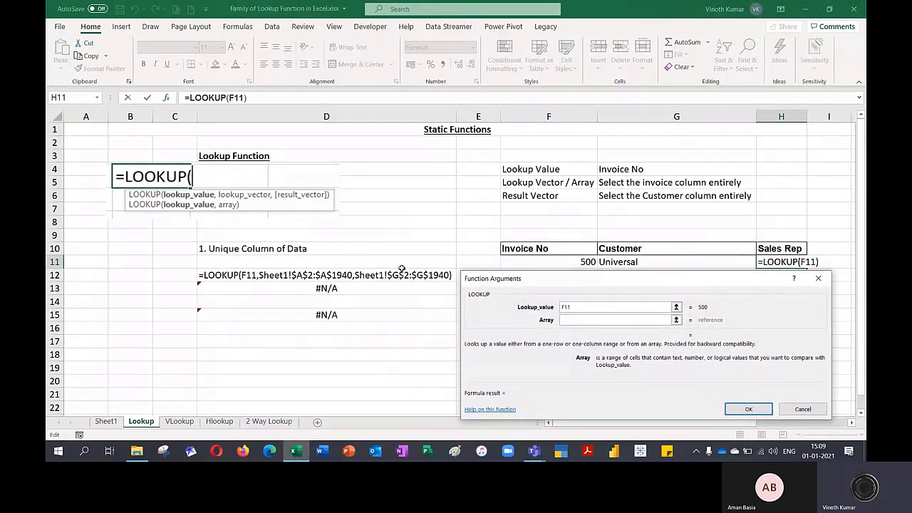
{"action": "left_click", "coordinate": [105, 421]}
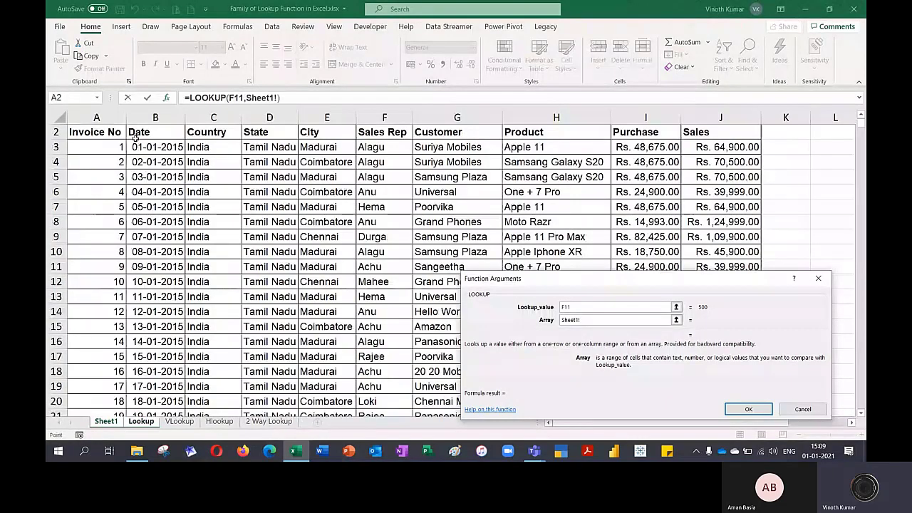
{"action": "left_click_drag", "start_coordinate": [114, 133], "coordinate": [385, 133]}
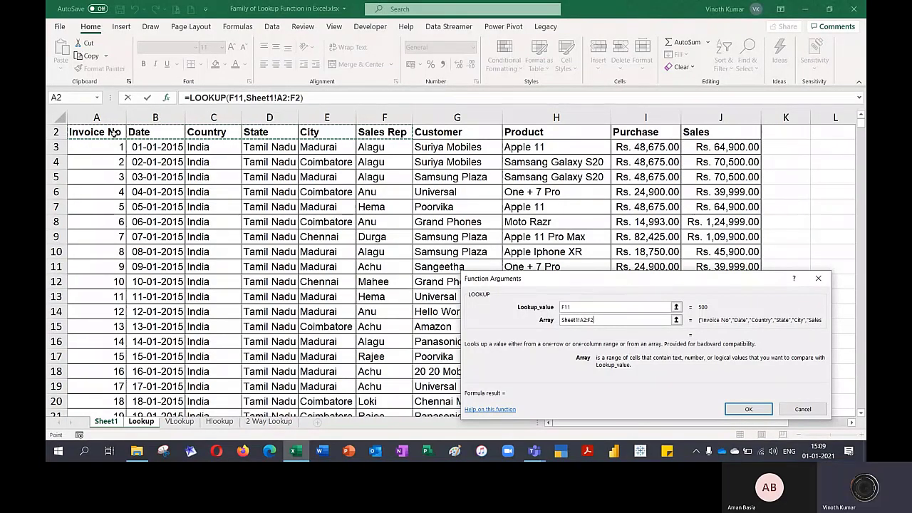
{"action": "key", "text": "ctrl+shift+Down"}
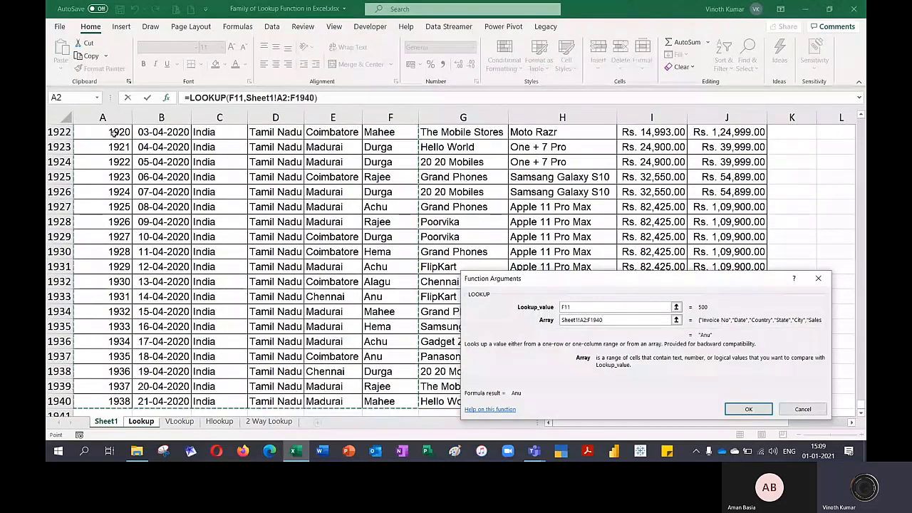
{"action": "key", "text": "F4"}
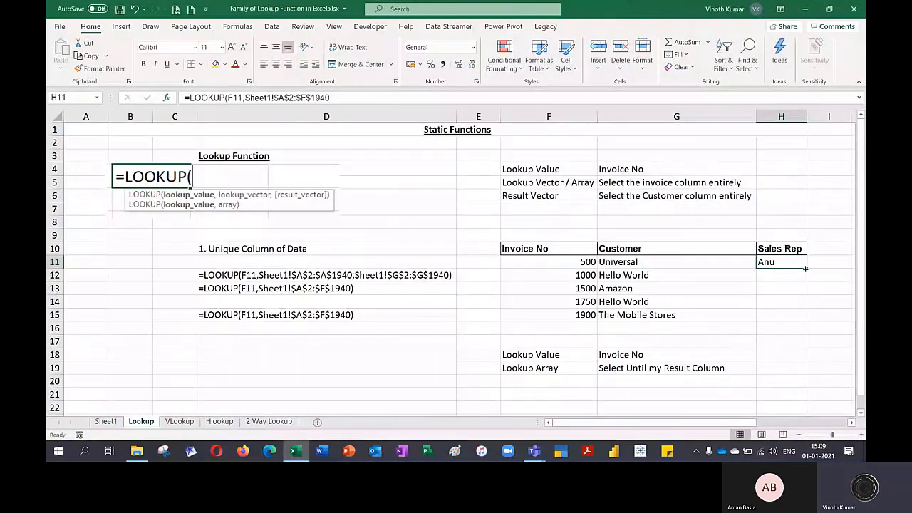
- Fill the Sales Rep formula from H11 down to H15 and select the formula text in D13
{"action": "left_click_drag", "start_coordinate": [806, 268], "coordinate": [808, 319]}
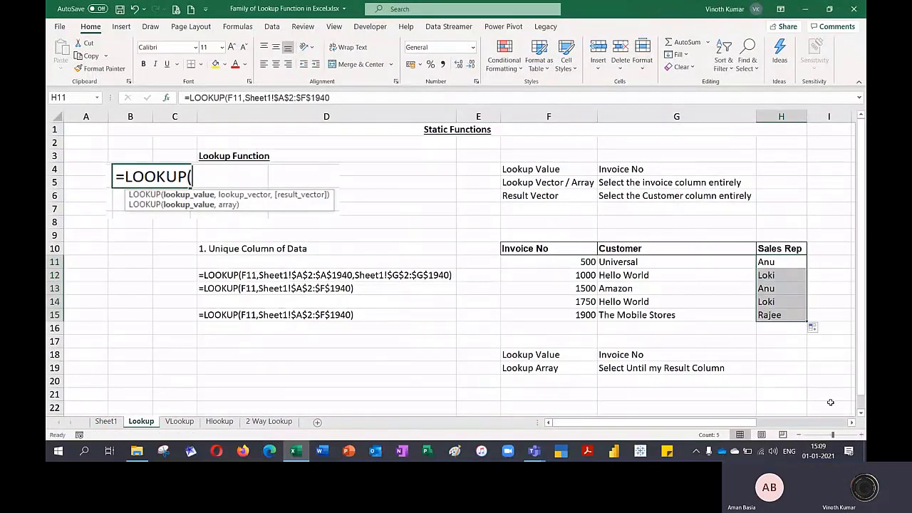
{"action": "left_click", "coordinate": [790, 387]}
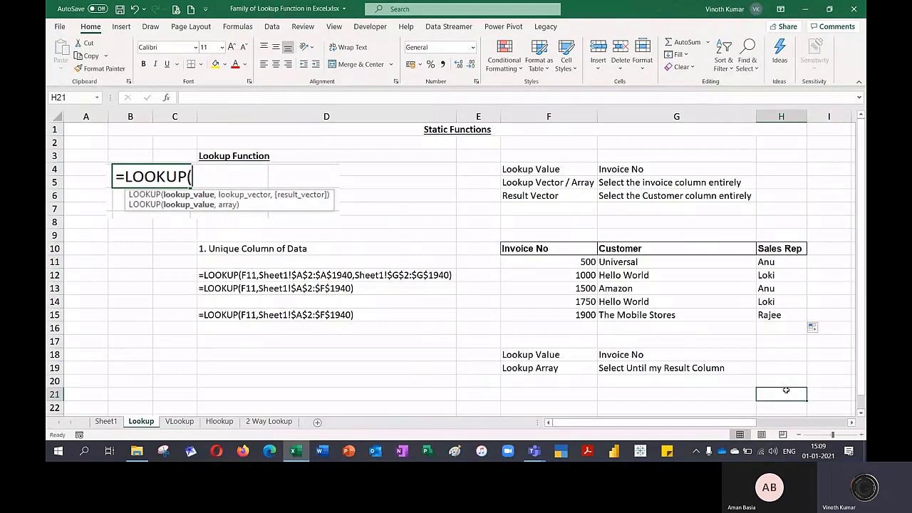
{"action": "left_click", "coordinate": [305, 292]}
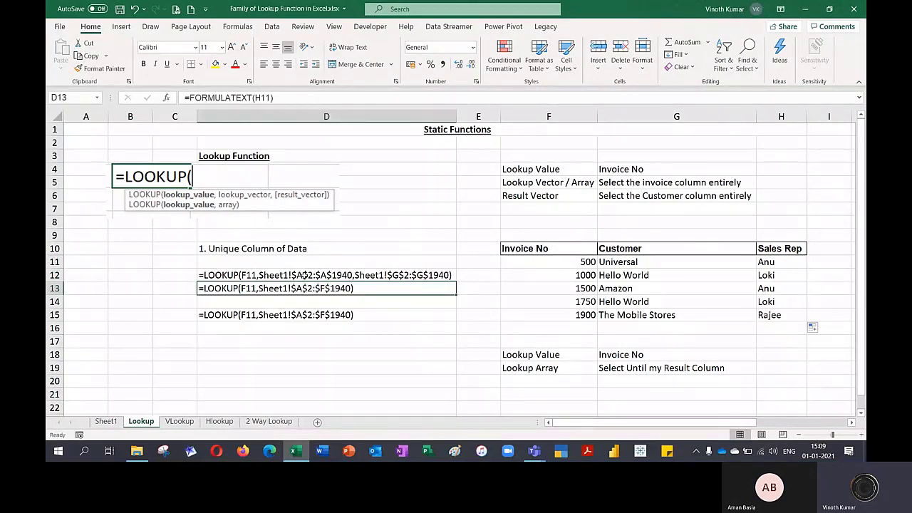
- On Sheet1, select the Invoice No through Customer columns from row 2 down to row 1940 to illustrate the lookup array
{"action": "left_click", "coordinate": [306, 275]}
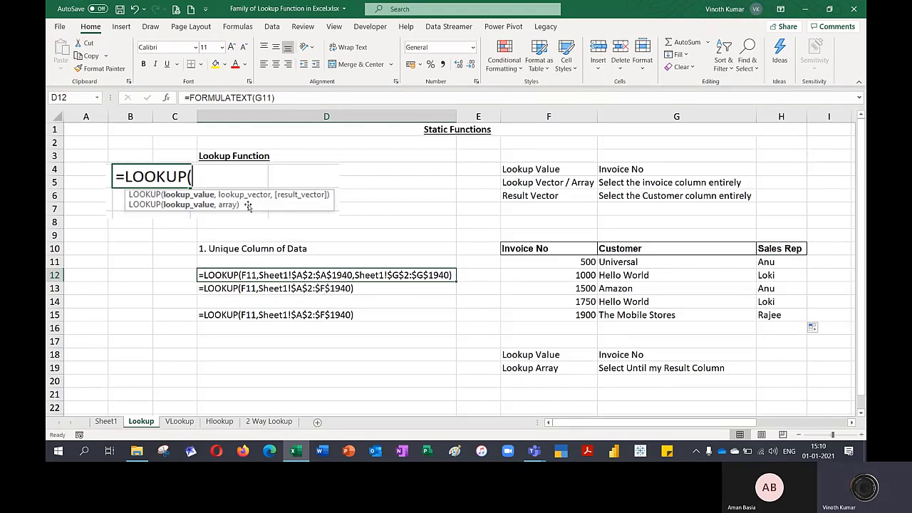
{"action": "left_click", "coordinate": [105, 423]}
{"action": "left_click", "coordinate": [89, 306]}
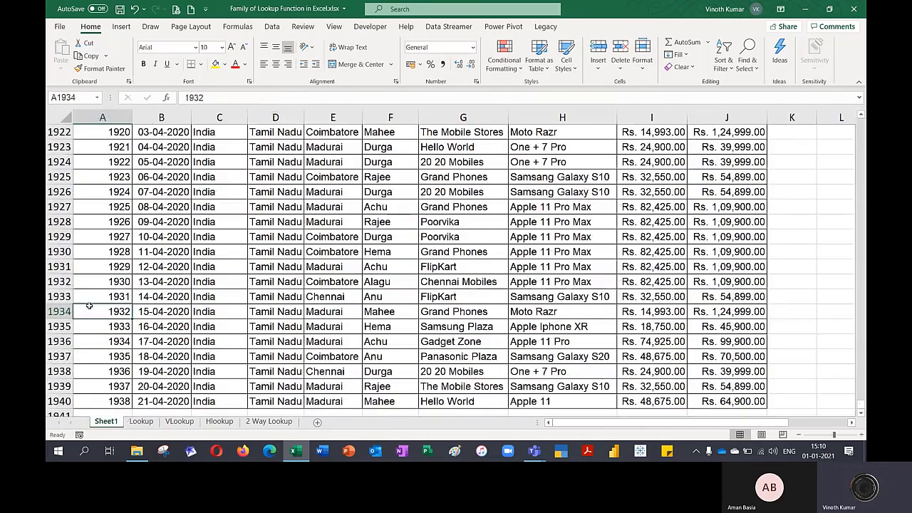
{"action": "key", "text": "ctrl+Up"}
{"action": "key", "text": "Down"}
{"action": "key", "text": "shift+Right"}
{"action": "key", "text": "shift+Right"}
{"action": "key", "text": "shift+Right"}
{"action": "key", "text": "shift+Right"}
{"action": "key", "text": "shift+Right"}
{"action": "key", "text": "shift+Right"}
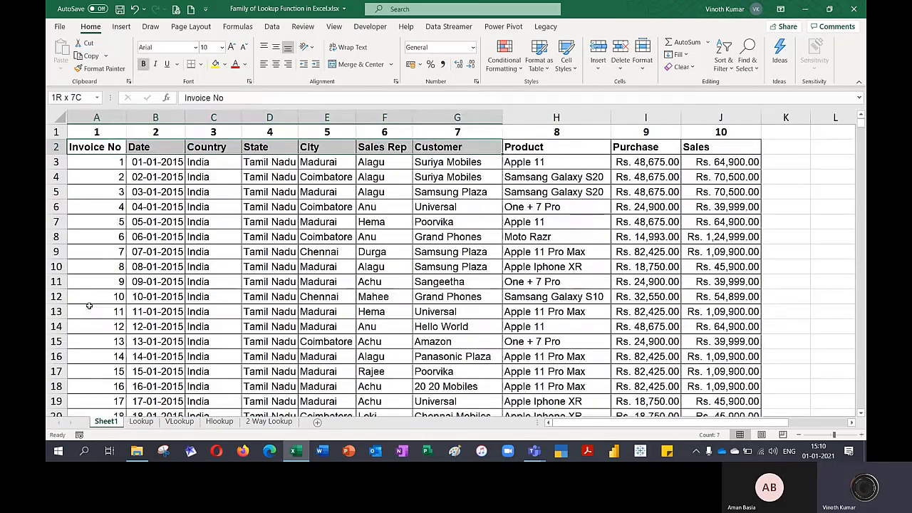
{"action": "key", "text": "ctrl+shift+Down"}
{"action": "key", "text": "ctrl+shift+Down"}
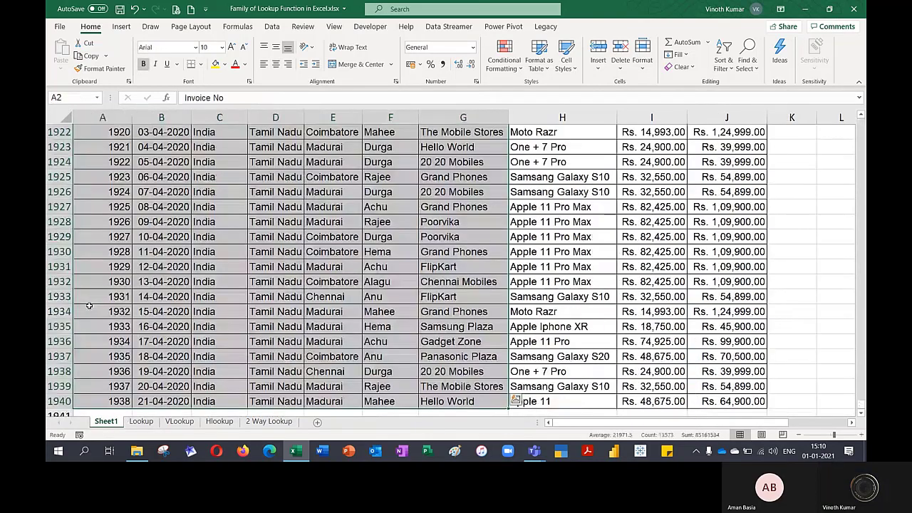
{"action": "key", "text": "ctrl+BackSpace"}
{"action": "key", "text": "ctrl+shift+Right"}
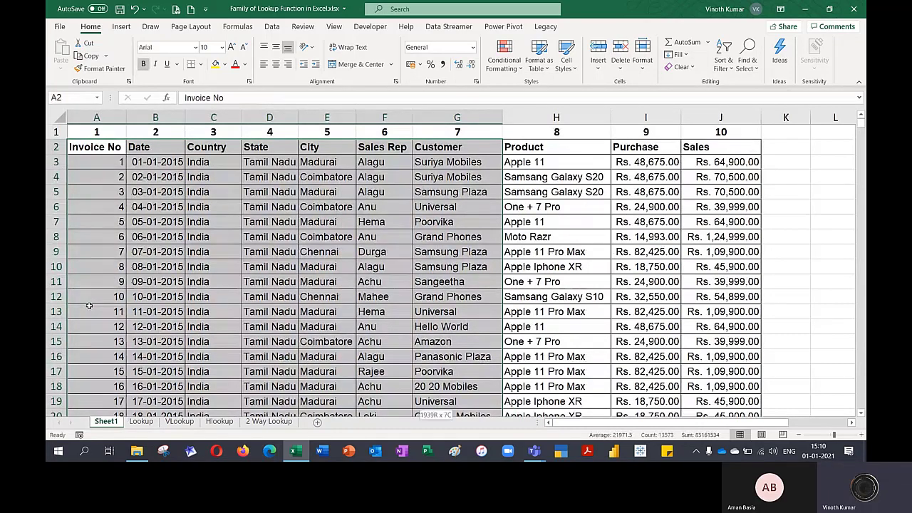
- Shrink the Sheet1 selection to end at the Sales Rep column, and collapse it to the Invoice No header in A2
{"action": "key", "text": "shift+Left"}
{"action": "key", "text": "ctrl+BackSpace"}
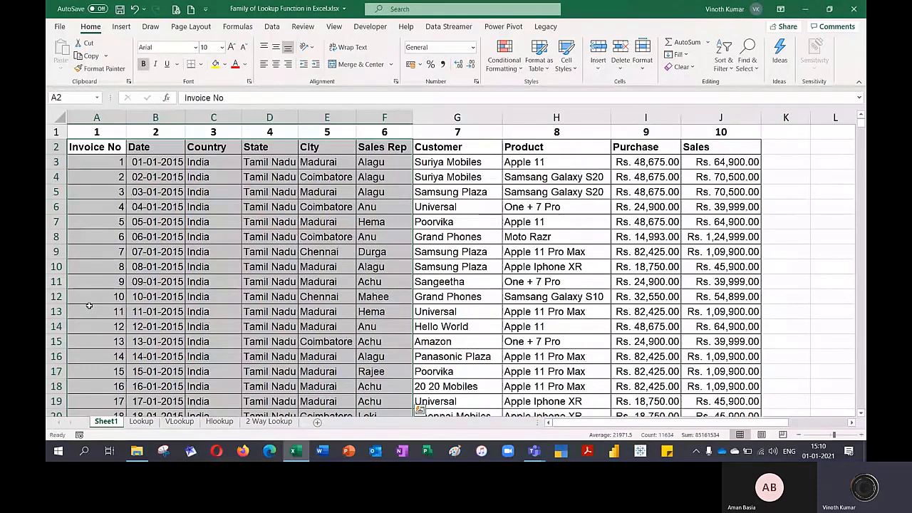
{"action": "key", "text": "shift+BackSpace"}
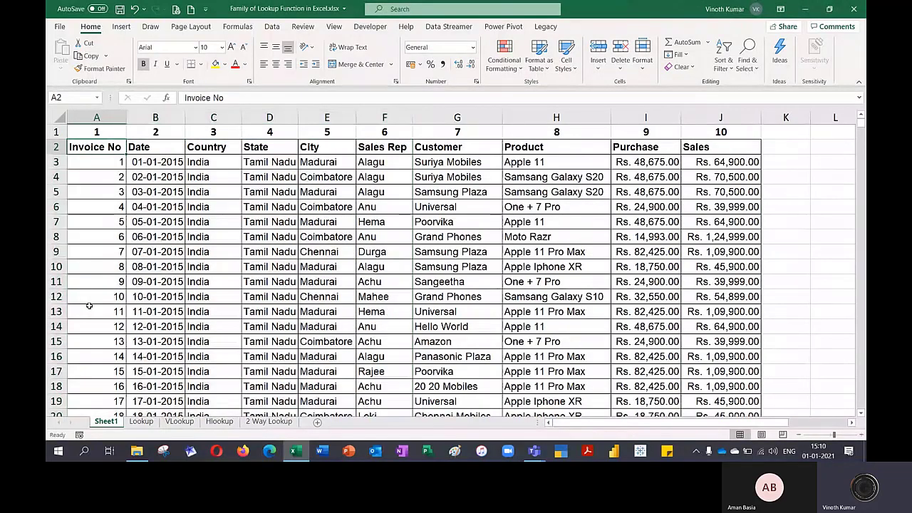
- Select the Invoice No through City columns from row 2 down to row 1940 as another example array
{"action": "key", "text": "shift+Right"}
{"action": "key", "text": "shift+Right"}
{"action": "key", "text": "shift+Right"}
{"action": "key", "text": "shift+Right"}
{"action": "key", "text": "ctrl+shift+Down"}
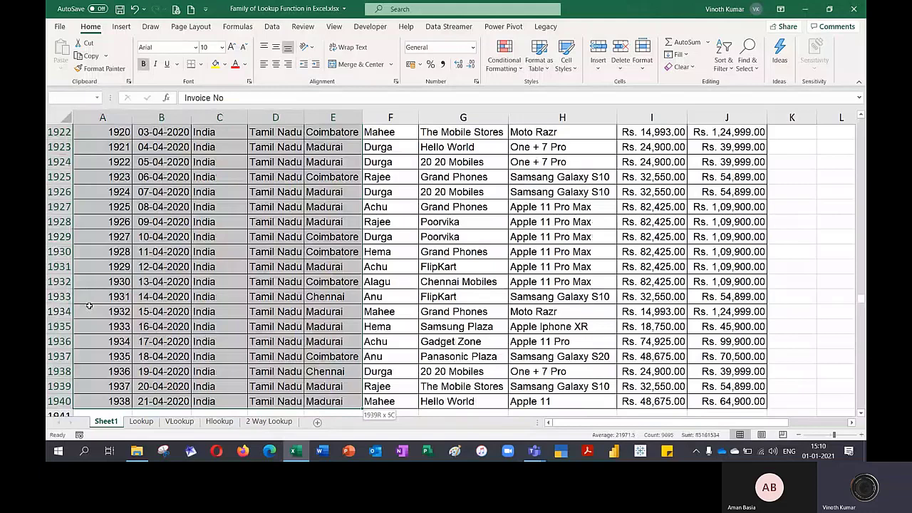
{"action": "key", "text": "ctrl+BackSpace"}
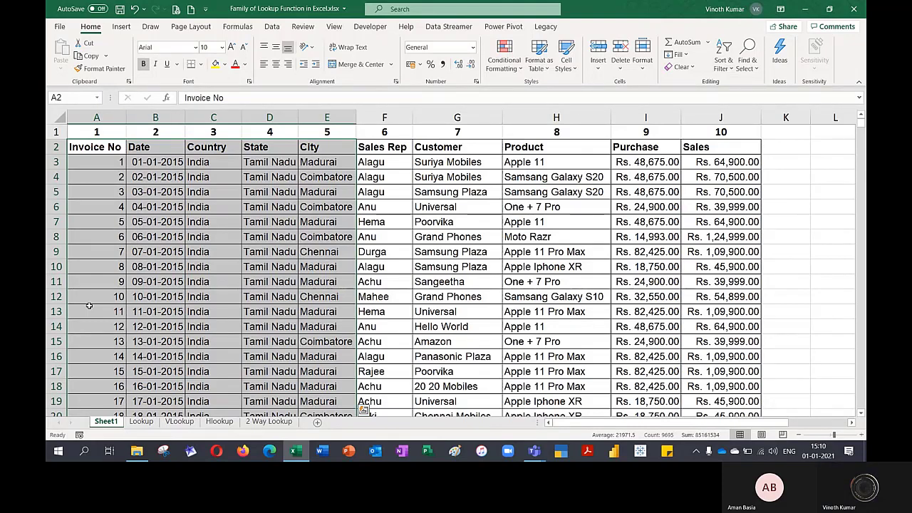
- Return to the Lookup sheet and review the Sales Rep results in H11:H15 and the Customer results in G11:G15
{"action": "left_click", "coordinate": [147, 421]}
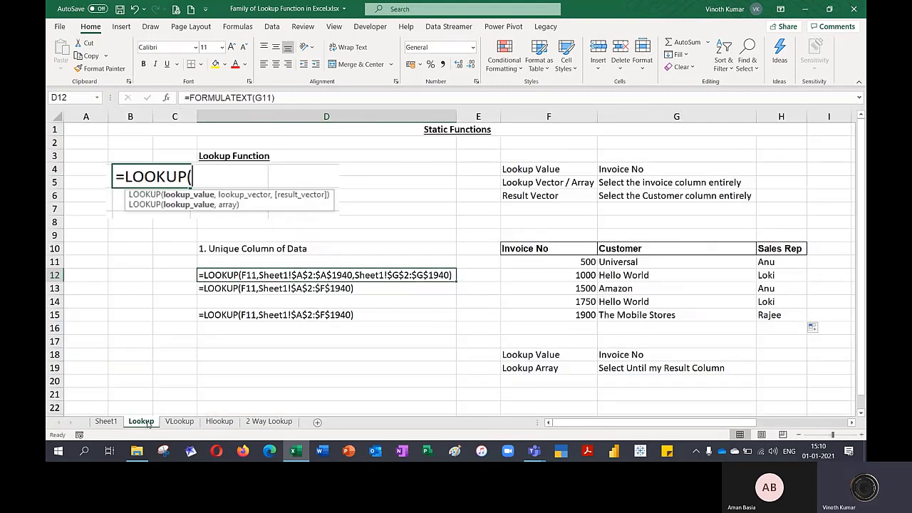
{"action": "left_click_drag", "start_coordinate": [789, 266], "coordinate": [791, 314]}
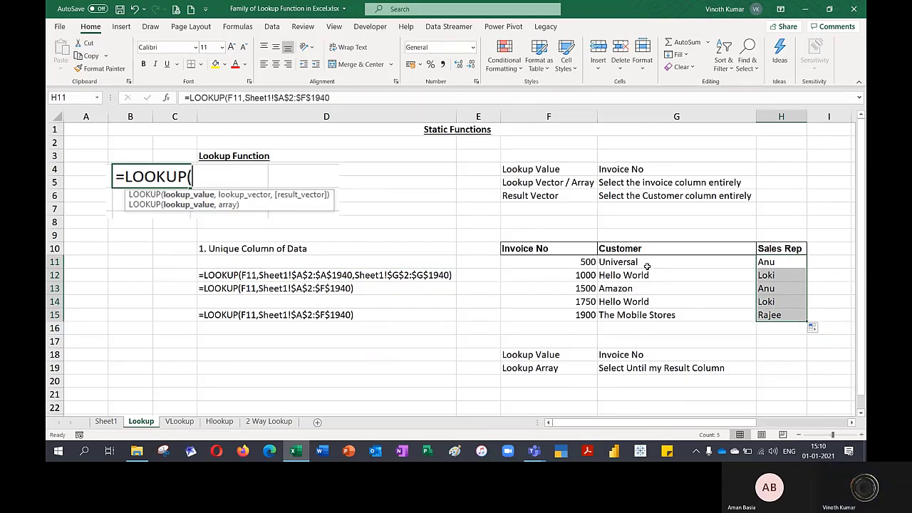
{"action": "left_click_drag", "start_coordinate": [645, 262], "coordinate": [645, 315]}
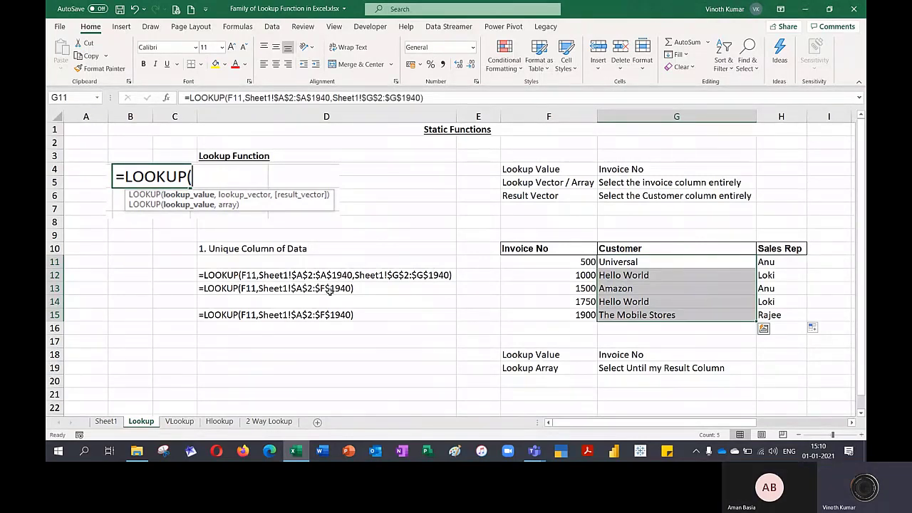
- Add a new worksheet after the Lookup sheet and enter the heading "Name Manager" in C3
{"action": "left_click", "coordinate": [318, 422]}
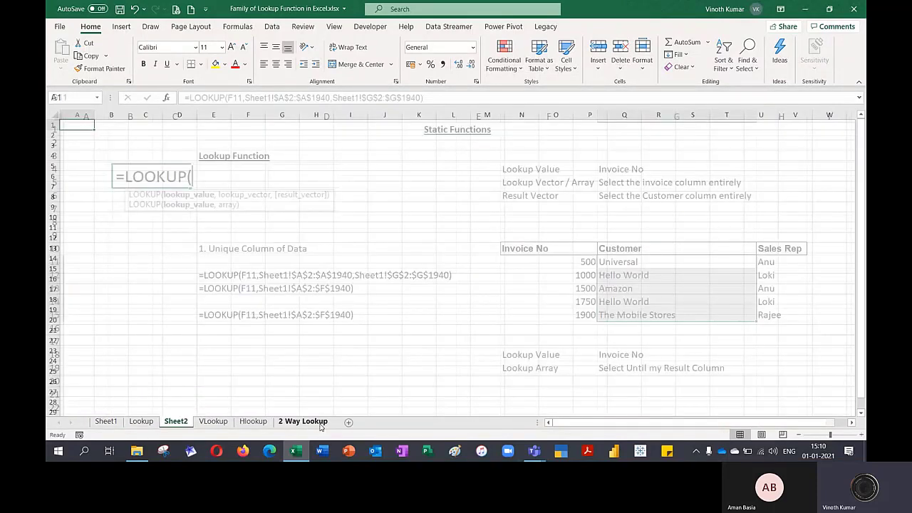
{"action": "key", "text": "Down"}
{"action": "key", "text": "Down"}
{"action": "key", "text": "Right"}
{"action": "key", "text": "Right"}
{"action": "type", "text": "Name M"}
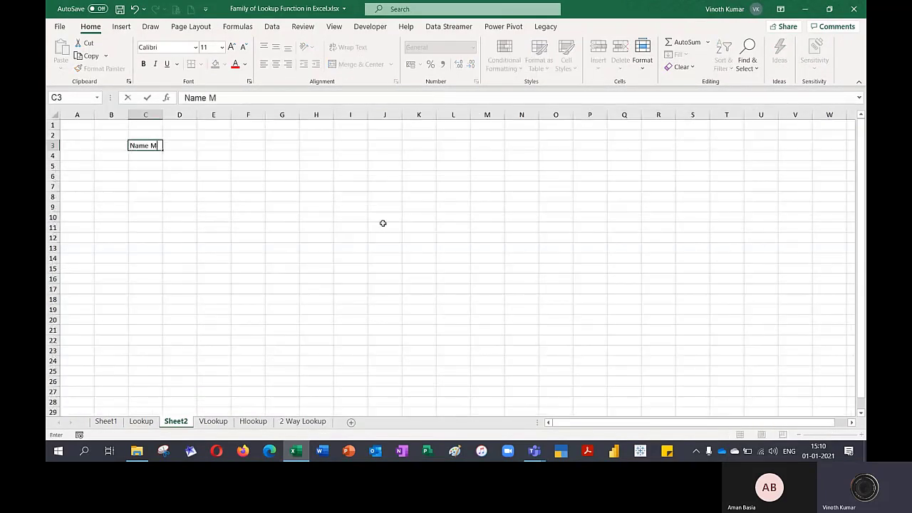
{"action": "type", "text": "anager"}
{"action": "key", "text": "Return"}
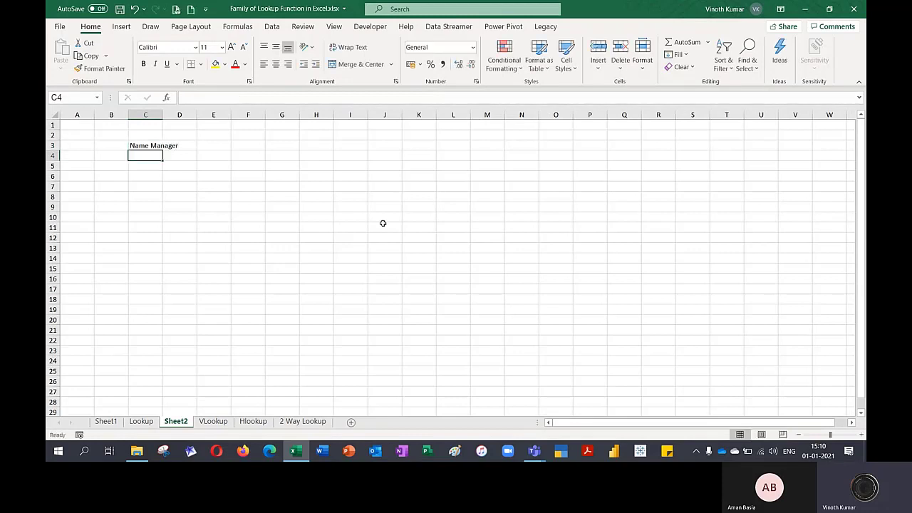
- Widen column C to fit the heading and enter "3 Types" in C4
{"action": "scroll", "coordinate": [553, 246], "scroll_direction": "up", "scroll_amount": 8}
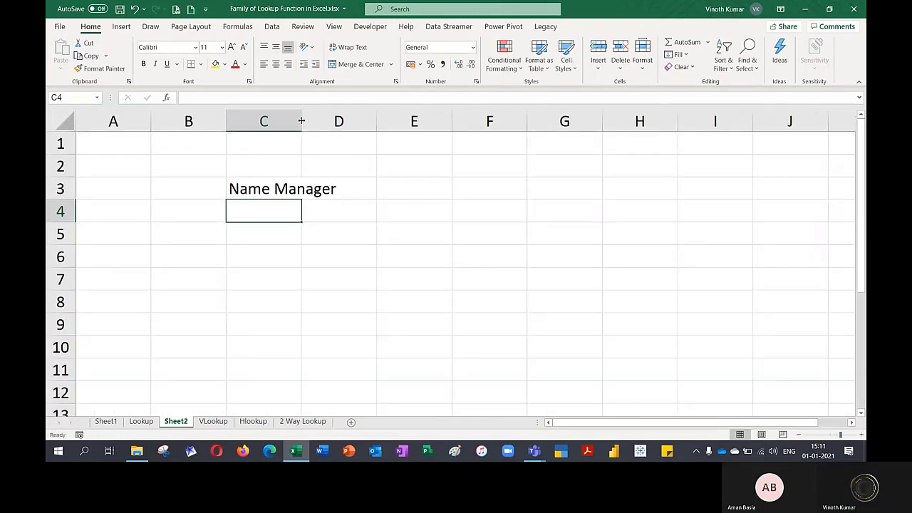
{"action": "left_click_drag", "start_coordinate": [302, 121], "coordinate": [342, 123]}
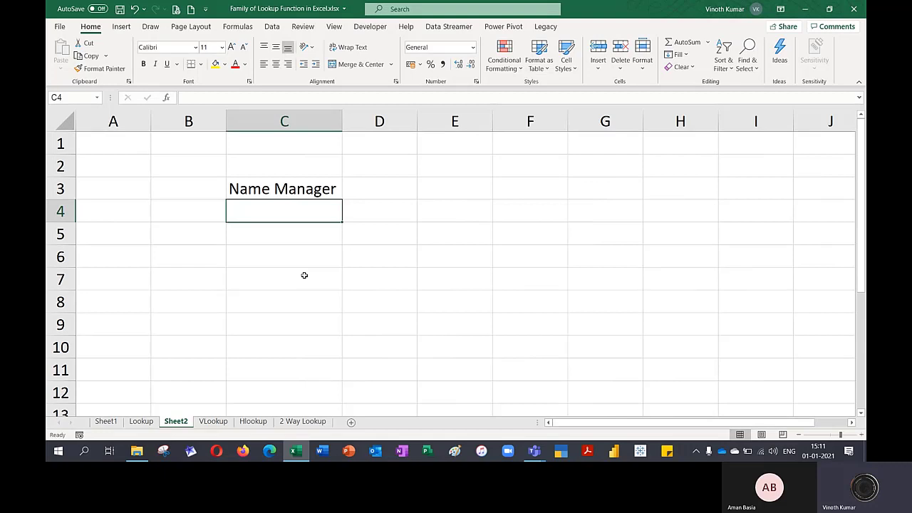
{"action": "type", "text": "3 Types"}
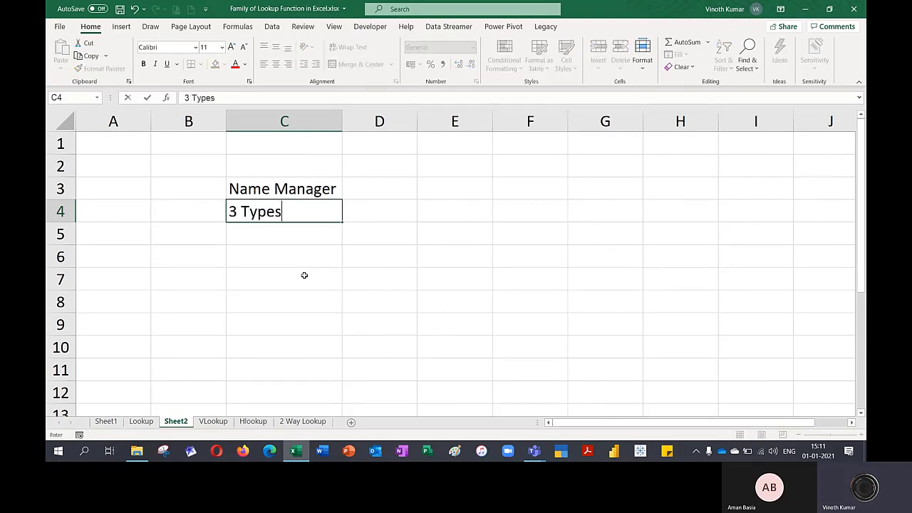
{"action": "key", "text": "Return"}
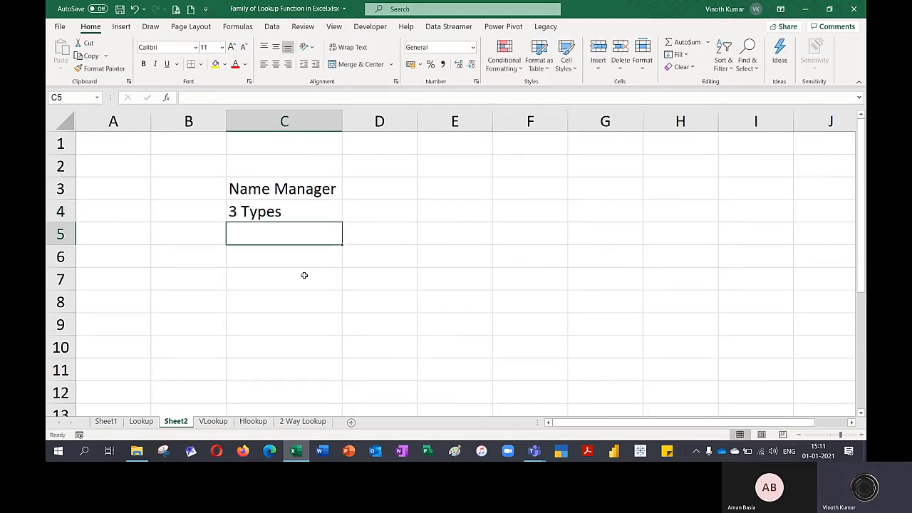
{"action": "key", "text": "Return"}
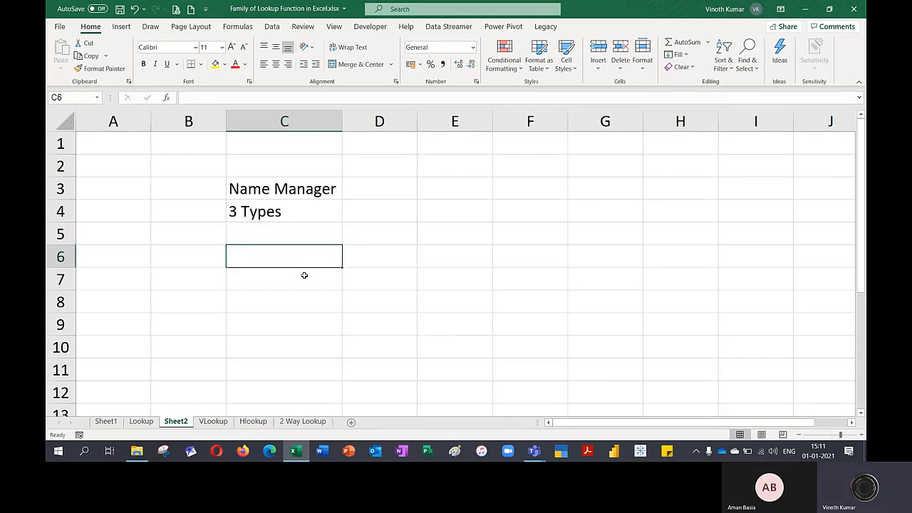
- Enter "Column Based Name Manager" in C6
{"action": "type", "text": "Columnb"}
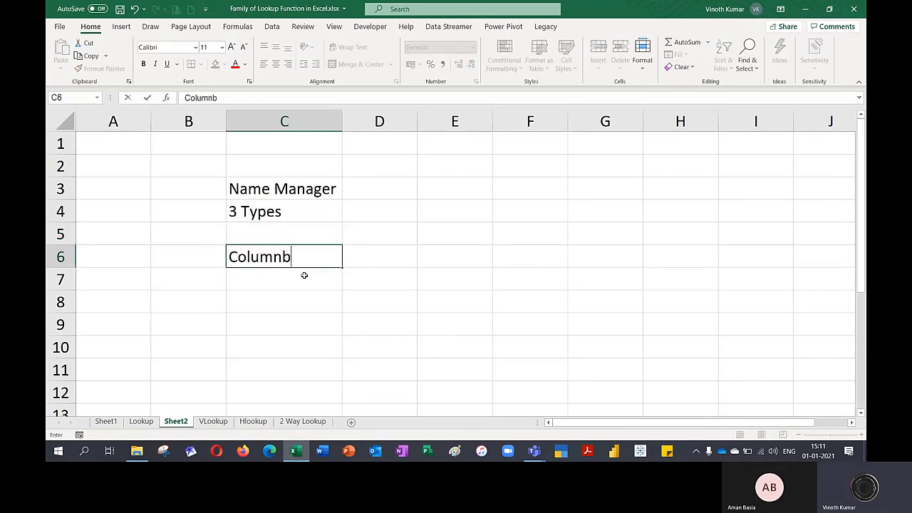
{"action": "key", "text": "BackSpace"}
{"action": "type", "text": "Based "}
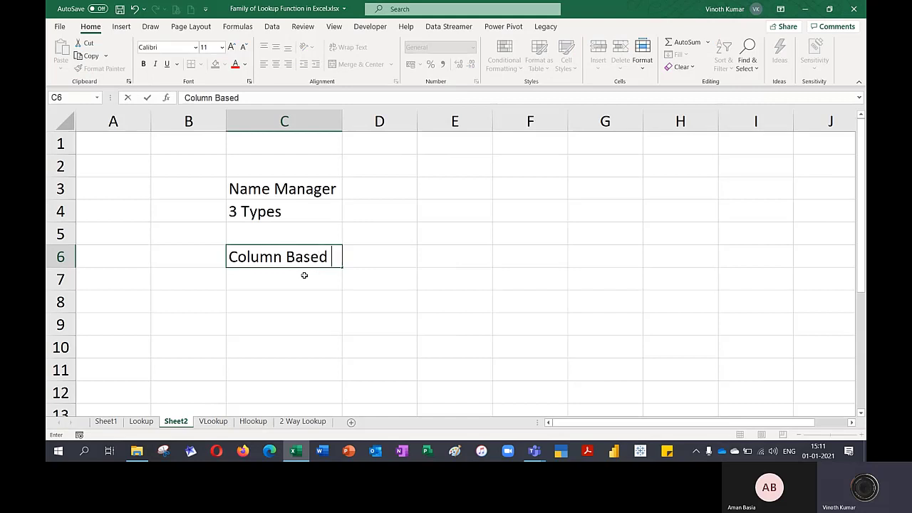
{"action": "type", "text": "Name Manager"}
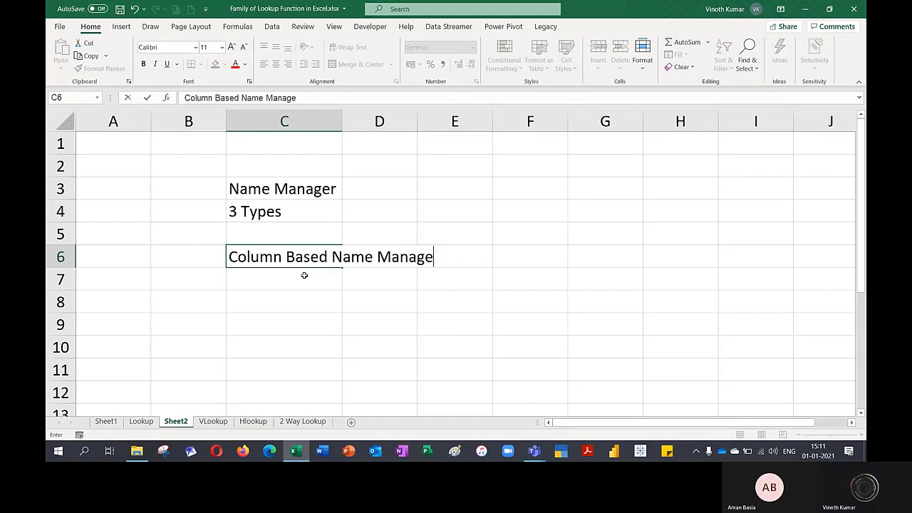
{"action": "key", "text": "Return"}
- Enter the shortcut note "Ctrl Shift F3" in F6, beside the column-based entry
{"action": "key", "text": "Left"}
{"action": "key", "text": "Up"}
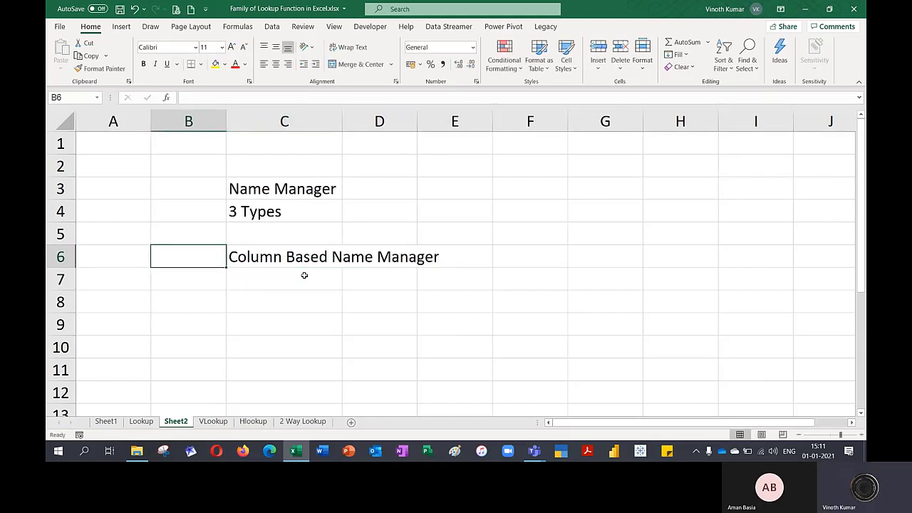
{"action": "key", "text": "Right"}
{"action": "key", "text": "Right"}
{"action": "key", "text": "Right"}
{"action": "key", "text": "Right"}
{"action": "type", "text": "Crel"}
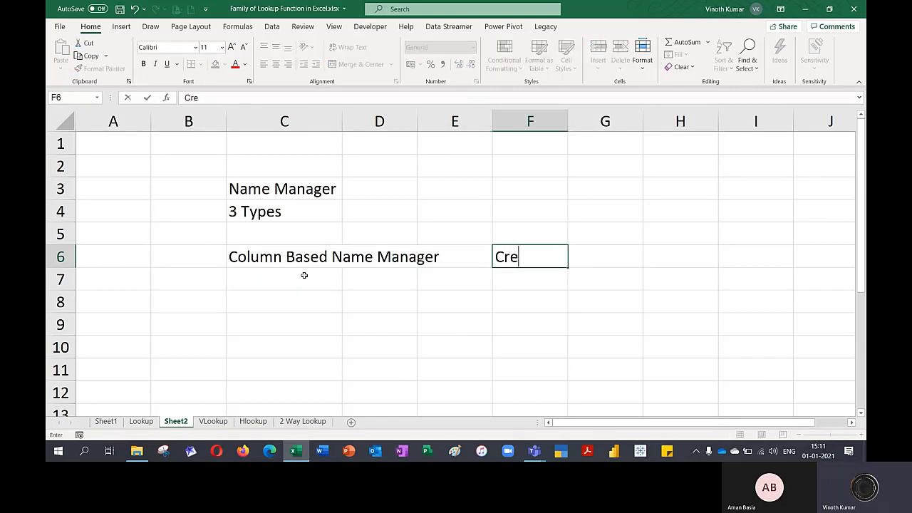
{"action": "key", "text": "BackSpace"}
{"action": "key", "text": "BackSpace"}
{"action": "type", "text": "trl Shift DF"}
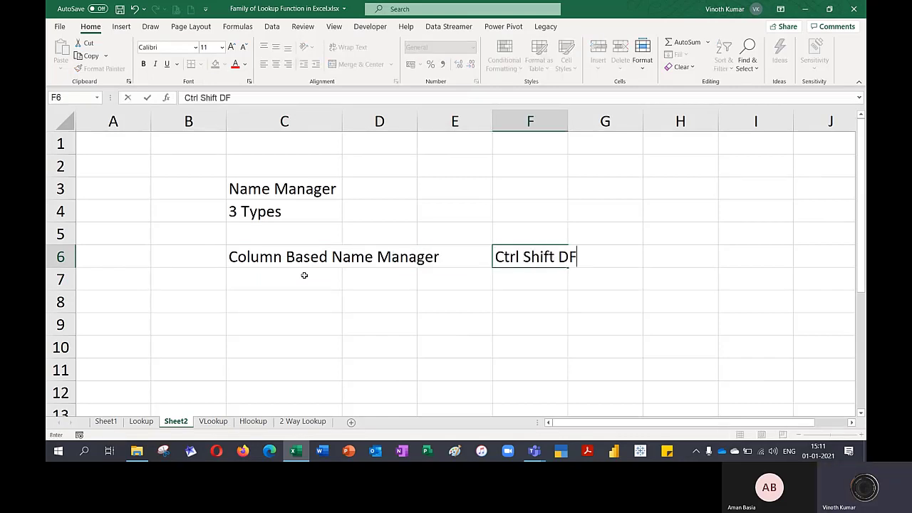
{"action": "key", "text": "BackSpace"}
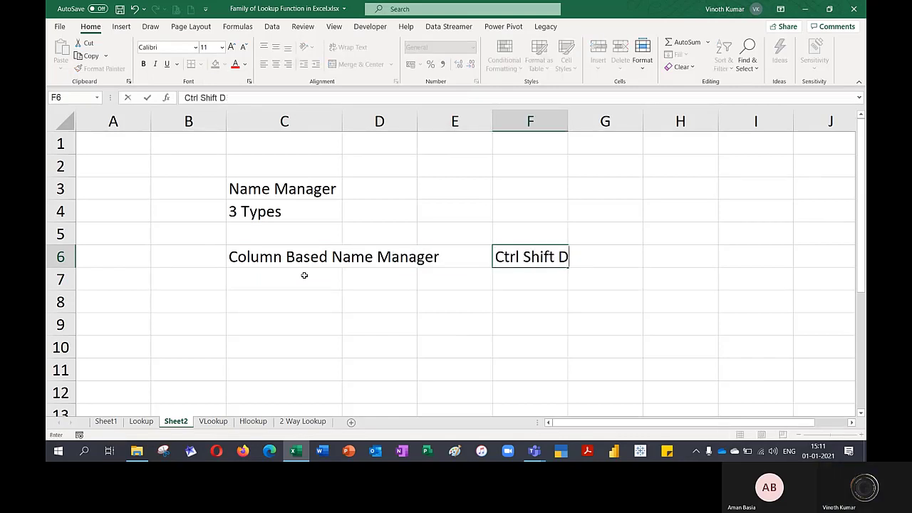
{"action": "key", "text": "BackSpace"}
{"action": "type", "text": "F3"}
{"action": "key", "text": "Return"}
{"action": "key", "text": "Up"}
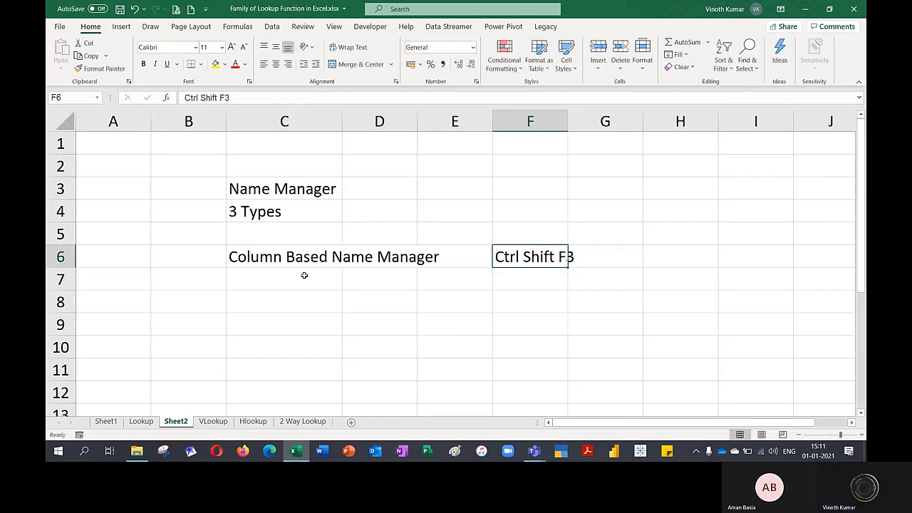
- AutoFit the width of column F to the shortcut note
{"action": "key", "text": "alt+h"}
{"action": "key", "text": "o"}
{"action": "key", "text": "i"}
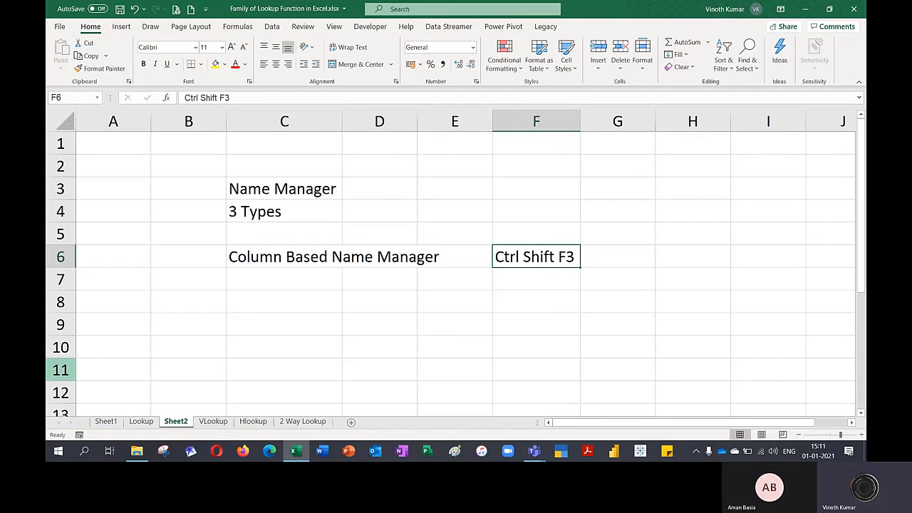
- Rename the new worksheet Name Manager and move it between Sheet1 and the Lookup sheet
{"action": "left_click", "coordinate": [153, 422]}
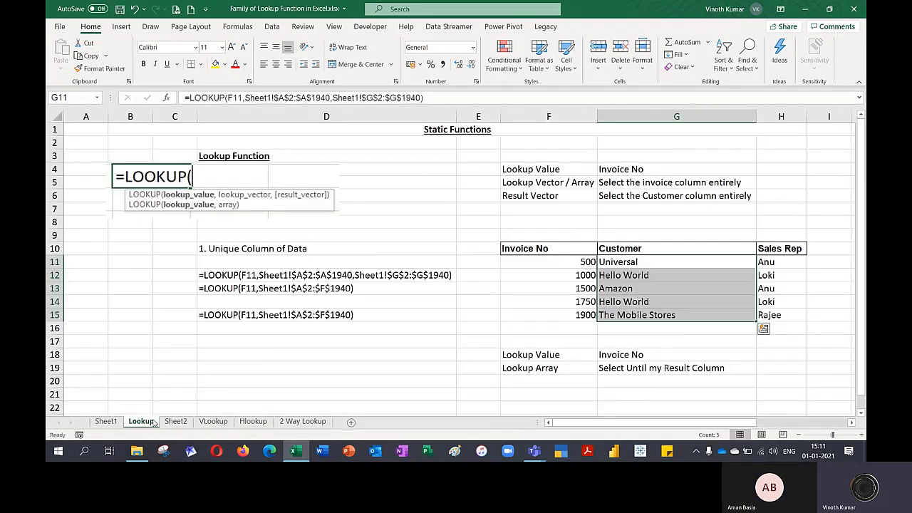
{"action": "left_click", "coordinate": [175, 421]}
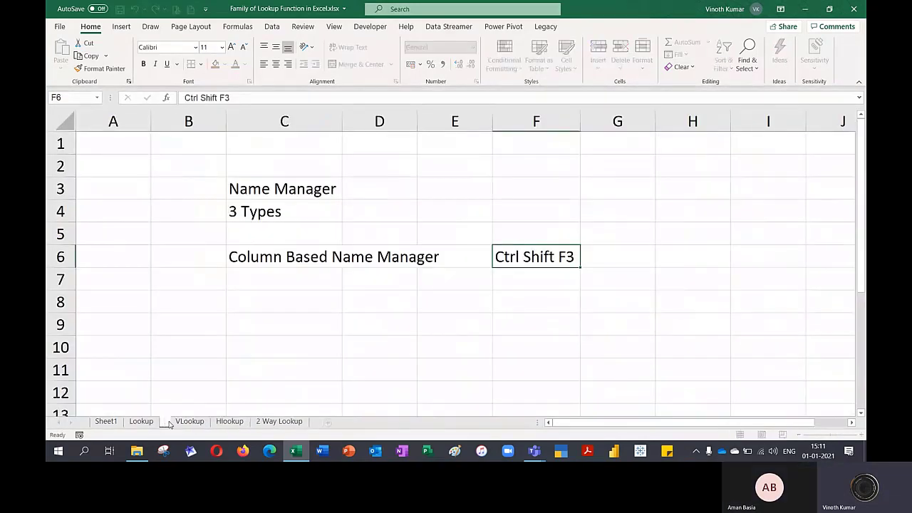
{"action": "double_click", "coordinate": [171, 421]}
{"action": "type", "text": "Name Manager"}
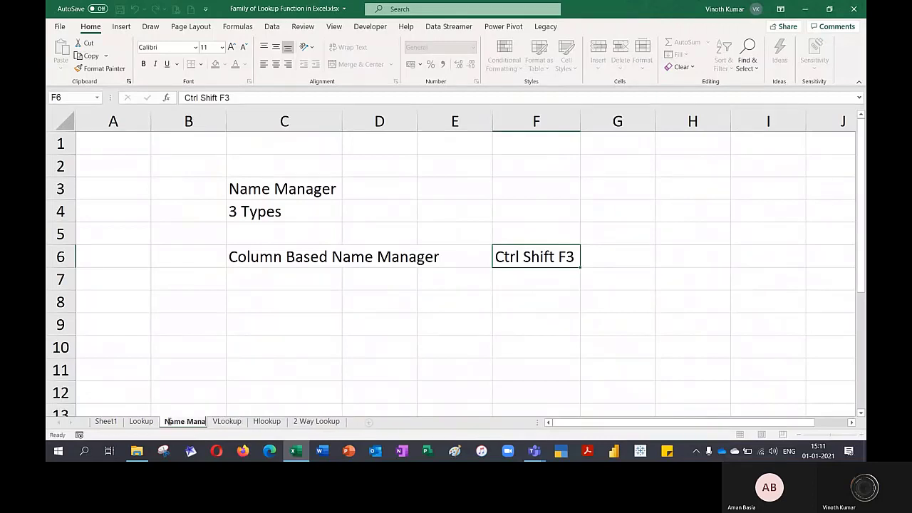
{"action": "key", "text": "Return"}
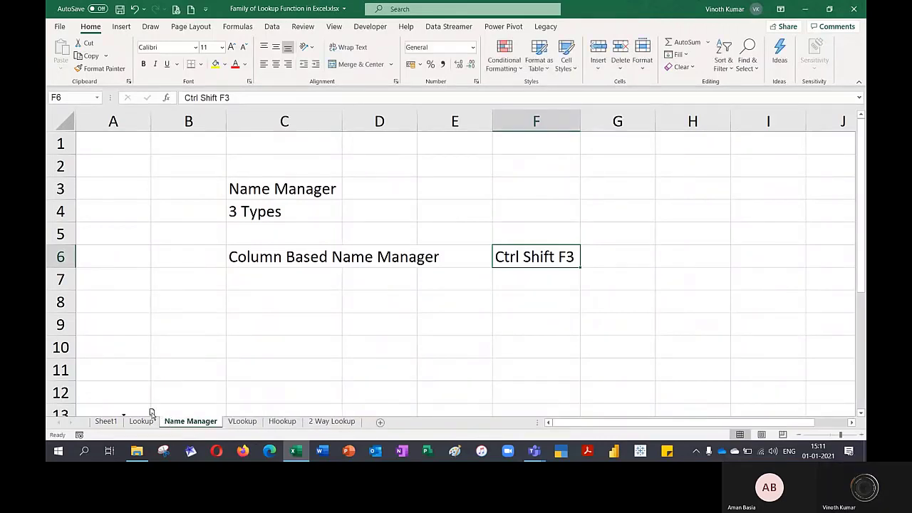
{"action": "left_click_drag", "start_coordinate": [125, 419], "coordinate": [126, 419]}
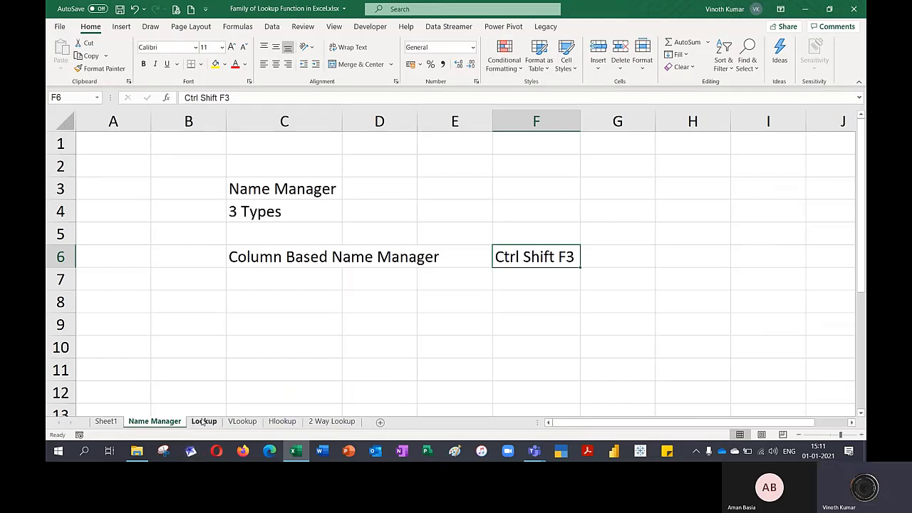
- Clear the Sales Rep lookup results in H11:H15 on the Lookup sheet
{"action": "left_click", "coordinate": [204, 421]}
{"action": "left_click_drag", "start_coordinate": [770, 263], "coordinate": [768, 311]}
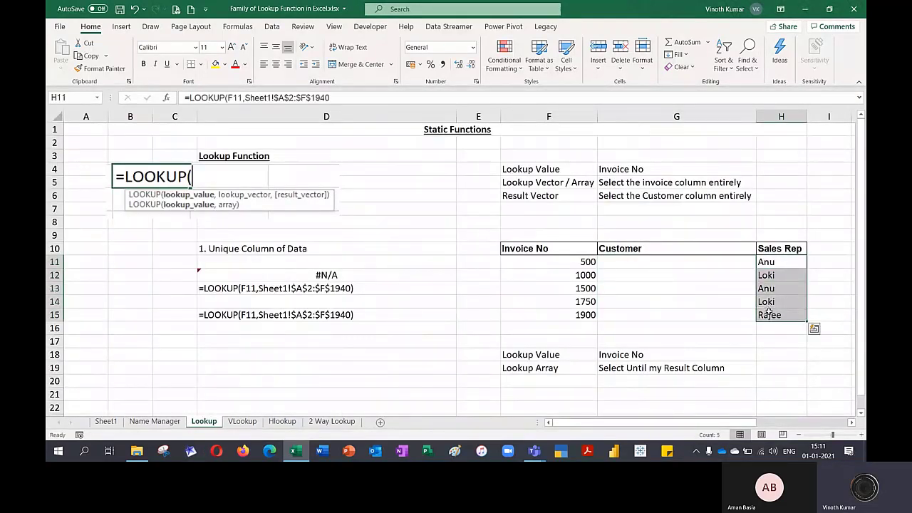
{"action": "key", "text": "Delete"}
- Examine the FORMULATEXT formulas in D12, D13 and D15 to see which cells they reference
{"action": "left_click", "coordinate": [348, 274]}
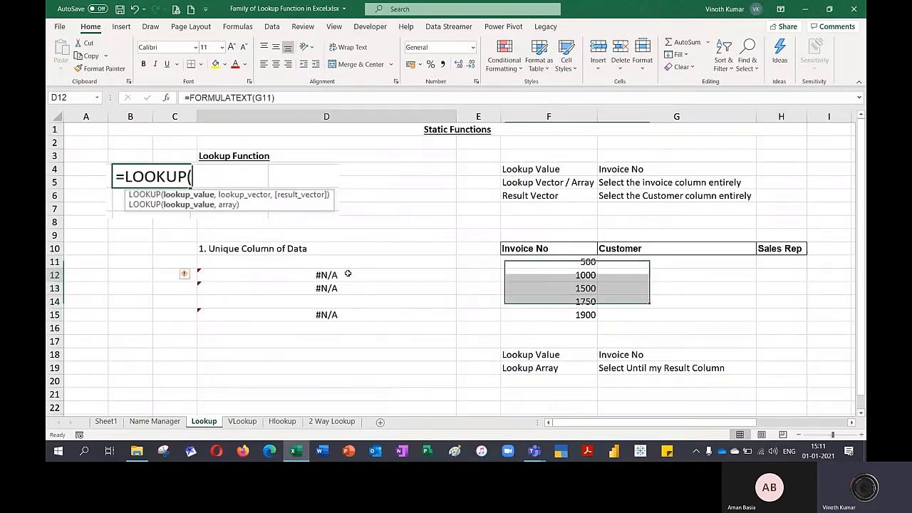
{"action": "left_click", "coordinate": [326, 317]}
{"action": "left_click", "coordinate": [326, 274]}
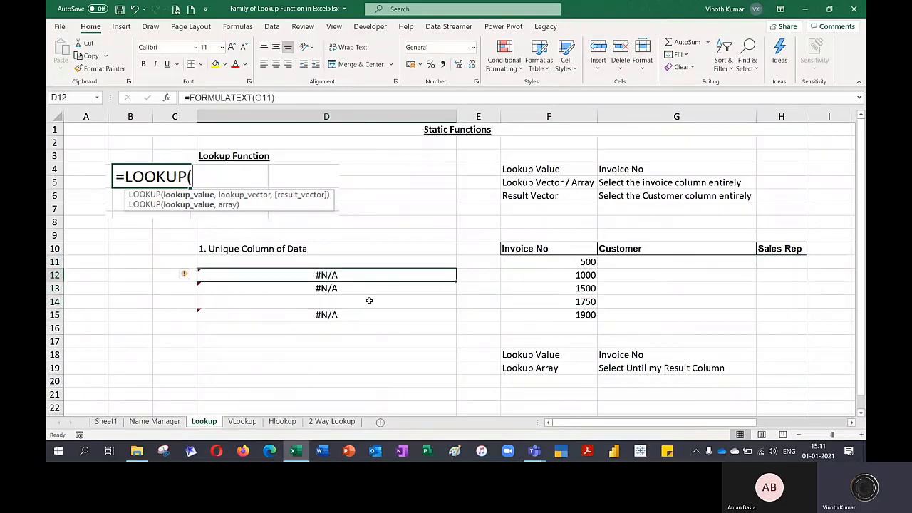
{"action": "key", "text": "F2"}
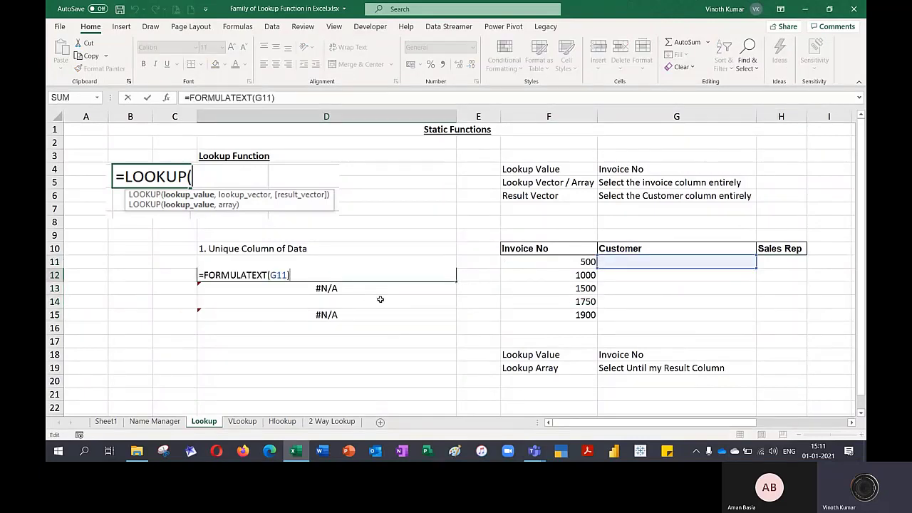
{"action": "key", "text": "Escape"}
{"action": "left_click", "coordinate": [350, 289]}
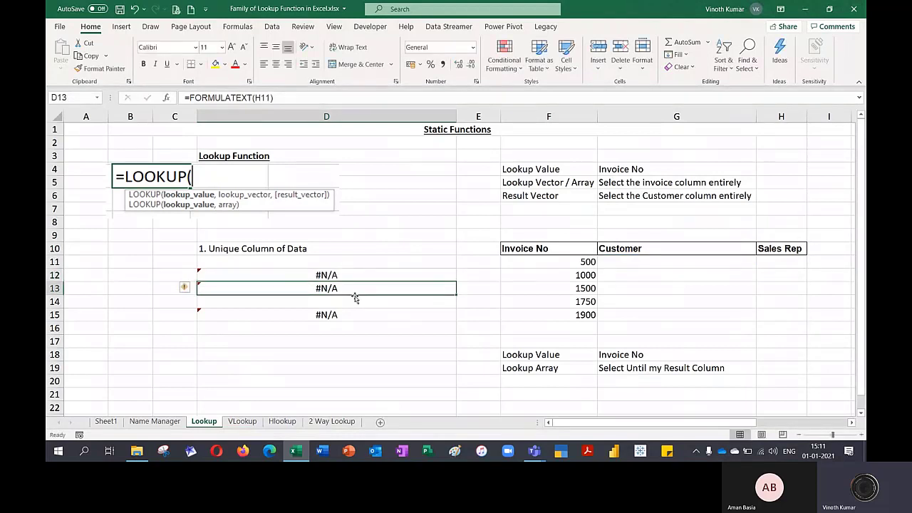
{"action": "key", "text": "F2"}
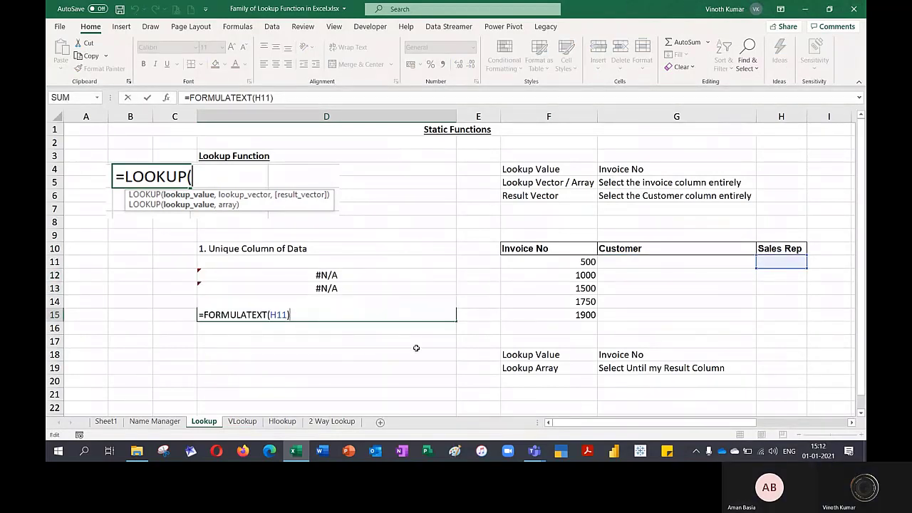
{"action": "key", "text": "Escape"}
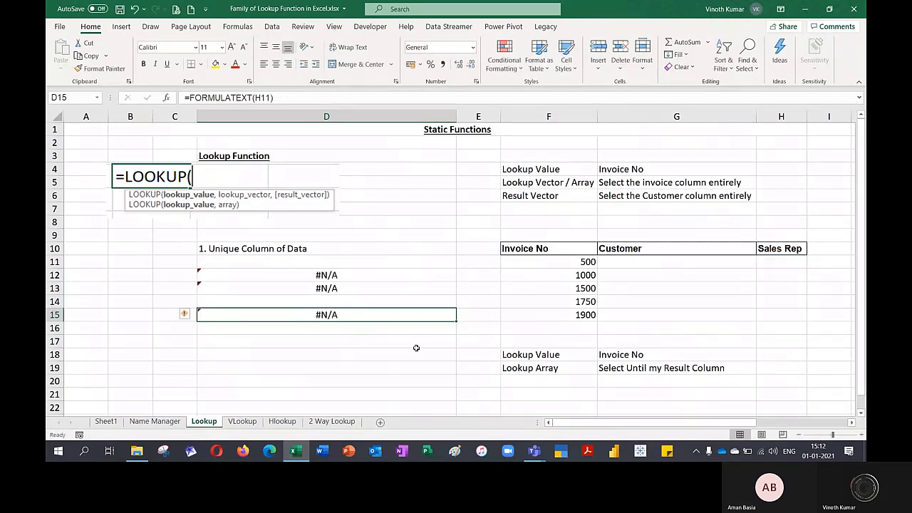
- Create column-based names for the Sheet1 data table from its top row and review them in the Name Manager
{"action": "left_click", "coordinate": [117, 422]}
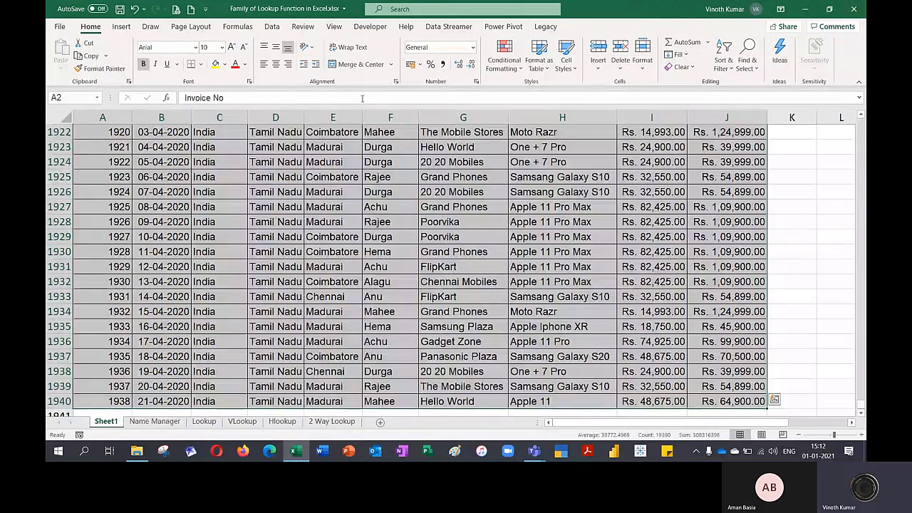
{"action": "left_click", "coordinate": [237, 27]}
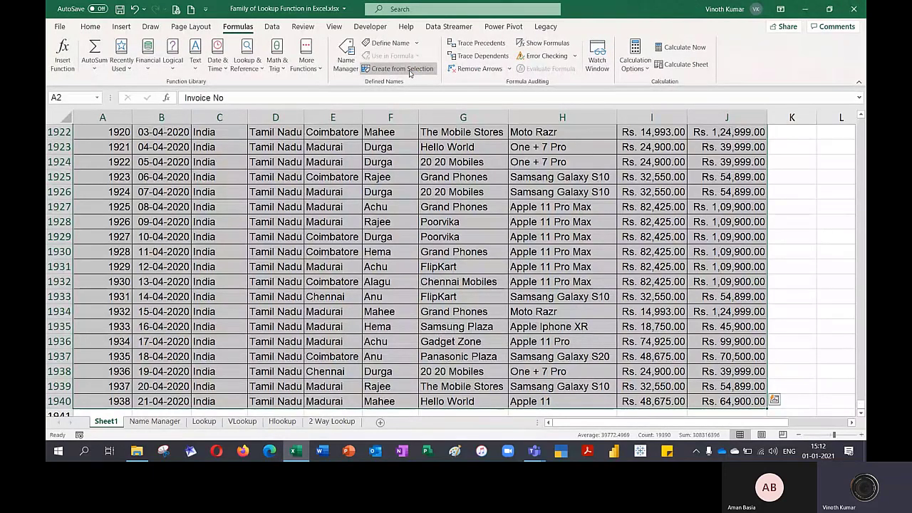
{"action": "left_click", "coordinate": [409, 71]}
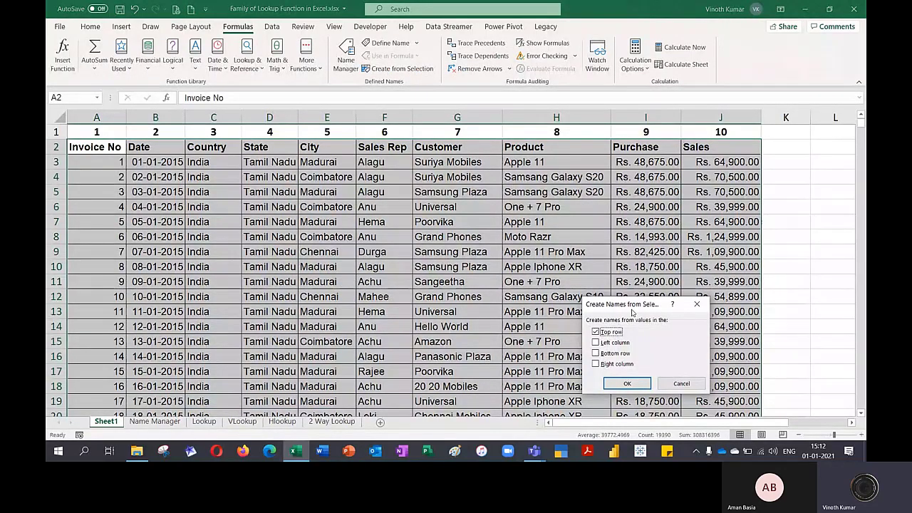
{"action": "left_click_drag", "start_coordinate": [632, 312], "coordinate": [434, 172]}
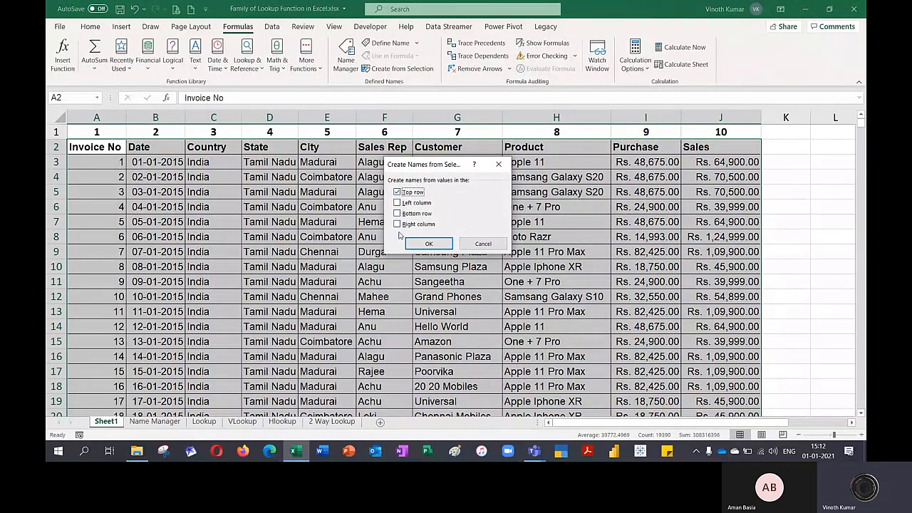
{"action": "left_click", "coordinate": [421, 243]}
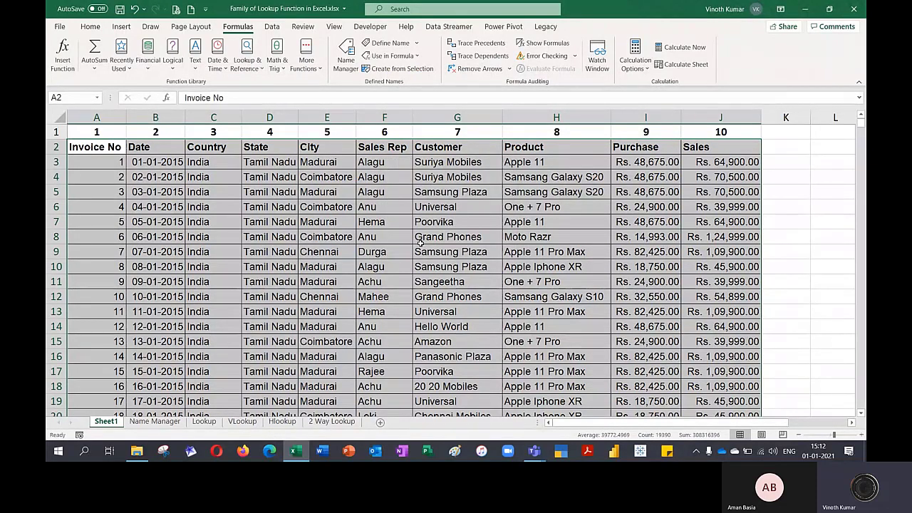
{"action": "left_click", "coordinate": [346, 57]}
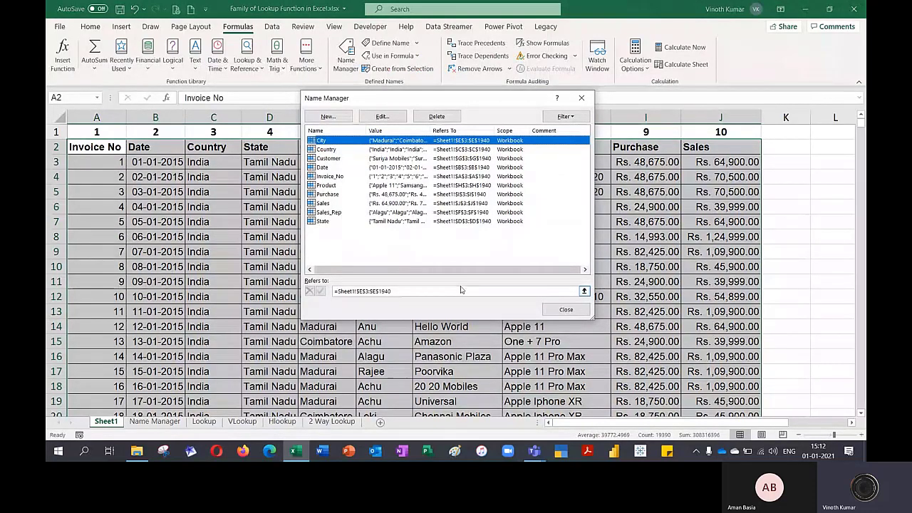
{"action": "left_click", "coordinate": [566, 310]}
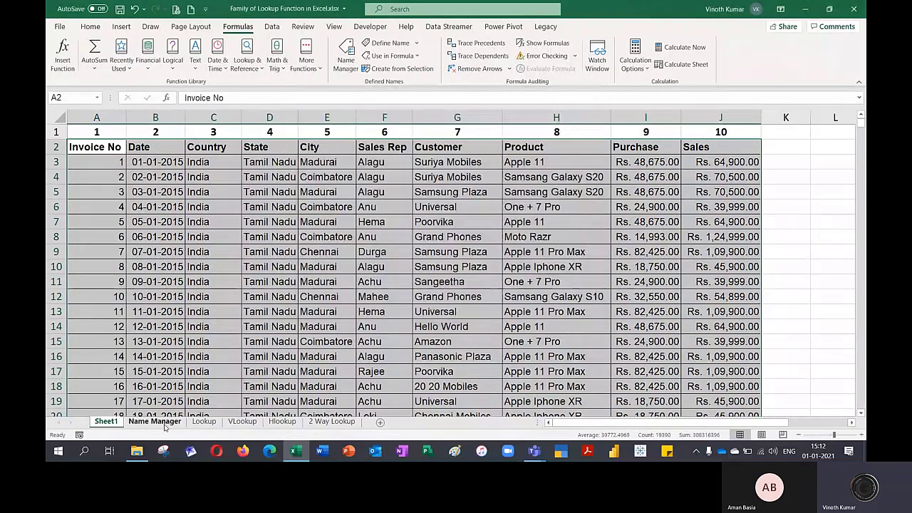
- Start a vector-form LOOKUP in G11 of the Lookup sheet with F11 as the lookup value
{"action": "left_click", "coordinate": [204, 421]}
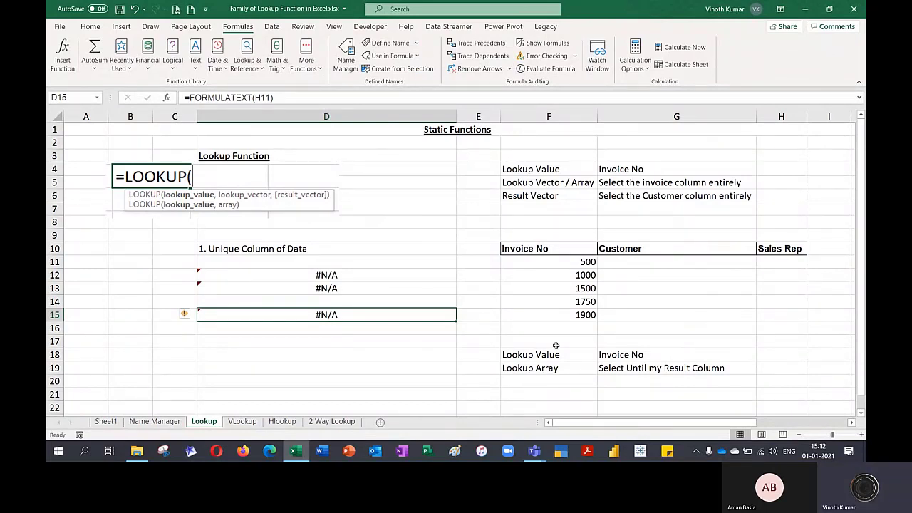
{"action": "left_click", "coordinate": [677, 271]}
{"action": "type", "text": "=LOOKUP("}
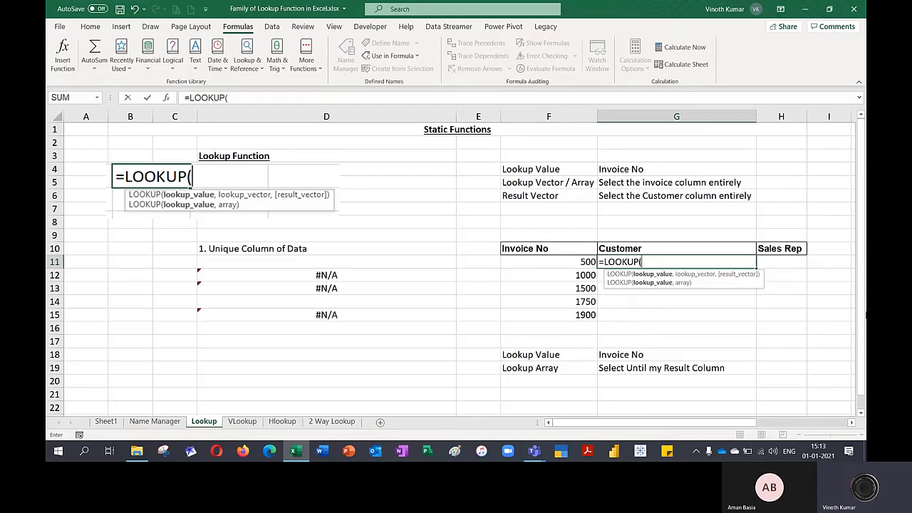
{"action": "key", "text": "ctrl+a"}
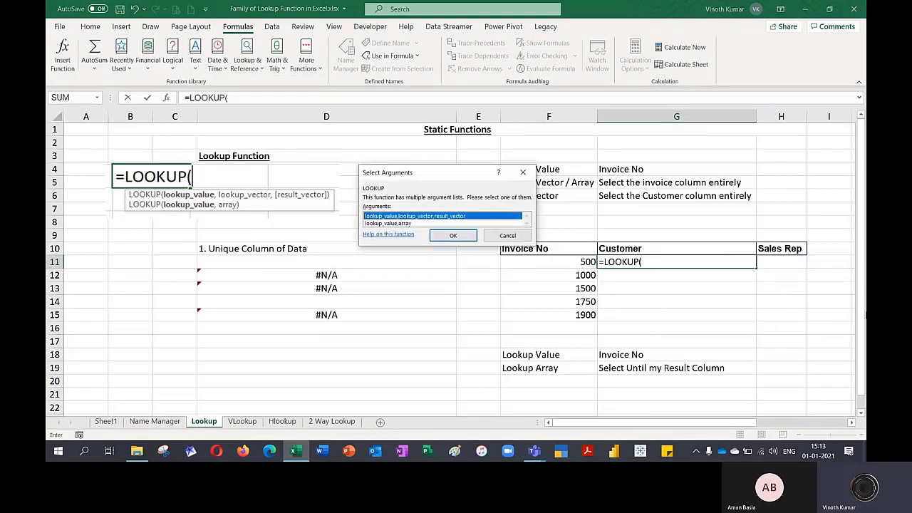
{"action": "key", "text": "Return"}
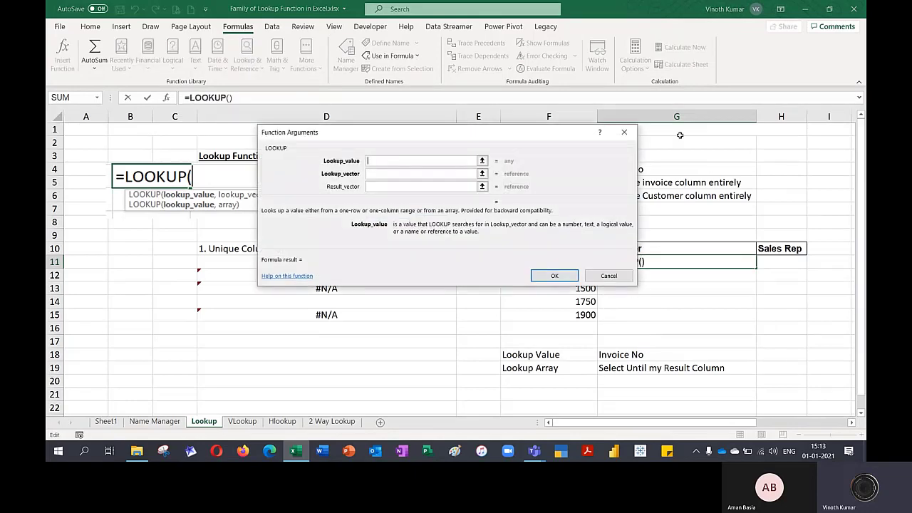
{"action": "left_click_drag", "start_coordinate": [499, 135], "coordinate": [521, 46]}
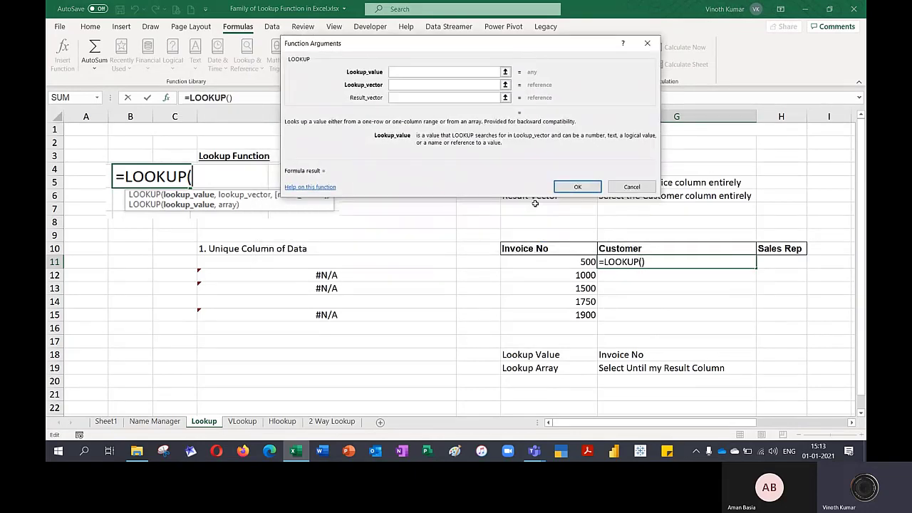
{"action": "left_click", "coordinate": [549, 262]}
{"action": "key", "text": "Tab"}
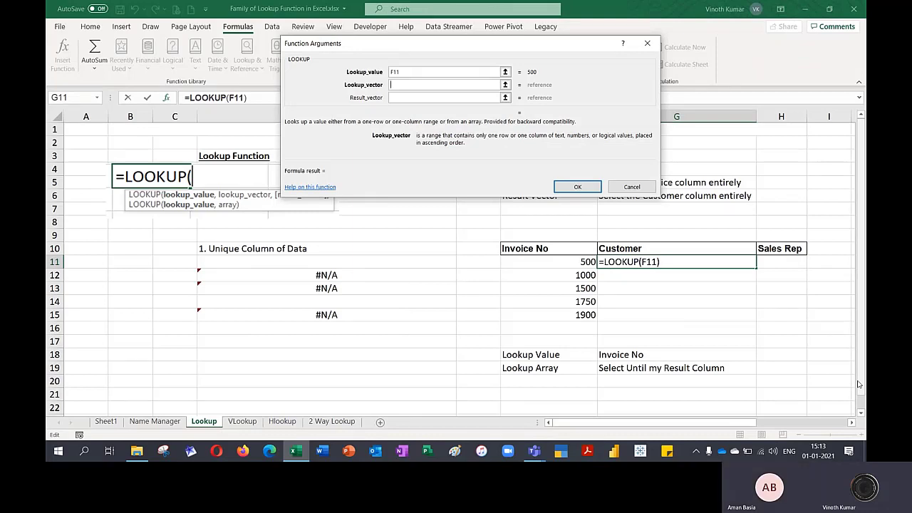
- Set the lookup vector to the named range Invoice_No
{"action": "key", "text": "F3"}
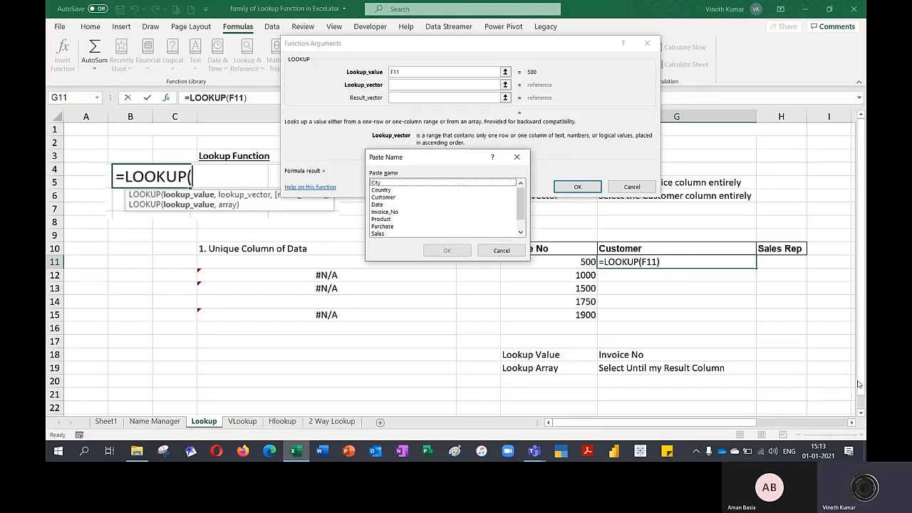
{"action": "key", "text": "Down"}
{"action": "key", "text": "Down"}
{"action": "key", "text": "Down"}
{"action": "key", "text": "Down"}
{"action": "key", "text": "Down"}
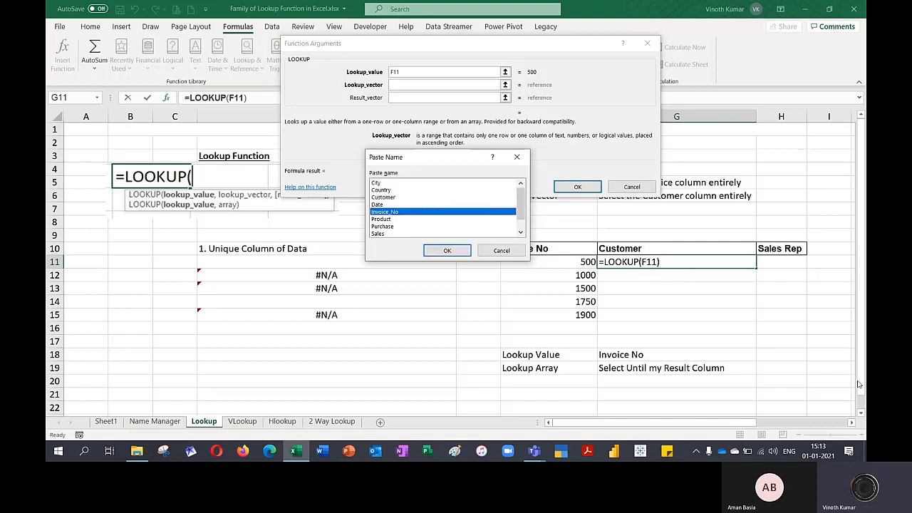
{"action": "key", "text": "Return"}
{"action": "key", "text": "Tab"}
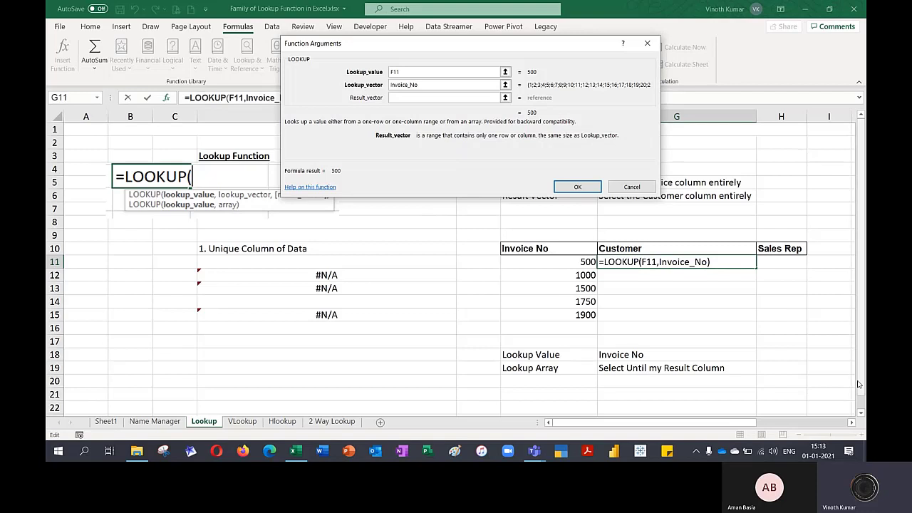
- Set the result vector to the named range Customer and fill the completed formula down through G15
{"action": "key", "text": "F3"}
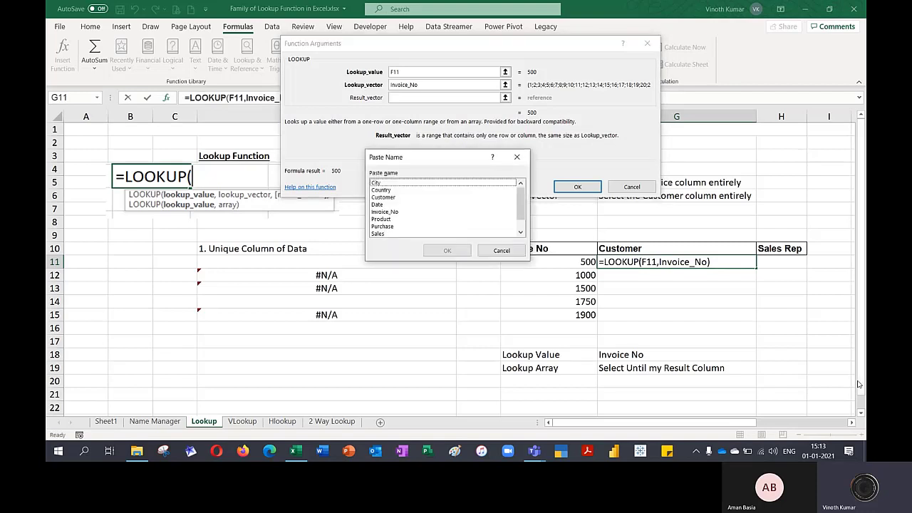
{"action": "key", "text": "Down"}
{"action": "key", "text": "Down"}
{"action": "key", "text": "Down"}
{"action": "key", "text": "Down"}
{"action": "key", "text": "Down"}
{"action": "key", "text": "Down"}
{"action": "key", "text": "Down"}
{"action": "key", "text": "Down"}
{"action": "key", "text": "Down"}
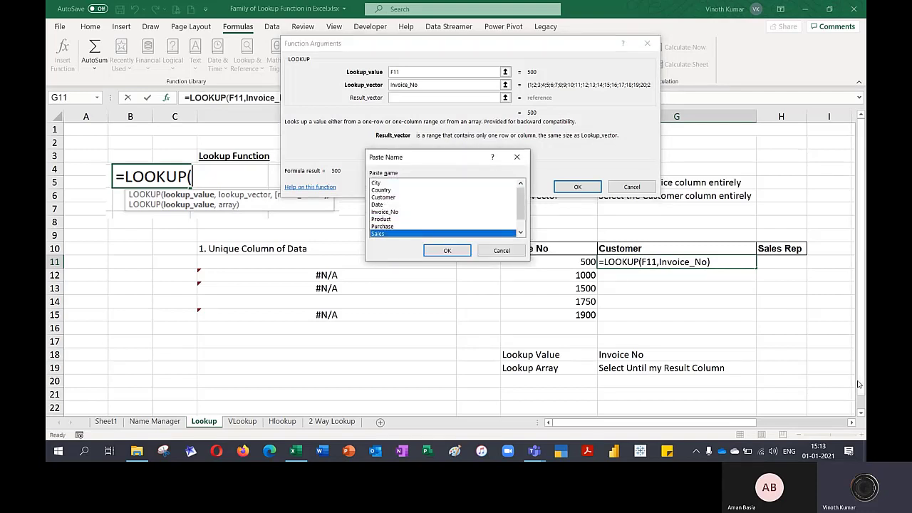
{"action": "key", "text": "Up"}
{"action": "key", "text": "Up"}
{"action": "key", "text": "Up"}
{"action": "key", "text": "Up"}
{"action": "key", "text": "Up"}
{"action": "key", "text": "Up"}
{"action": "key", "text": "Up"}
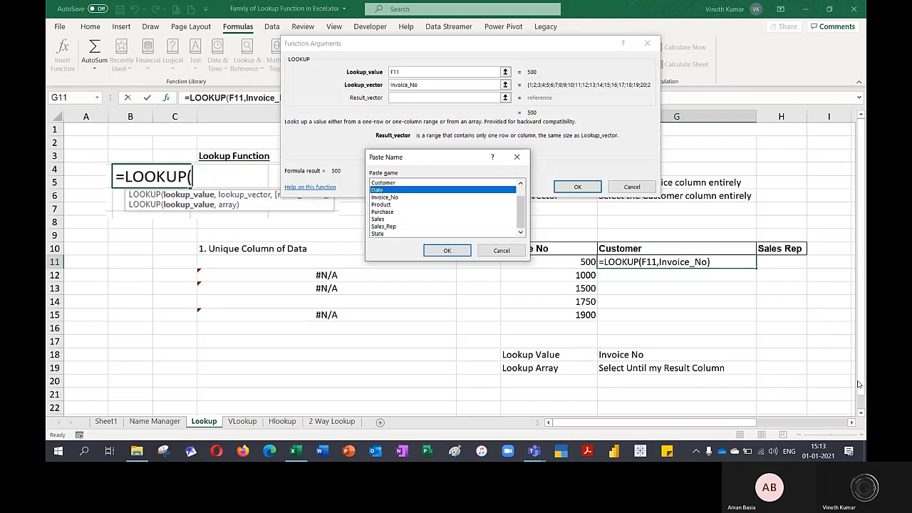
{"action": "key", "text": "Return"}
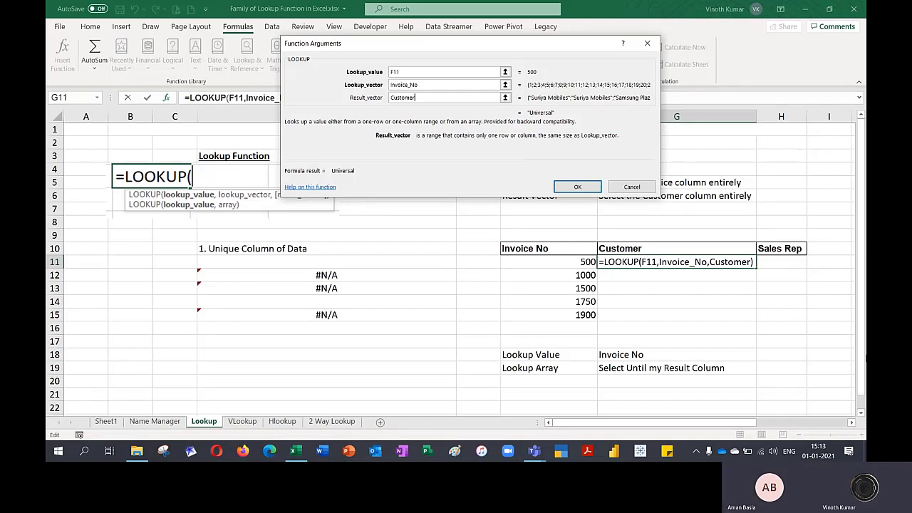
{"action": "left_click", "coordinate": [578, 186]}
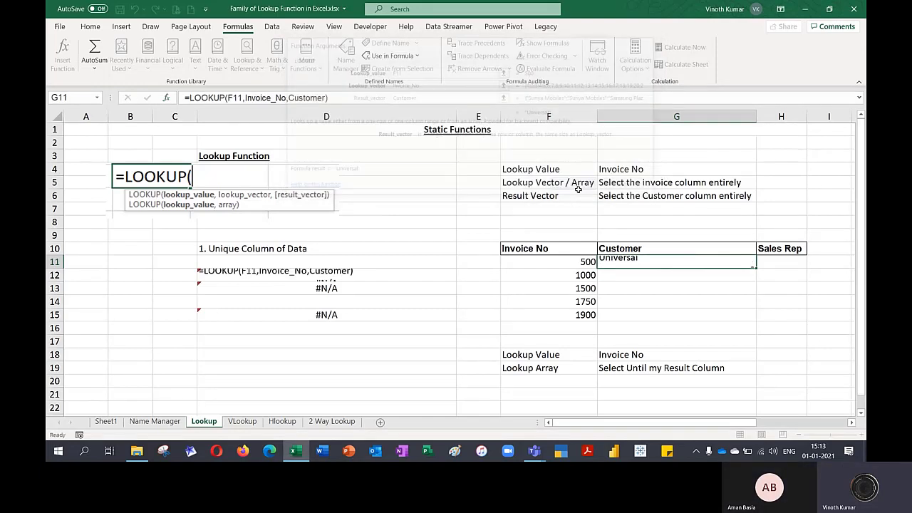
{"action": "left_click_drag", "start_coordinate": [755, 268], "coordinate": [745, 315]}
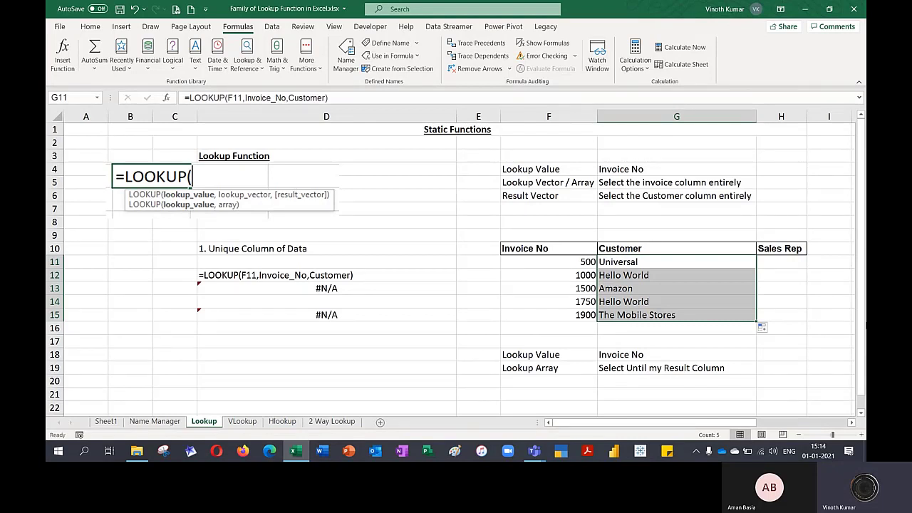
{"action": "left_click", "coordinate": [607, 372]}
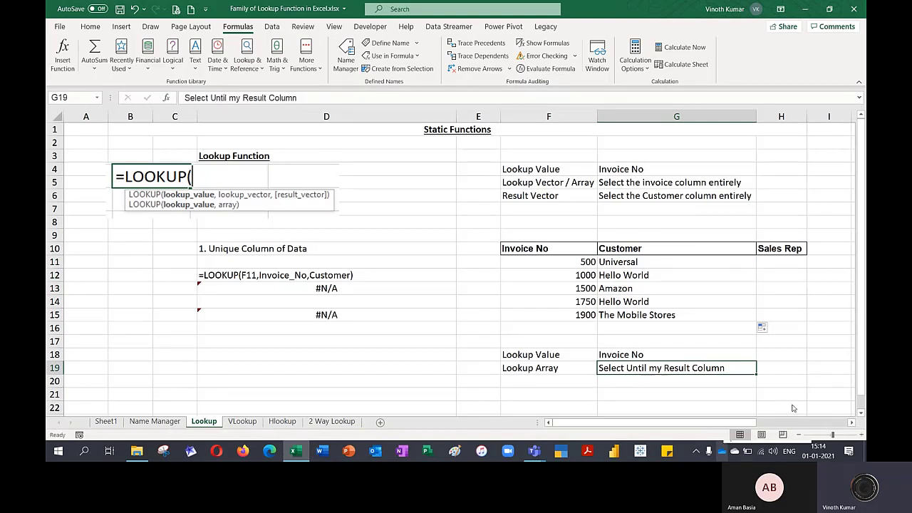
- Start an array-form LOOKUP in H11 under Sales Rep with F11 as the lookup value
{"action": "left_click", "coordinate": [791, 265]}
{"action": "type", "text": "=loo"}
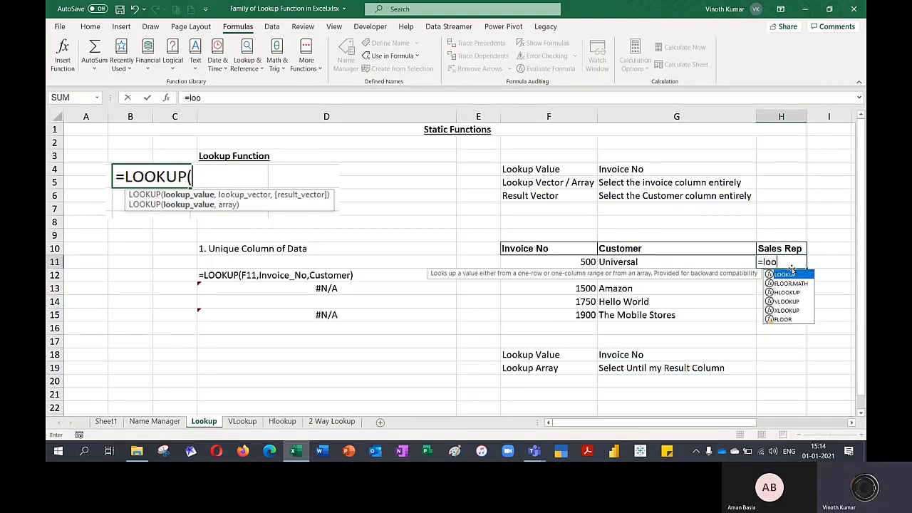
{"action": "key", "text": "Tab"}
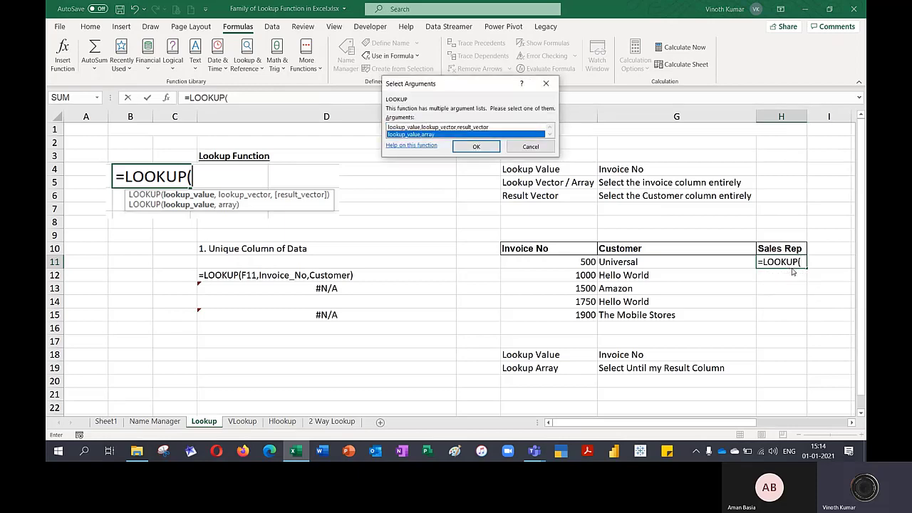
{"action": "key", "text": "Return"}
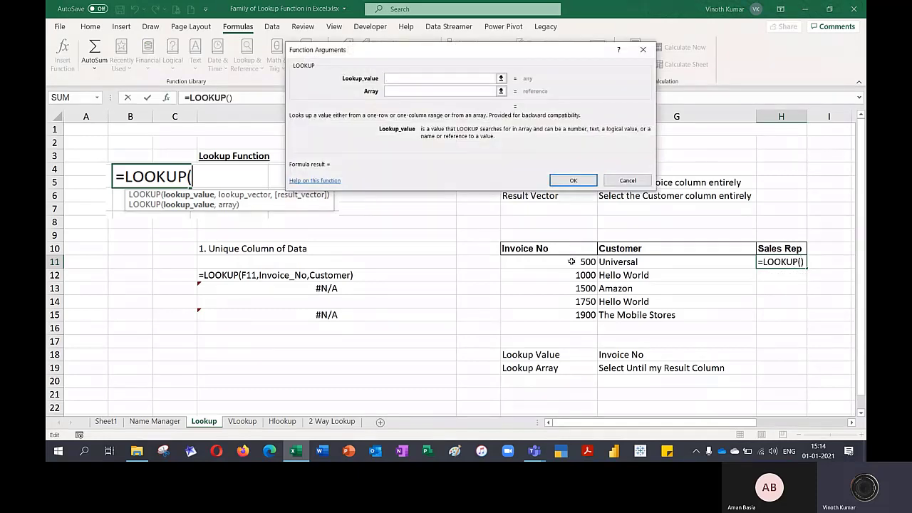
{"action": "left_click", "coordinate": [572, 262]}
{"action": "key", "text": "Tab"}
- Set the LOOKUP array to Sheet1!$A$2:$F$1940 with absolute references and fill the Sales Rep formula down through H15
{"action": "left_click", "coordinate": [108, 423]}
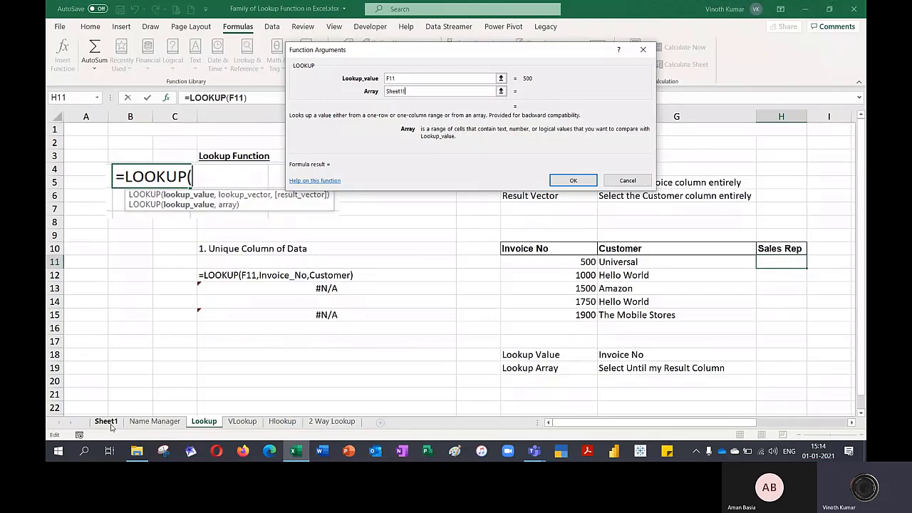
{"action": "left_click_drag", "start_coordinate": [97, 147], "coordinate": [388, 154]}
{"action": "key", "text": "ctrl+shift+Down"}
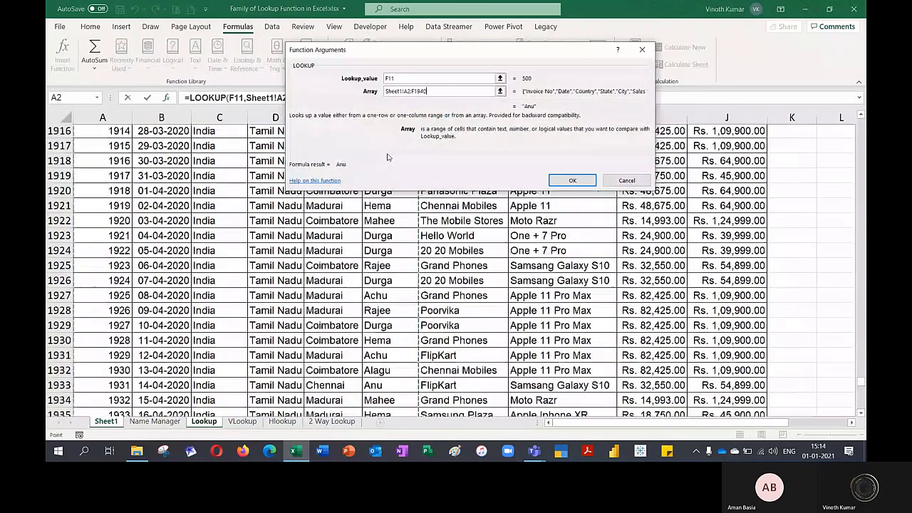
{"action": "key", "text": "F4"}
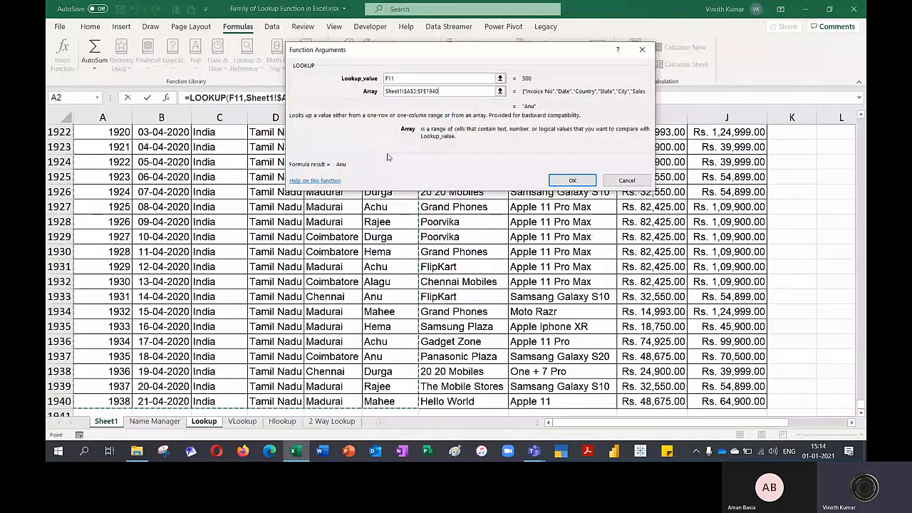
{"action": "key", "text": "Return"}
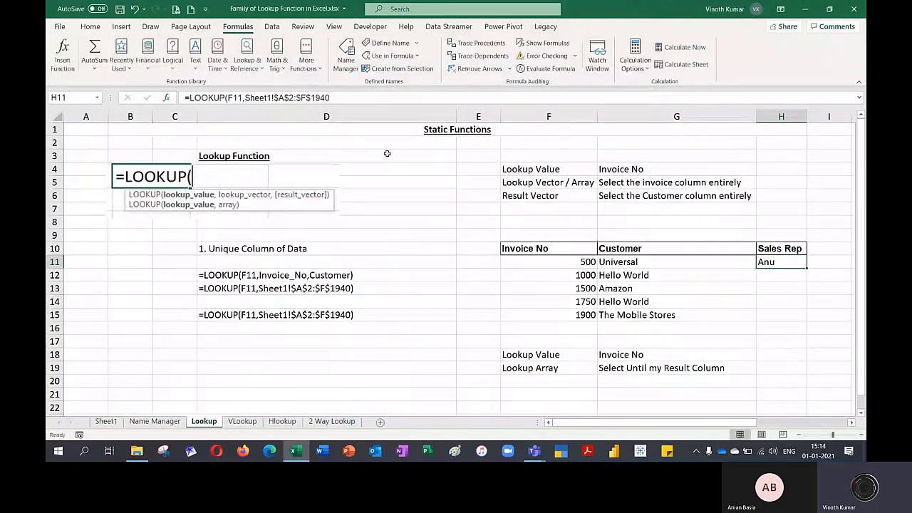
{"action": "left_click_drag", "start_coordinate": [807, 268], "coordinate": [806, 321]}
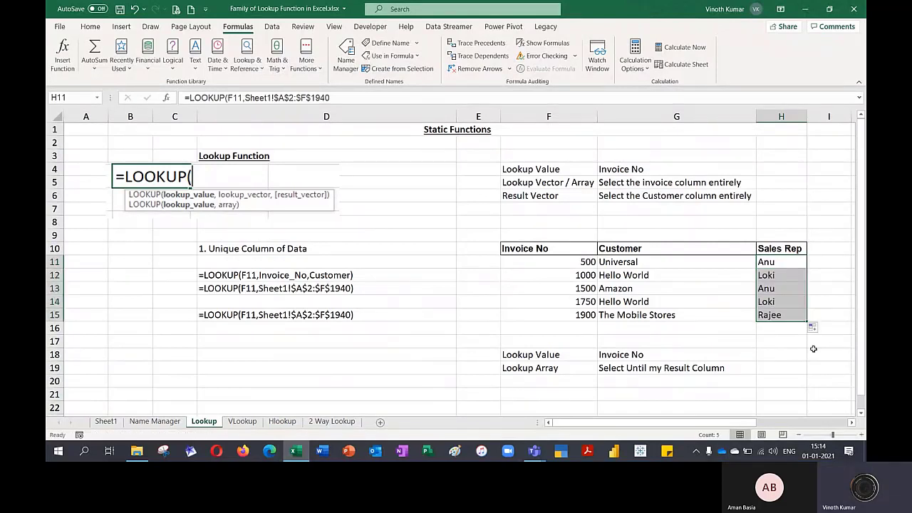
- Fill the merged Static Functions title in row 1 with yellow
{"action": "left_click", "coordinate": [589, 130]}
{"action": "left_click", "coordinate": [89, 27]}
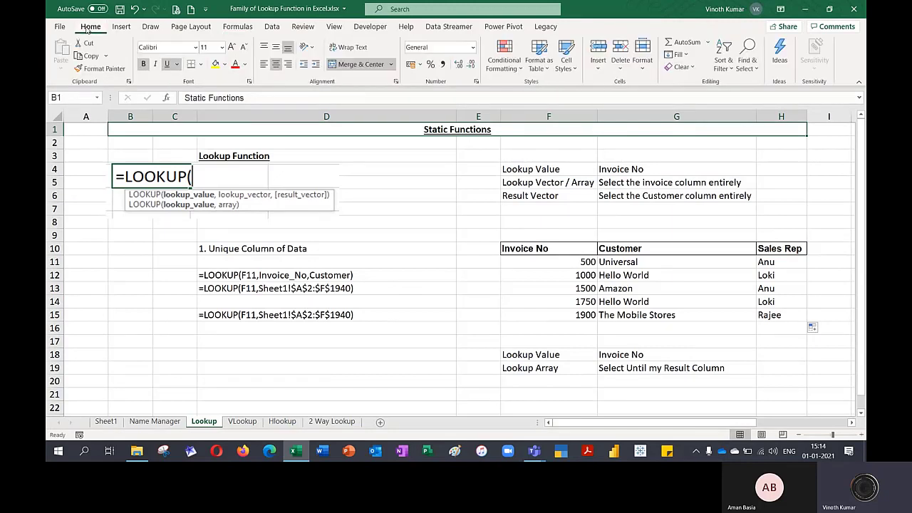
{"action": "left_click", "coordinate": [215, 64]}
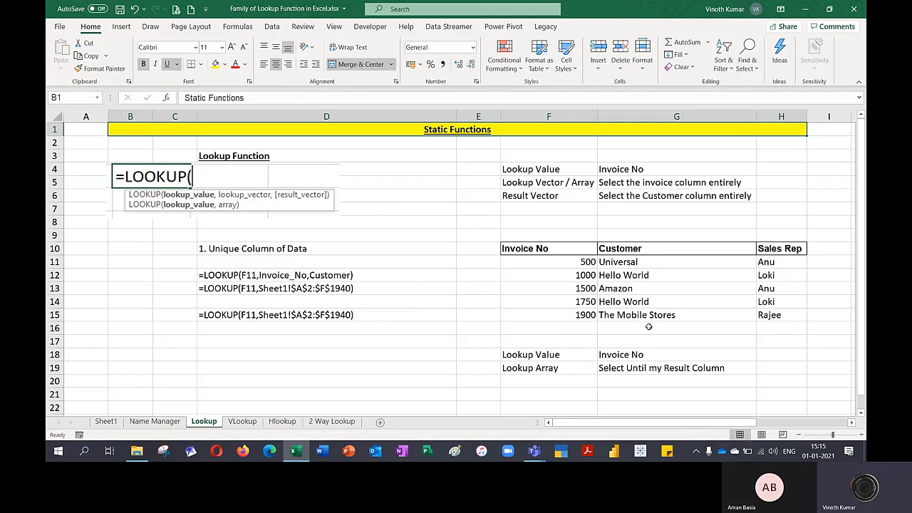
- Change the invoice number in F15 of the Lookup sheet to 1960
{"action": "left_click", "coordinate": [579, 320]}
{"action": "type", "text": "1960"}
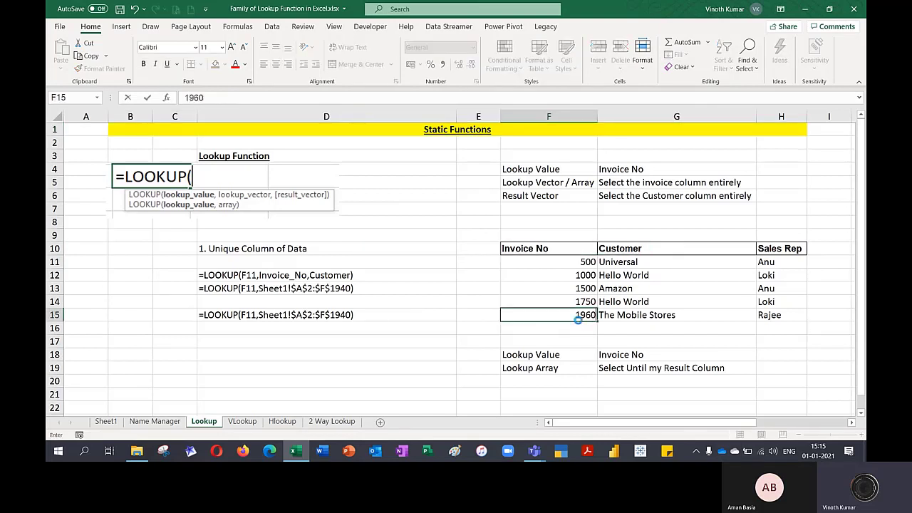
{"action": "key", "text": "Return"}
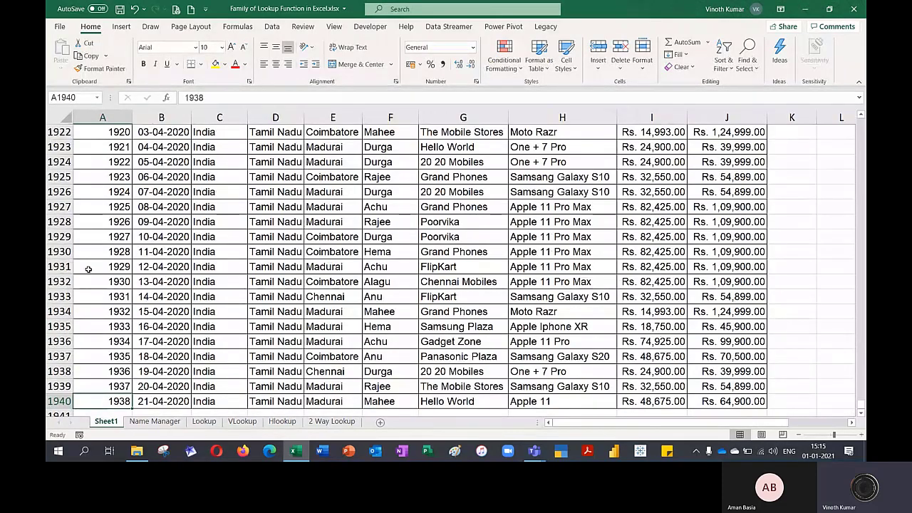
- Compare the Customer and Sales Rep lookups in G15 and H15 with the last data row of Sheet1
{"action": "key", "text": "ctrl+Page_Down"}
{"action": "key", "text": "ctrl+Page_Down"}
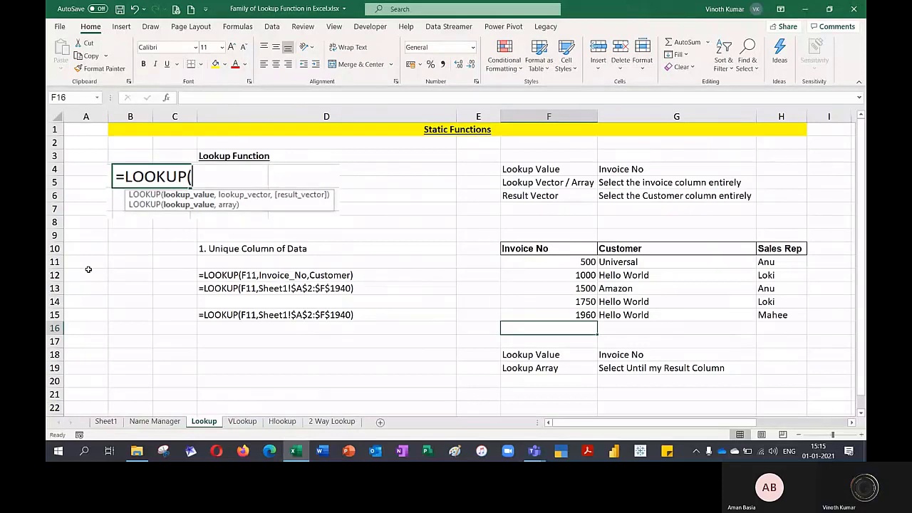
{"action": "left_click", "coordinate": [673, 318]}
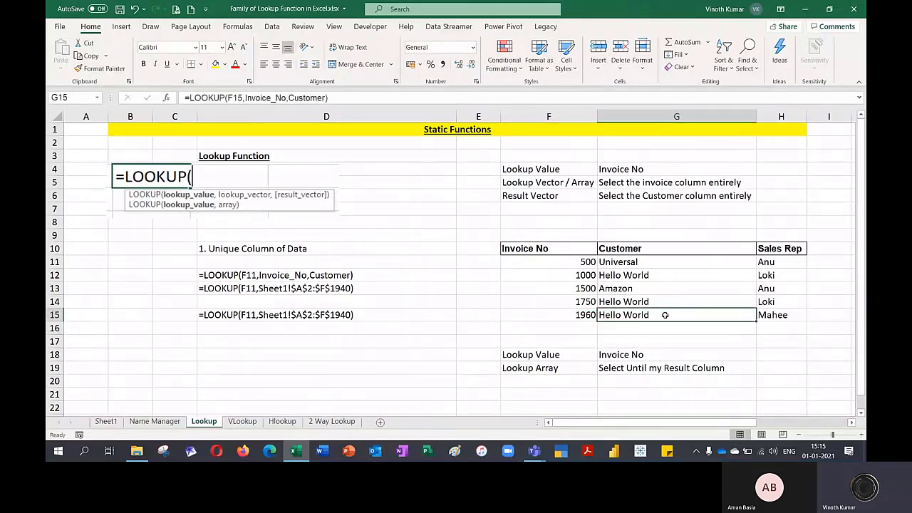
{"action": "left_click", "coordinate": [782, 316]}
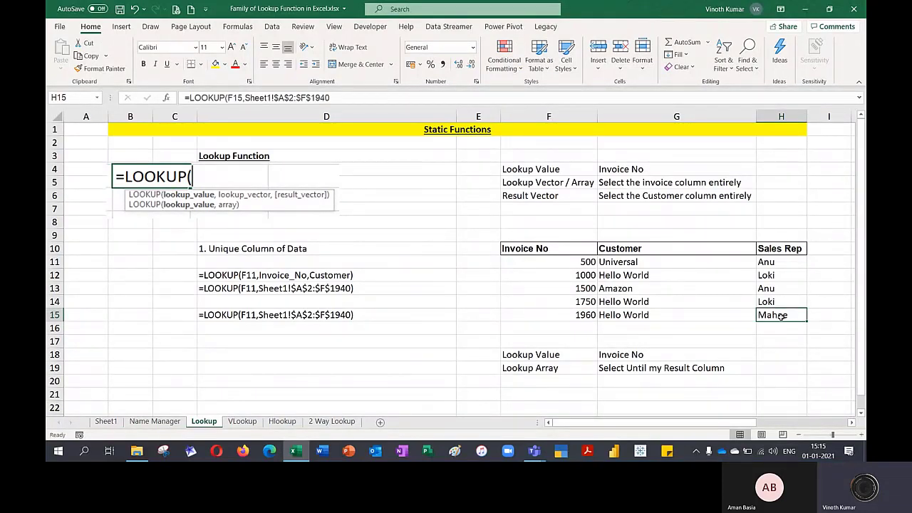
{"action": "key", "text": "ctrl+Page_Up"}
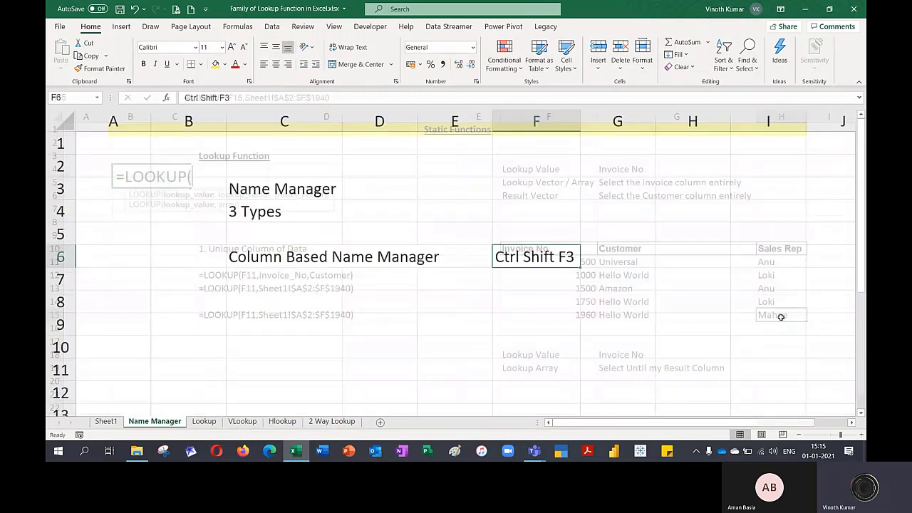
{"action": "key", "text": "ctrl+Page_Up"}
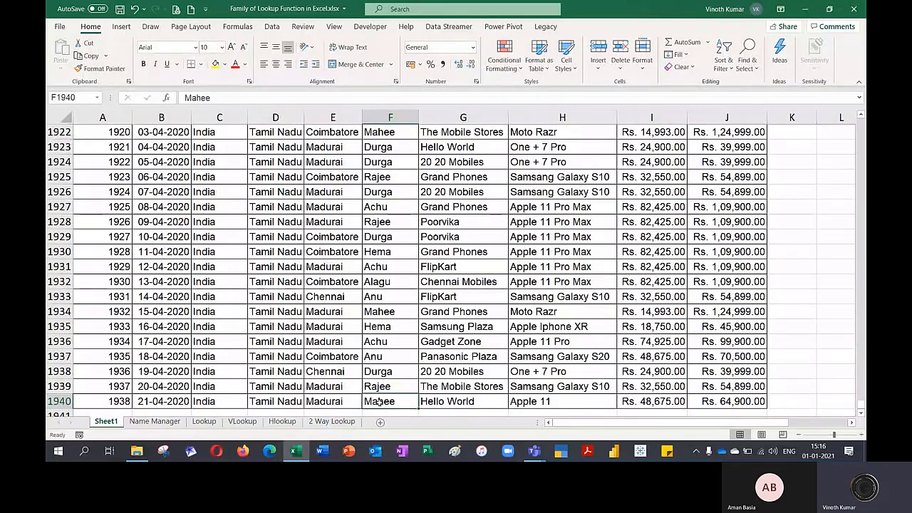
{"action": "left_click", "coordinate": [204, 422]}
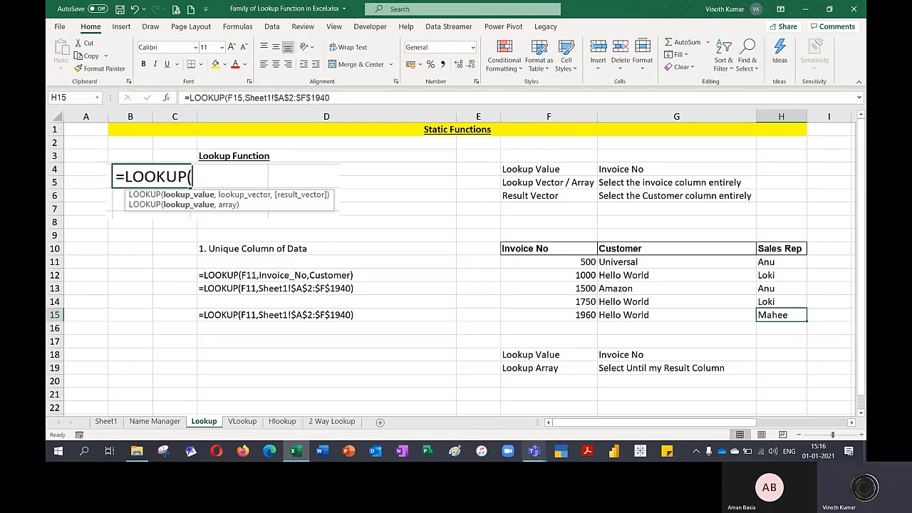
- Open the VLookup sheet and examine the Dynamic Vlookup for Single Column table
{"action": "left_click", "coordinate": [241, 423]}
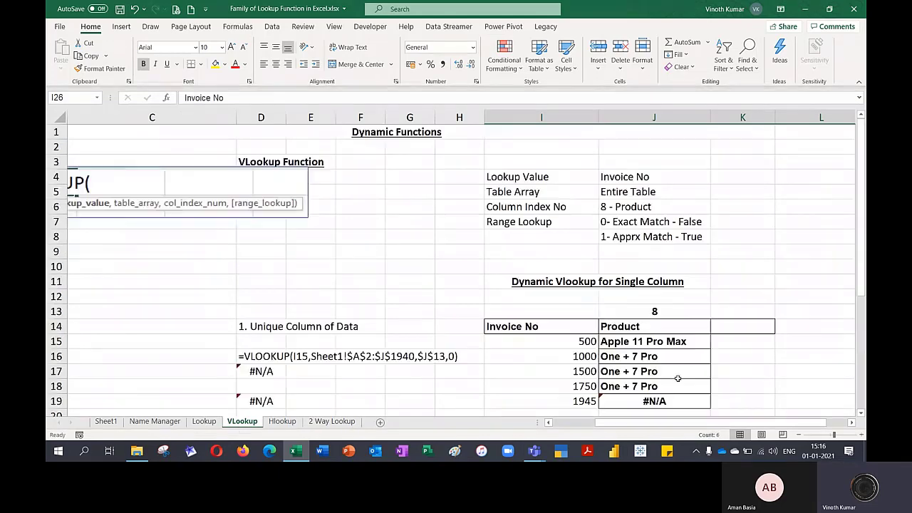
{"action": "scroll", "coordinate": [532, 419], "scroll_direction": "left", "scroll_amount": 2}
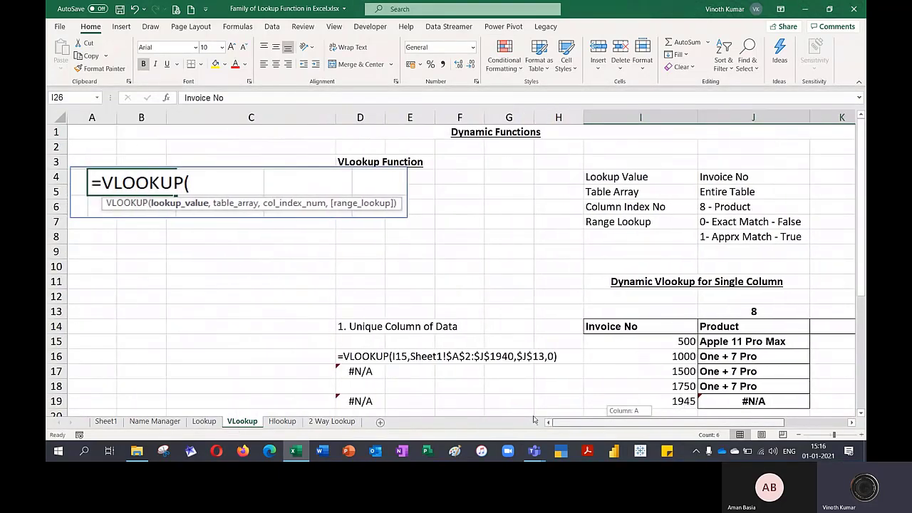
{"action": "left_click", "coordinate": [799, 435]}
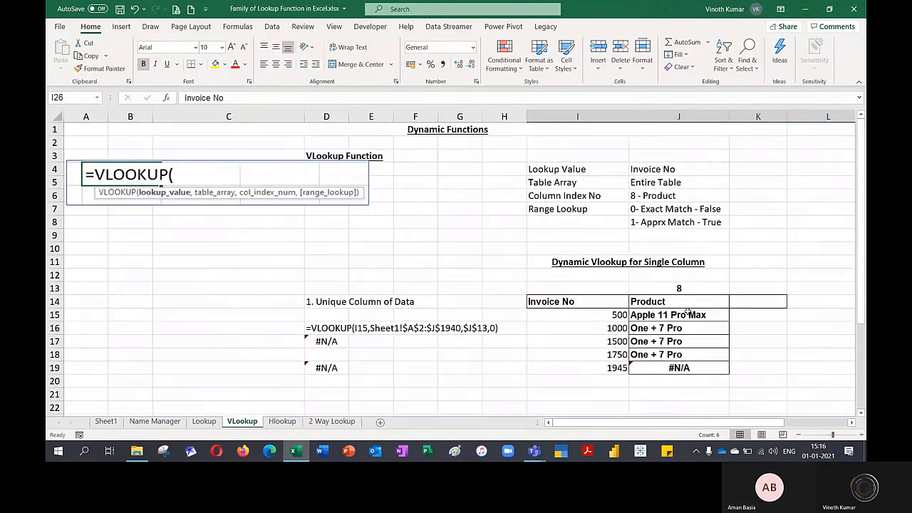
{"action": "left_click_drag", "start_coordinate": [688, 315], "coordinate": [686, 367]}
{"action": "left_click", "coordinate": [753, 351]}
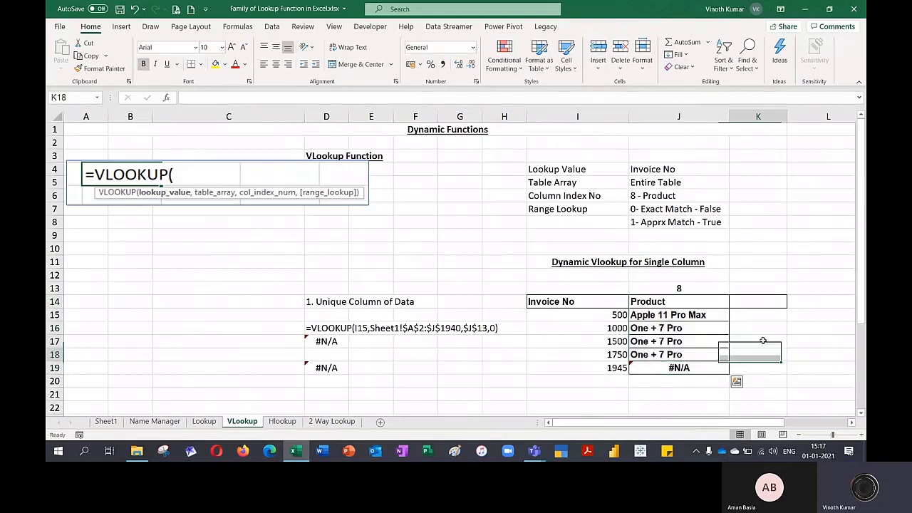
- Try the column index numbers 5, 6 and 7 in J13 above the single-column lookup table
{"action": "left_click", "coordinate": [690, 289]}
{"action": "key", "text": "BackSpace"}
{"action": "type", "text": "5"}
{"action": "key", "text": "Return"}
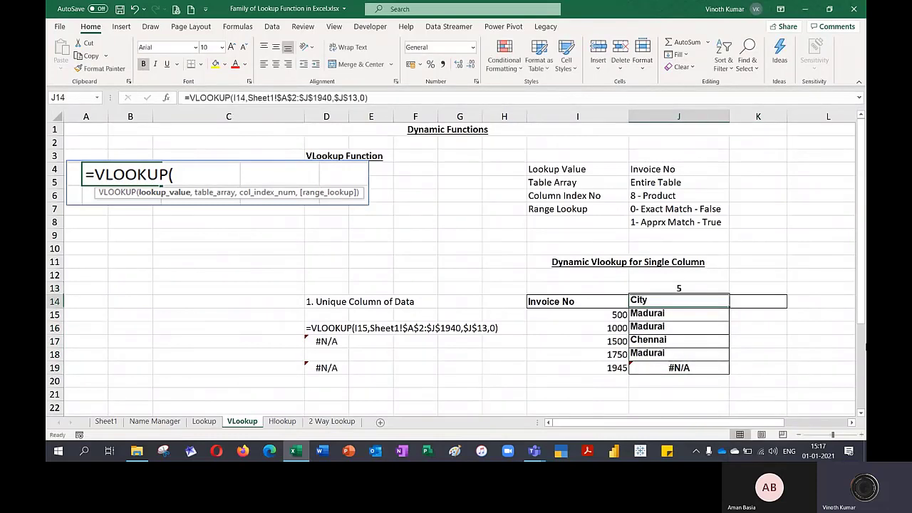
{"action": "key", "text": "Up"}
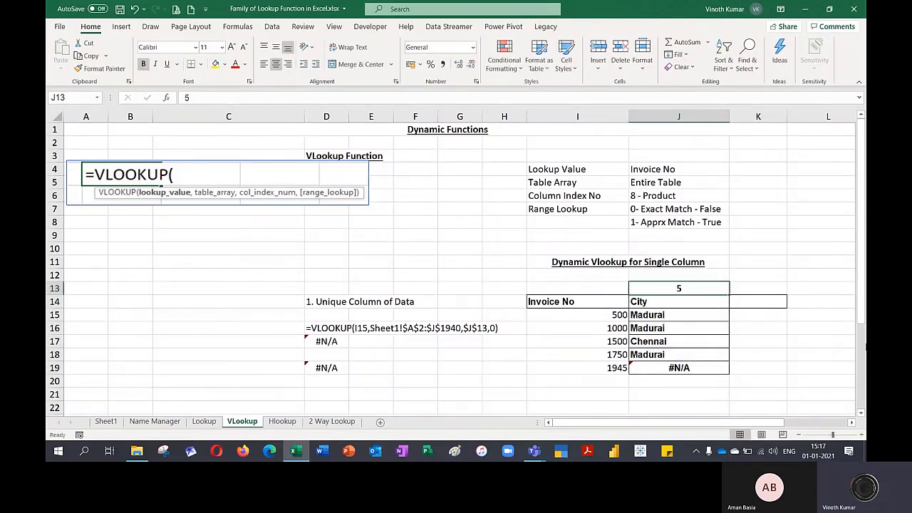
{"action": "type", "text": "6"}
{"action": "key", "text": "Return"}
{"action": "key", "text": "Up"}
{"action": "type", "text": "7"}
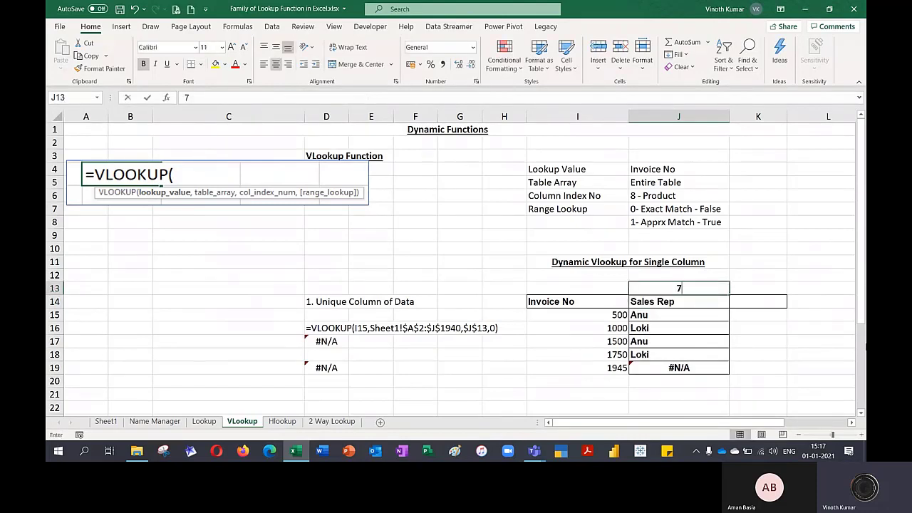
{"action": "key", "text": "Return"}
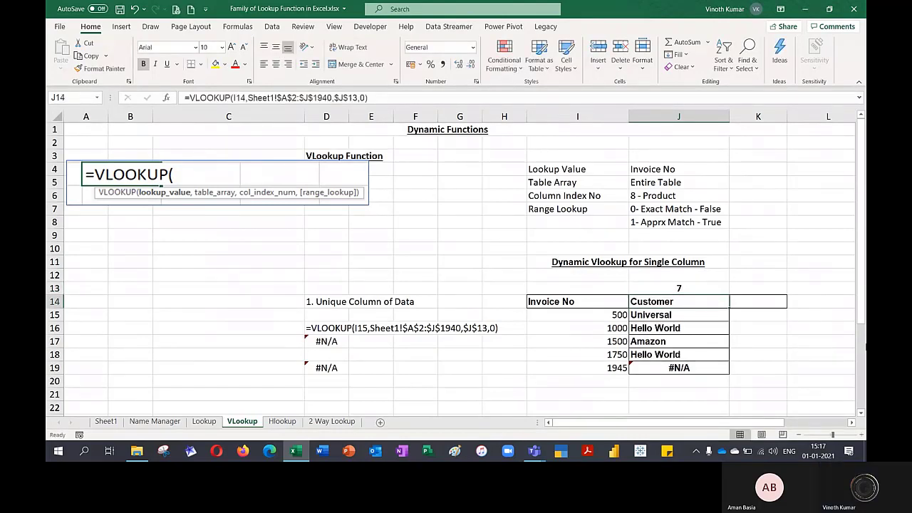
{"action": "key", "text": "shift+Down"}
{"action": "key", "text": "shift+Down"}
{"action": "key", "text": "shift+Down"}
{"action": "key", "text": "shift+Down"}
{"action": "key", "text": "shift+Down"}
{"action": "key", "text": "Delete"}
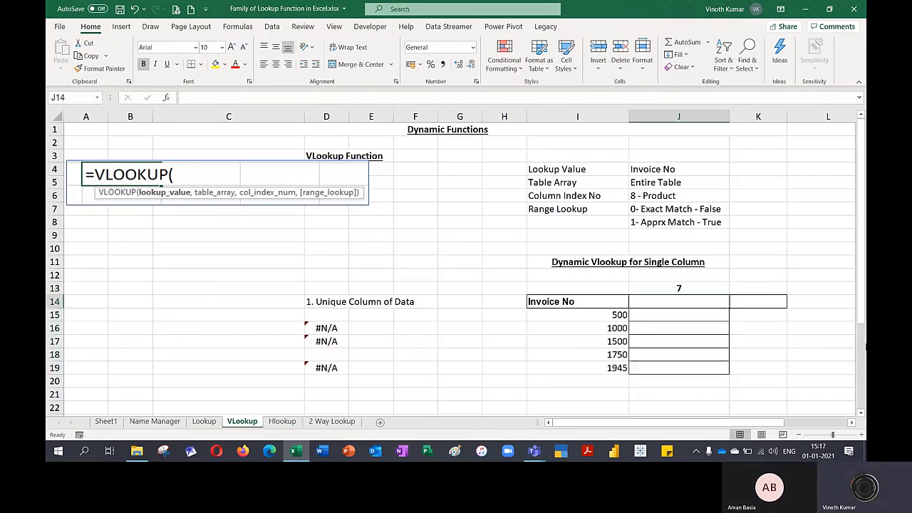
{"action": "key", "text": "ctrl+z"}
{"action": "key", "text": "Up"}
{"action": "key", "text": "Up"}
{"action": "key", "text": "Up"}
{"action": "key", "text": "Up"}
{"action": "key", "text": "Up"}
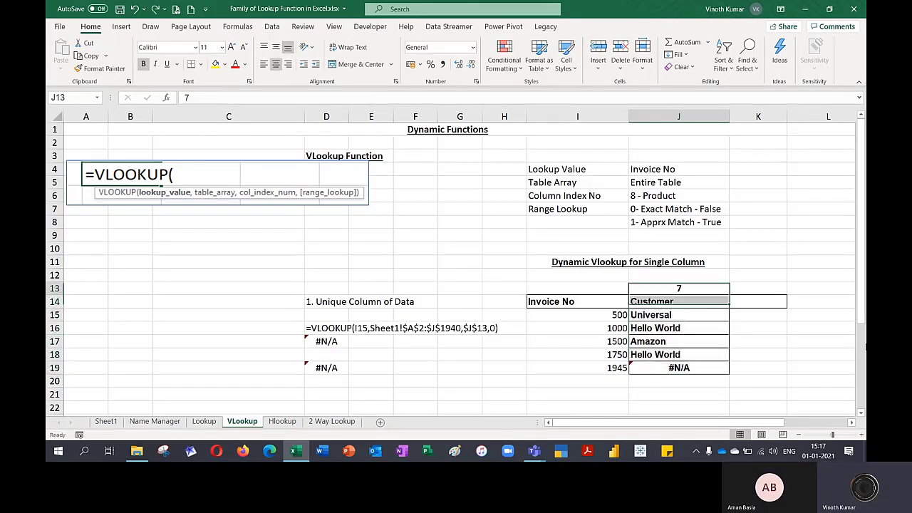
{"action": "key", "text": "Down"}
{"action": "key", "text": "Down"}
{"action": "key", "text": "Down"}
{"action": "key", "text": "Down"}
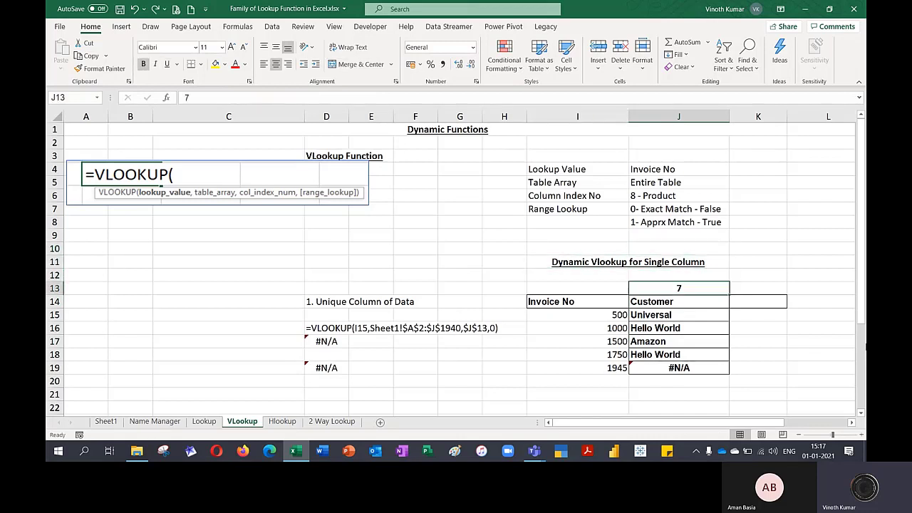
- Set the column index number in J13 to 8 and clear the lookup formulas from J14:J19
{"action": "type", "text": "8"}
{"action": "key", "text": "Return"}
{"action": "key", "text": "Down"}
{"action": "key", "text": "Up"}
{"action": "key", "text": "ctrl+shift+Down"}
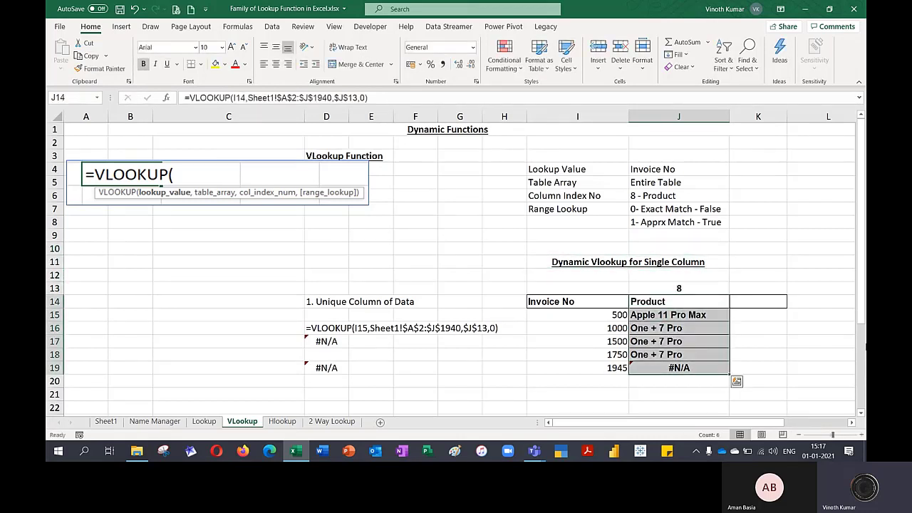
{"action": "key", "text": "Delete"}
- Examine the invoice numbers in I15:I19 that serve as lookup values
{"action": "key", "text": "Left"}
{"action": "key", "text": "Down"}
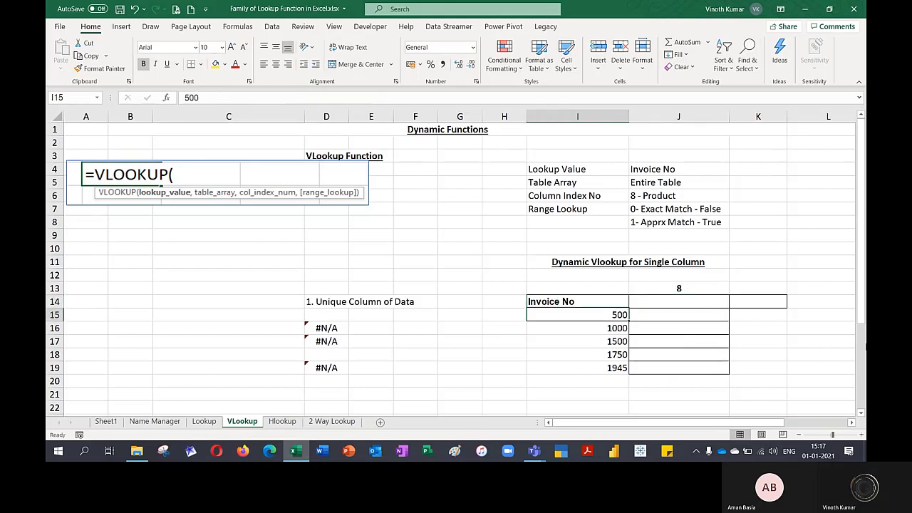
{"action": "key", "text": "Down"}
{"action": "key", "text": "Down"}
{"action": "key", "text": "Up"}
{"action": "key", "text": "Up"}
{"action": "key", "text": "Down"}
{"action": "key", "text": "Down"}
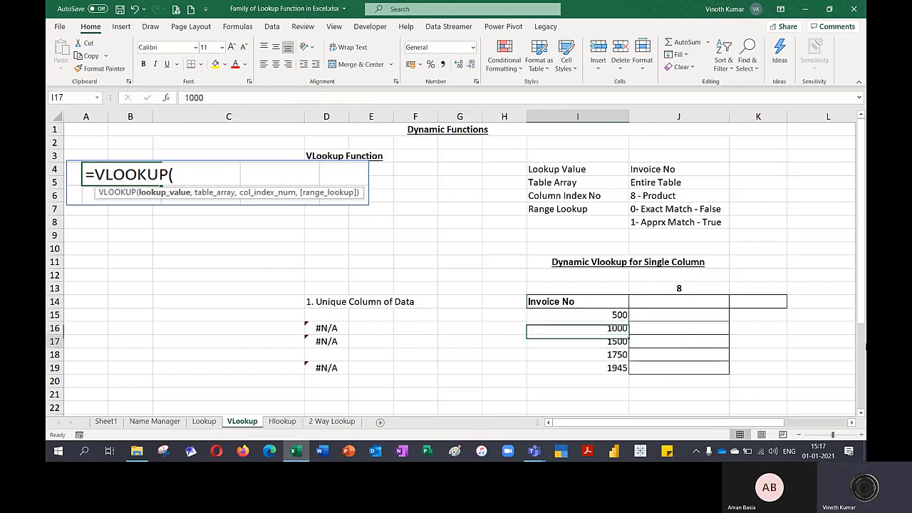
{"action": "key", "text": "Down"}
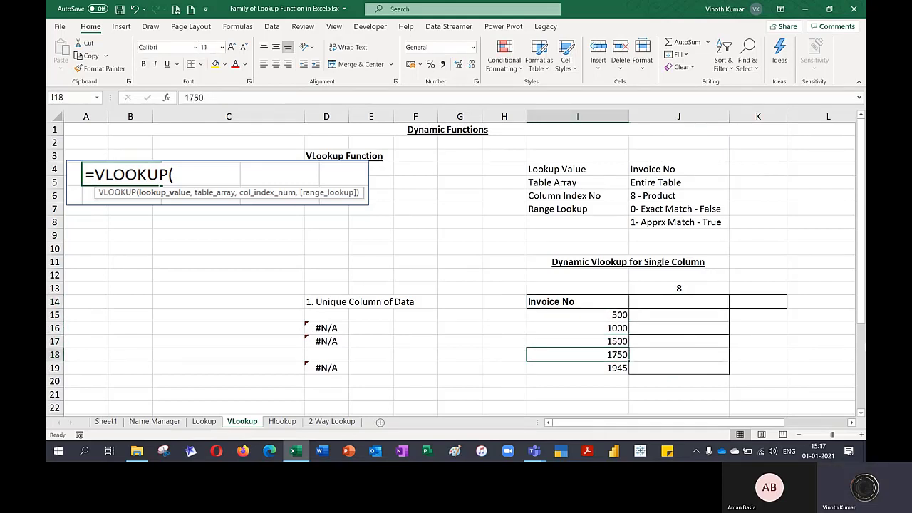
{"action": "key", "text": "Down"}
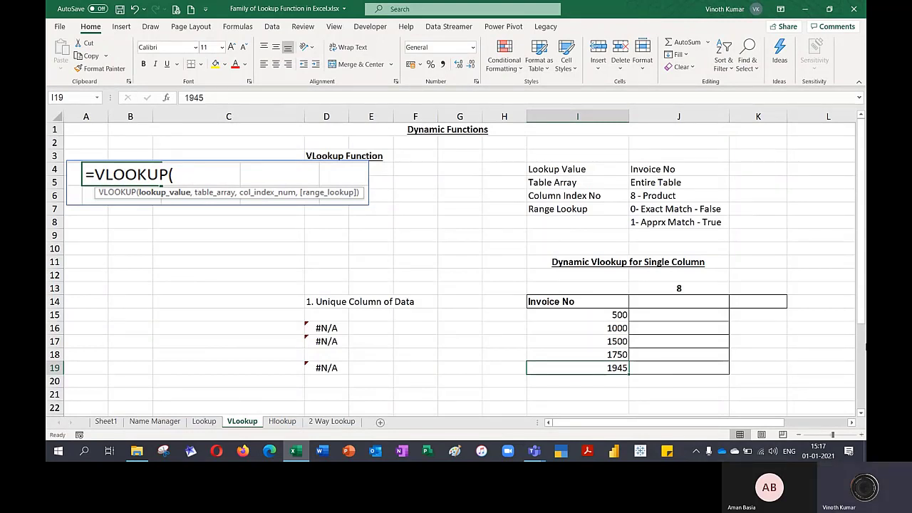
{"action": "left_click", "coordinate": [671, 306]}
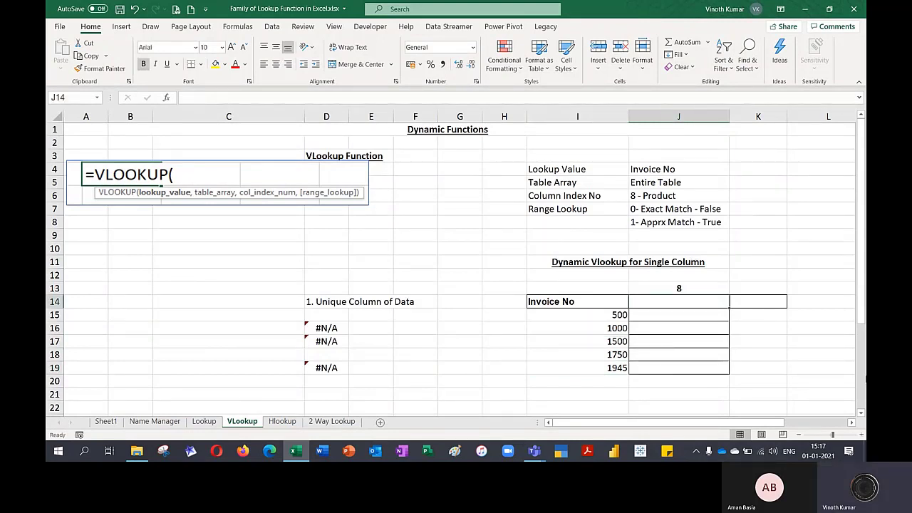
{"action": "type", "text": "=vl"}
{"action": "key", "text": "Tab"}
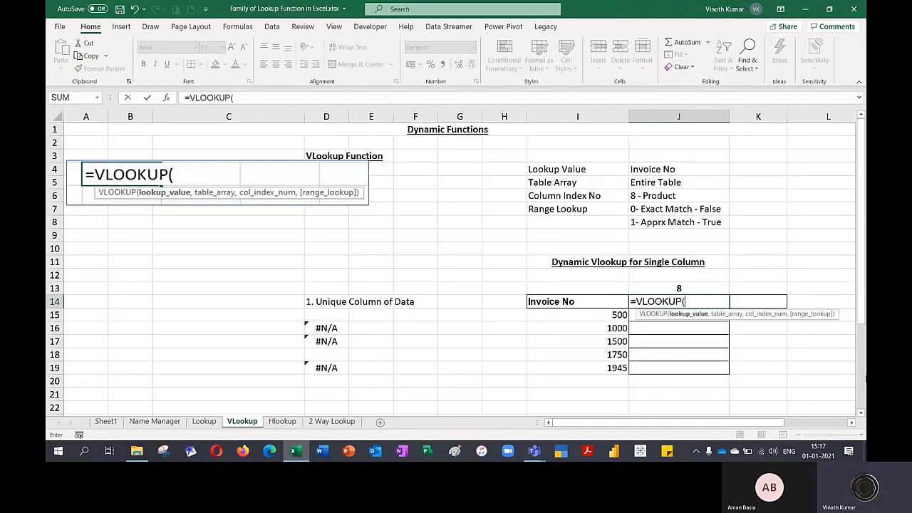
{"action": "key", "text": "ctrl+a"}
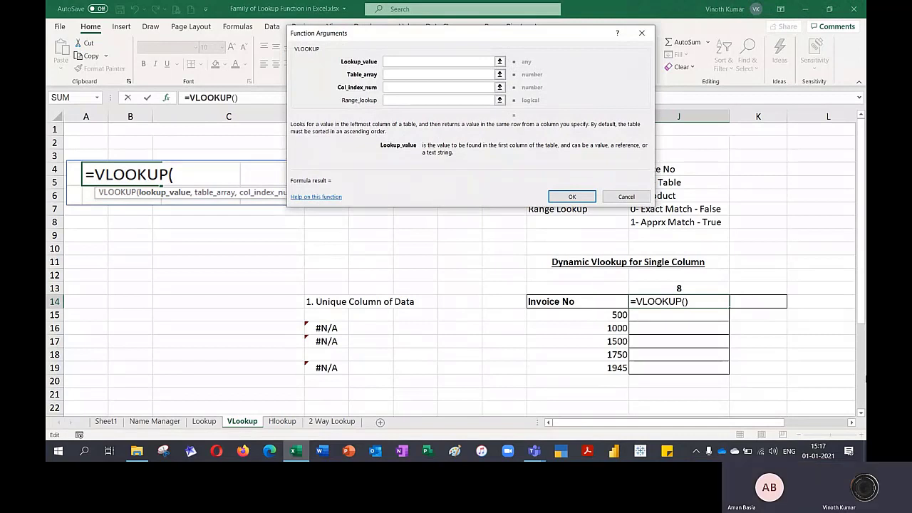
{"action": "left_click", "coordinate": [604, 315]}
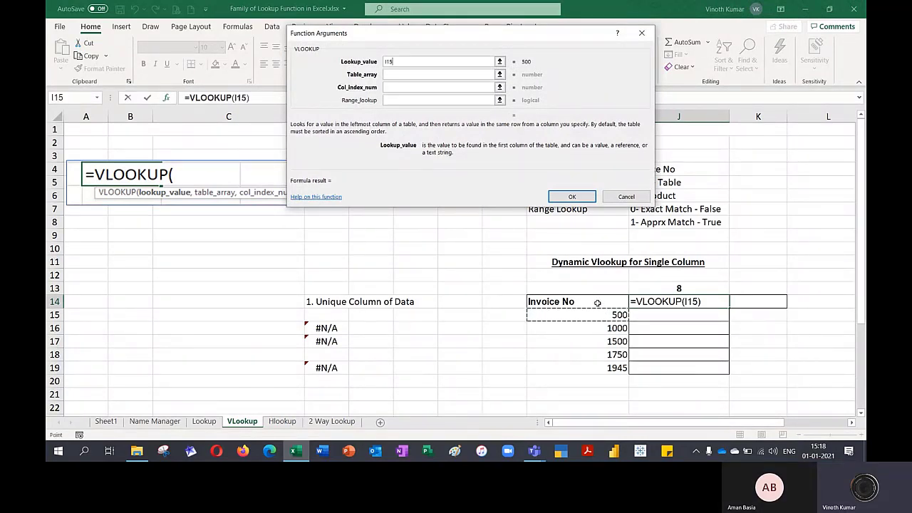
{"action": "left_click", "coordinate": [596, 302]}
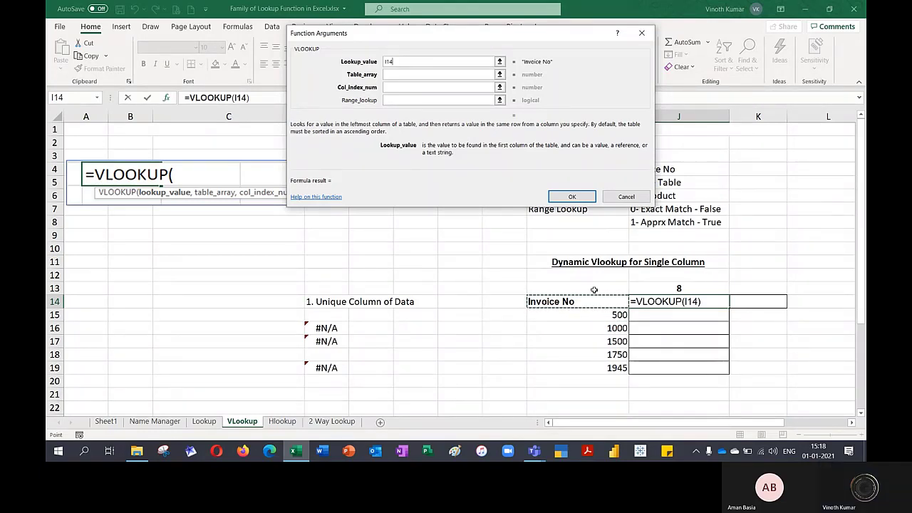
{"action": "left_click", "coordinate": [626, 196]}
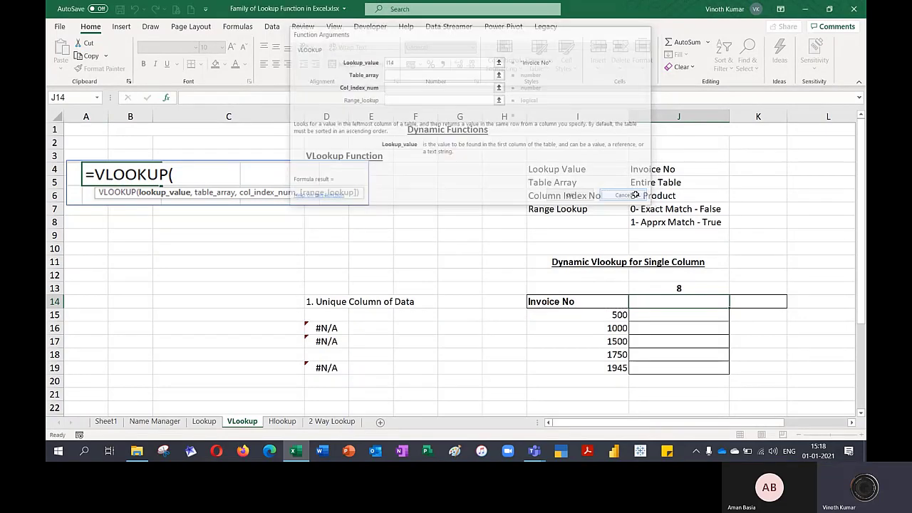
- On the Name Manager sheet, number the list of types with 1 in B6 and 2 in B7
{"action": "left_click", "coordinate": [163, 423]}
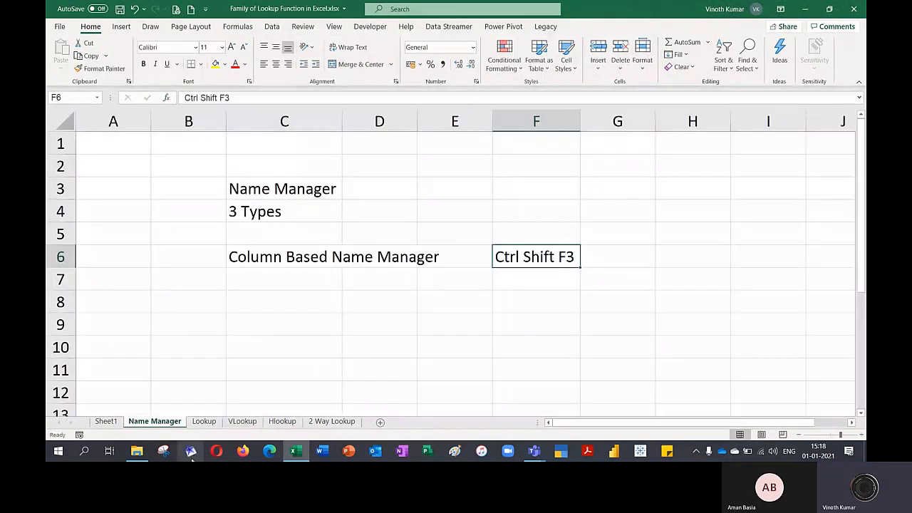
{"action": "left_click", "coordinate": [242, 214]}
{"action": "left_click", "coordinate": [212, 235]}
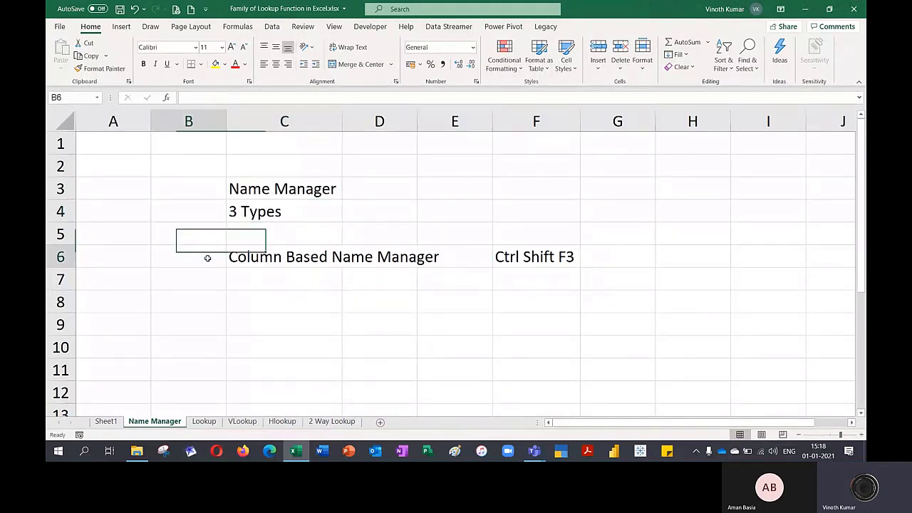
{"action": "left_click", "coordinate": [207, 256]}
{"action": "type", "text": "1"}
{"action": "key", "text": "Return"}
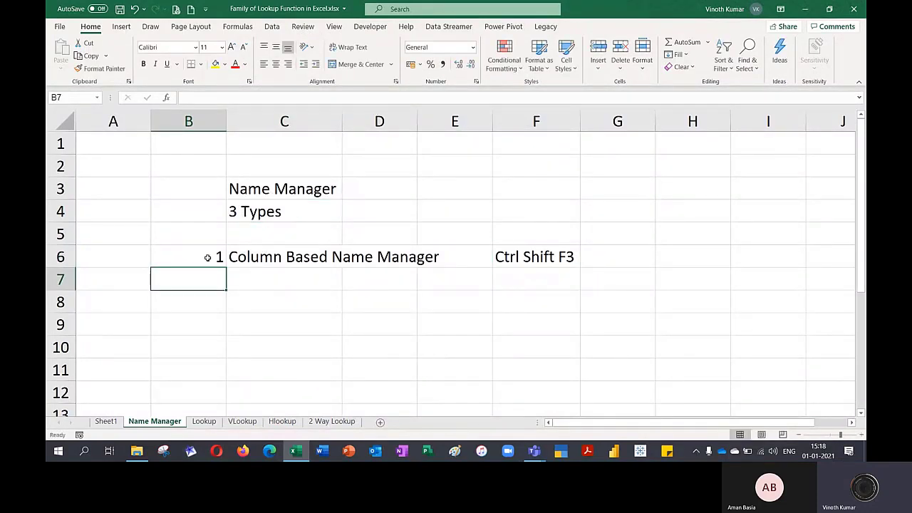
{"action": "type", "text": "2"}
{"action": "key", "text": "Return"}
- Enter "Range Based Name Manager" in C7 as the second type of name manager
{"action": "key", "text": "Up"}
{"action": "key", "text": "Right"}
{"action": "type", "text": "Range "}
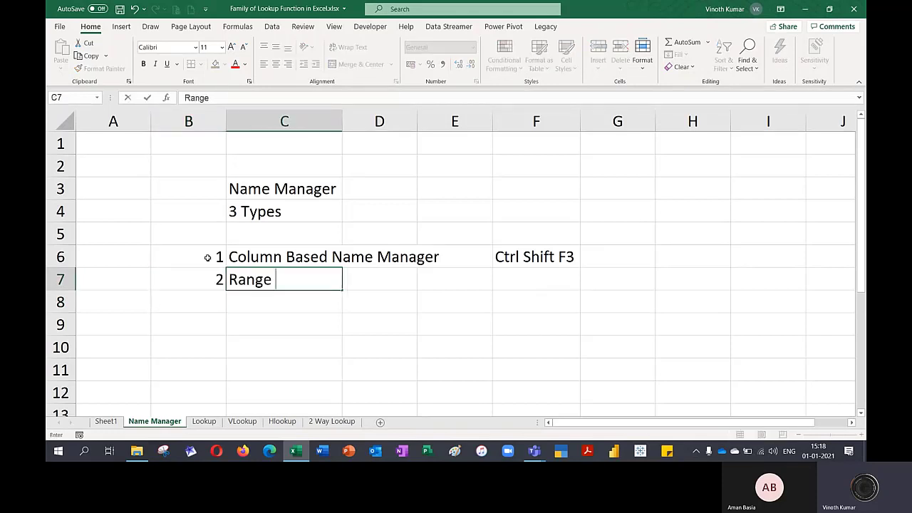
{"action": "type", "text": "Based Name a"}
{"action": "key", "text": "BackSpace"}
{"action": "type", "text": "e an"}
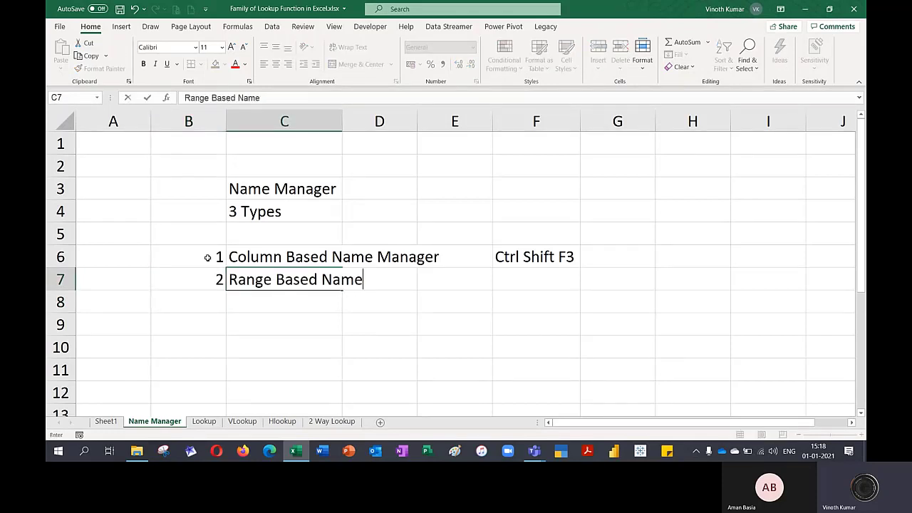
{"action": "key", "text": "BackSpace"}
{"action": "key", "text": "BackSpace"}
{"action": "type", "text": "Manager"}
{"action": "key", "text": "Return"}
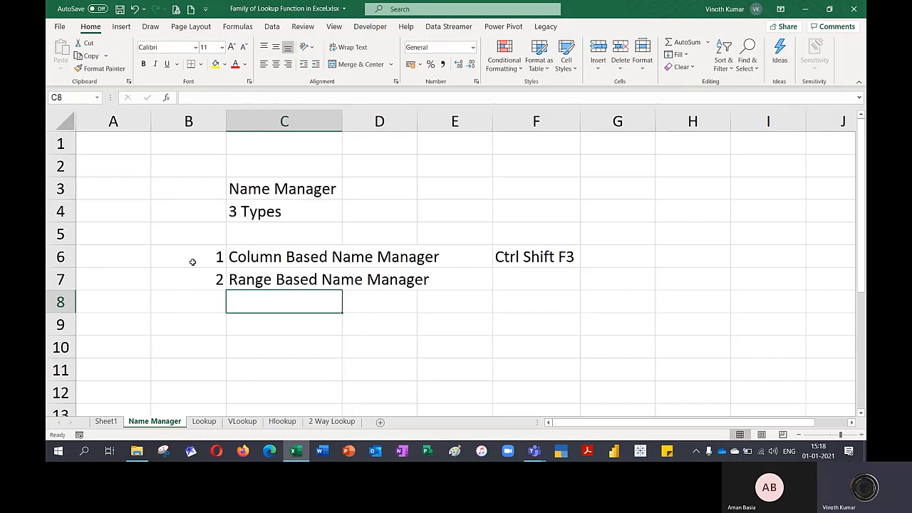
- Define the workbook-scoped name SalesData for the data table A2:J1940 on Sheet1
{"action": "left_click", "coordinate": [114, 422]}
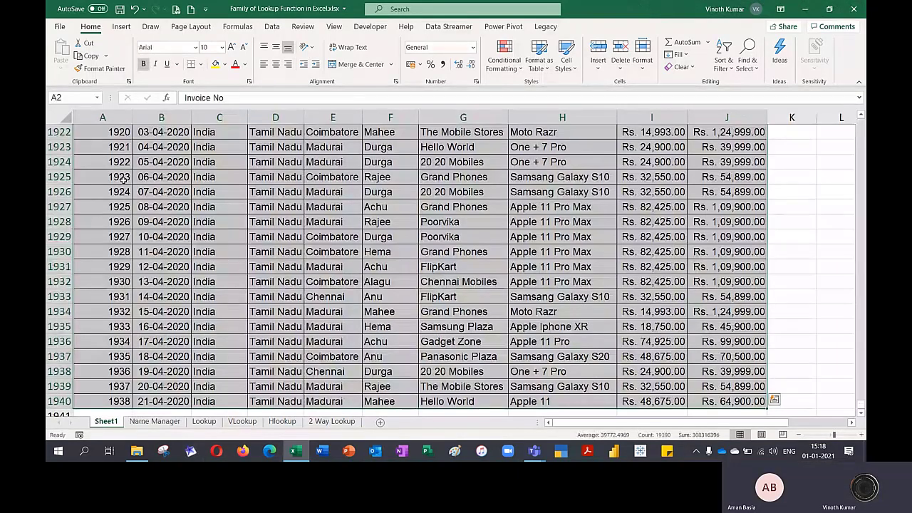
{"action": "key", "text": "ctrl+BackSpace"}
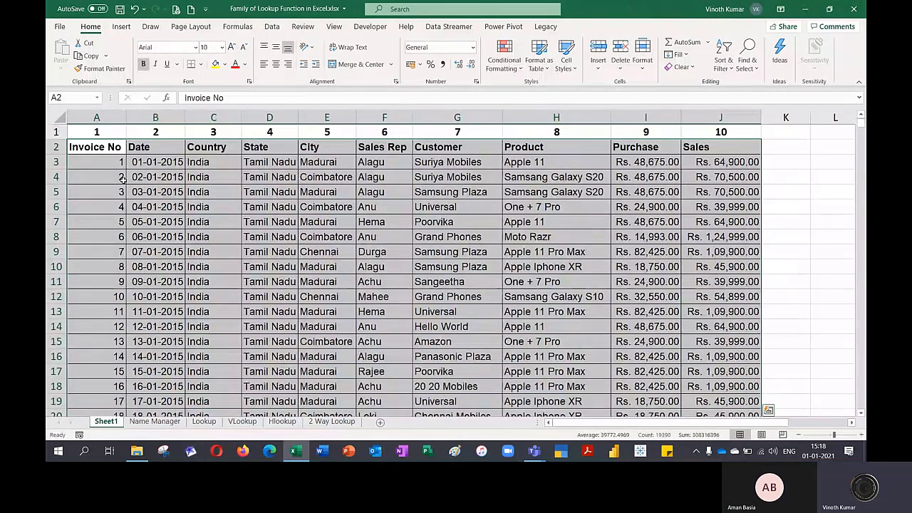
{"action": "left_click", "coordinate": [237, 26]}
{"action": "left_click", "coordinate": [386, 43]}
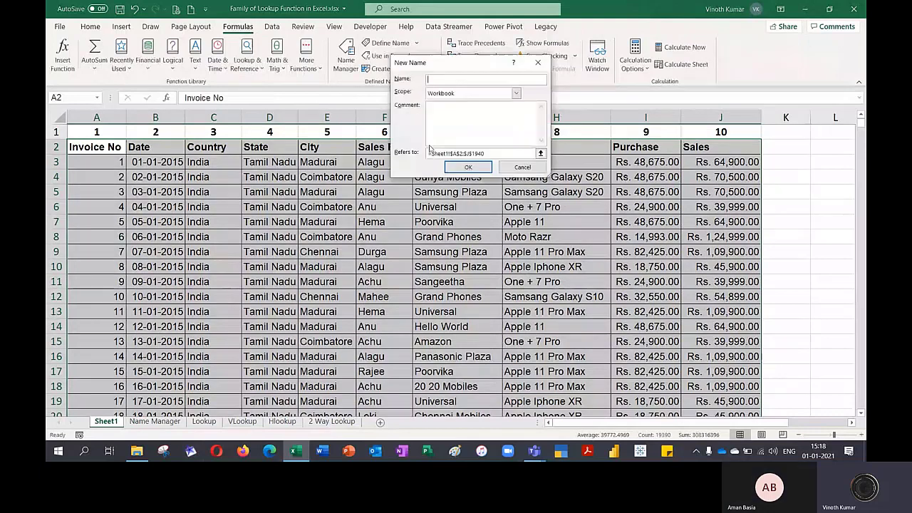
{"action": "key", "text": "BackSpace"}
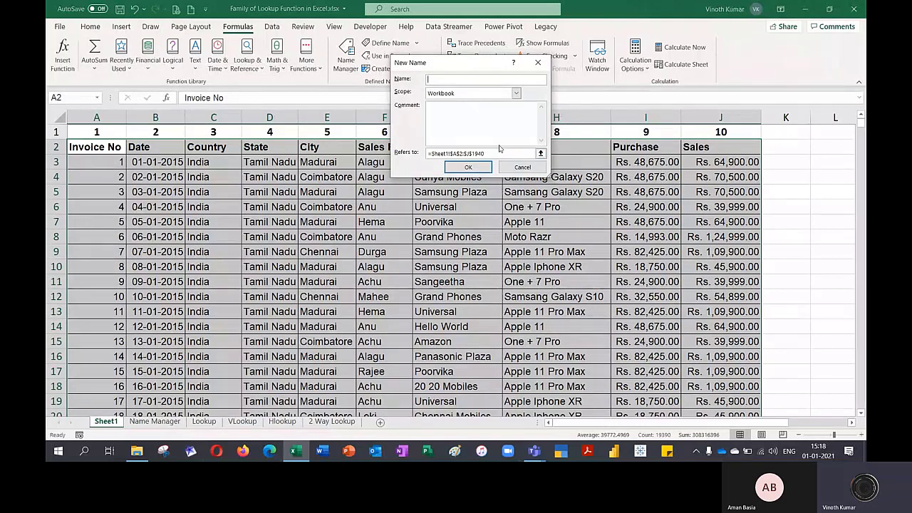
{"action": "type", "text": "Ra"}
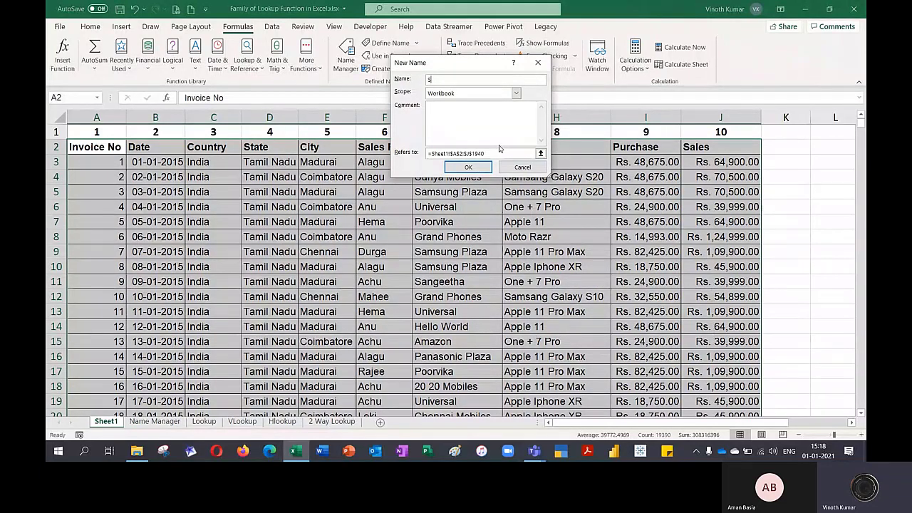
{"action": "type", "text": "alesSD"}
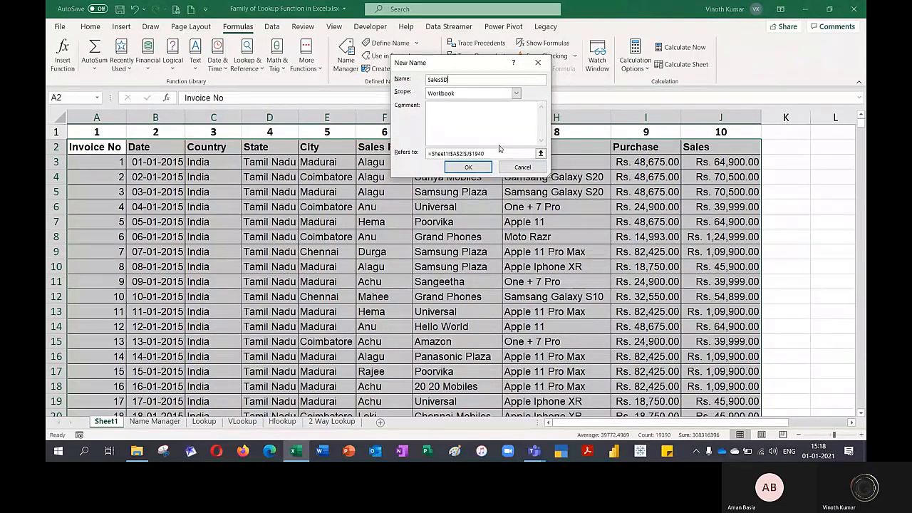
{"action": "key", "text": "BackSpace"}
{"action": "key", "text": "BackSpace"}
{"action": "type", "text": "Data"}
{"action": "key", "text": "Return"}
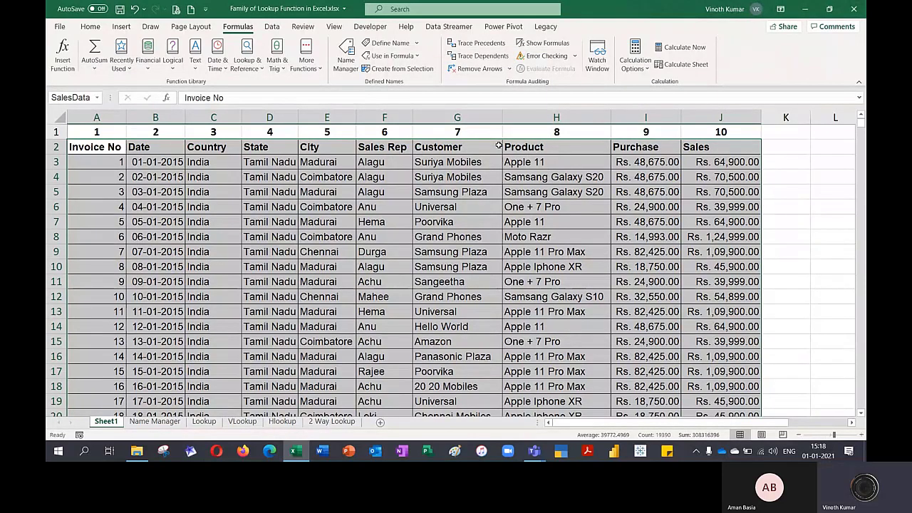
- On the VLookup sheet, extend the Table Array note in J5 to read "Entire Table - SalesData"
{"action": "left_click", "coordinate": [243, 421]}
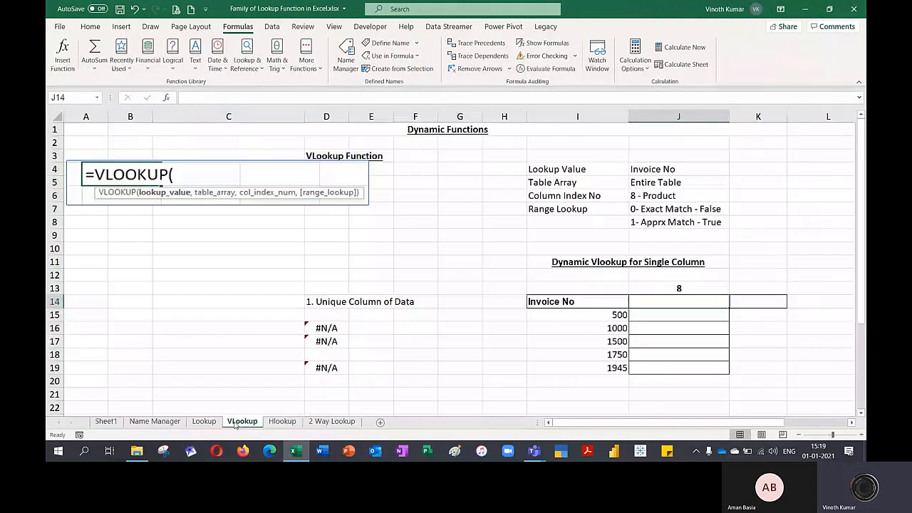
{"action": "left_click", "coordinate": [680, 184]}
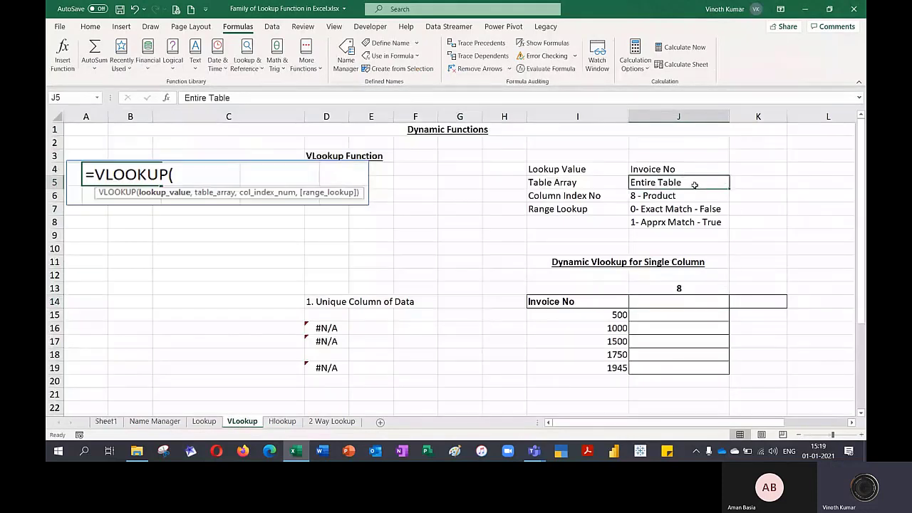
{"action": "double_click", "coordinate": [696, 184]}
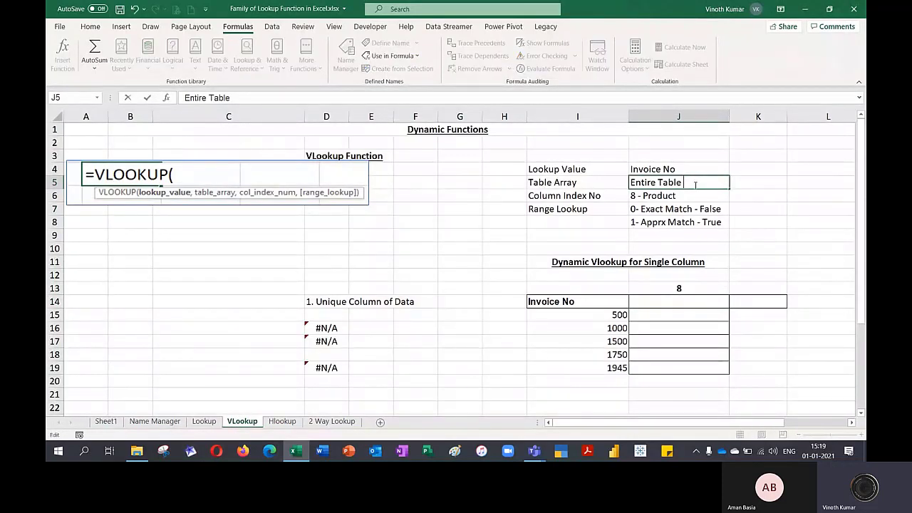
{"action": "type", "text": "- Sale"}
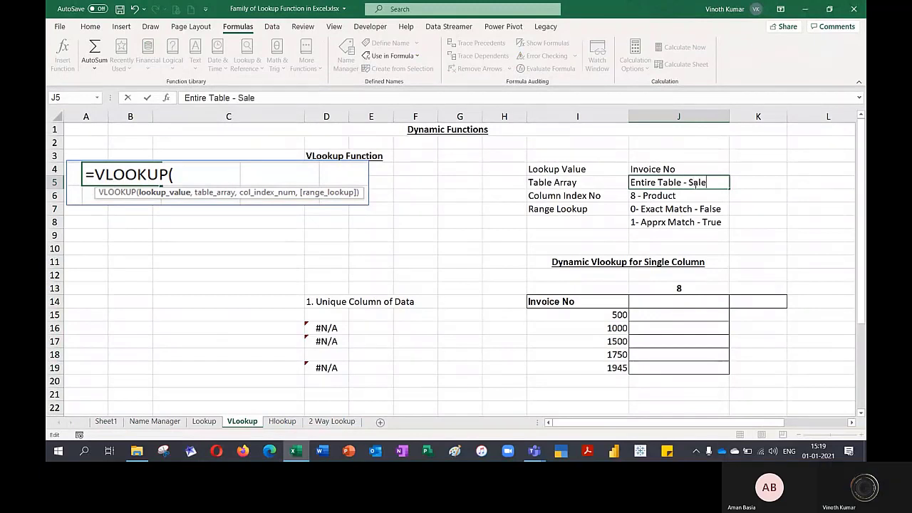
{"action": "type", "text": "sData"}
{"action": "key", "text": "Return"}
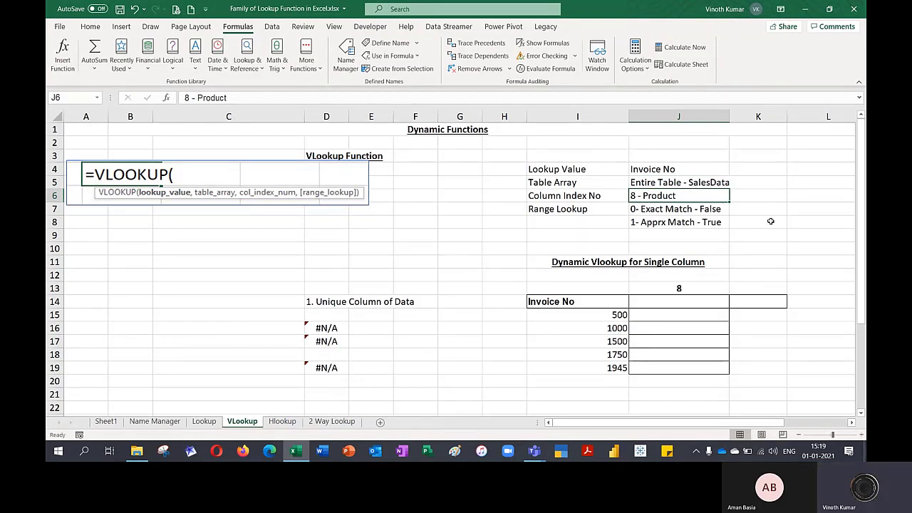
- Start a VLOOKUP in J14 through its function arguments, with header cell I14 as the lookup value
{"action": "left_click", "coordinate": [670, 299]}
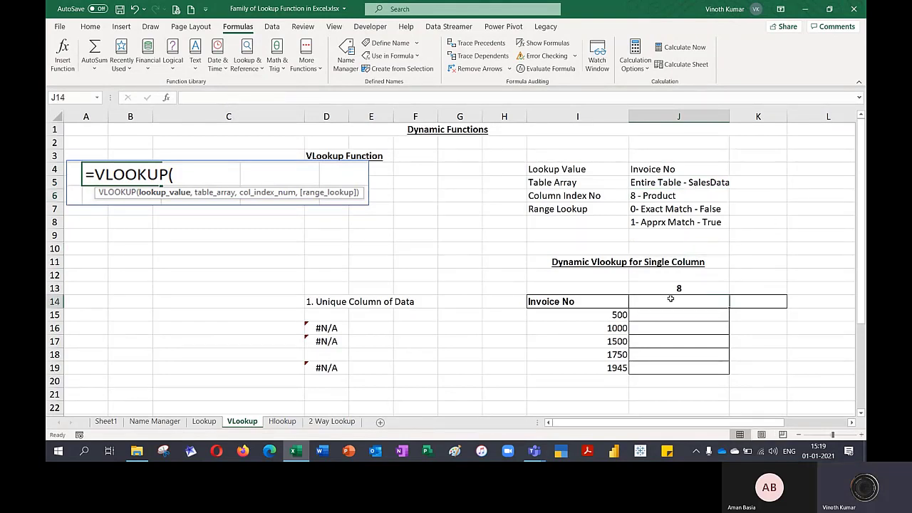
{"action": "type", "text": "=vloo"}
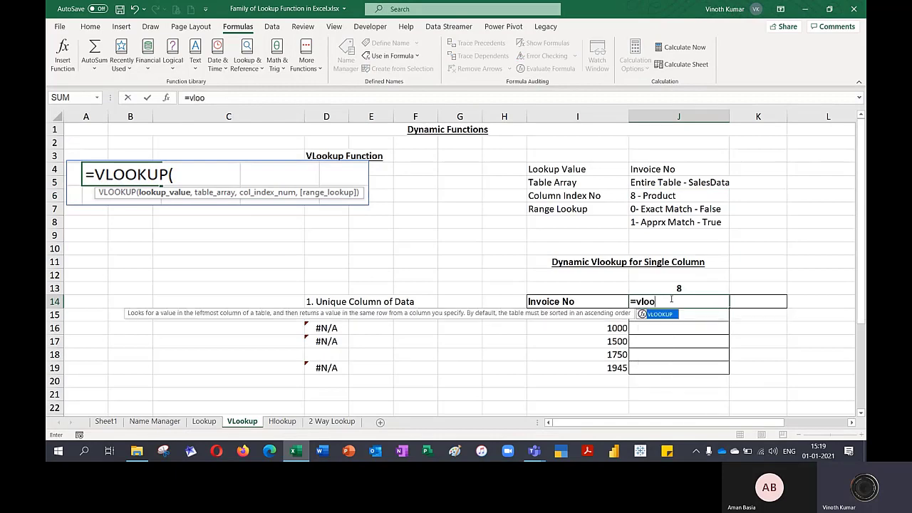
{"action": "key", "text": "Tab"}
{"action": "key", "text": "ctrl+a"}
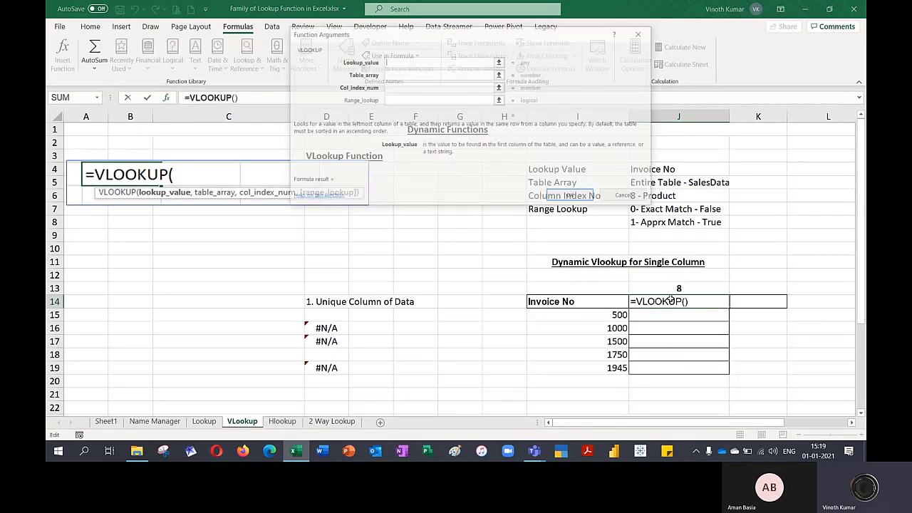
{"action": "left_click", "coordinate": [581, 301]}
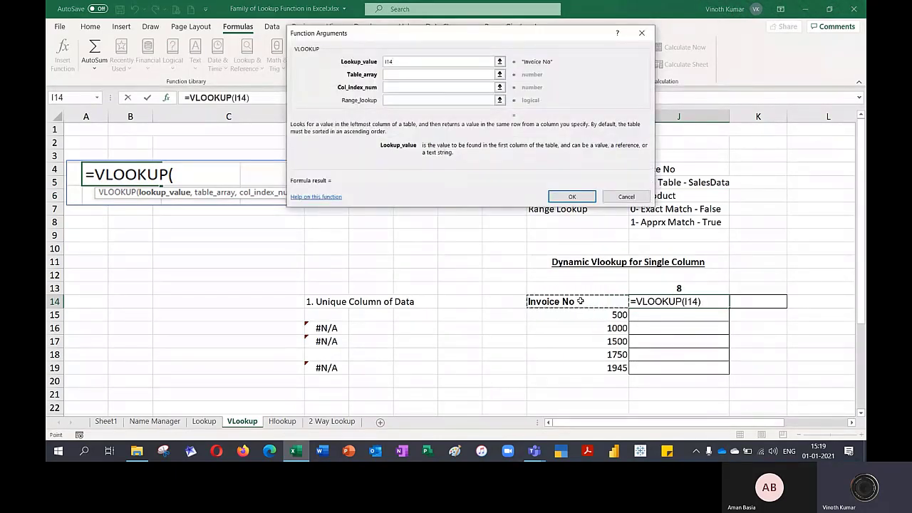
- Set the VLOOKUP's table array to the defined name SalesData and its column index number to cell J13
{"action": "key", "text": "Tab"}
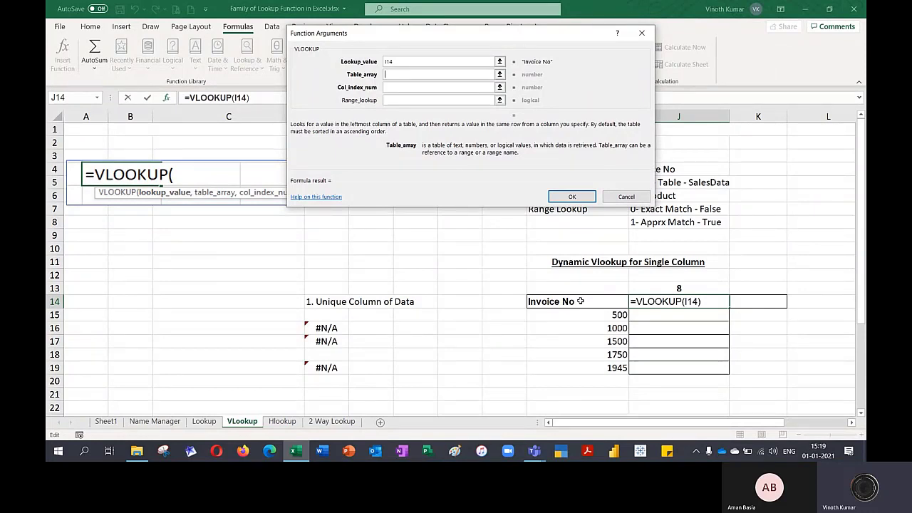
{"action": "key", "text": "F3"}
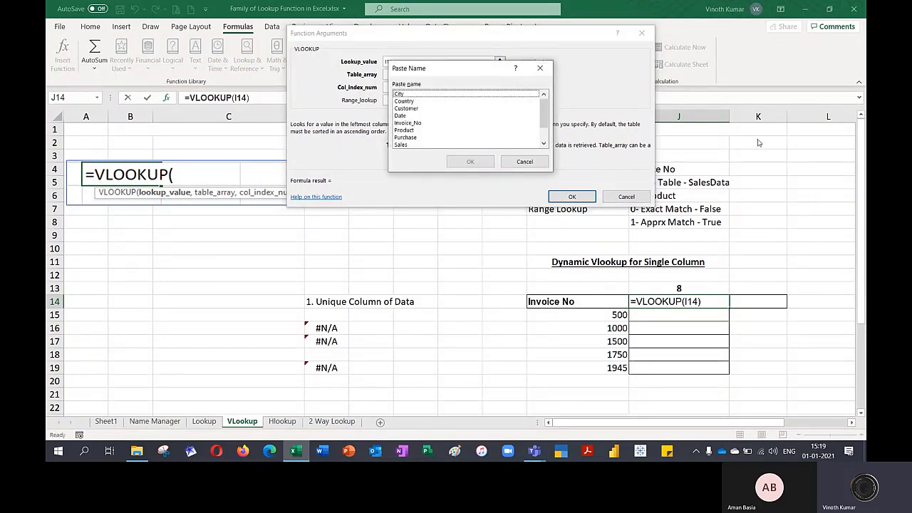
{"action": "scroll", "coordinate": [402, 128], "scroll_direction": "down", "scroll_amount": 1}
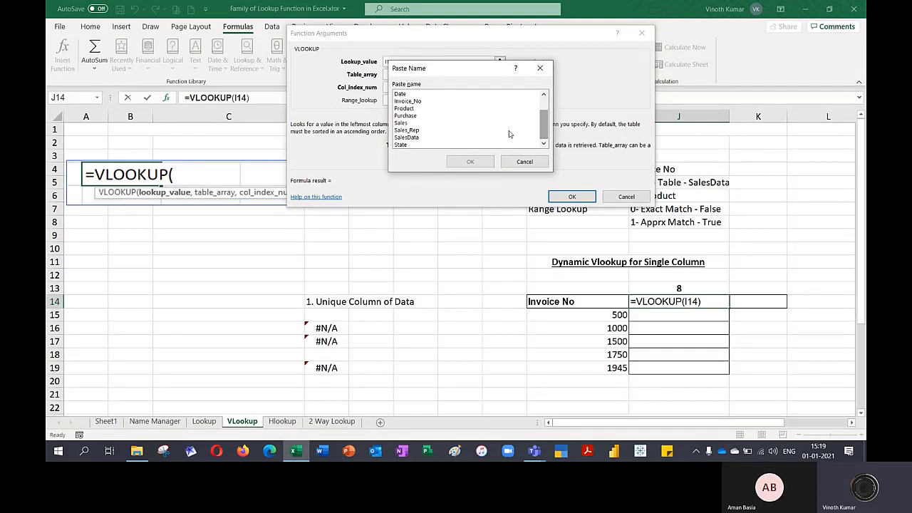
{"action": "left_click", "coordinate": [412, 138]}
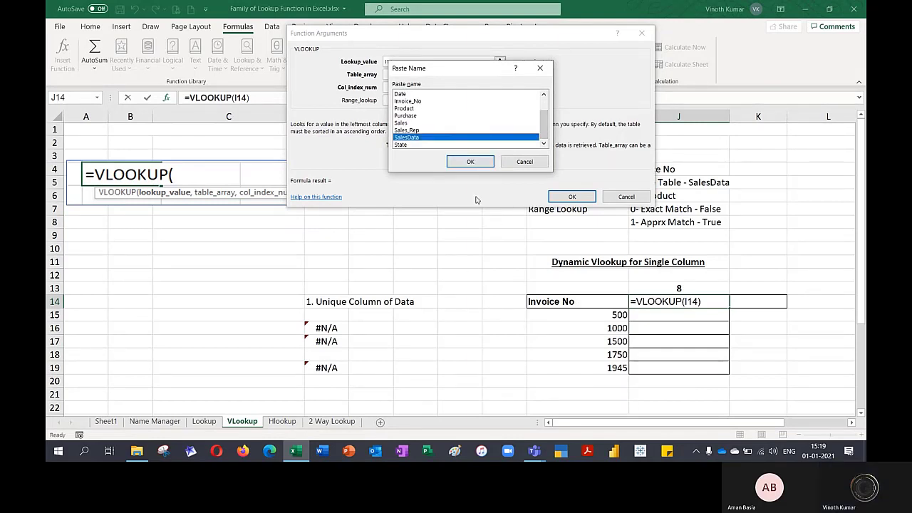
{"action": "left_click", "coordinate": [470, 161]}
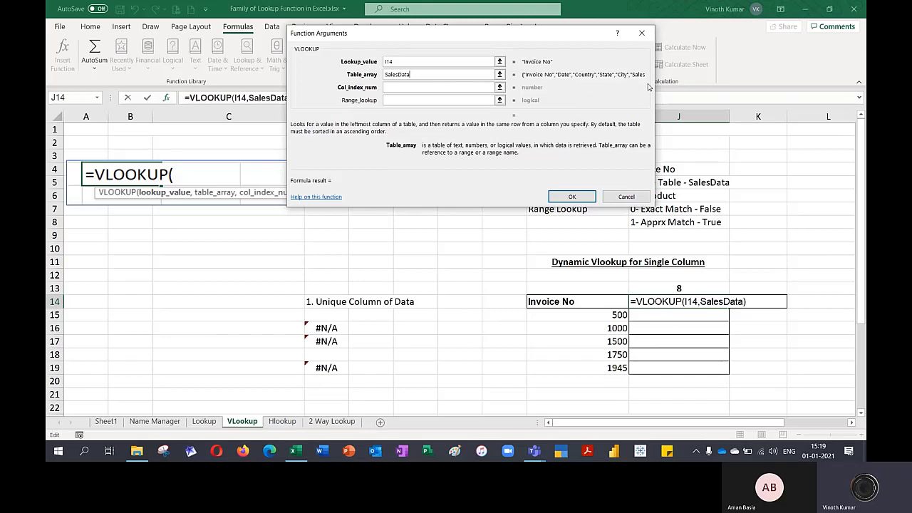
{"action": "key", "text": "Tab"}
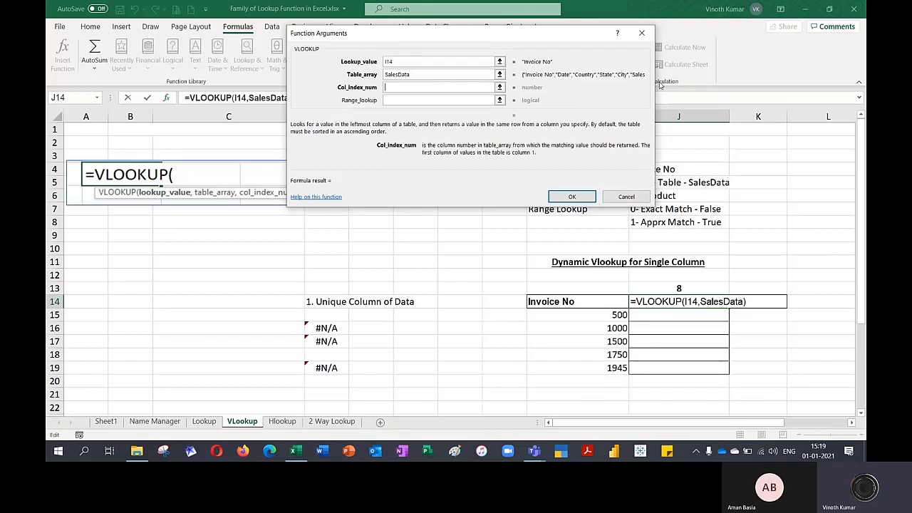
{"action": "left_click", "coordinate": [680, 286]}
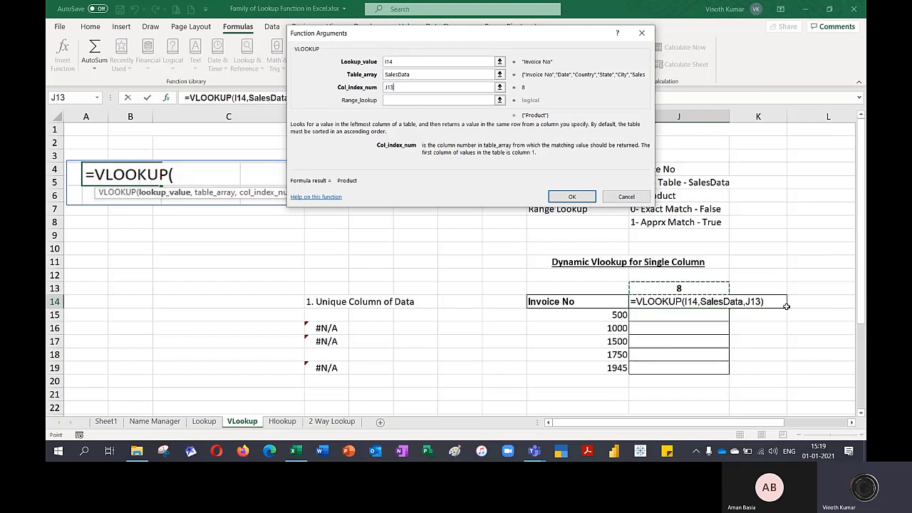
- Finish the J14 VLOOKUP with the column index locked as $J$13 and range lookup 0, and fill it down to J19
{"action": "key", "text": "F4"}
{"action": "key", "text": "Tab"}
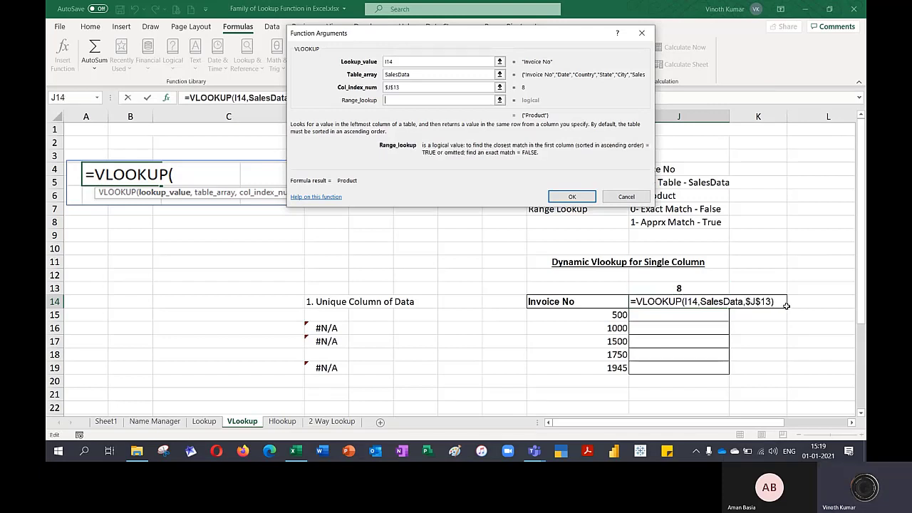
{"action": "type", "text": "0"}
{"action": "key", "text": "Return"}
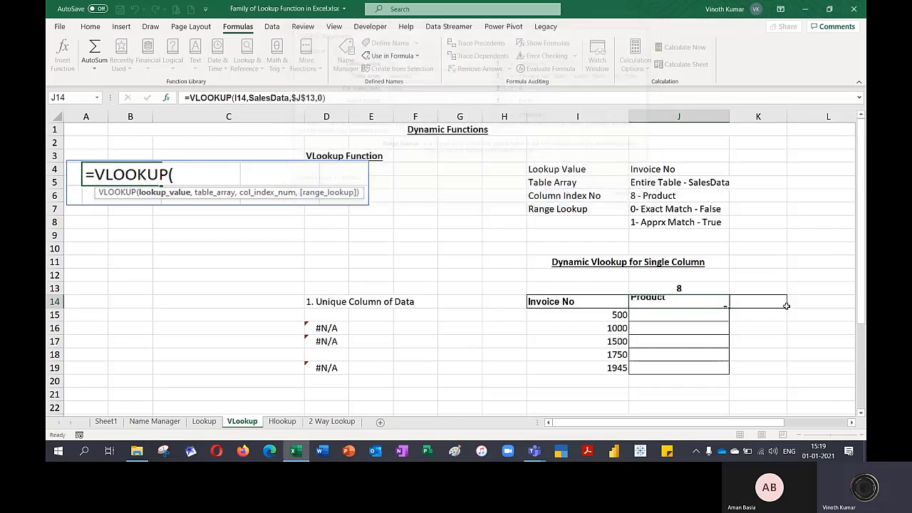
{"action": "left_click_drag", "start_coordinate": [728, 307], "coordinate": [725, 369]}
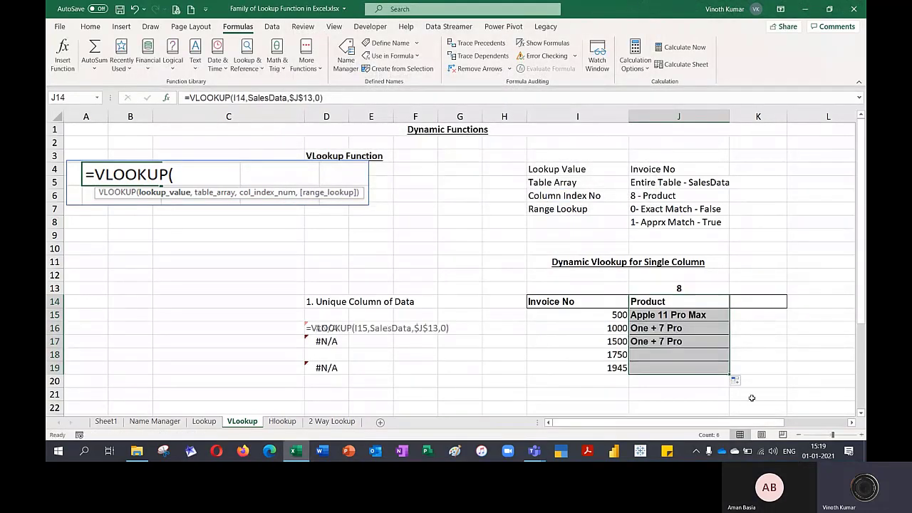
{"action": "left_click", "coordinate": [654, 363]}
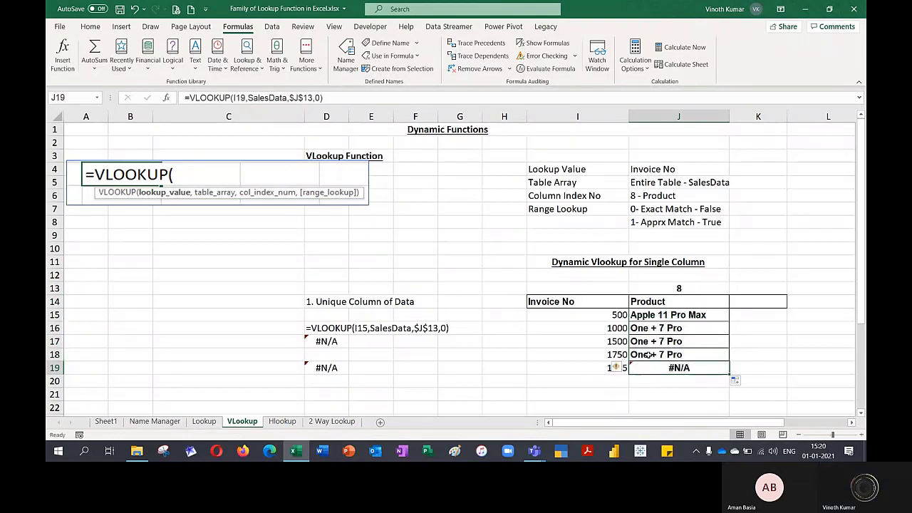
- Remove the bold formatting from the product results in J15:J19
{"action": "left_click_drag", "start_coordinate": [663, 315], "coordinate": [663, 365]}
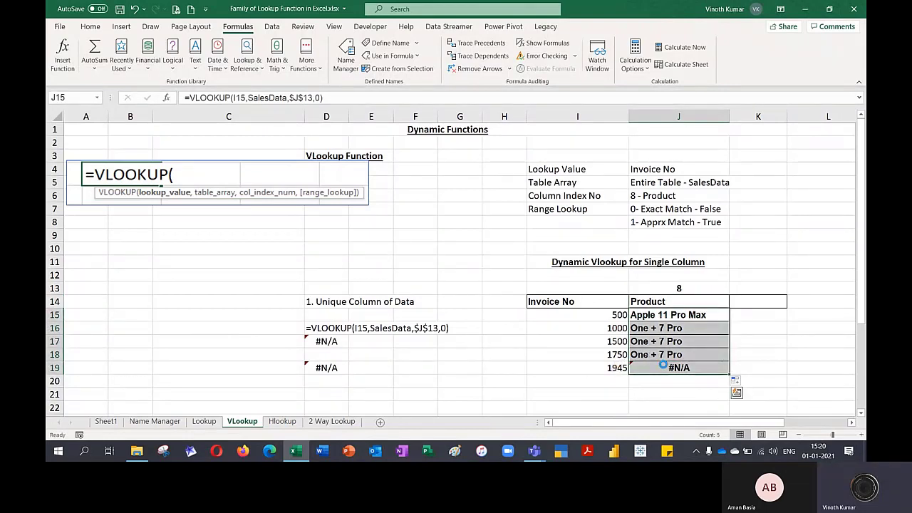
{"action": "key", "text": "ctrl+b"}
{"action": "left_click_drag", "start_coordinate": [740, 324], "coordinate": [738, 365]}
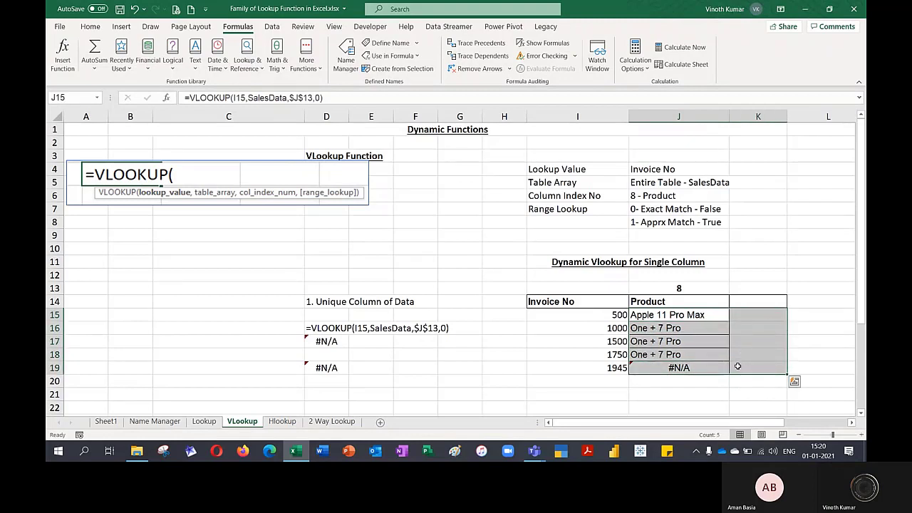
- Enter the column index 8 in K13 and centre it in the cell
{"action": "left_click", "coordinate": [752, 302]}
{"action": "key", "text": "Up"}
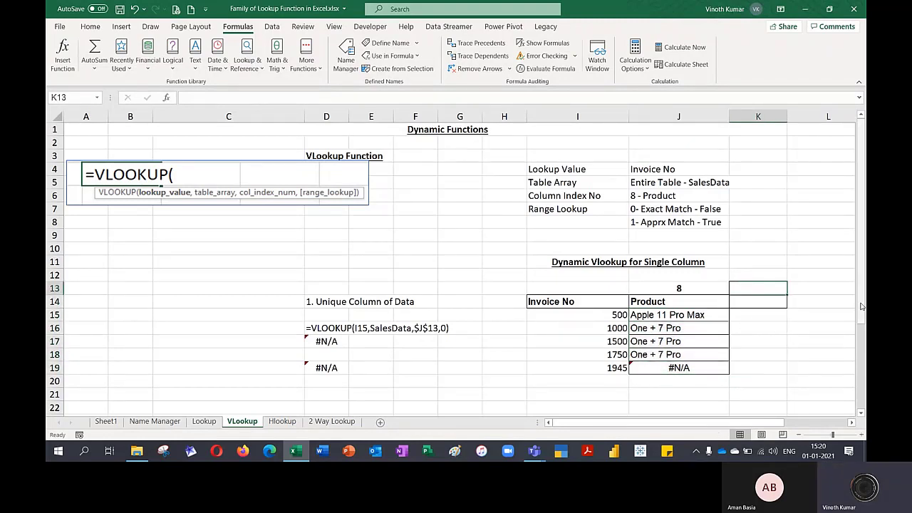
{"action": "type", "text": "8"}
{"action": "key", "text": "Return"}
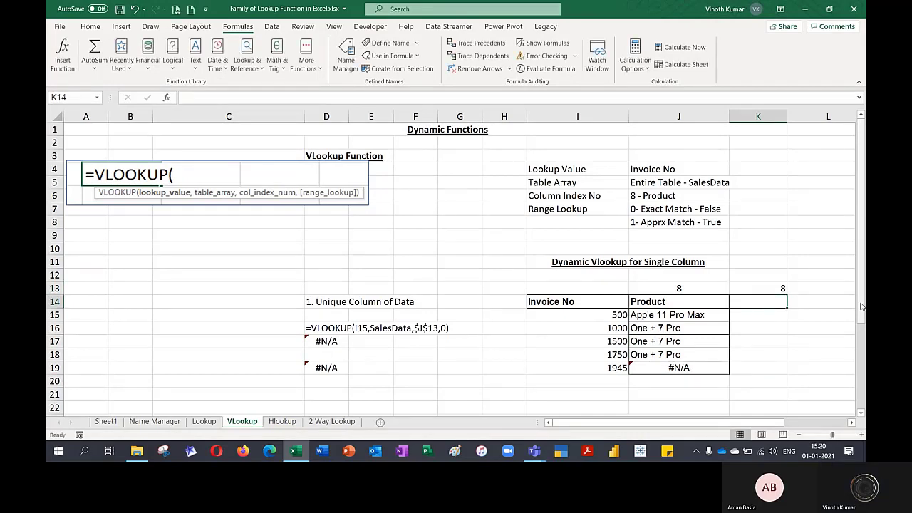
{"action": "key", "text": "Up"}
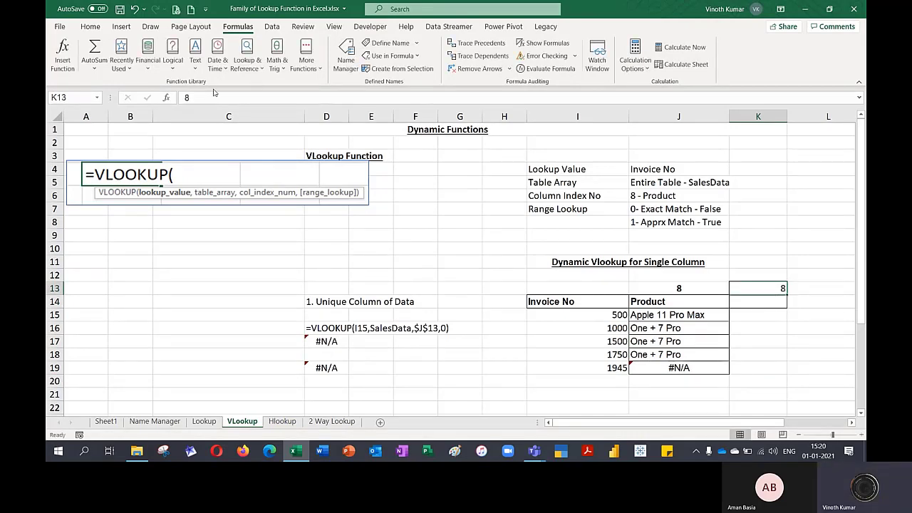
{"action": "left_click", "coordinate": [90, 26]}
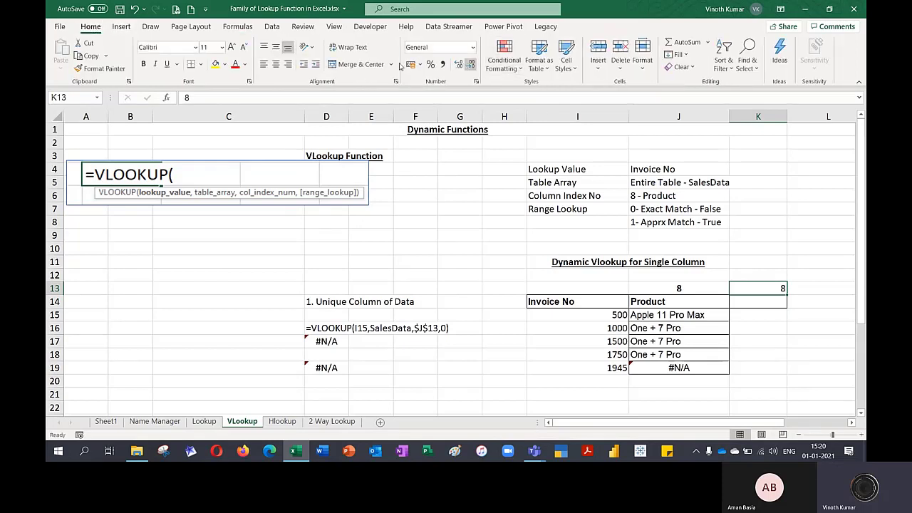
{"action": "left_click", "coordinate": [276, 64]}
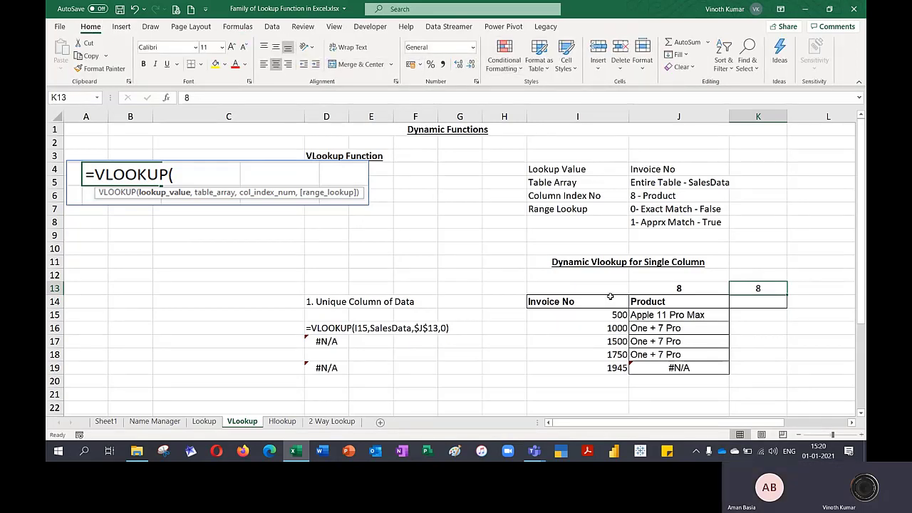
- Start a VLOOKUP for the range K14:K19 through its function arguments, with header cell I14 as the lookup value
{"action": "left_click_drag", "start_coordinate": [768, 304], "coordinate": [765, 370]}
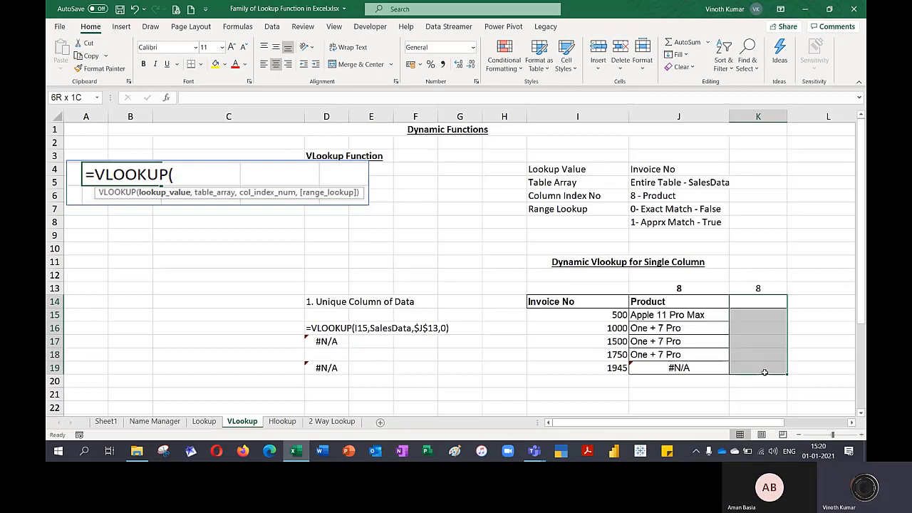
{"action": "type", "text": "=vlo"}
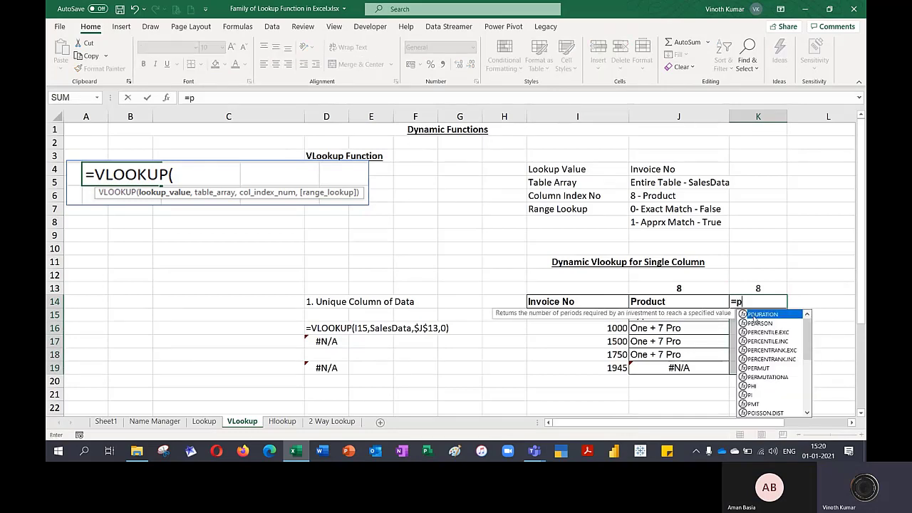
{"action": "double_click", "coordinate": [754, 315]}
{"action": "key", "text": "ctrl+a"}
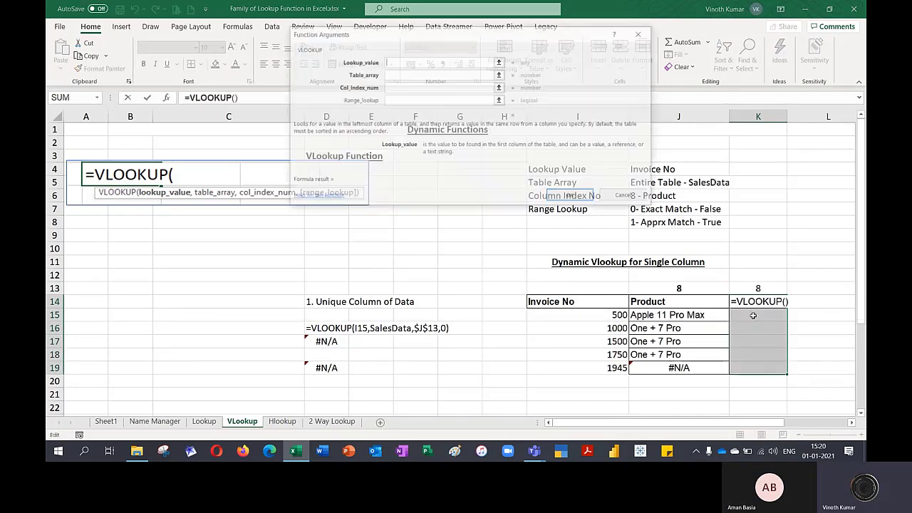
{"action": "left_click", "coordinate": [551, 302]}
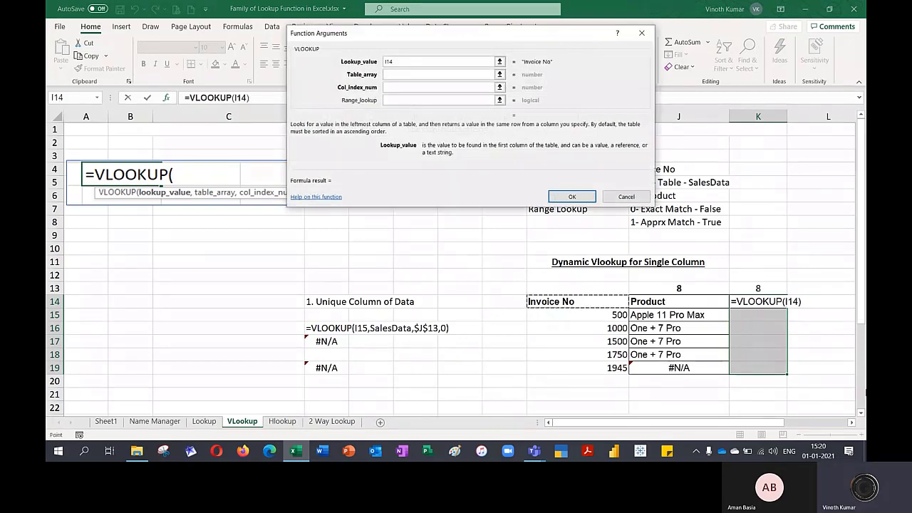
- Set the new VLOOKUP's table array to the defined name SalesData
{"action": "key", "text": "Tab"}
{"action": "key", "text": "F3"}
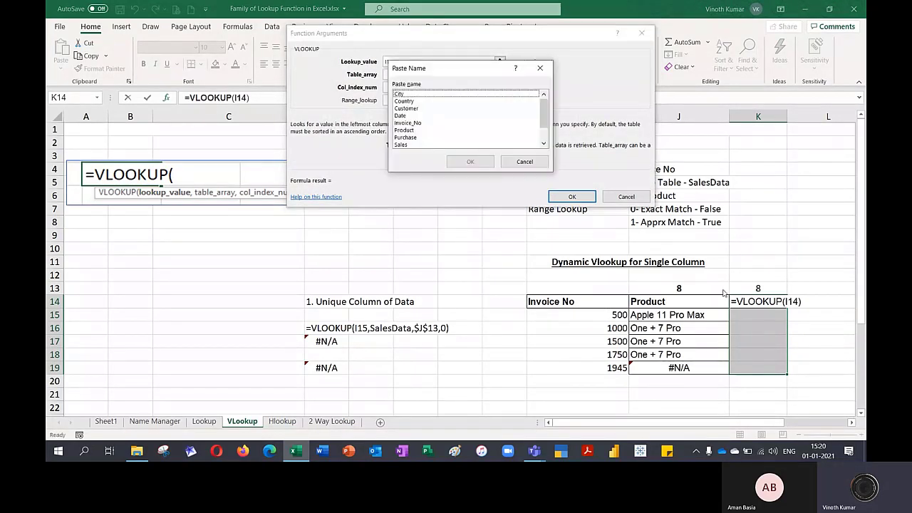
{"action": "scroll", "coordinate": [426, 141], "scroll_direction": "down", "scroll_amount": 2}
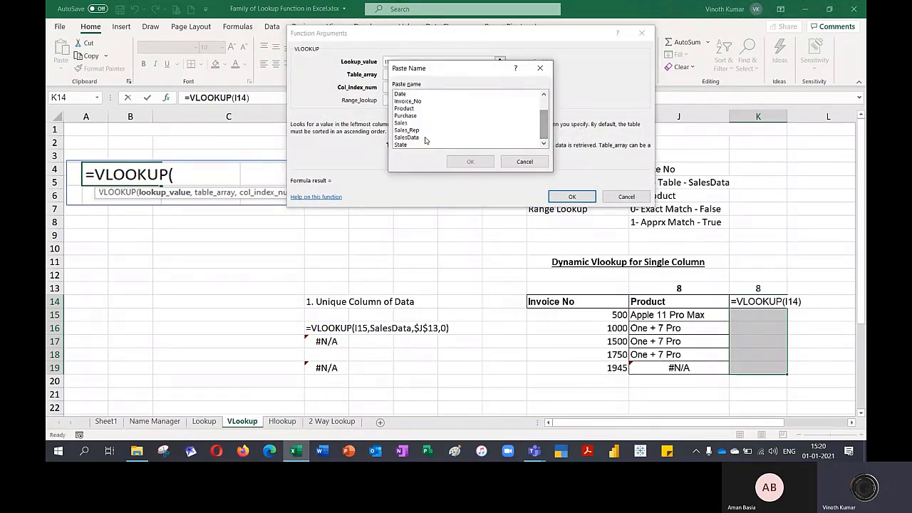
{"action": "left_click", "coordinate": [423, 137]}
{"action": "left_click", "coordinate": [470, 161]}
{"action": "key", "text": "Tab"}
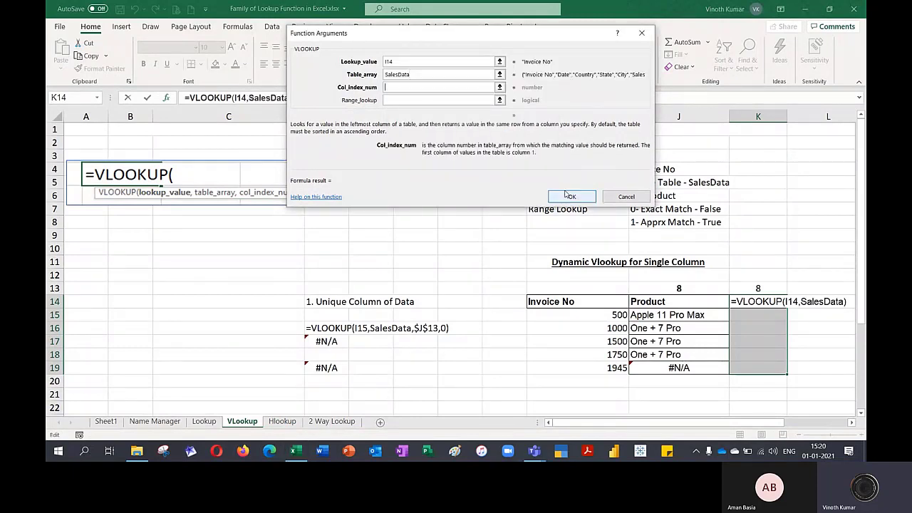
- Set the column index to the locked cell $K$13 and range lookup to 1, and enter the formula in all of K14:K19
{"action": "left_click", "coordinate": [755, 287]}
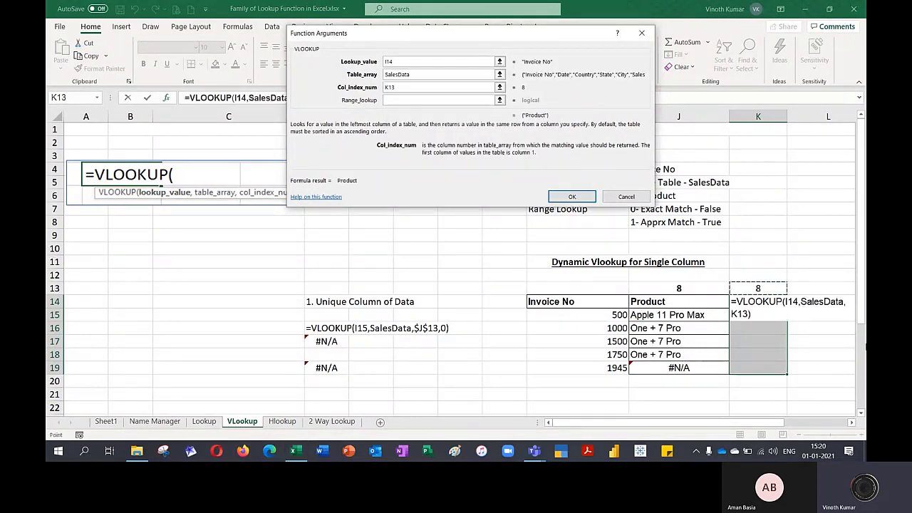
{"action": "key", "text": "F4"}
{"action": "key", "text": "Tab"}
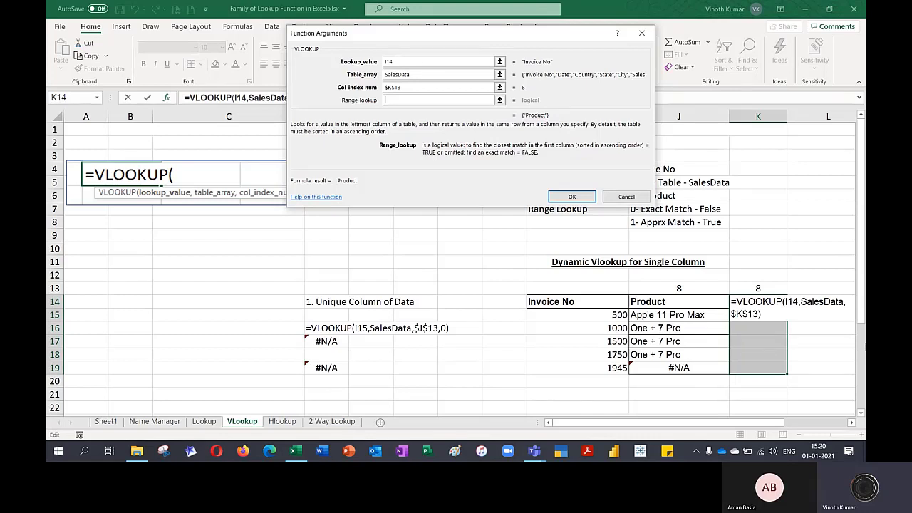
{"action": "type", "text": "1"}
{"action": "key", "text": "ctrl+Return"}
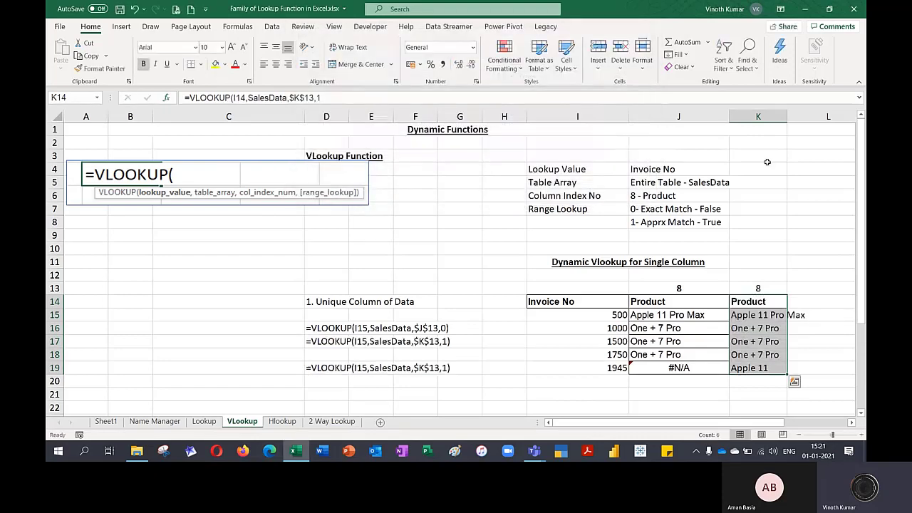
- Autofit column K to its contents and compare the exact-match results in J15:J19 with the approximate-match results in K15:K19
{"action": "double_click", "coordinate": [782, 113]}
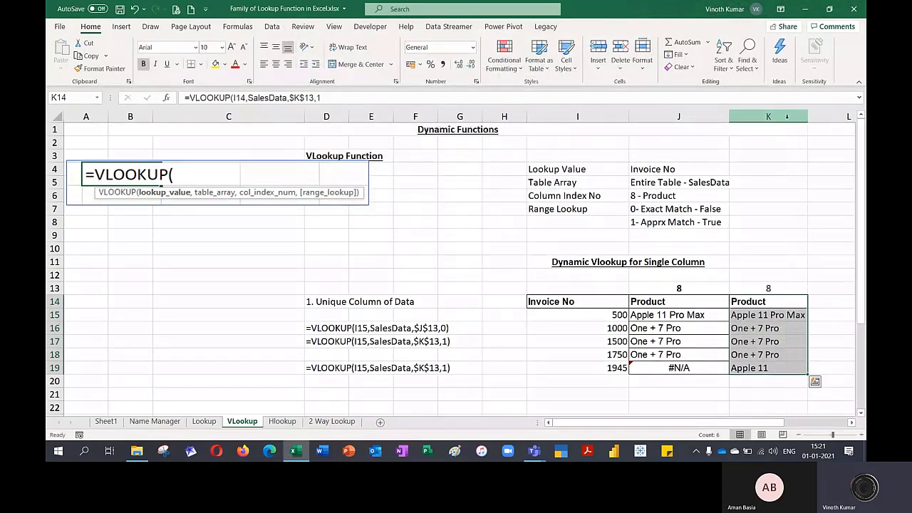
{"action": "left_click", "coordinate": [750, 367]}
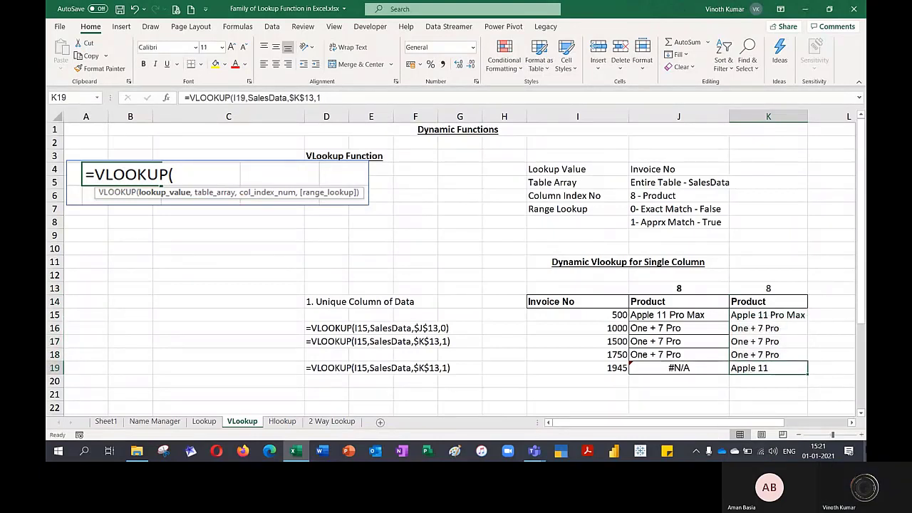
{"action": "left_click_drag", "start_coordinate": [682, 315], "coordinate": [683, 367]}
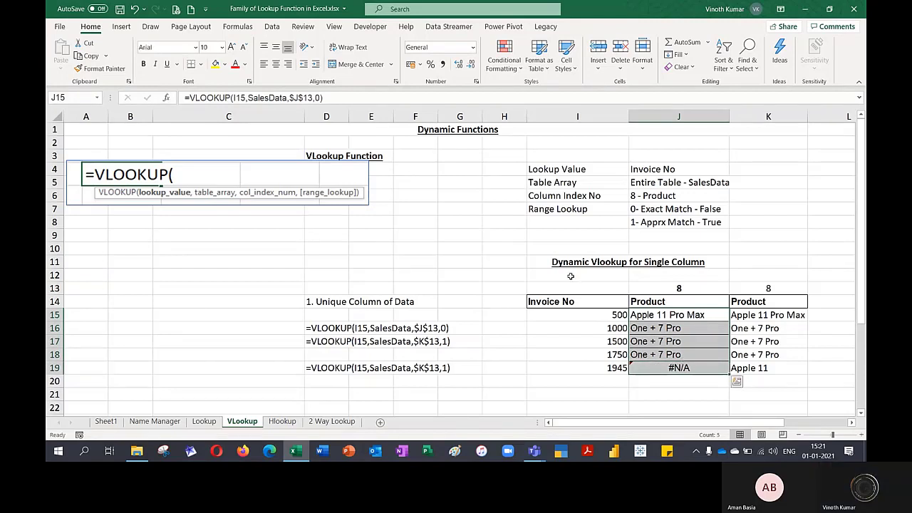
{"action": "left_click_drag", "start_coordinate": [768, 314], "coordinate": [768, 368]}
{"action": "left_click", "coordinate": [826, 342]}
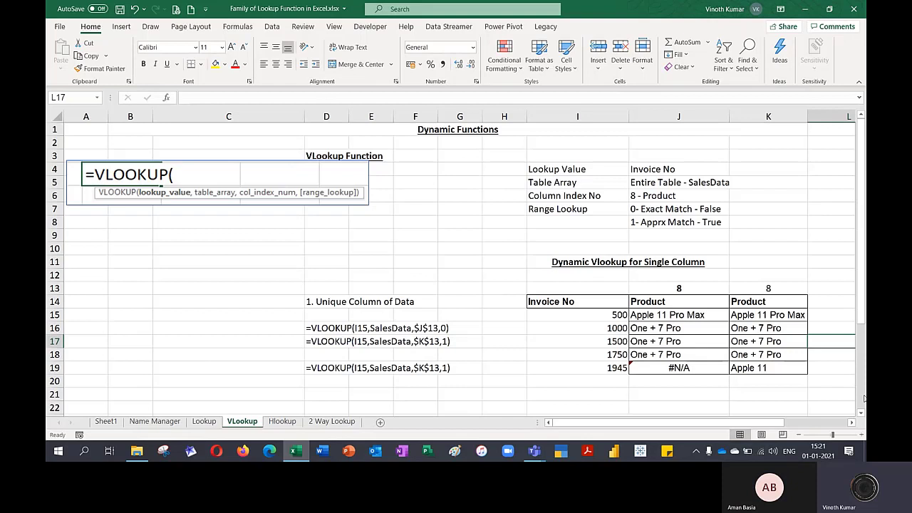
- Label the formula text in row 16 with "Exact Match" in C16
{"action": "left_click", "coordinate": [269, 327]}
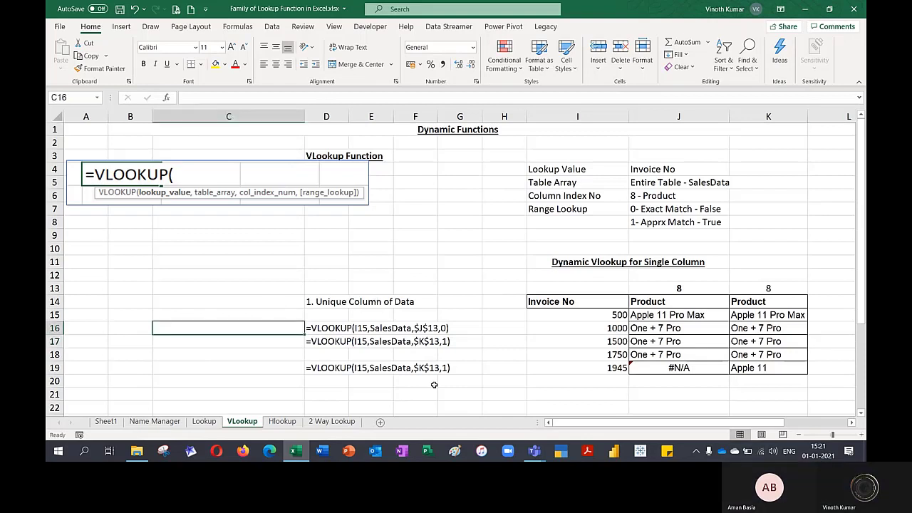
{"action": "type", "text": "Exact Ma"}
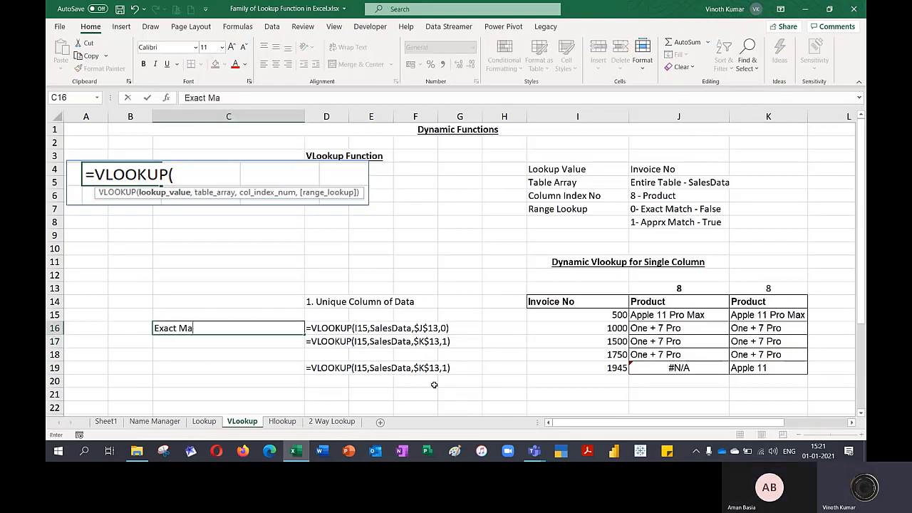
{"action": "type", "text": "tch"}
{"action": "key", "text": "Return"}
- Label the formula text in row 19 with "Appx. Match" in C19
{"action": "key", "text": "Down"}
{"action": "key", "text": "Down"}
{"action": "type", "text": "App"}
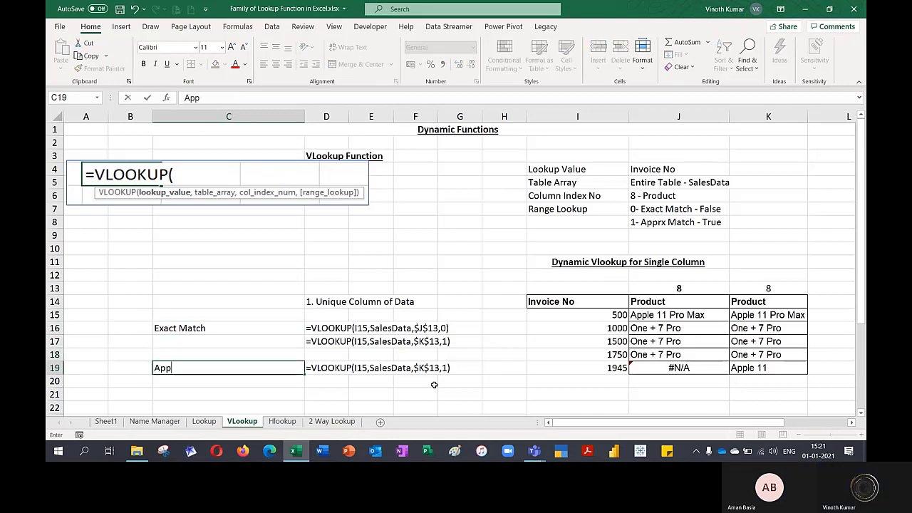
{"action": "type", "text": "x. <at"}
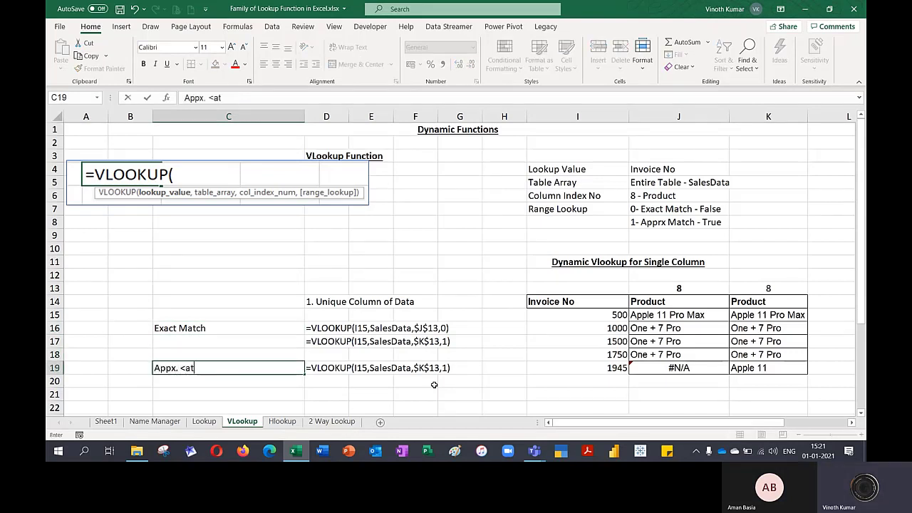
{"action": "key", "text": "BackSpace"}
{"action": "key", "text": "BackSpace"}
{"action": "key", "text": "BackSpace"}
{"action": "type", "text": "Match"}
{"action": "key", "text": "Return"}
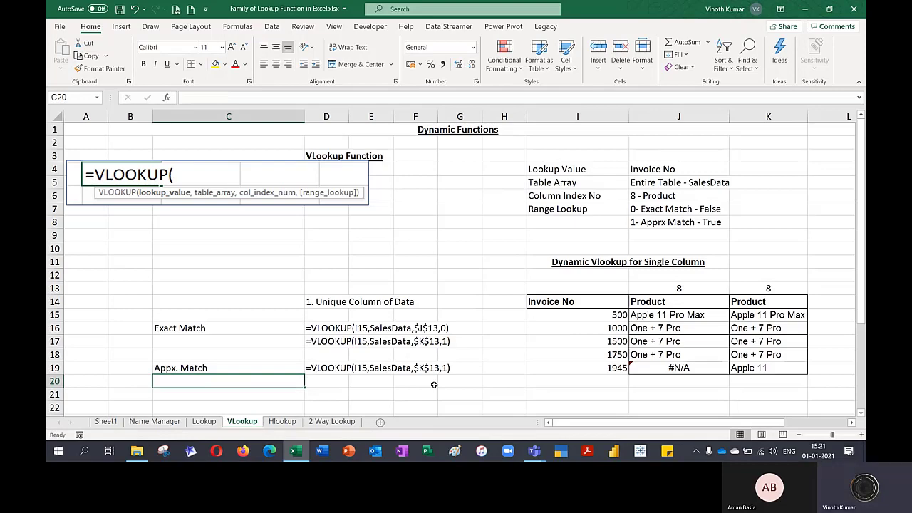
- Apply all borders to the Cell References table in C26:F29
{"action": "scroll", "coordinate": [490, 245], "scroll_direction": "down", "scroll_amount": 4}
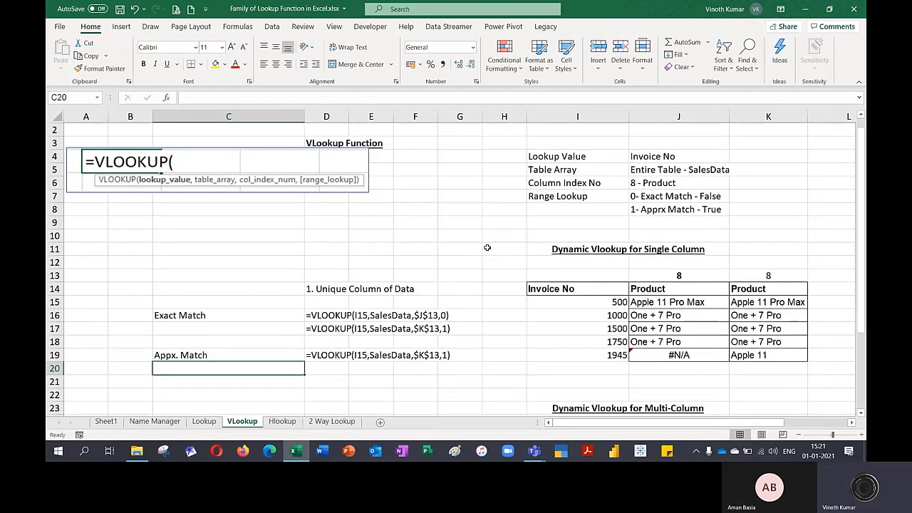
{"action": "scroll", "coordinate": [490, 245], "scroll_direction": "down", "scroll_amount": 2}
{"action": "left_click_drag", "start_coordinate": [185, 221], "coordinate": [415, 262]}
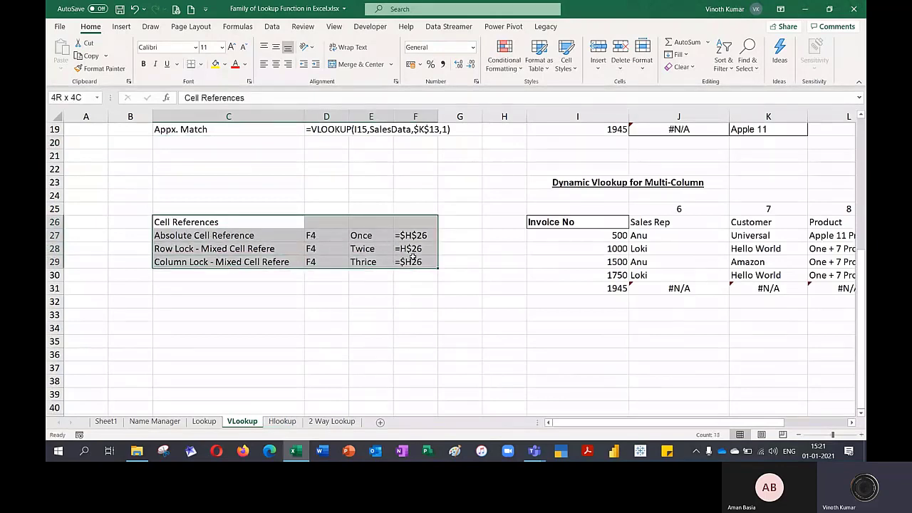
{"action": "left_click", "coordinate": [200, 64]}
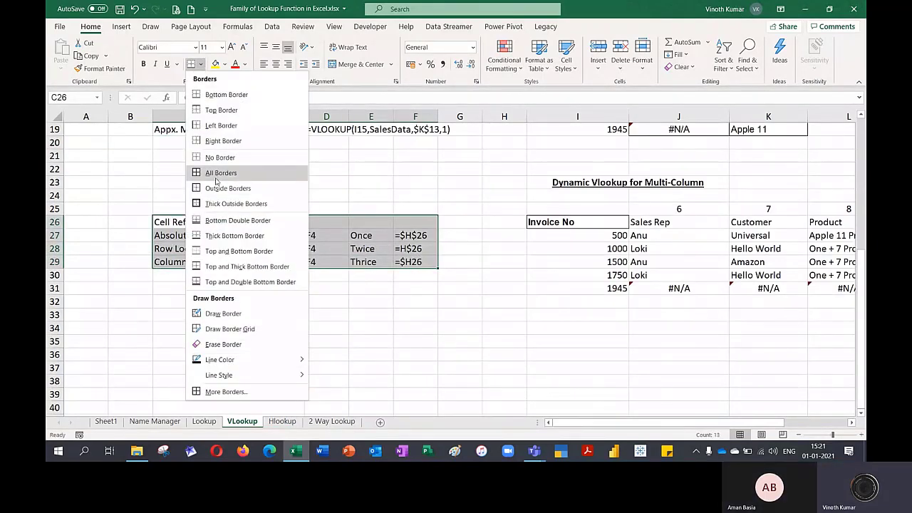
{"action": "left_click", "coordinate": [215, 177]}
- Unmerge the "Dynamic Vlookup for Multi-Column" heading in row 23 and merge and center it across I23:N23
{"action": "left_click_drag", "start_coordinate": [702, 423], "coordinate": [756, 426]}
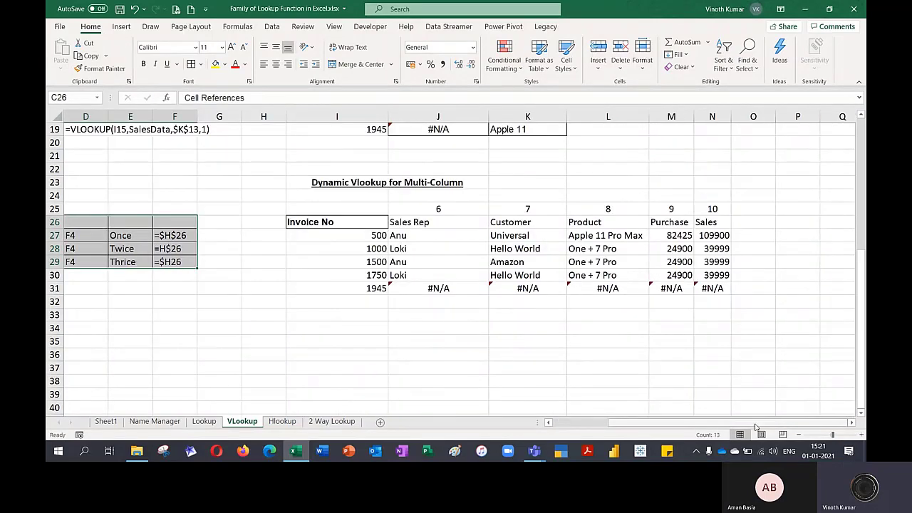
{"action": "left_click", "coordinate": [338, 184]}
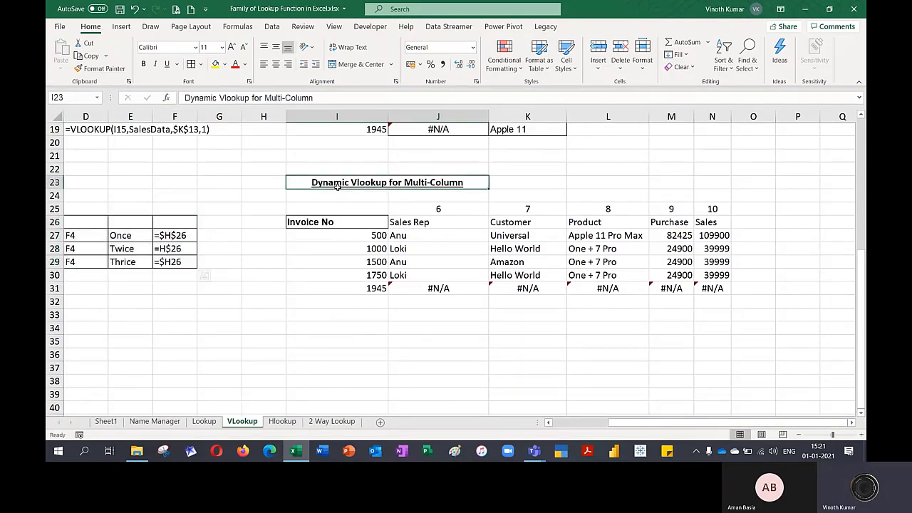
{"action": "left_click_drag", "start_coordinate": [337, 184], "coordinate": [705, 179]}
{"action": "left_click", "coordinate": [360, 65]}
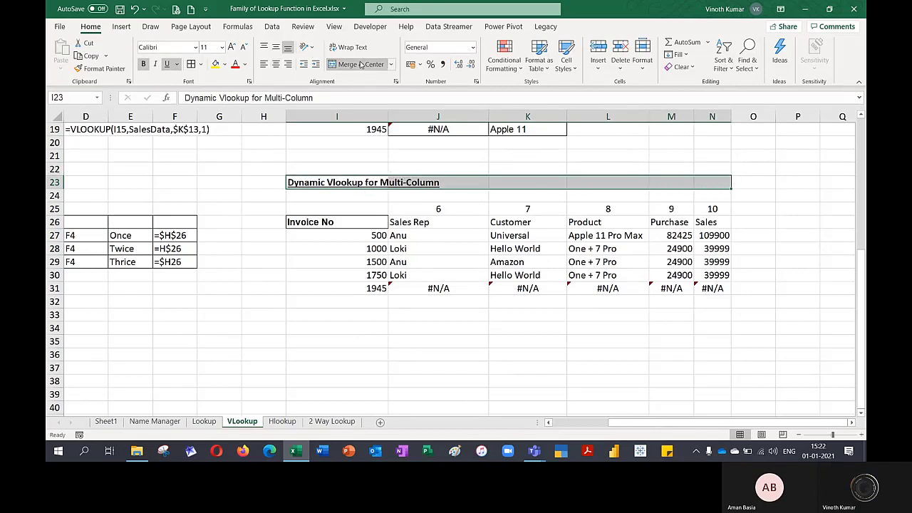
{"action": "left_click", "coordinate": [360, 64]}
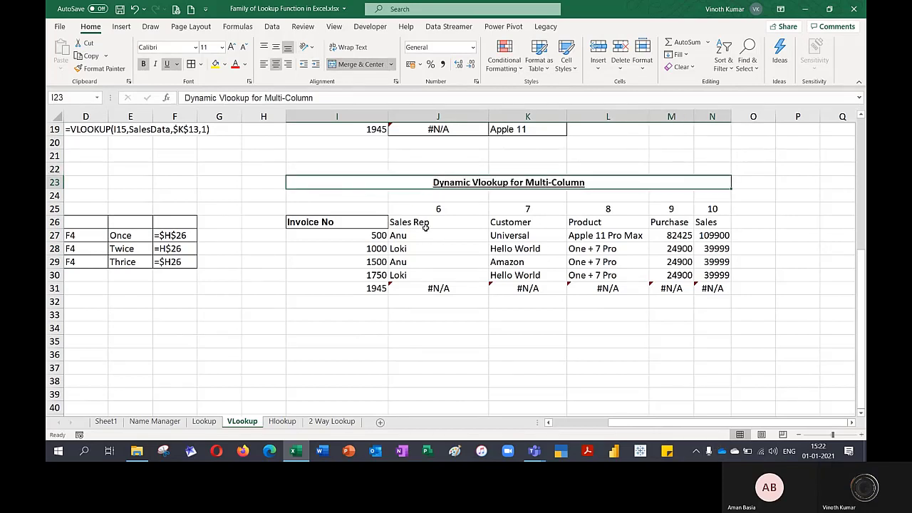
- Clear the lookup results in J26:N31 and start a VLOOKUP in J26 with its function arguments dialog open
{"action": "left_click_drag", "start_coordinate": [425, 225], "coordinate": [706, 289]}
{"action": "key", "text": "Delete"}
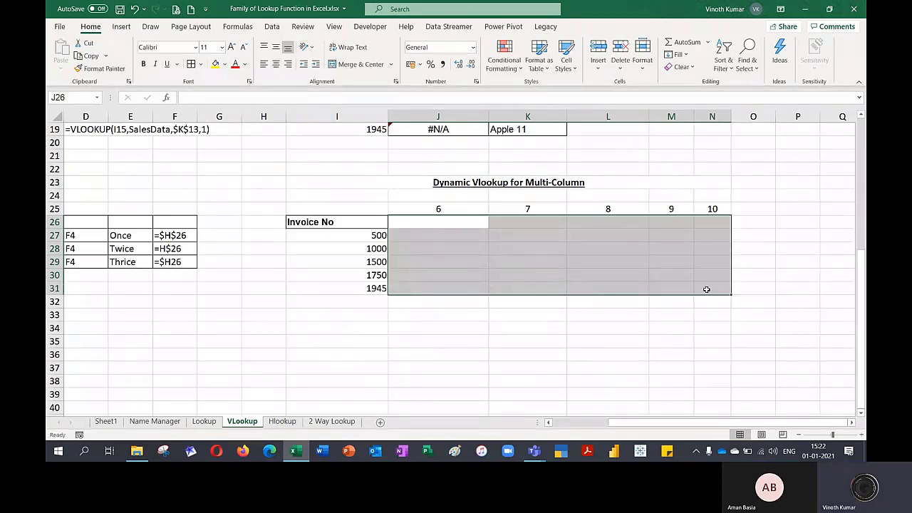
{"action": "left_click", "coordinate": [442, 227]}
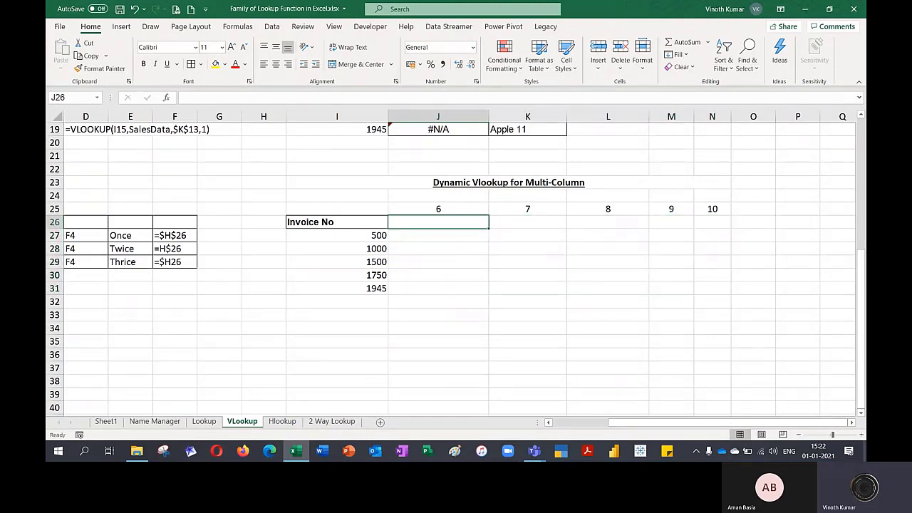
{"action": "type", "text": "=vloo"}
{"action": "key", "text": "Tab"}
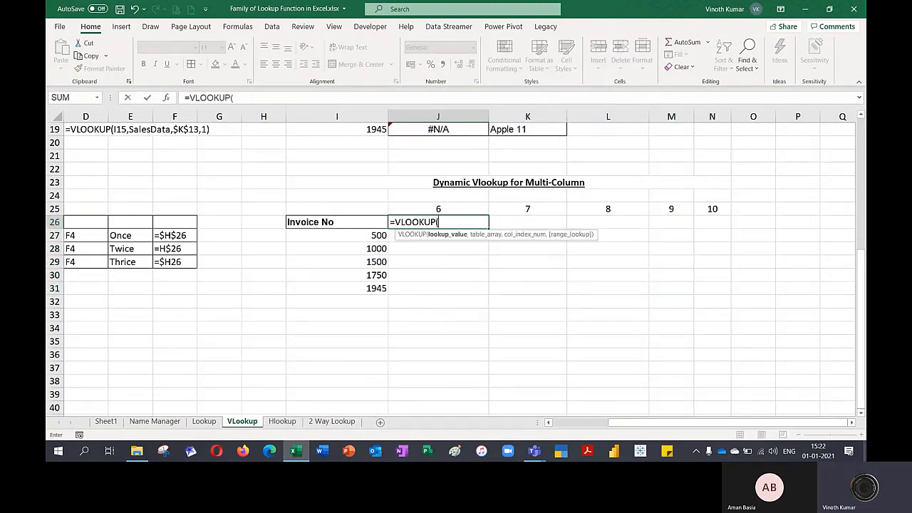
{"action": "type", "text": ")"}
{"action": "key", "text": "ctrl+a"}
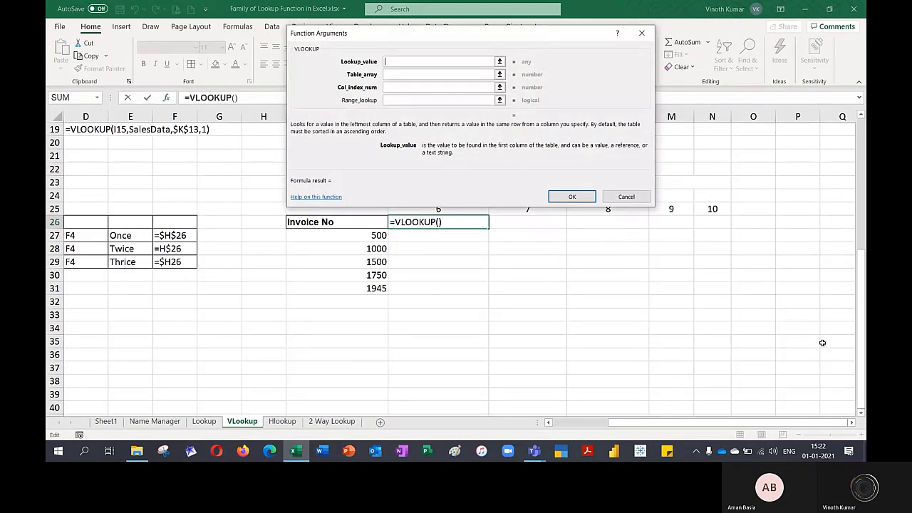
{"action": "left_click_drag", "start_coordinate": [475, 35], "coordinate": [623, 268]}
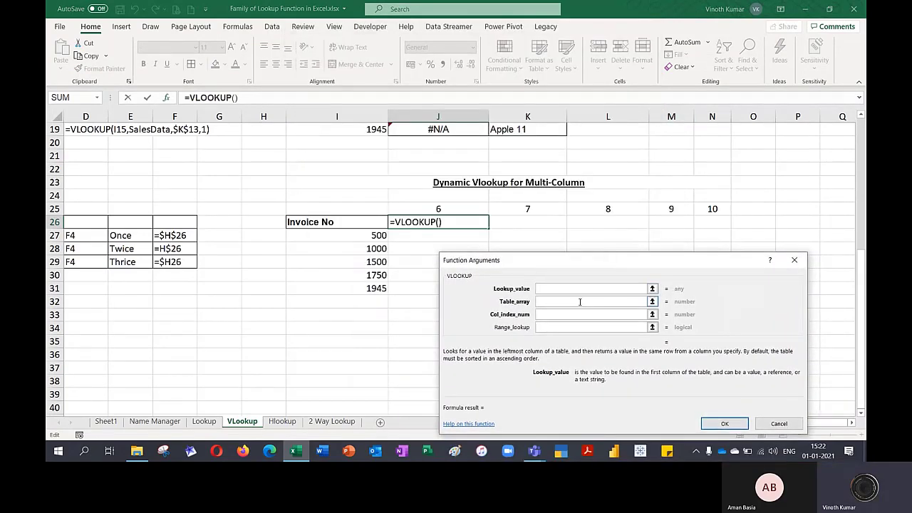
- Set the VLOOKUP's lookup value to the Invoice No header cell with its column locked, $I26
{"action": "left_click", "coordinate": [349, 217]}
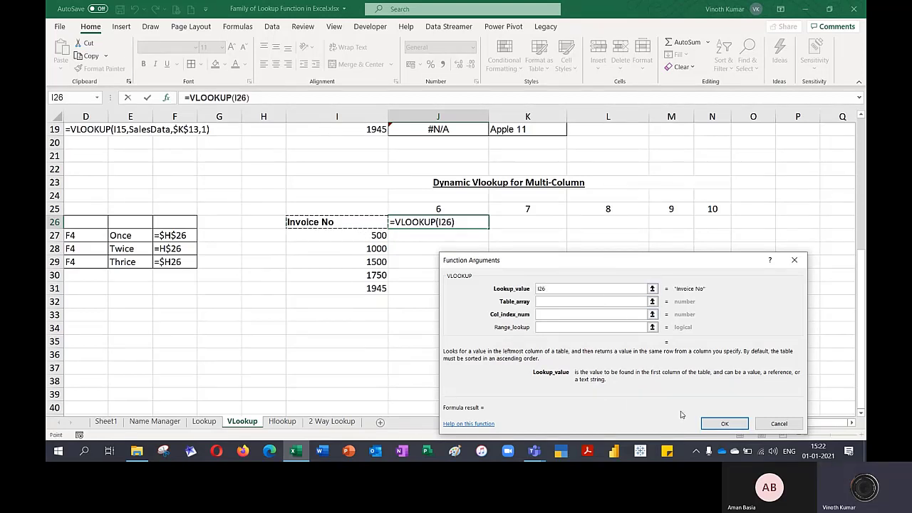
{"action": "key", "text": "F4"}
{"action": "key", "text": "F4"}
{"action": "key", "text": "F4"}
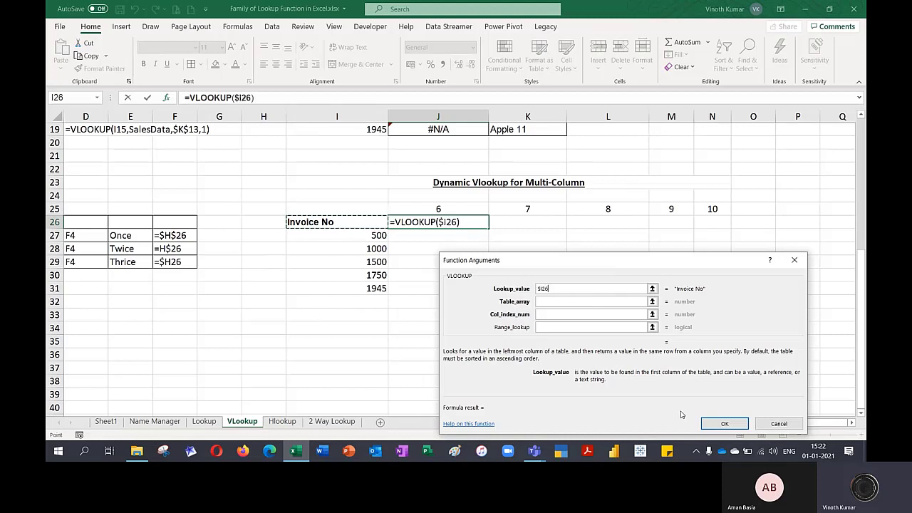
{"action": "key", "text": "Tab"}
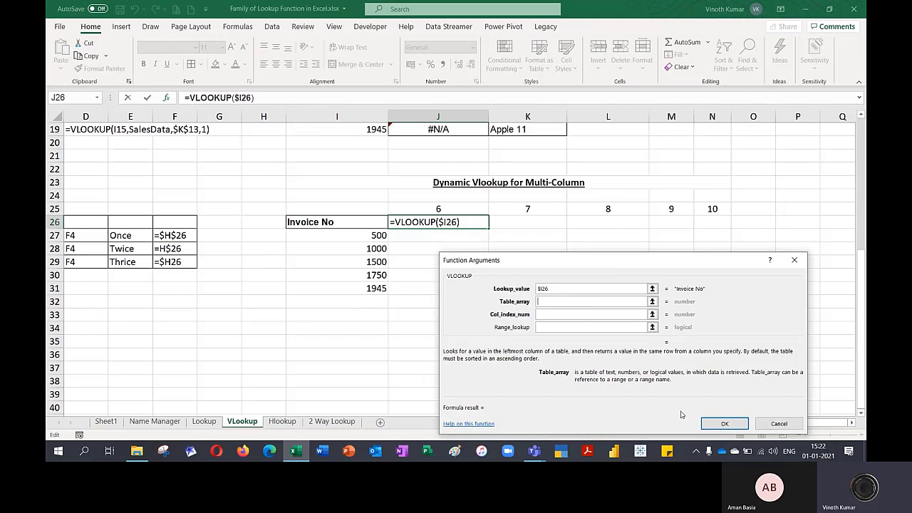
- Use the defined name SalesData as the VLOOKUP's table array
{"action": "key", "text": "F3"}
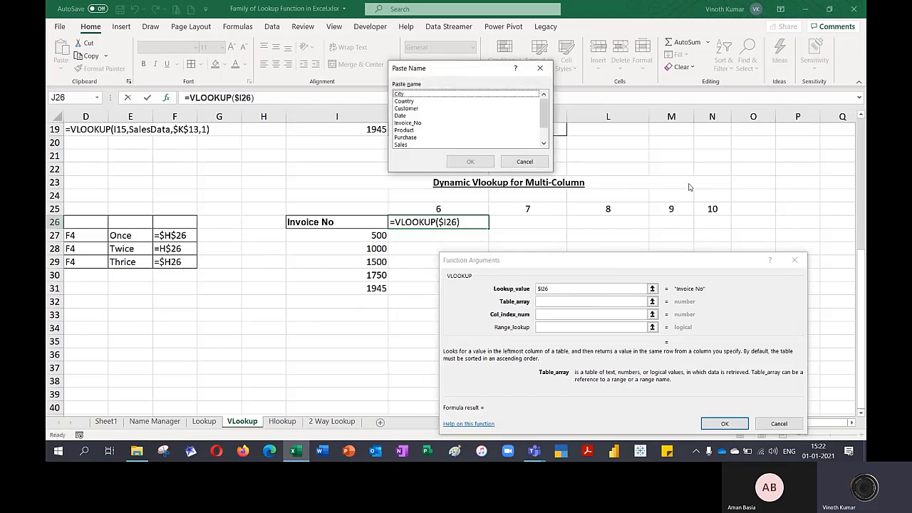
{"action": "scroll", "coordinate": [545, 116], "scroll_direction": "down", "scroll_amount": 1}
{"action": "left_click", "coordinate": [413, 144]}
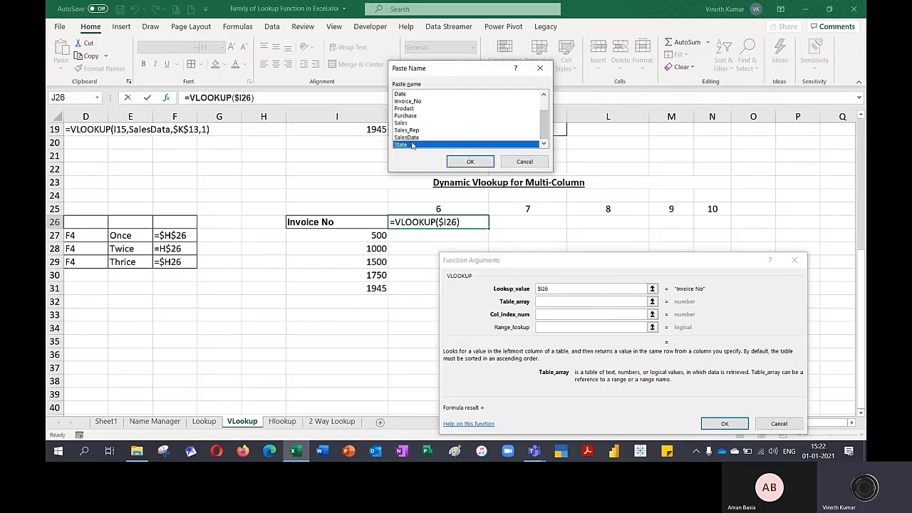
{"action": "left_click", "coordinate": [411, 137]}
{"action": "left_click", "coordinate": [471, 162]}
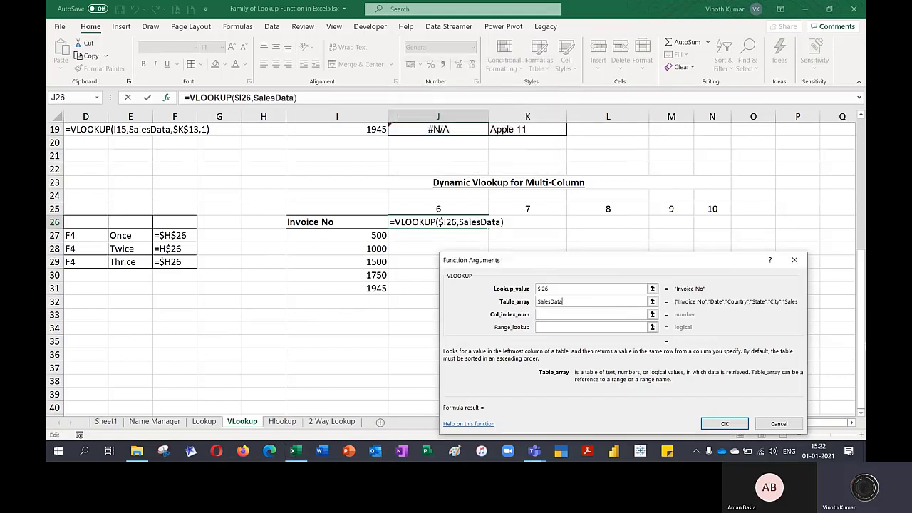
{"action": "key", "text": "Tab"}
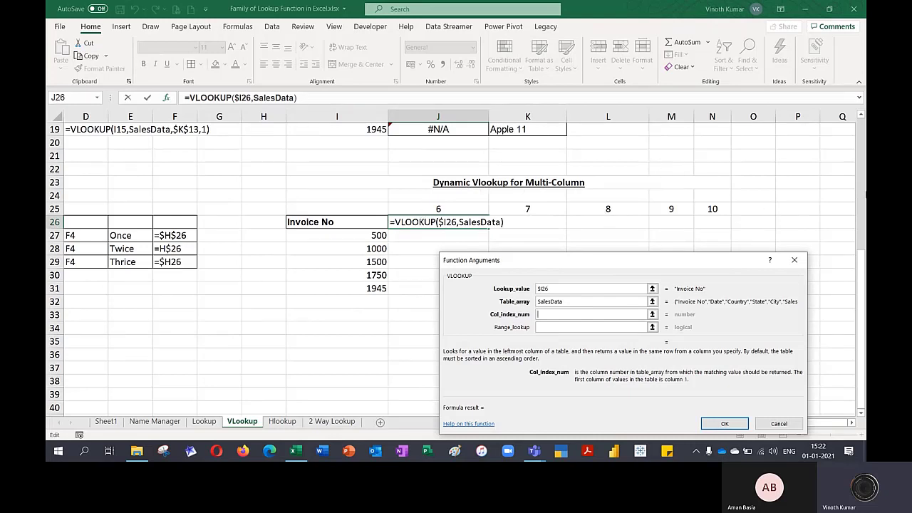
- Set the column index to the row-locked reference J$25 and the range lookup to 0, completing the VLOOKUP in J26
{"action": "left_click", "coordinate": [414, 210]}
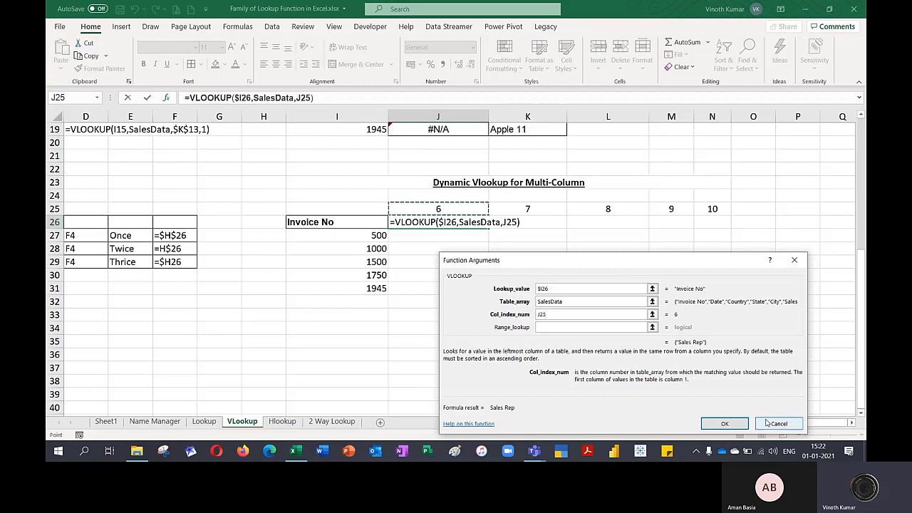
{"action": "key", "text": "F4"}
{"action": "key", "text": "F4"}
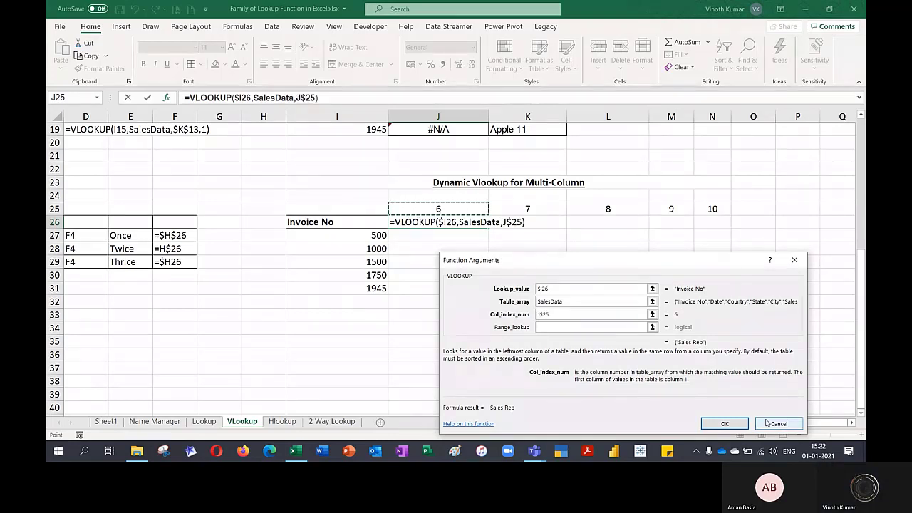
{"action": "key", "text": "Tab"}
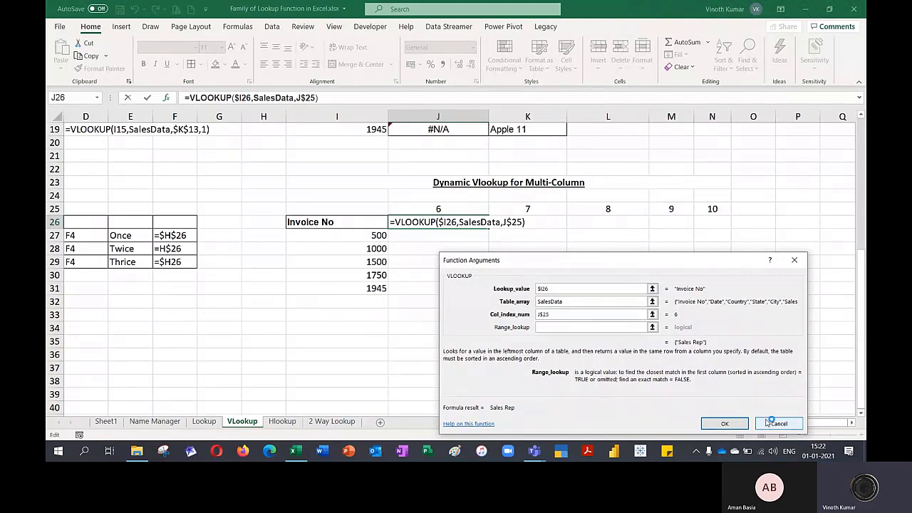
{"action": "type", "text": "0"}
{"action": "key", "text": "Return"}
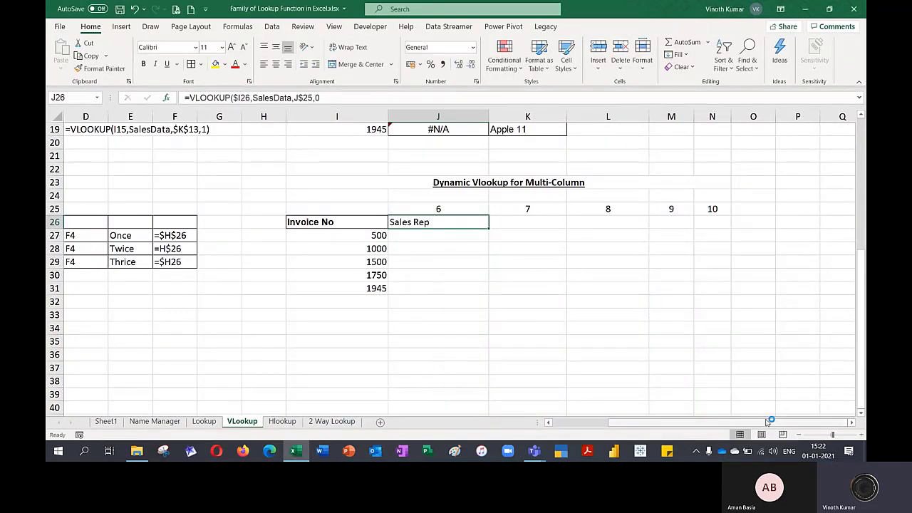
- Fill the J26 VLOOKUP across to column N and down to row 31
{"action": "key", "text": "shift+Right"}
{"action": "key", "text": "shift+Right"}
{"action": "key", "text": "shift+Right"}
{"action": "key", "text": "shift+Right"}
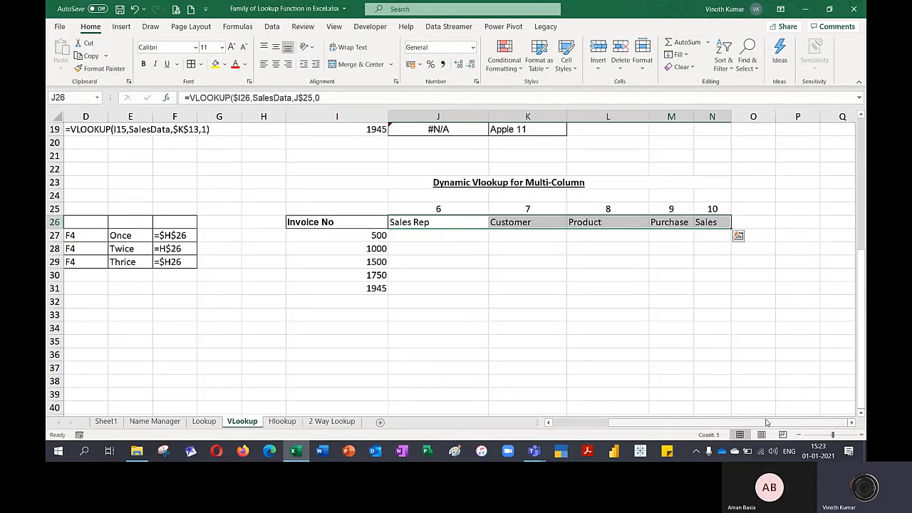
{"action": "key", "text": "shift+Down"}
{"action": "key", "text": "shift+Down"}
{"action": "key", "text": "shift+Down"}
{"action": "key", "text": "shift+Down"}
{"action": "key", "text": "shift+Down"}
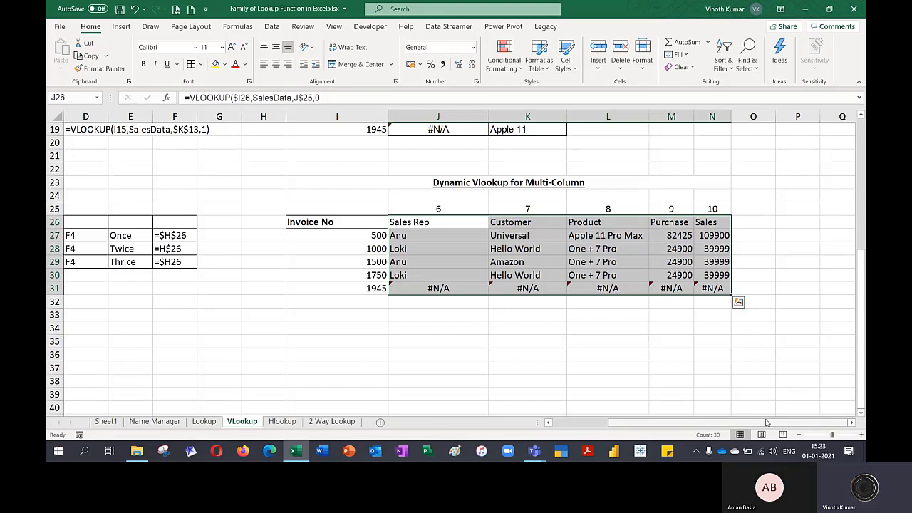
- Set the column index number in J25 to 5
{"action": "left_click", "coordinate": [459, 210]}
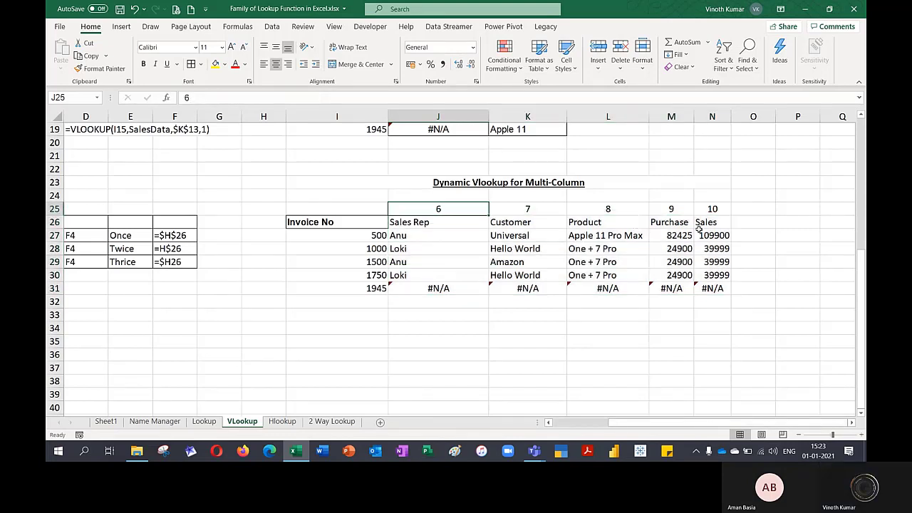
{"action": "type", "text": "5"}
{"action": "key", "text": "Return"}
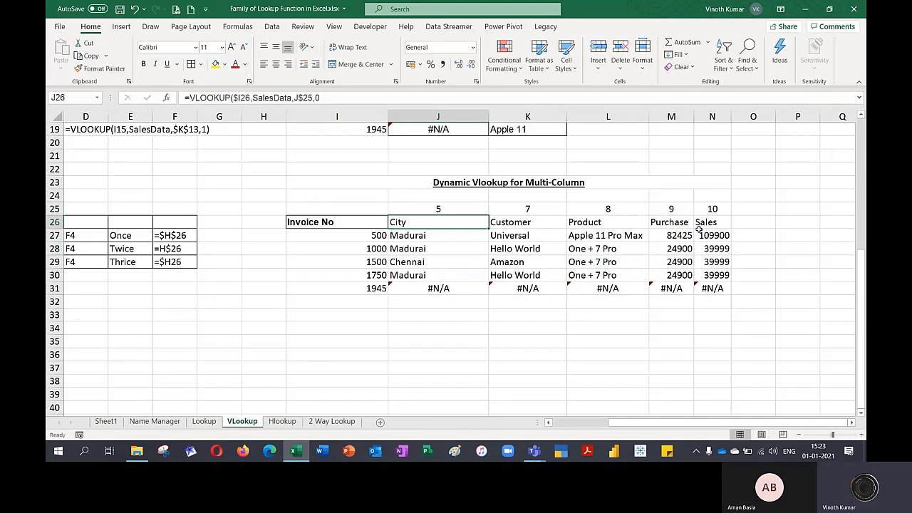
- Set the column index numbers in K25:N25 to 8, 6, 7 and 4
{"action": "key", "text": "Up"}
{"action": "key", "text": "Right"}
{"action": "type", "text": "8"}
{"action": "key", "text": "Tab"}
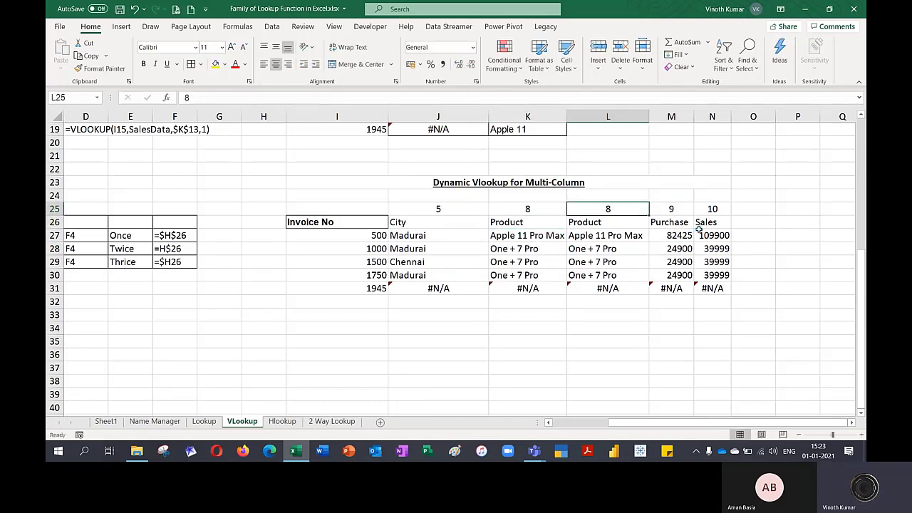
{"action": "type", "text": "6"}
{"action": "key", "text": "Return"}
{"action": "key", "text": "Up"}
{"action": "key", "text": "Right"}
{"action": "type", "text": "7"}
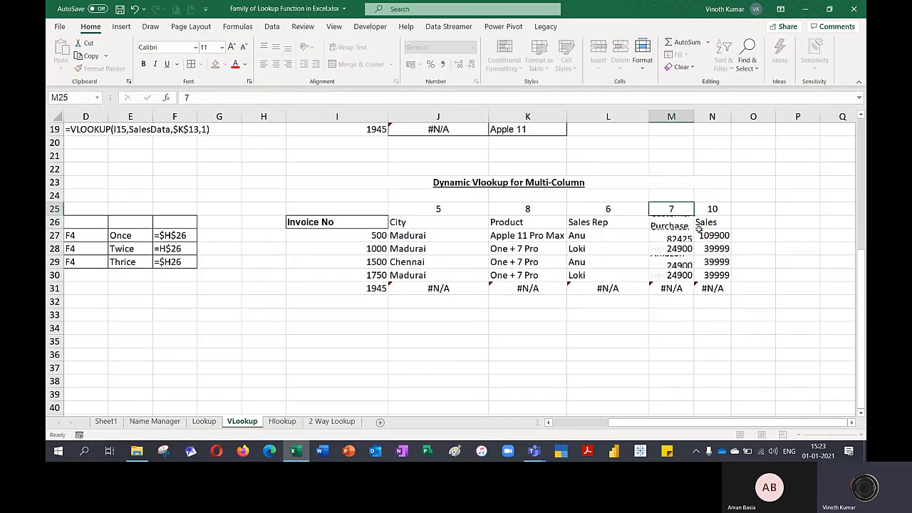
{"action": "key", "text": "Return"}
{"action": "key", "text": "Up"}
{"action": "key", "text": "Right"}
{"action": "type", "text": "4"}
{"action": "key", "text": "Return"}
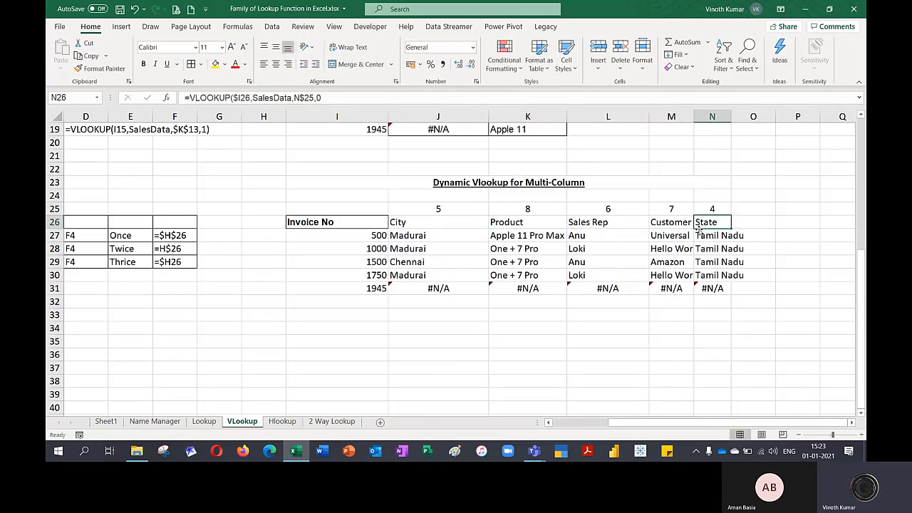
- Autofit the widths of columns J to N to the lookup table in J25:N31
{"action": "key", "text": "Up"}
{"action": "key", "text": "shift+Left"}
{"action": "key", "text": "shift+Left"}
{"action": "key", "text": "shift+Left"}
{"action": "key", "text": "shift+Left"}
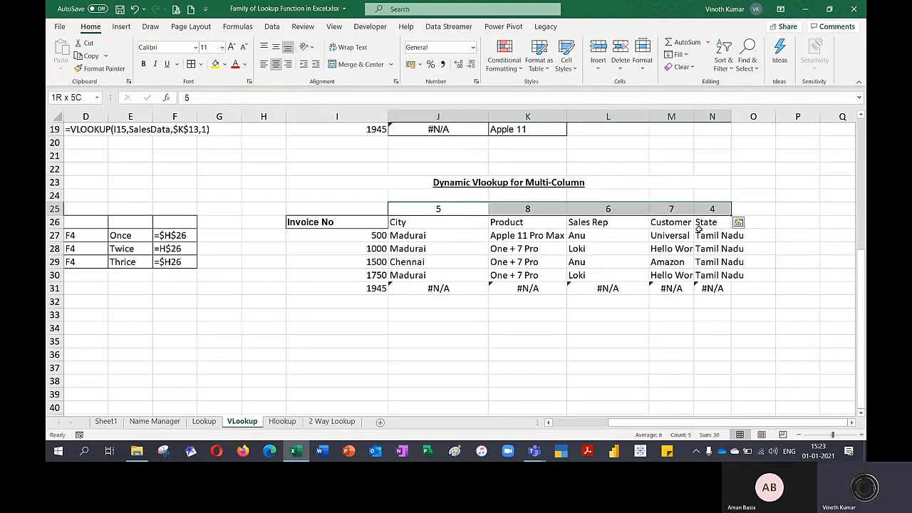
{"action": "key", "text": "ctrl+shift+Down"}
{"action": "key", "text": "alt+h"}
{"action": "key", "text": "o"}
{"action": "key", "text": "i"}
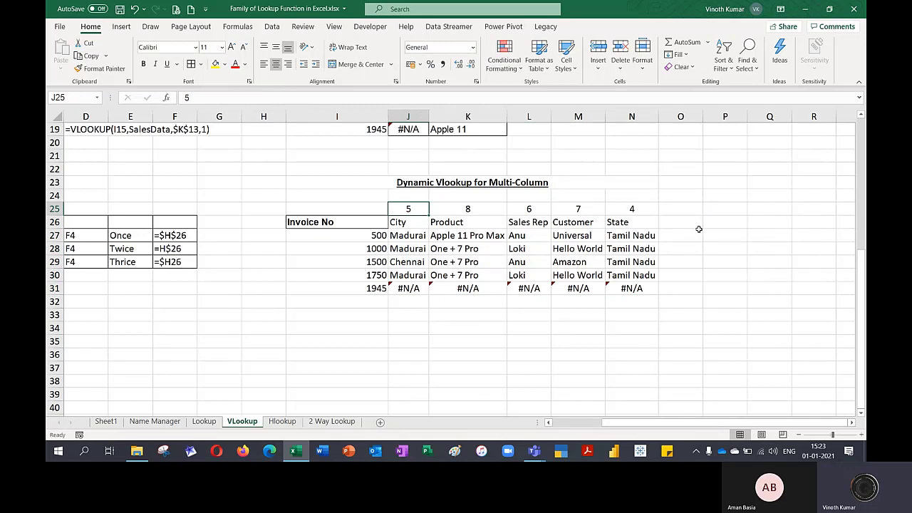
- Set the column index numbers in K25:N25 to 6, 7, 8 and 10
{"action": "key", "text": "Right"}
{"action": "type", "text": "6"}
{"action": "key", "text": "Right"}
{"action": "type", "text": "7"}
{"action": "key", "text": "Right"}
{"action": "type", "text": "8"}
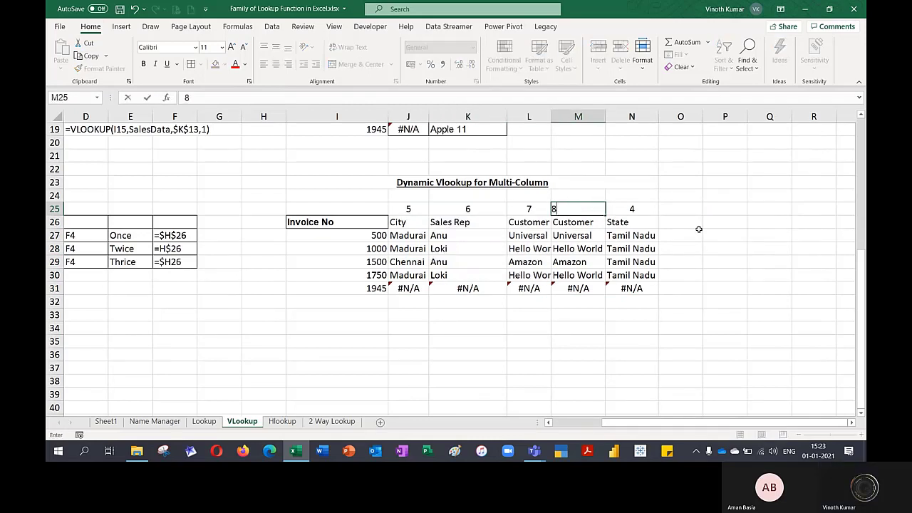
{"action": "key", "text": "Right"}
{"action": "type", "text": "9"}
{"action": "key", "text": "Right"}
{"action": "key", "text": "Left"}
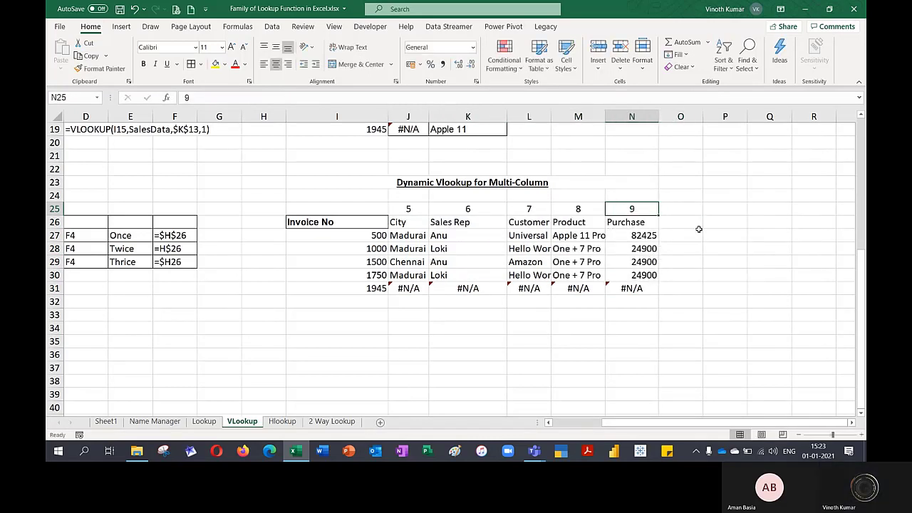
{"action": "type", "text": "10"}
{"action": "key", "text": "Return"}
- Autofit columns J to N again to fit the changed lookup results in J25:N31
{"action": "key", "text": "Left"}
{"action": "key", "text": "Up"}
{"action": "key", "text": "Left"}
{"action": "key", "text": "Left"}
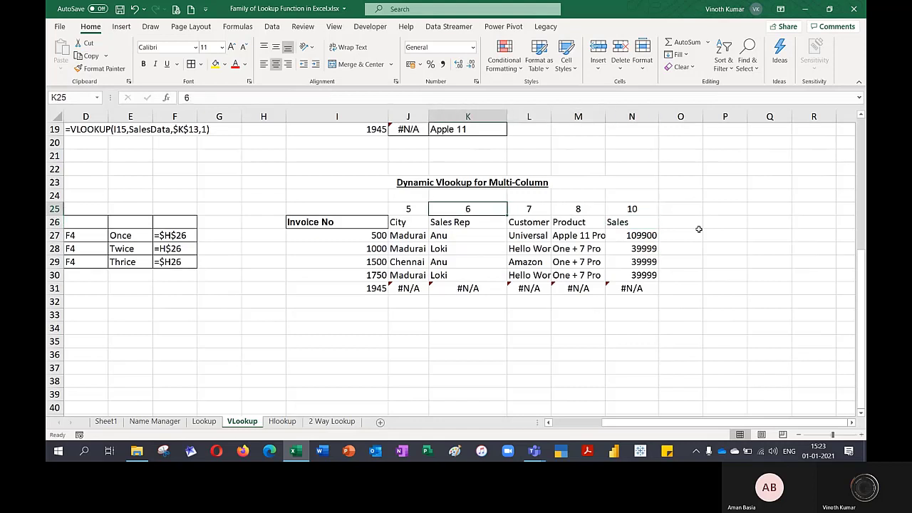
{"action": "key", "text": "Left"}
{"action": "key", "text": "ctrl+shift+Right"}
{"action": "key", "text": "ctrl+shift+Down"}
{"action": "key", "text": "alt+o"}
{"action": "key", "text": "c"}
{"action": "key", "text": "a"}
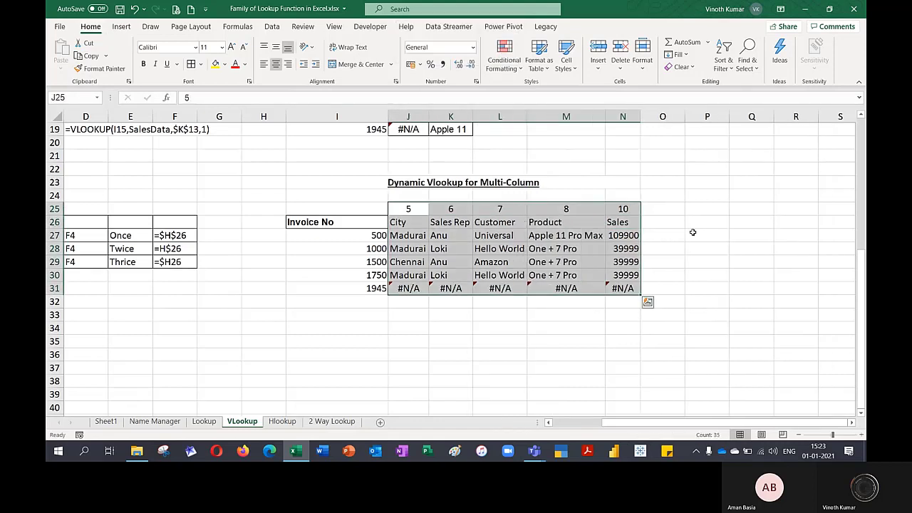
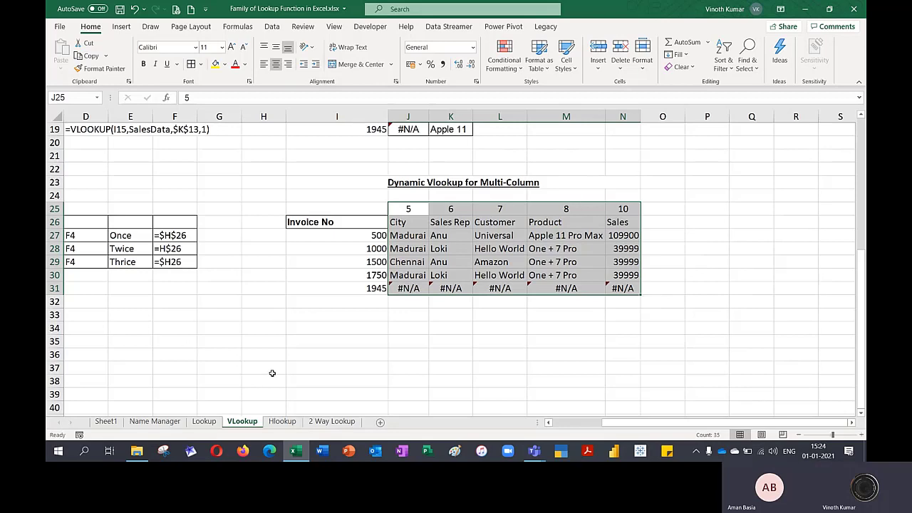
- Clear the existing HLOOKUP results from E6:L14 on the Hlookup sheet, keeping the headings and invoice numbers
{"action": "left_click", "coordinate": [283, 421]}
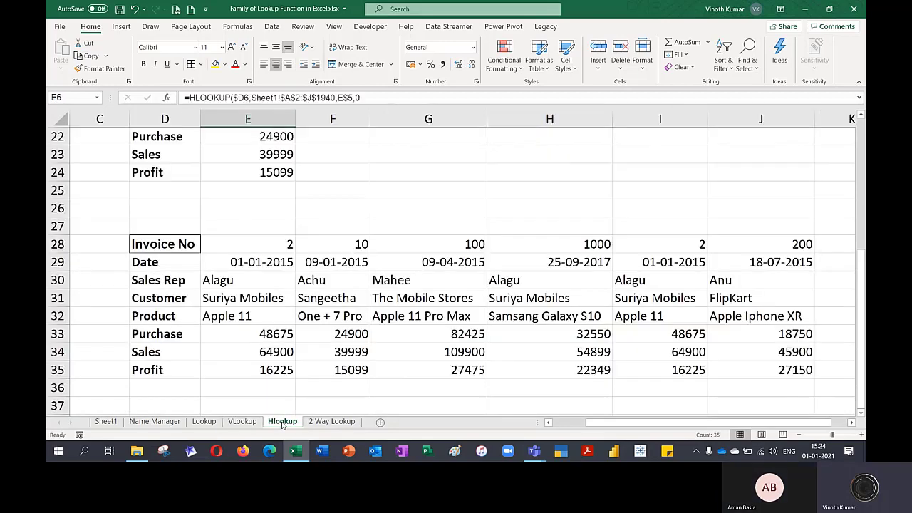
{"action": "scroll", "coordinate": [344, 369], "scroll_direction": "up", "scroll_amount": 6}
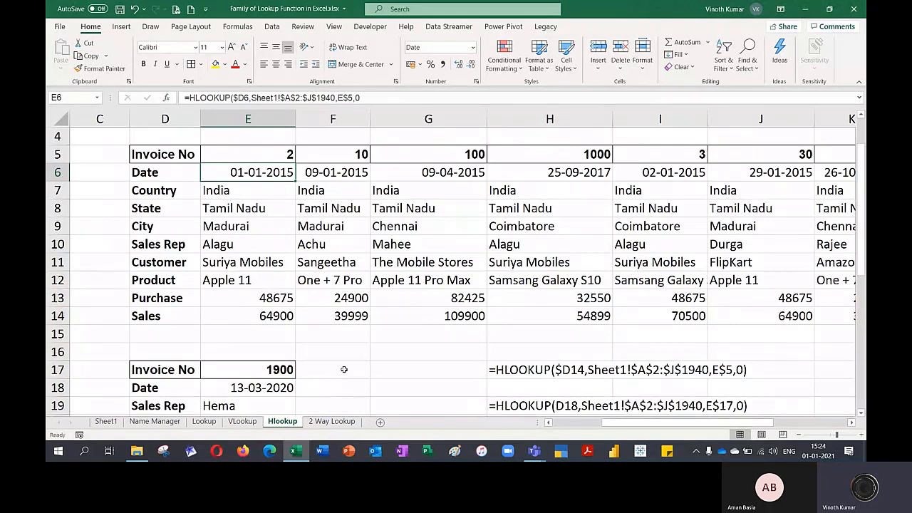
{"action": "mouse_move", "coordinate": [243, 177]}
{"action": "left_mouse_down"}
{"action": "mouse_move", "coordinate": [275, 239]}
{"action": "mouse_move", "coordinate": [804, 316]}
{"action": "mouse_move", "coordinate": [739, 318]}
{"action": "left_mouse_up"}
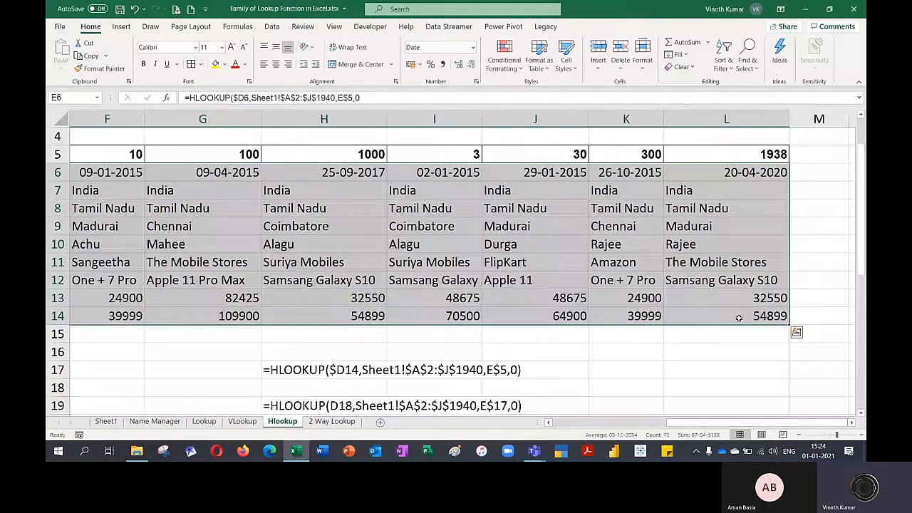
{"action": "key", "text": "Delete"}
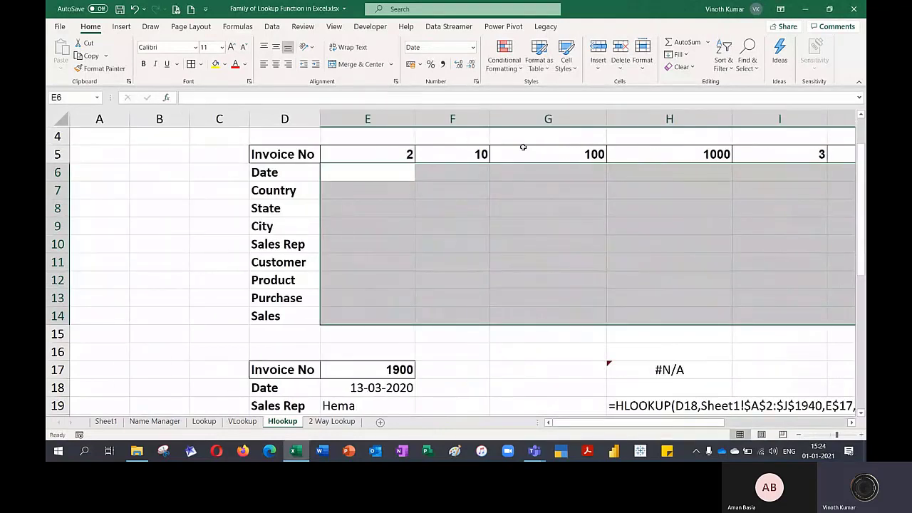
- Look through the invoice numbers in row 5, from column E across to column L
{"action": "key", "text": "Up"}
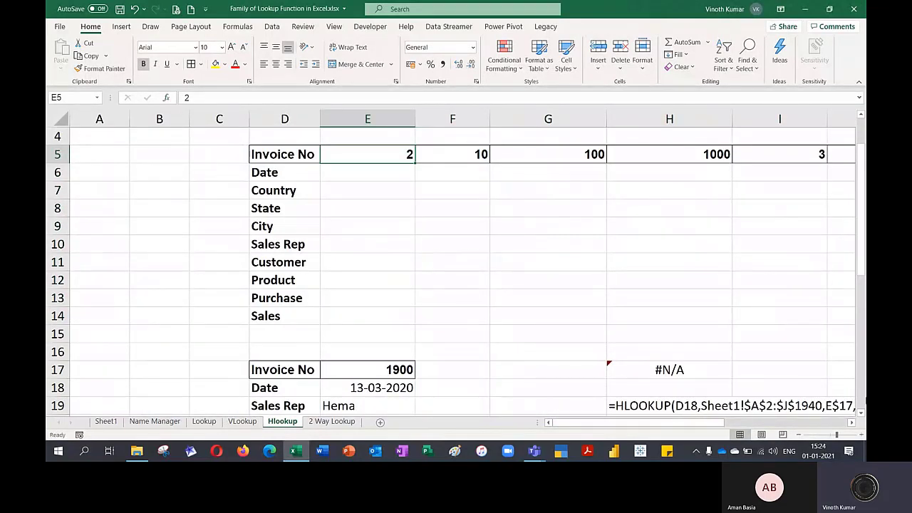
{"action": "key", "text": "Right"}
{"action": "key", "text": "Right"}
{"action": "key", "text": "Right"}
{"action": "key", "text": "Right"}
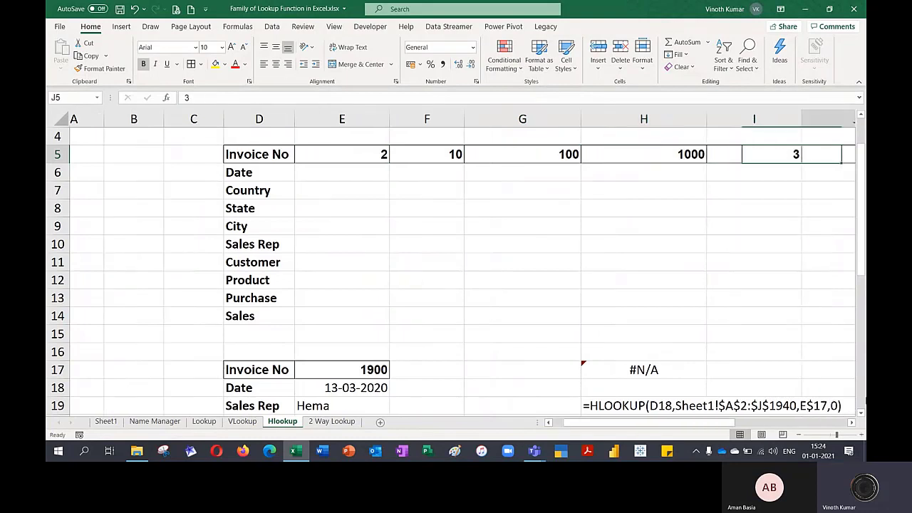
{"action": "key", "text": "Right"}
{"action": "key", "text": "Right"}
{"action": "key", "text": "Left"}
{"action": "key", "text": "Left"}
{"action": "key", "text": "Left"}
{"action": "key", "text": "Left"}
{"action": "key", "text": "Left"}
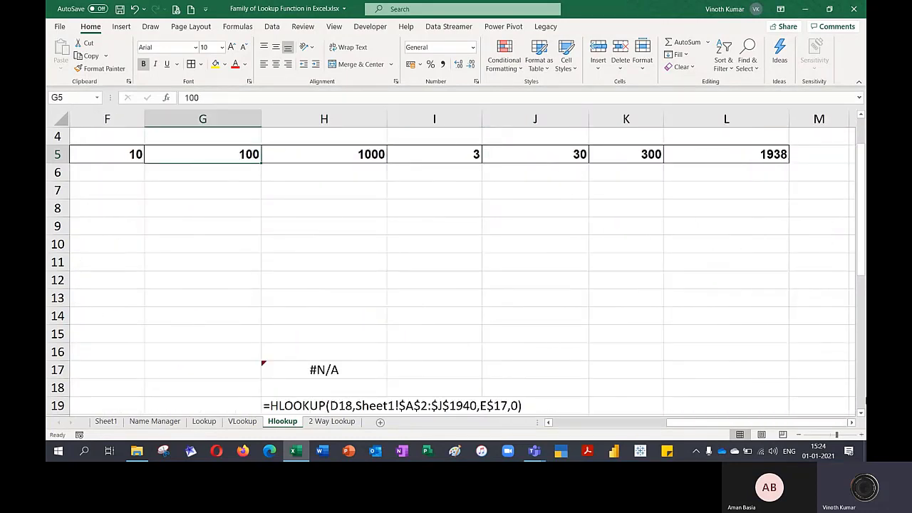
- Delete the invoice numbers in G5:L5 so only the entries in E5 and F5 are kept
{"action": "key", "text": "shift+Right"}
{"action": "key", "text": "shift+Right"}
{"action": "key", "text": "shift+Right"}
{"action": "key", "text": "shift+Right"}
{"action": "key", "text": "shift+Right"}
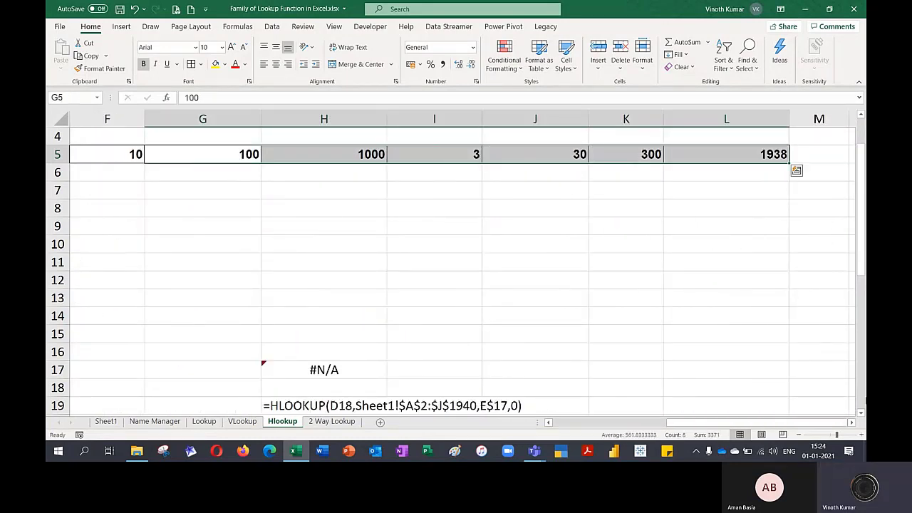
{"action": "key", "text": "ctrl+minus"}
{"action": "key", "text": "Up"}
{"action": "key", "text": "Return"}
{"action": "key", "text": "Left"}
{"action": "key", "text": "Left"}
{"action": "key", "text": "Left"}
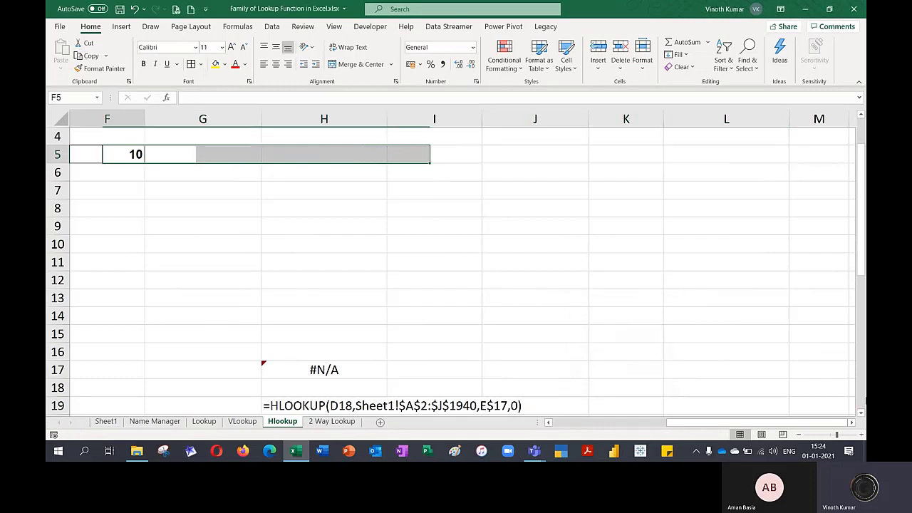
{"action": "key", "text": "ctrl+Right"}
{"action": "key", "text": "Down"}
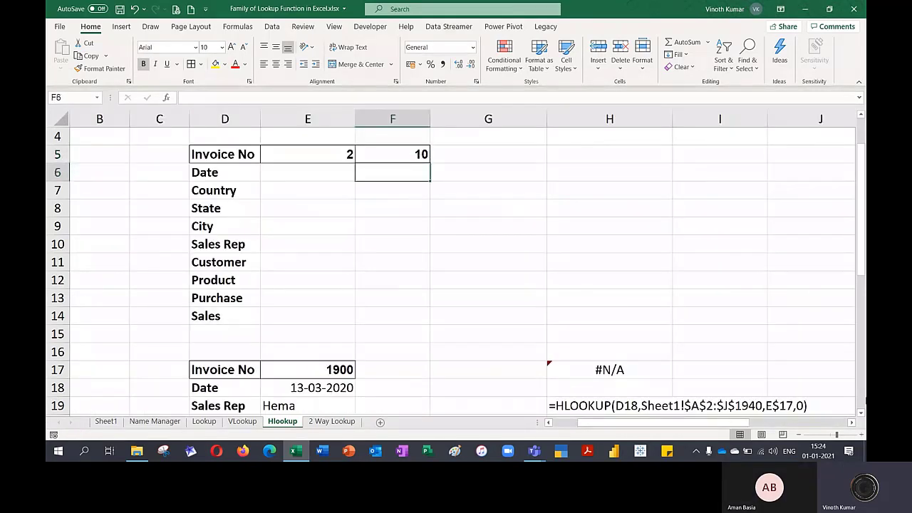
- Go through the empty cells beside the Date to Sales labels under the first invoice number
{"action": "key", "text": "Left"}
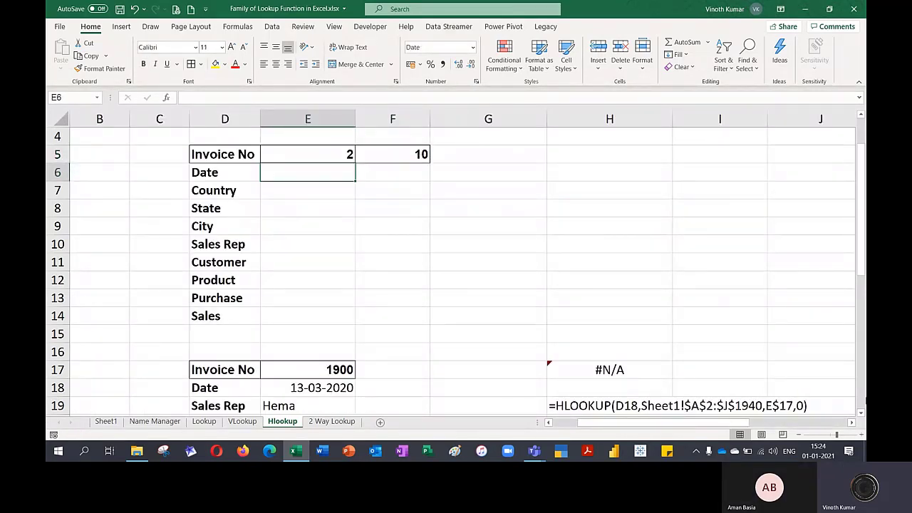
{"action": "key", "text": "Down"}
{"action": "key", "text": "Down"}
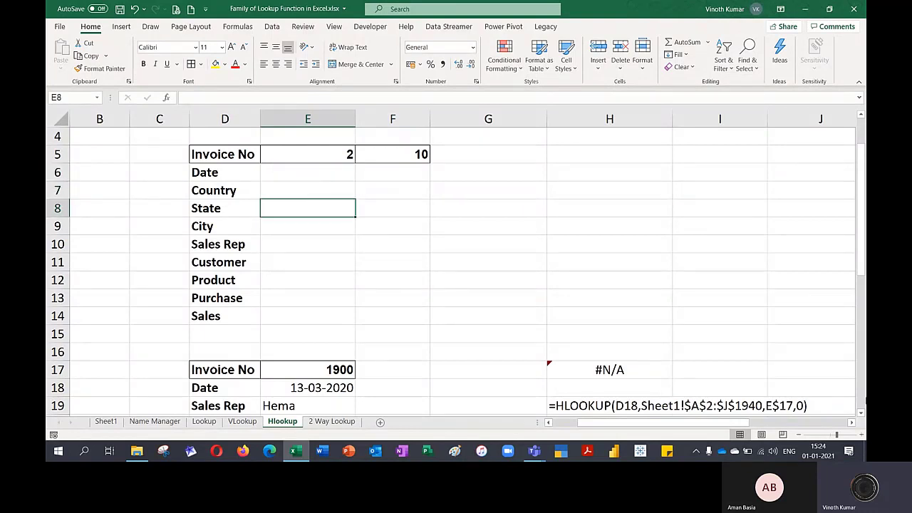
{"action": "key", "text": "Down"}
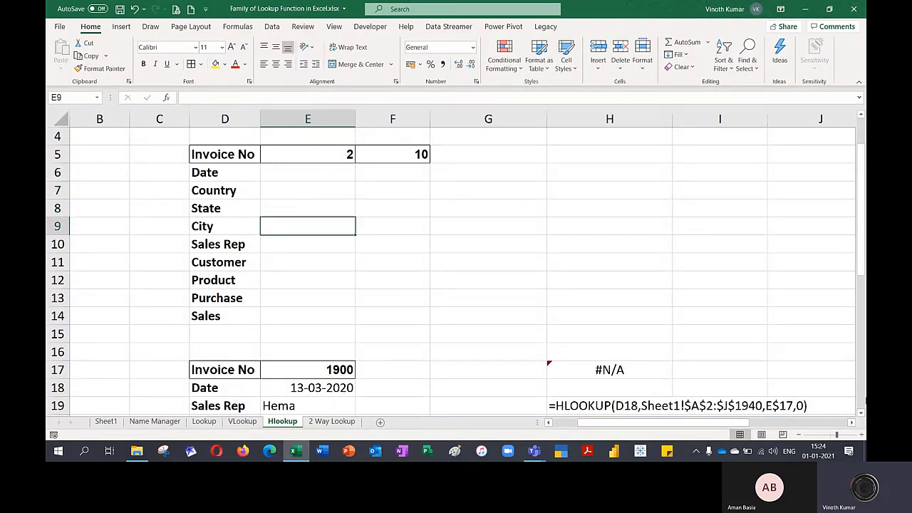
{"action": "key", "text": "Down"}
{"action": "key", "text": "Down"}
{"action": "key", "text": "Down"}
{"action": "key", "text": "Down"}
{"action": "key", "text": "Down"}
{"action": "key", "text": "Down"}
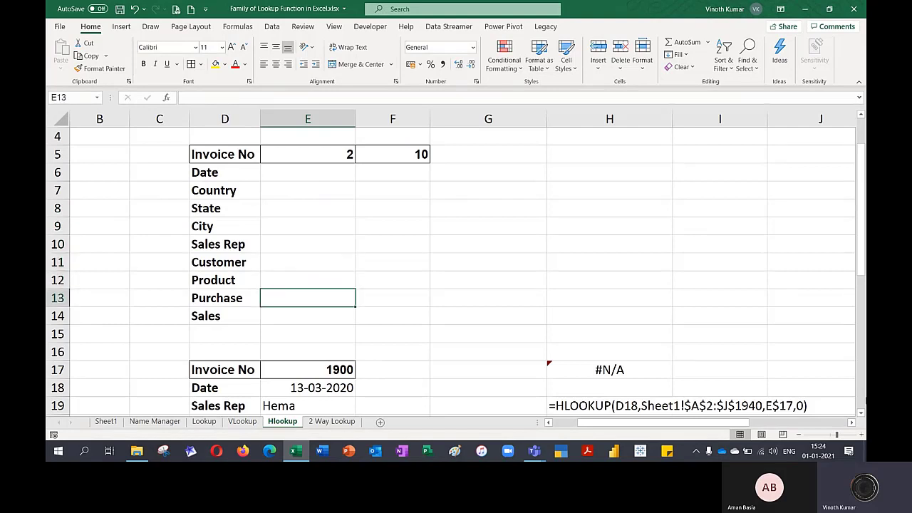
{"action": "key", "text": "Up"}
{"action": "key", "text": "Up"}
{"action": "key", "text": "Up"}
{"action": "key", "text": "Up"}
{"action": "key", "text": "Up"}
{"action": "key", "text": "Up"}
{"action": "key", "text": "Up"}
{"action": "key", "text": "Up"}
{"action": "key", "text": "Up"}
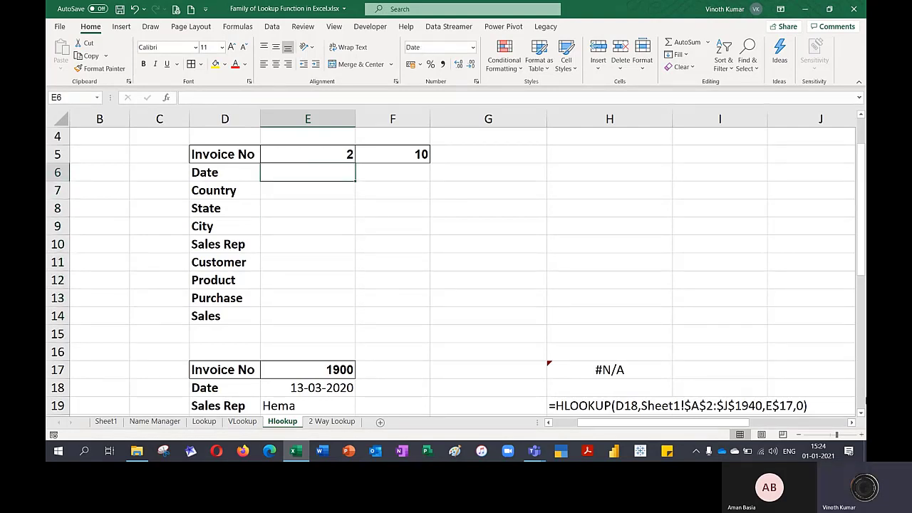
- Delete the second Invoice No block, from row 17 through the Profit row
{"action": "key", "text": "Down"}
{"action": "key", "text": "Down"}
{"action": "key", "text": "Down"}
{"action": "key", "text": "Down"}
{"action": "key", "text": "Down"}
{"action": "key", "text": "Down"}
{"action": "key", "text": "Down"}
{"action": "key", "text": "Down"}
{"action": "key", "text": "Down"}
{"action": "key", "text": "Down"}
{"action": "key", "text": "Down"}
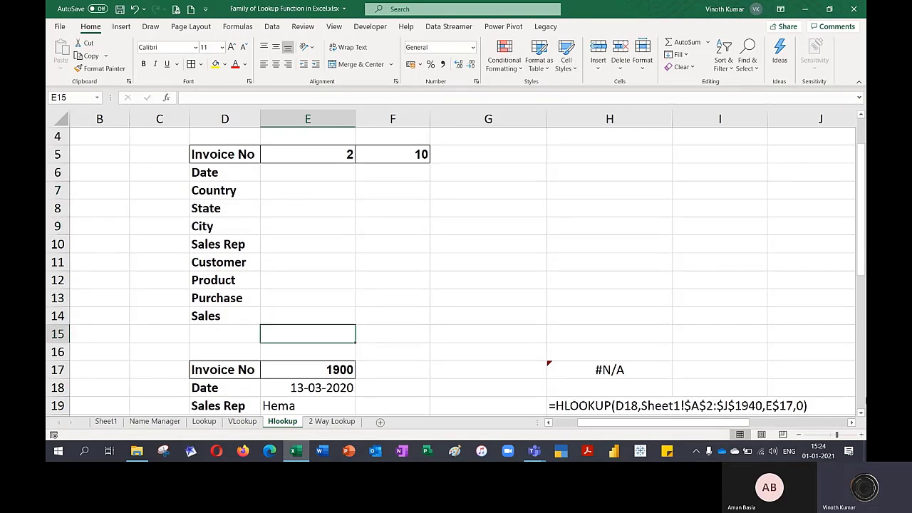
{"action": "key", "text": "shift+space"}
{"action": "key", "text": "ctrl+minus"}
{"action": "key", "text": "ctrl+minus"}
{"action": "key", "text": "ctrl+minus"}
{"action": "key", "text": "ctrl+minus"}
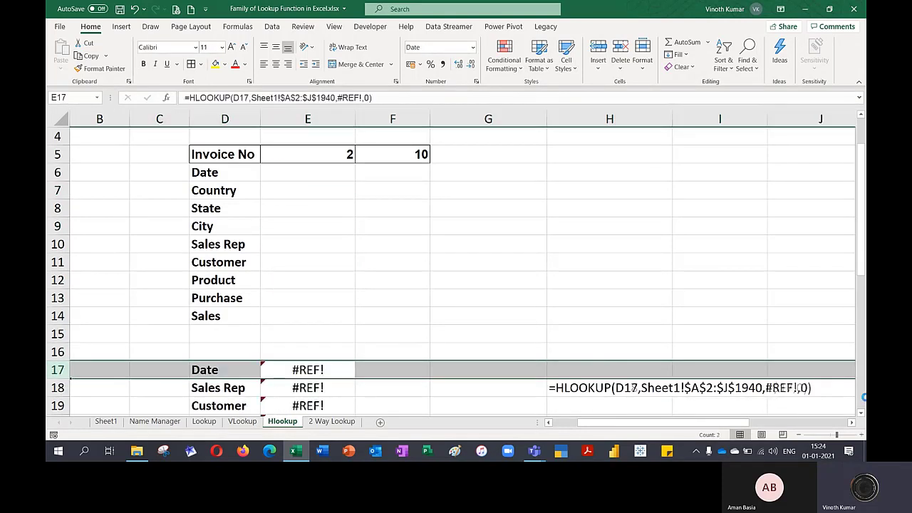
{"action": "key", "text": "ctrl+minus"}
{"action": "key", "text": "ctrl+minus"}
{"action": "key", "text": "ctrl+minus"}
{"action": "key", "text": "ctrl+minus"}
{"action": "key", "text": "ctrl+minus"}
{"action": "key", "text": "ctrl+minus"}
{"action": "key", "text": "ctrl+minus"}
{"action": "key", "text": "ctrl+minus"}
{"action": "key", "text": "ctrl+minus"}
{"action": "key", "text": "ctrl+minus"}
{"action": "key", "text": "ctrl+minus"}
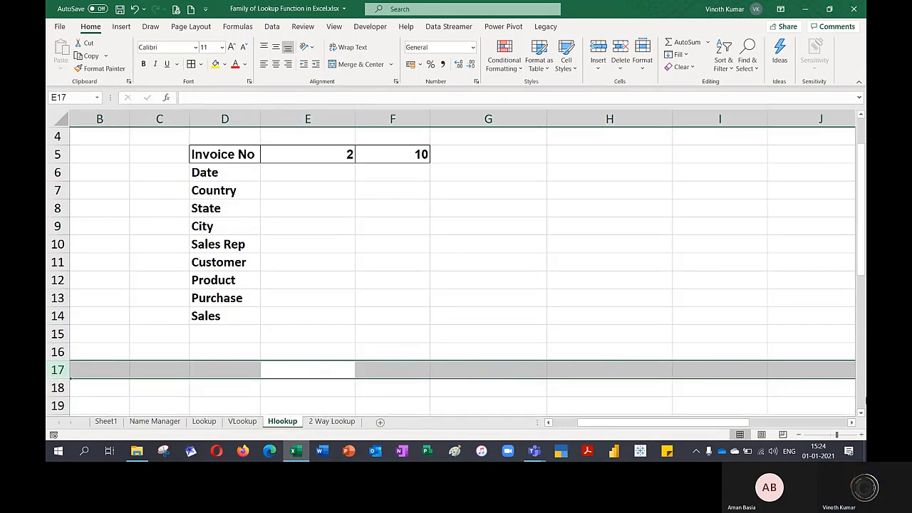
- Start an HLOOKUP formula in the first invoice's Date cell E6 with E$5 as its lookup value
{"action": "key", "text": "Up"}
{"action": "key", "text": "Up"}
{"action": "key", "text": "Up"}
{"action": "key", "text": "Up"}
{"action": "key", "text": "Up"}
{"action": "key", "text": "Up"}
{"action": "key", "text": "Up"}
{"action": "key", "text": "Up"}
{"action": "key", "text": "Up"}
{"action": "key", "text": "Up"}
{"action": "key", "text": "Up"}
{"action": "key", "text": "Down"}
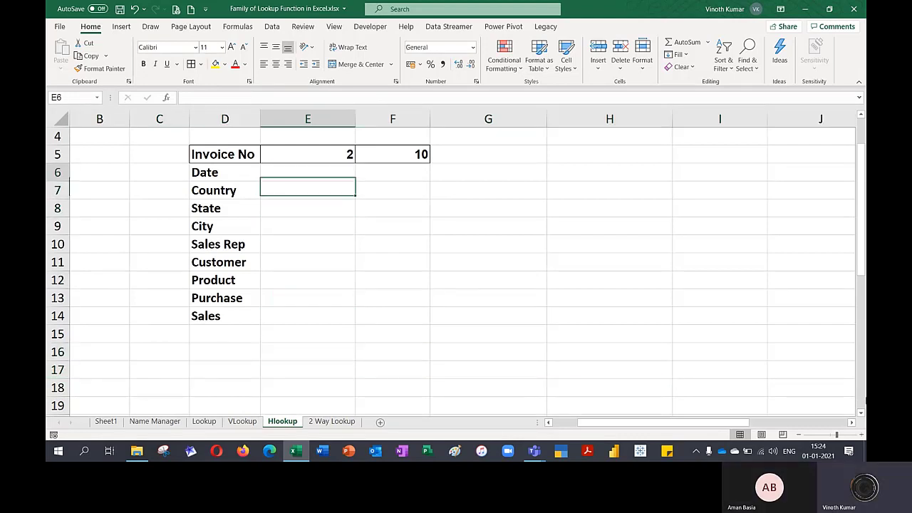
{"action": "key", "text": "Up"}
{"action": "type", "text": "=hlo"}
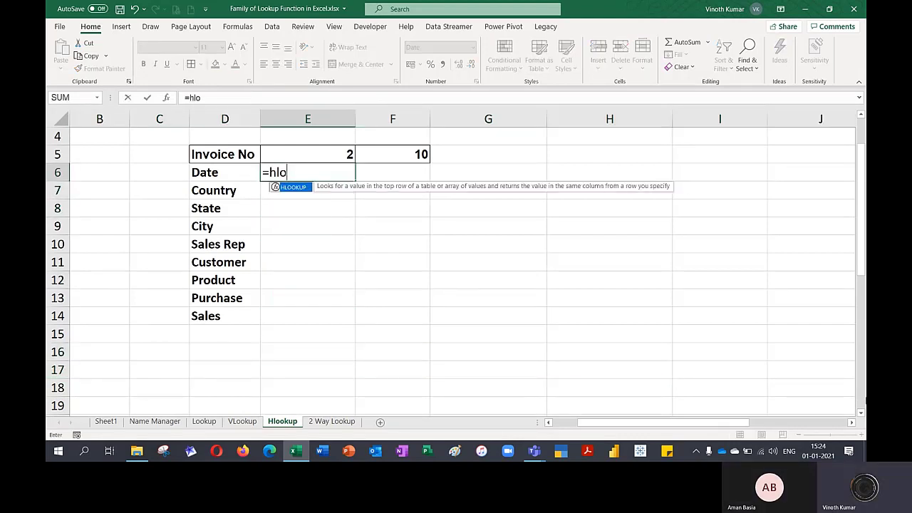
{"action": "key", "text": "Tab"}
{"action": "key", "text": "ctrl+a"}
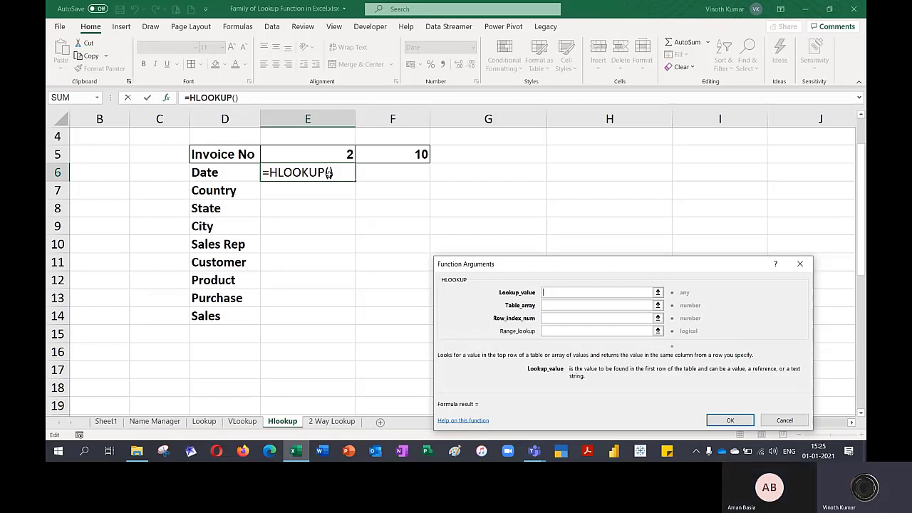
{"action": "left_click", "coordinate": [296, 149]}
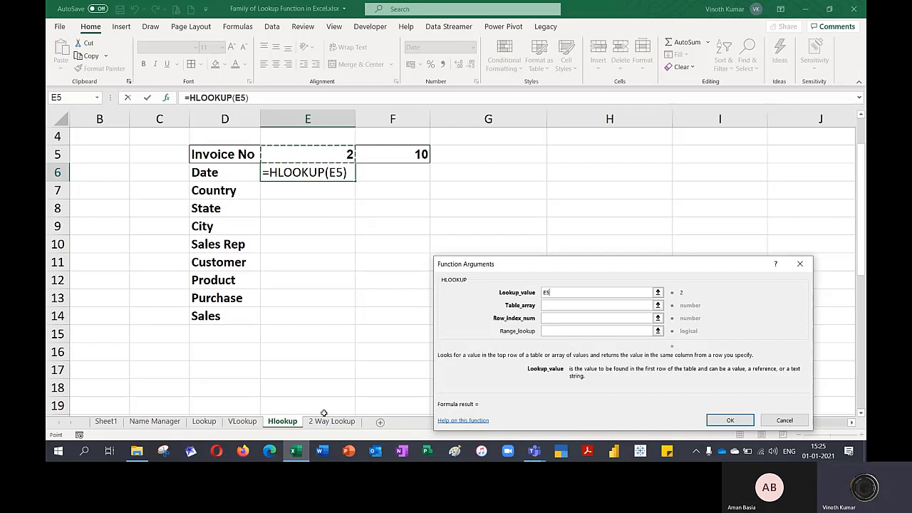
{"action": "key", "text": "F4"}
{"action": "key", "text": "F4"}
{"action": "key", "text": "Tab"}
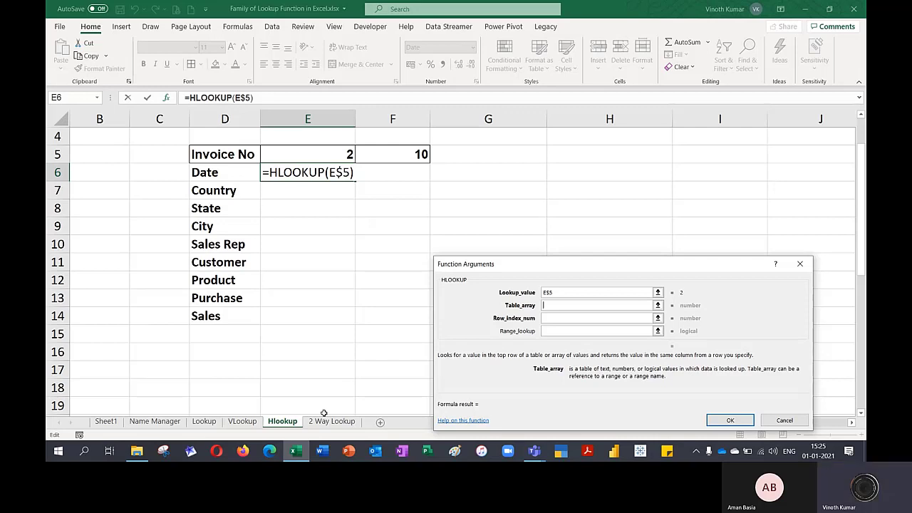
- Set the HLOOKUP table array to the named range SalesData
{"action": "key", "text": "F3"}
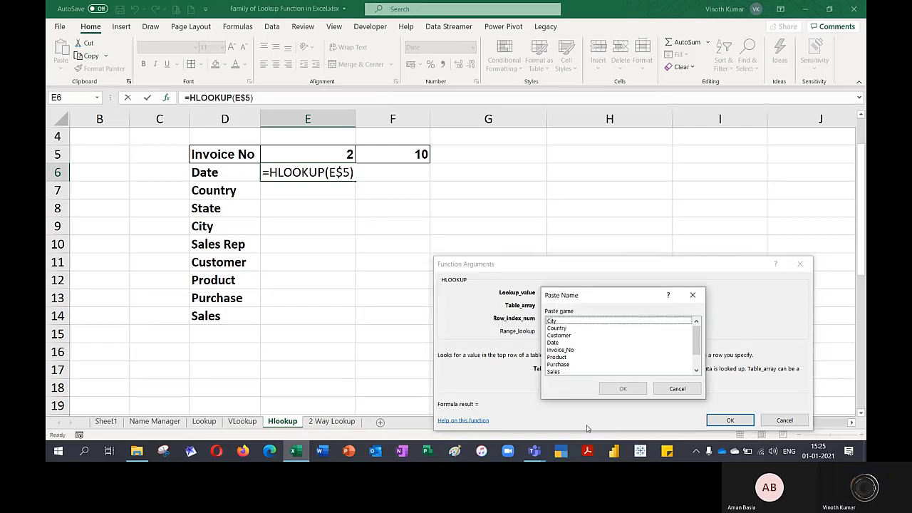
{"action": "left_click_drag", "start_coordinate": [697, 343], "coordinate": [697, 353]}
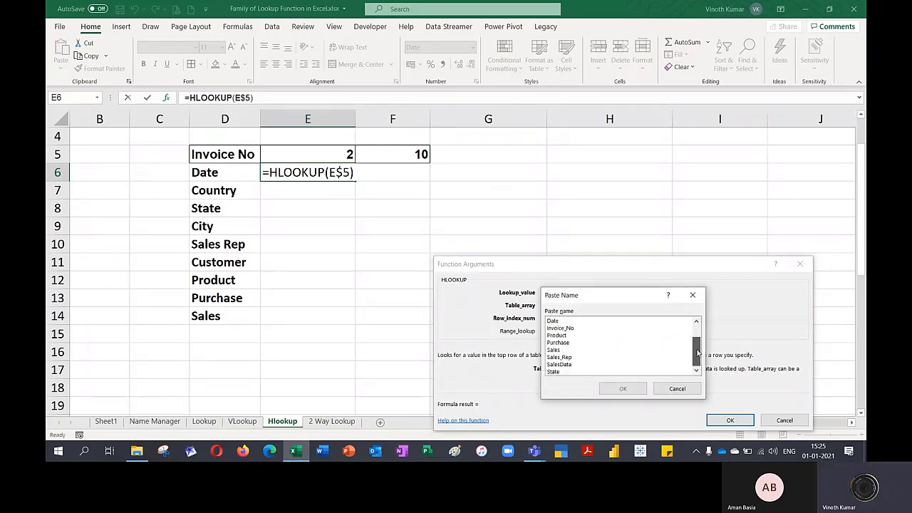
{"action": "left_click", "coordinate": [570, 364]}
{"action": "left_click", "coordinate": [620, 389]}
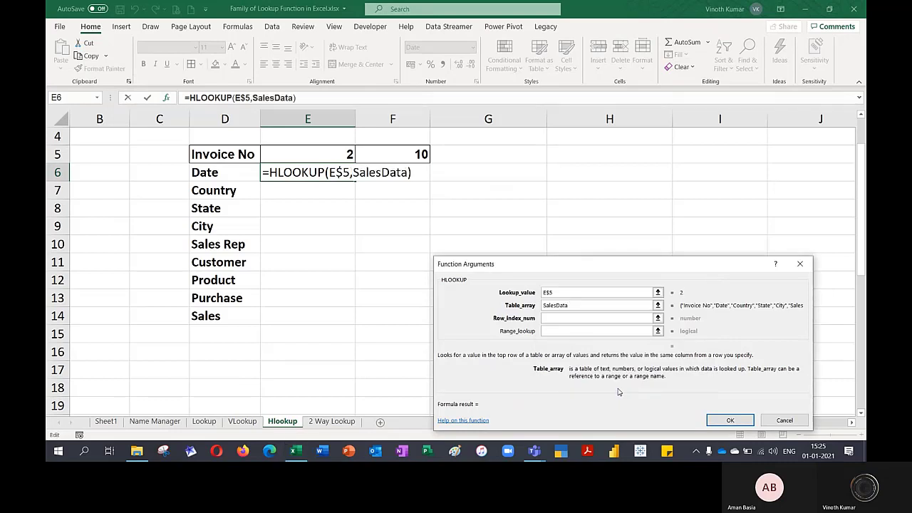
{"action": "key", "text": "Tab"}
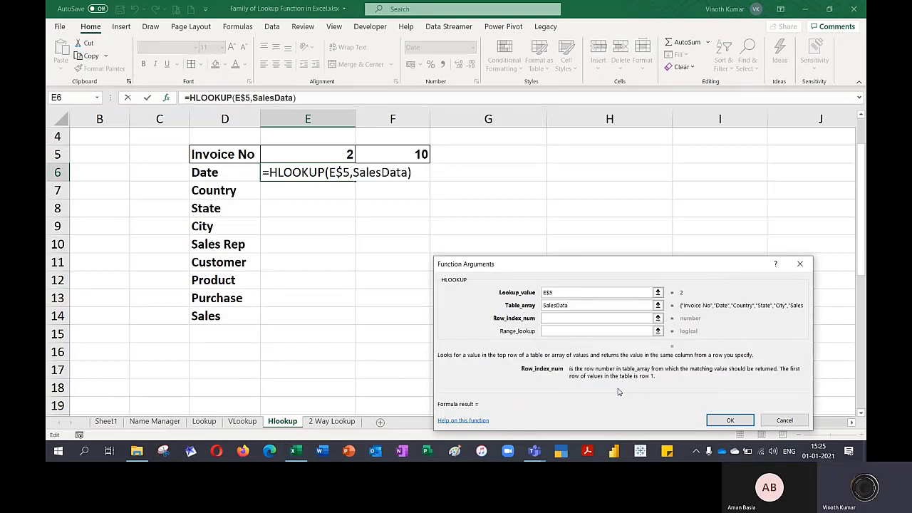
- Complete the HLOOKUP formula with $D6 as the row index and 0 as the range lookup
{"action": "left_click", "coordinate": [204, 173]}
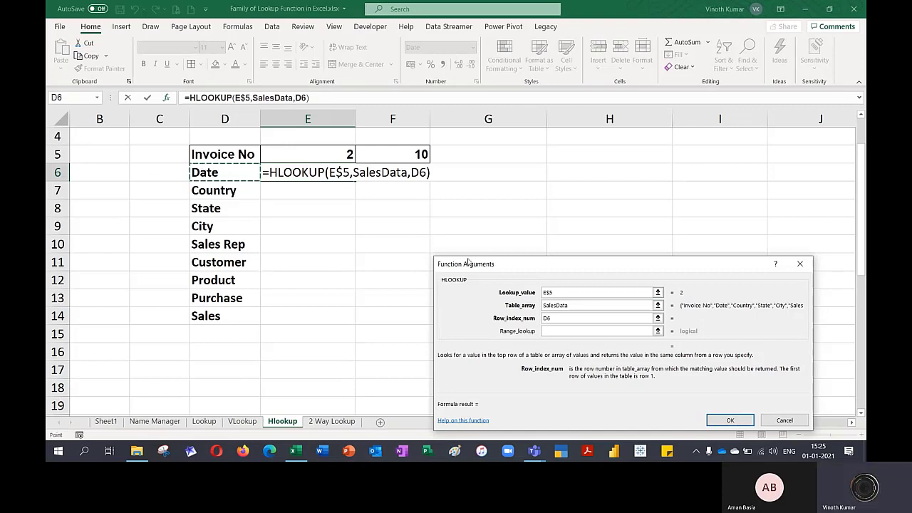
{"action": "key", "text": "F4"}
{"action": "key", "text": "F4"}
{"action": "key", "text": "F4"}
{"action": "key", "text": "Tab"}
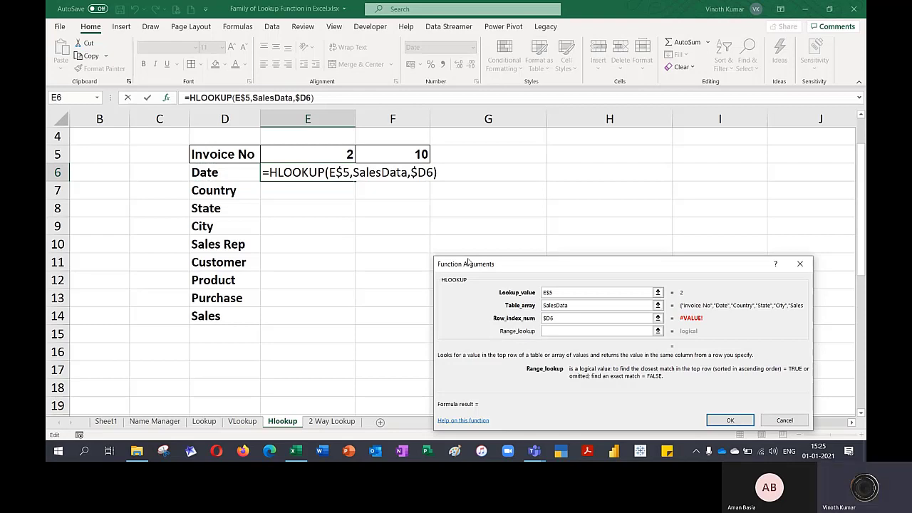
{"action": "type", "text": "0"}
{"action": "key", "text": "Return"}
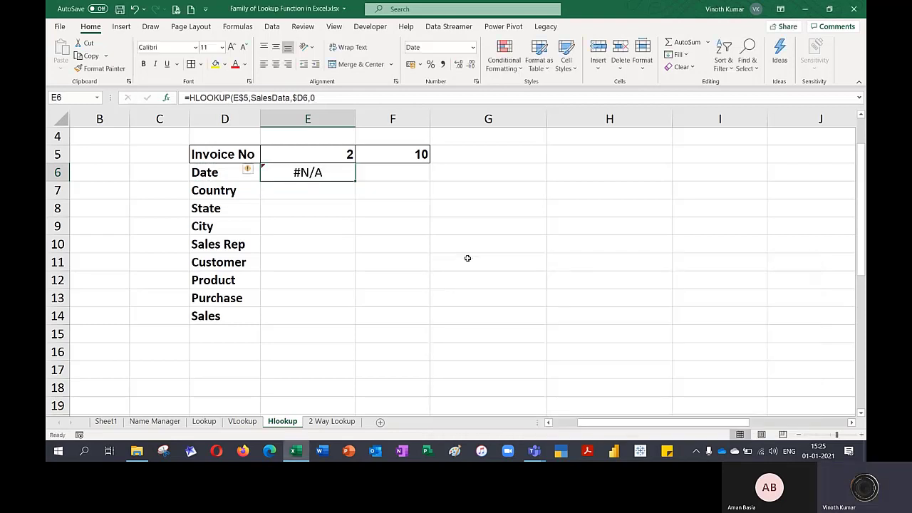
- Remove the range lookup argument from the HLOOKUP formula in E6
{"action": "key", "text": "F2"}
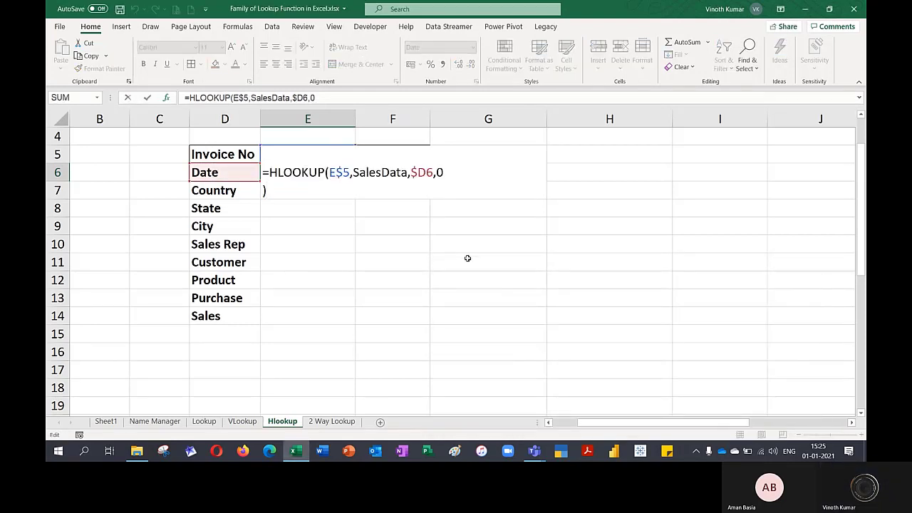
{"action": "type", "text": ")"}
{"action": "key", "text": "Left"}
{"action": "key", "text": "BackSpace"}
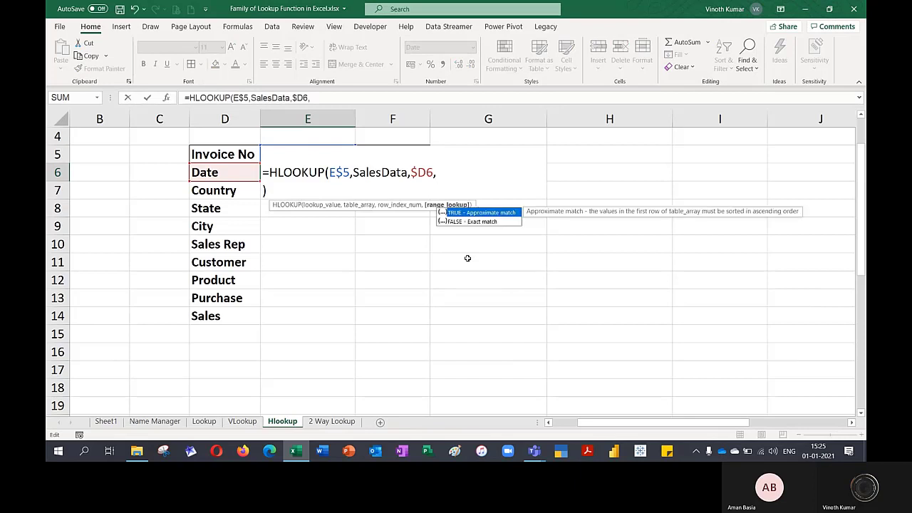
{"action": "key", "text": "BackSpace"}
{"action": "key", "text": "Home"}
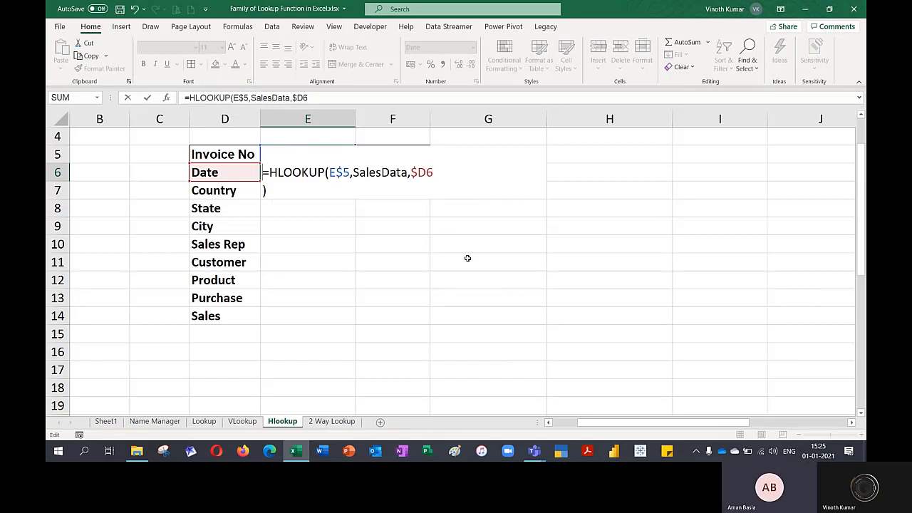
{"action": "key", "text": "ctrl+Return"}
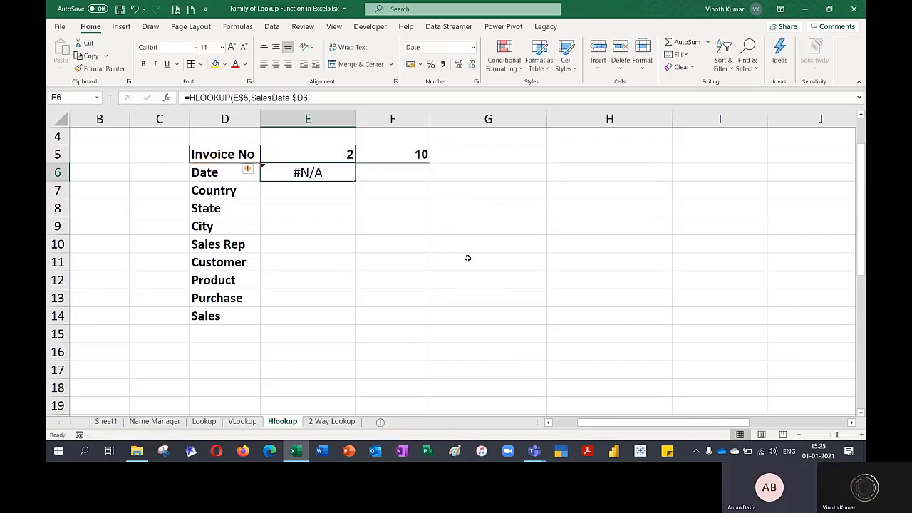
- Undo the new formula, the row deletions, the invoice number deletion and the earlier clearing of the lookup results
{"action": "key", "text": "Up"}
{"action": "key", "text": "ctrl+z"}
{"action": "key", "text": "ctrl+z"}
{"action": "key", "text": "ctrl+z"}
{"action": "key", "text": "ctrl+z"}
{"action": "key", "text": "ctrl+z"}
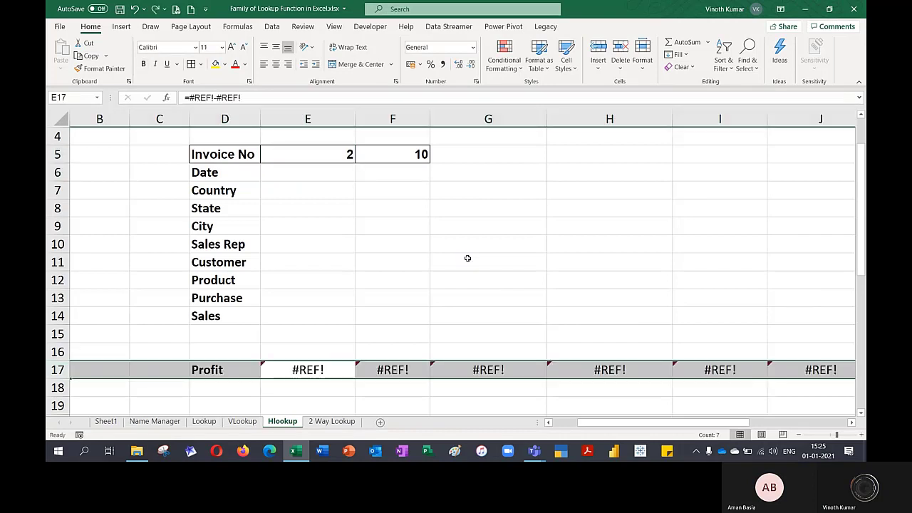
{"action": "key", "text": "ctrl+z"}
{"action": "key", "text": "ctrl+z"}
{"action": "key", "text": "ctrl+z"}
{"action": "key", "text": "ctrl+z"}
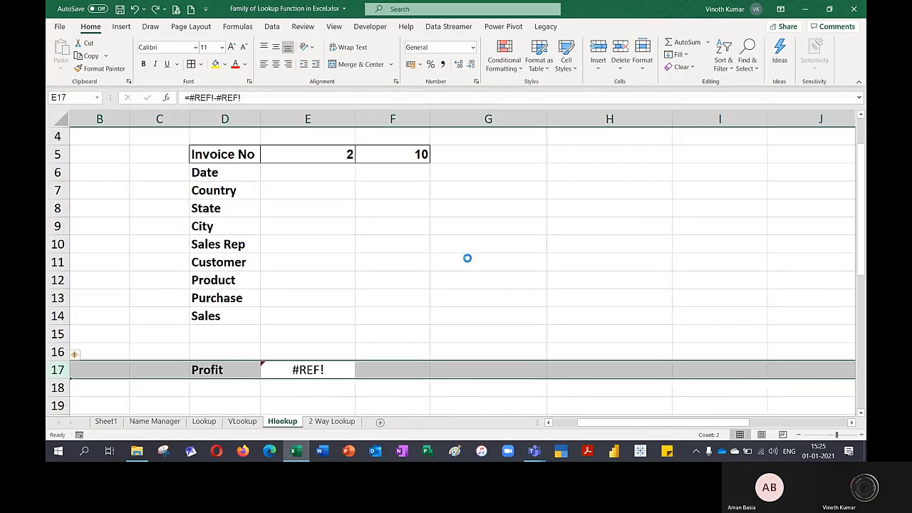
{"action": "key", "text": "ctrl+z"}
{"action": "key", "text": "ctrl+z"}
{"action": "key", "text": "ctrl+z"}
{"action": "key", "text": "ctrl+z"}
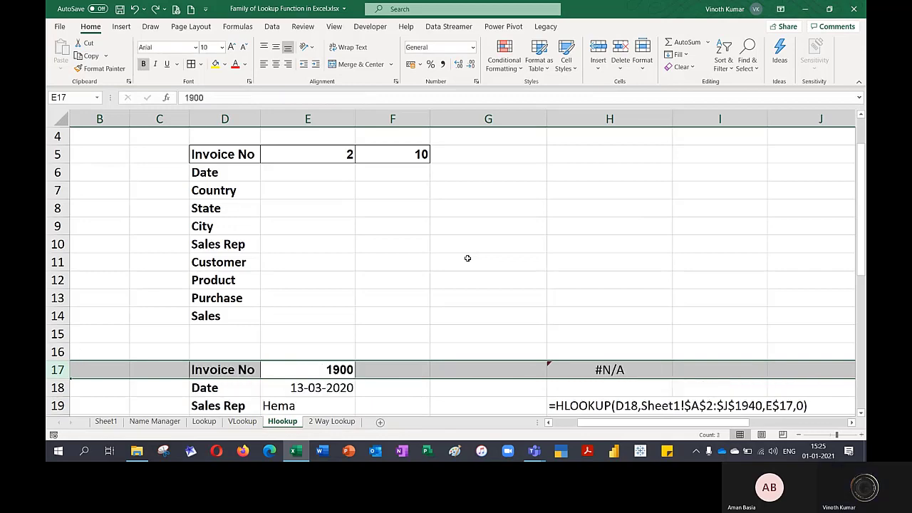
{"action": "key", "text": "ctrl+z"}
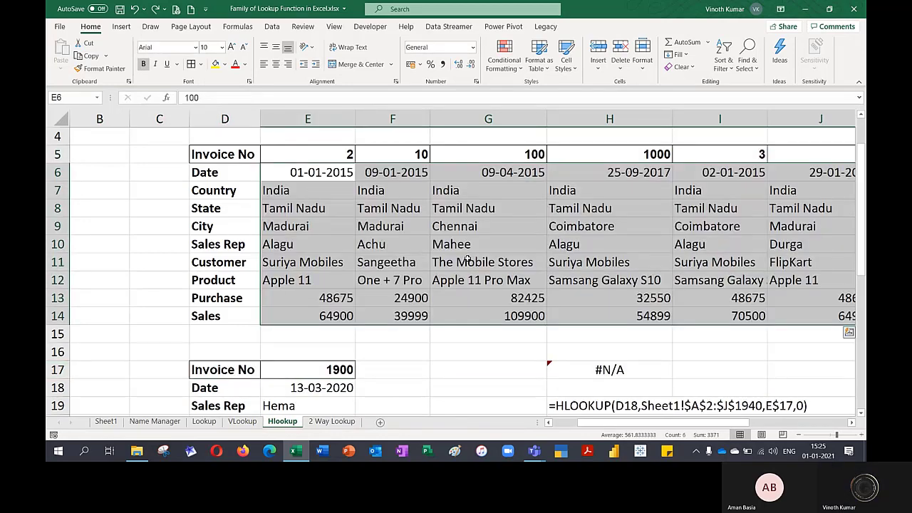
{"action": "key", "text": "ctrl+z"}
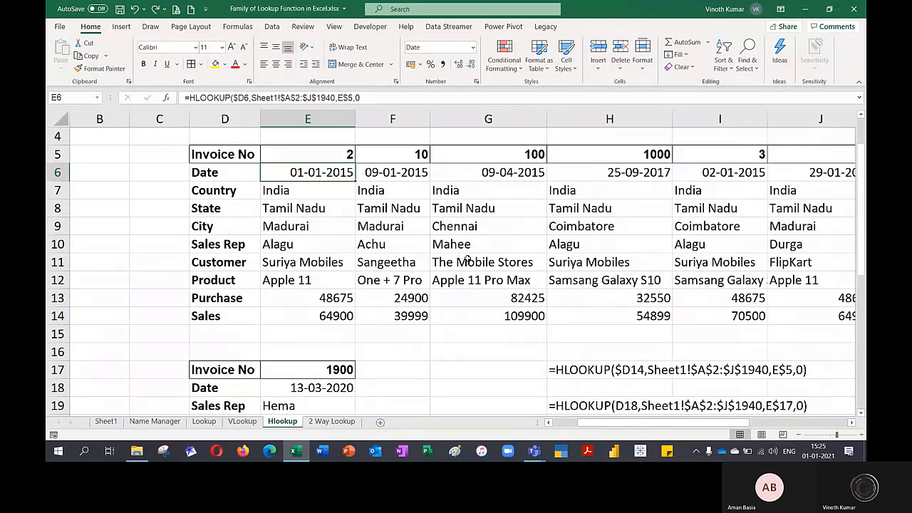
- Inspect the original HLOOKUP formula in E6 and clear the lookup results under the invoice numbers in rows 6 to 14
{"action": "key", "text": "F2"}
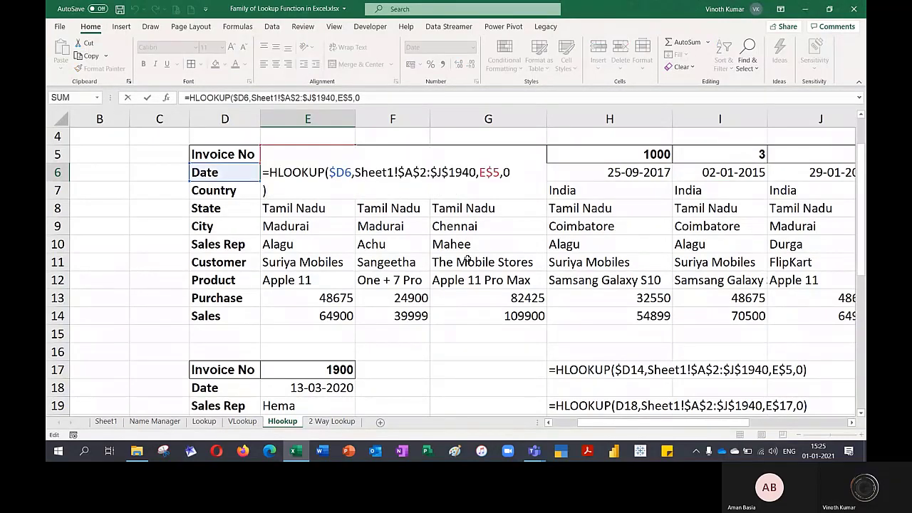
{"action": "key", "text": "Escape"}
{"action": "key", "text": "ctrl+shift+Down"}
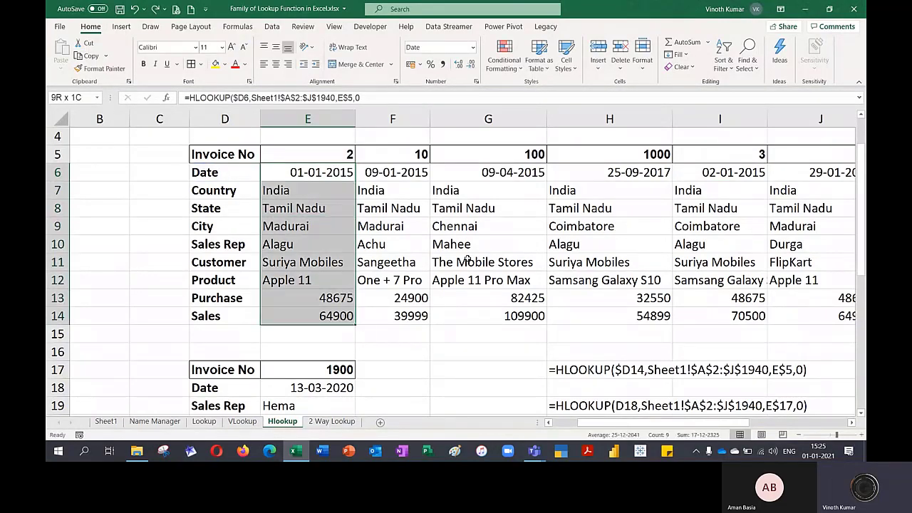
{"action": "key", "text": "ctrl+z"}
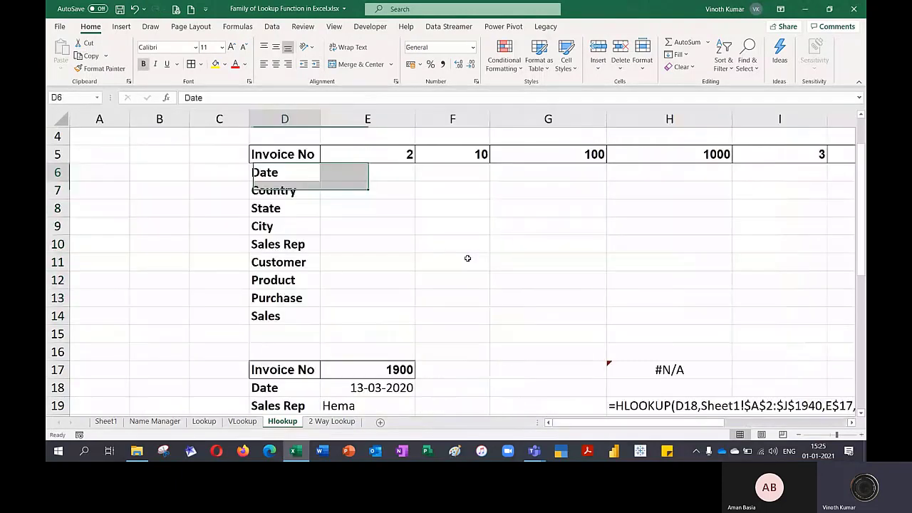
- Start a new HLOOKUP formula in E6 with the Date label as the column-locked lookup value $D6
{"action": "type", "text": "="}
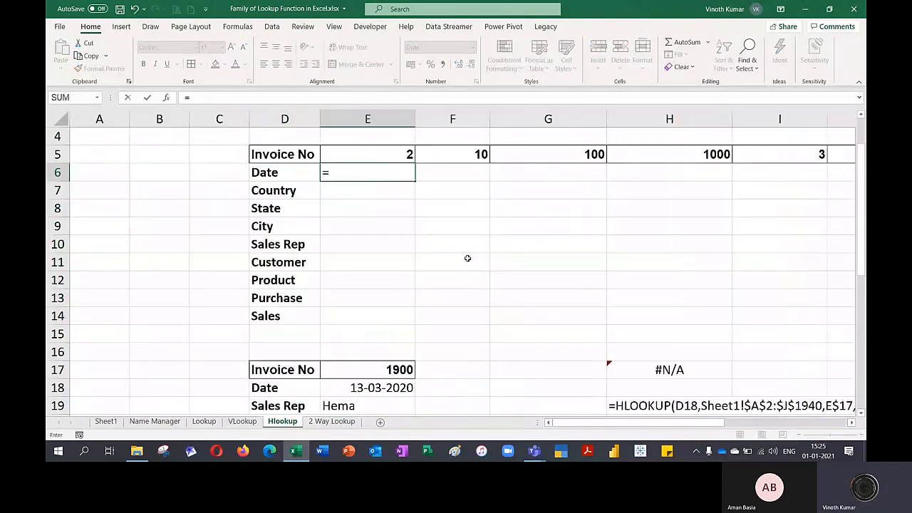
{"action": "type", "text": "hlo"}
{"action": "key", "text": "Tab"}
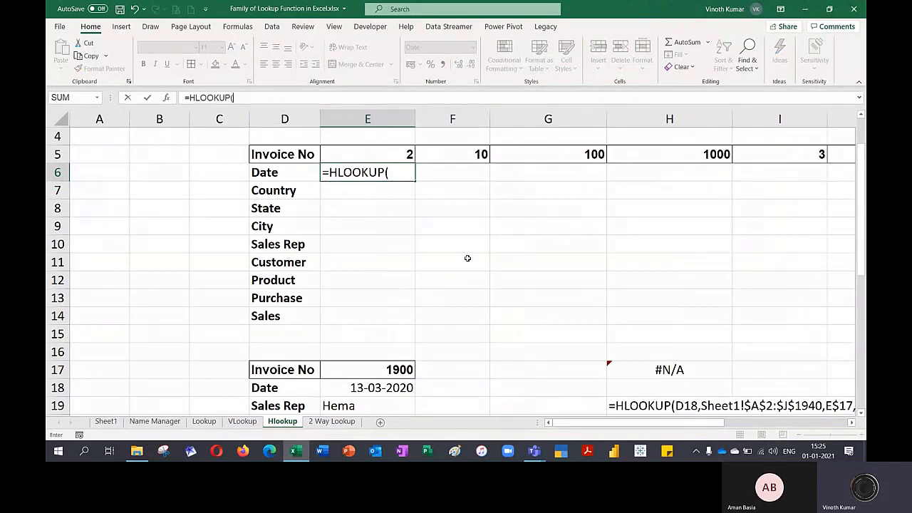
{"action": "key", "text": "ctrl+a"}
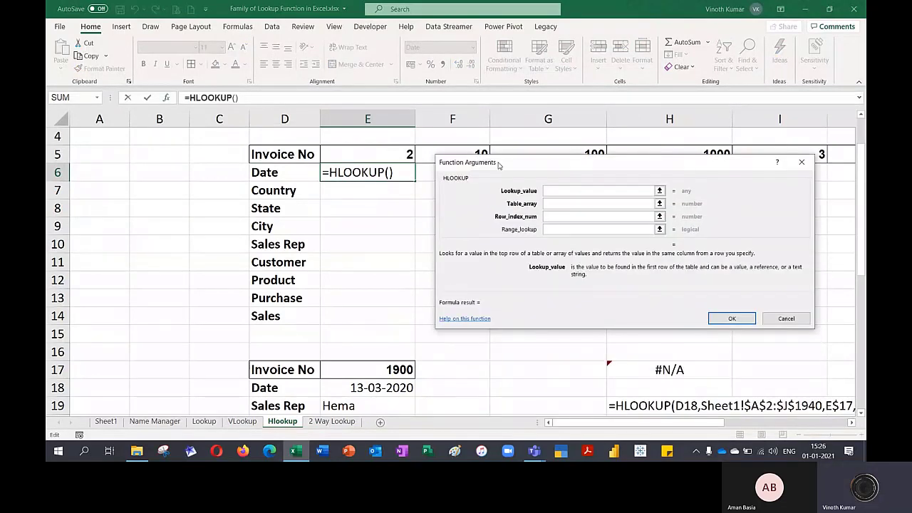
{"action": "left_click", "coordinate": [281, 174]}
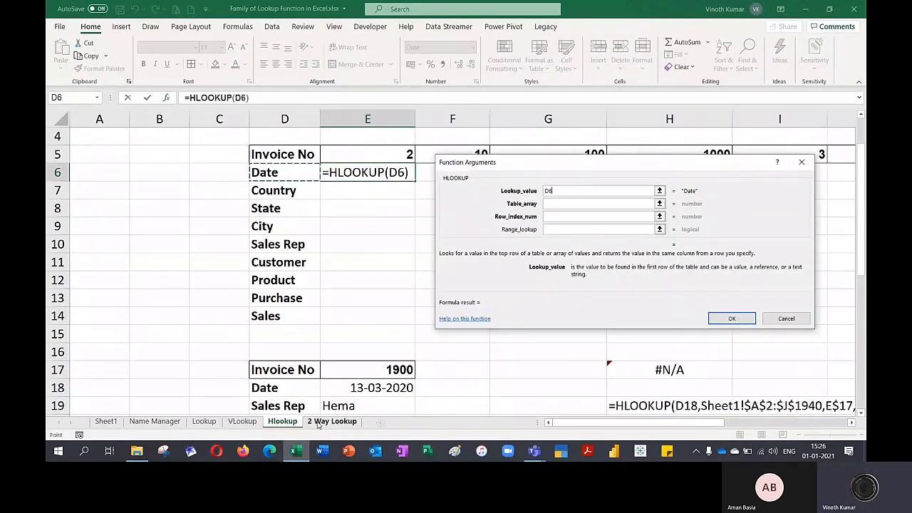
{"action": "key", "text": "F4"}
{"action": "key", "text": "F4"}
{"action": "key", "text": "F4"}
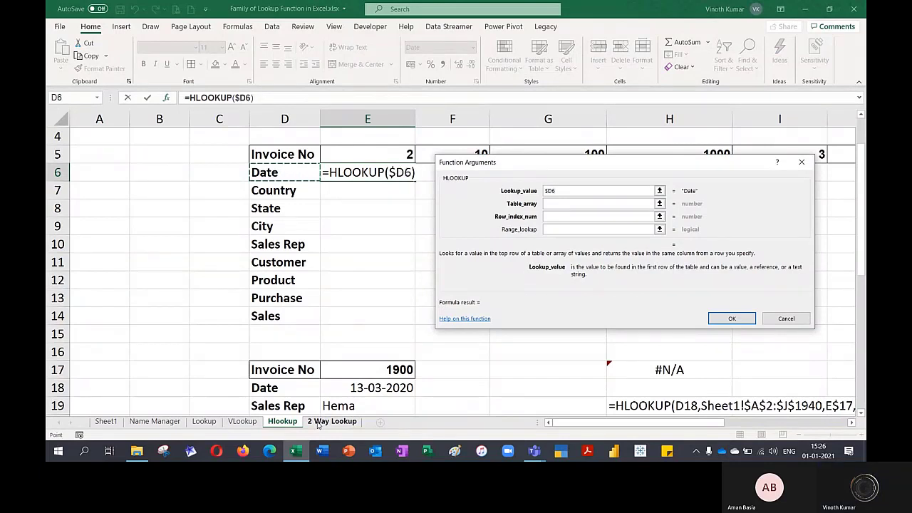
- Set the table array of the HLOOKUP formula to the named range SalesData
{"action": "key", "text": "Tab"}
{"action": "key", "text": "F3"}
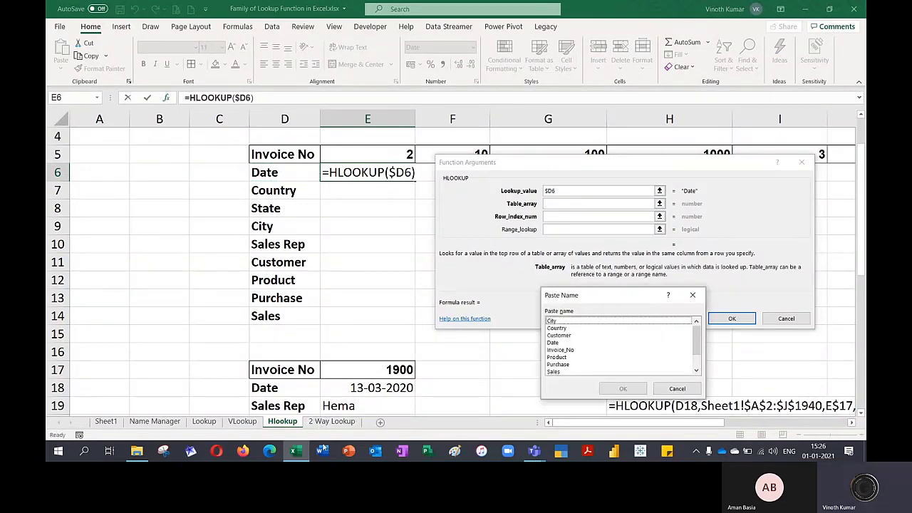
{"action": "scroll", "coordinate": [563, 367], "scroll_direction": "down", "scroll_amount": 1}
{"action": "left_click", "coordinate": [562, 362]}
{"action": "left_click", "coordinate": [611, 386]}
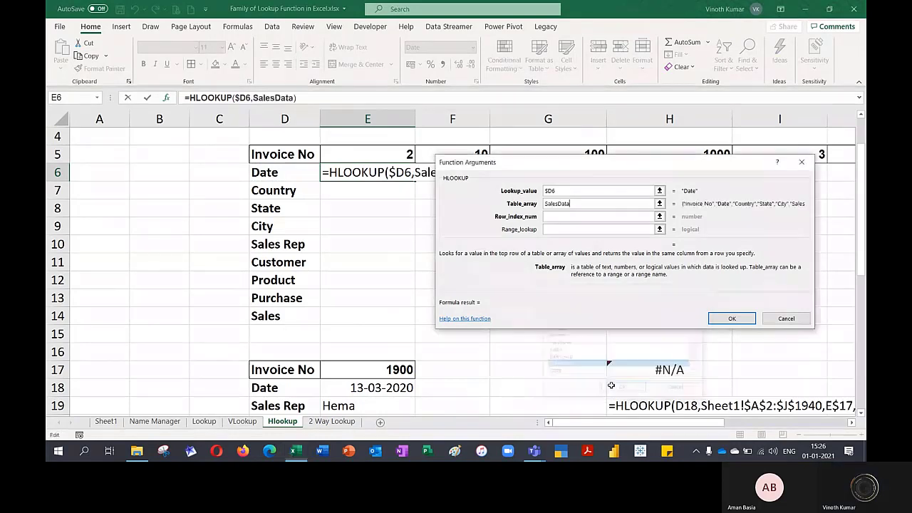
- Complete the HLOOKUP formula in E6 with row index E$5 and range lookup 0
{"action": "key", "text": "Tab"}
{"action": "left_click", "coordinate": [374, 161]}
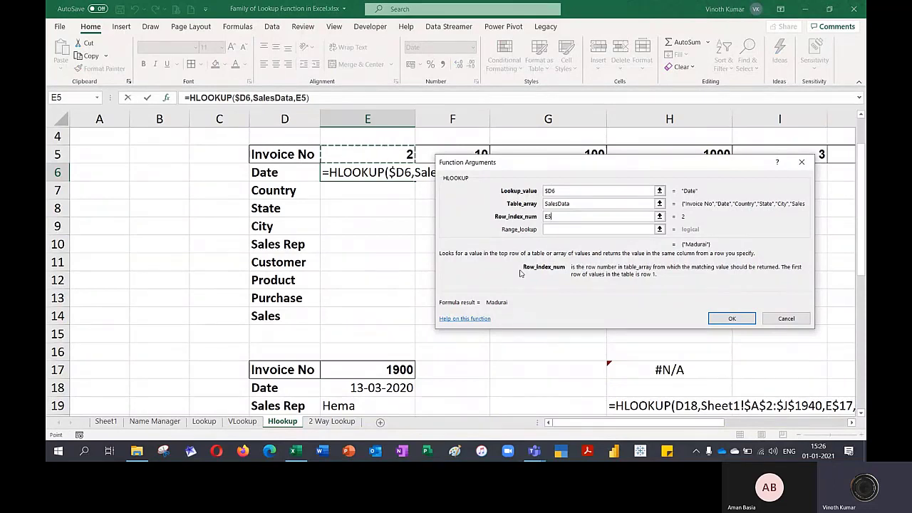
{"action": "key", "text": "F4"}
{"action": "key", "text": "F4"}
{"action": "key", "text": "Tab"}
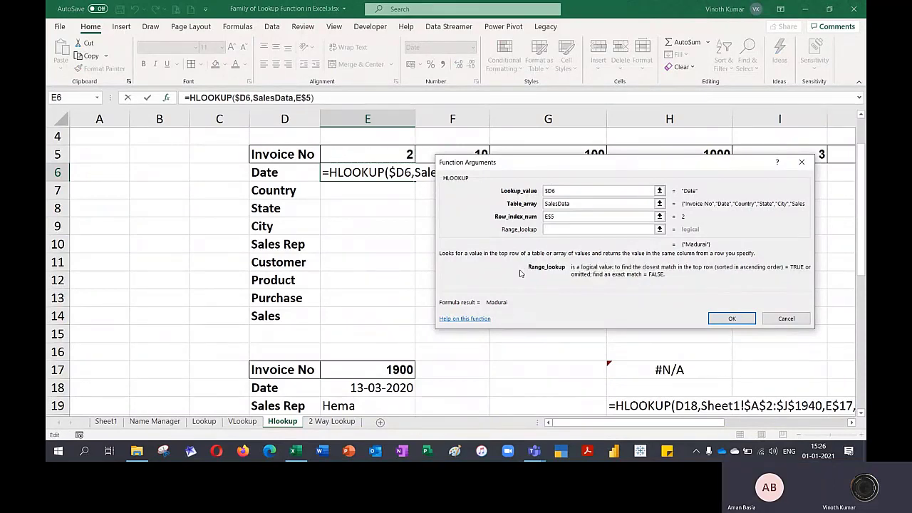
{"action": "type", "text": "0"}
{"action": "key", "text": "Return"}
- Fill the HLOOKUP formula from E6 down through the Sales row in E14
{"action": "key", "text": "shift+Down"}
{"action": "key", "text": "shift+Down"}
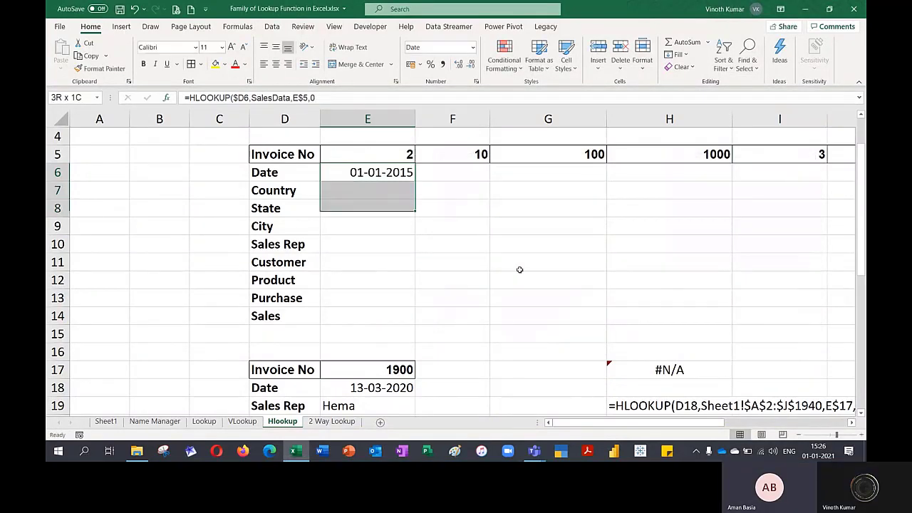
{"action": "key", "text": "shift+Down"}
{"action": "key", "text": "shift+Down"}
{"action": "key", "text": "shift+Down"}
{"action": "key", "text": "shift+Down"}
{"action": "key", "text": "shift+Down"}
{"action": "key", "text": "shift+Down"}
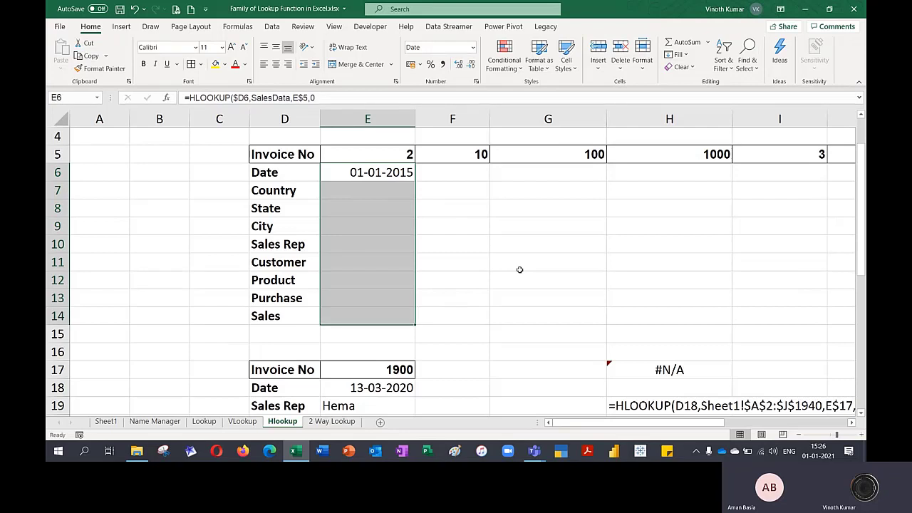
{"action": "key", "text": "ctrl+d"}
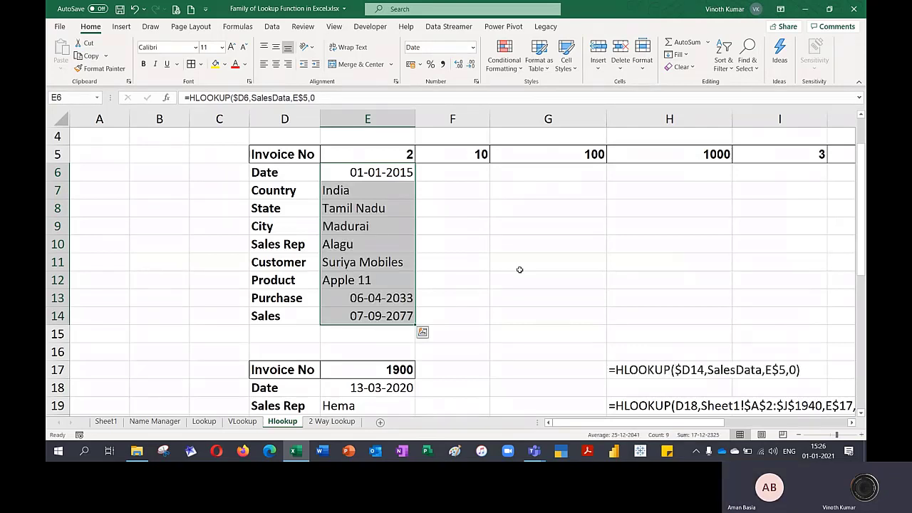
- Fill the formulas in E6:E14 across to the second invoice column, F6:F14
{"action": "key", "text": "Up"}
{"action": "key", "text": "Right"}
{"action": "key", "text": "Down"}
{"action": "key", "text": "Left"}
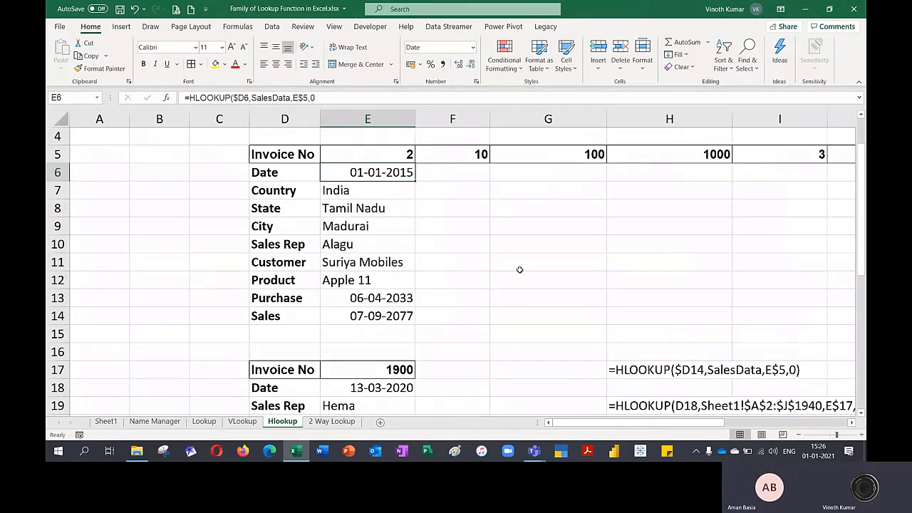
{"action": "key", "text": "shift+Right"}
{"action": "key", "text": "shift+Down"}
{"action": "key", "text": "shift+Down"}
{"action": "key", "text": "shift+Down"}
{"action": "key", "text": "shift+Down"}
{"action": "key", "text": "shift+Down"}
{"action": "key", "text": "shift+Down"}
{"action": "key", "text": "shift+Down"}
{"action": "key", "text": "shift+Down"}
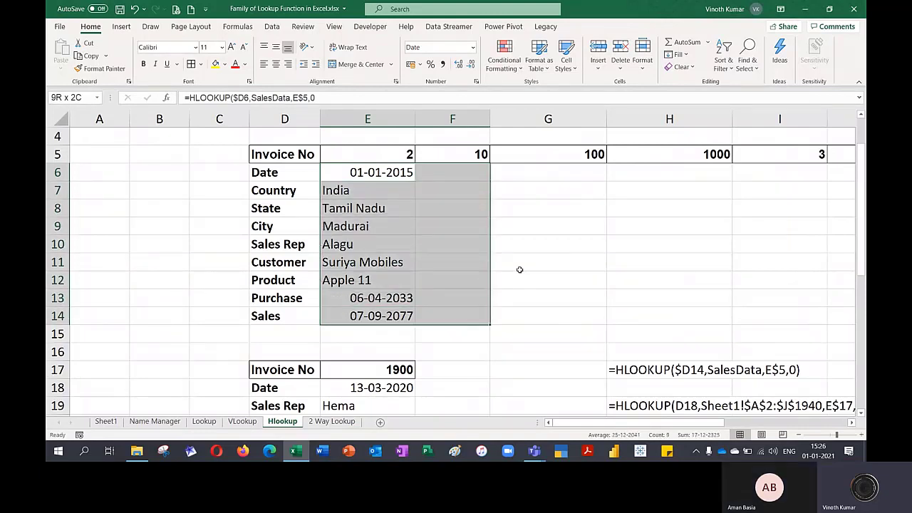
{"action": "key", "text": "ctrl+r"}
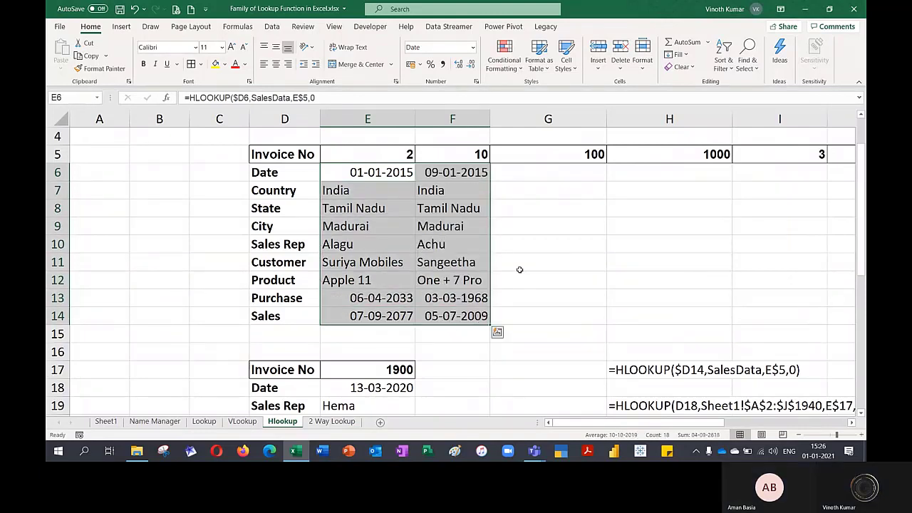
- Format the Purchase and Sales values in E13:F14 as Currency
{"action": "key", "text": "Down"}
{"action": "key", "text": "Down"}
{"action": "key", "text": "Down"}
{"action": "key", "text": "Down"}
{"action": "key", "text": "Down"}
{"action": "key", "text": "Down"}
{"action": "key", "text": "Down"}
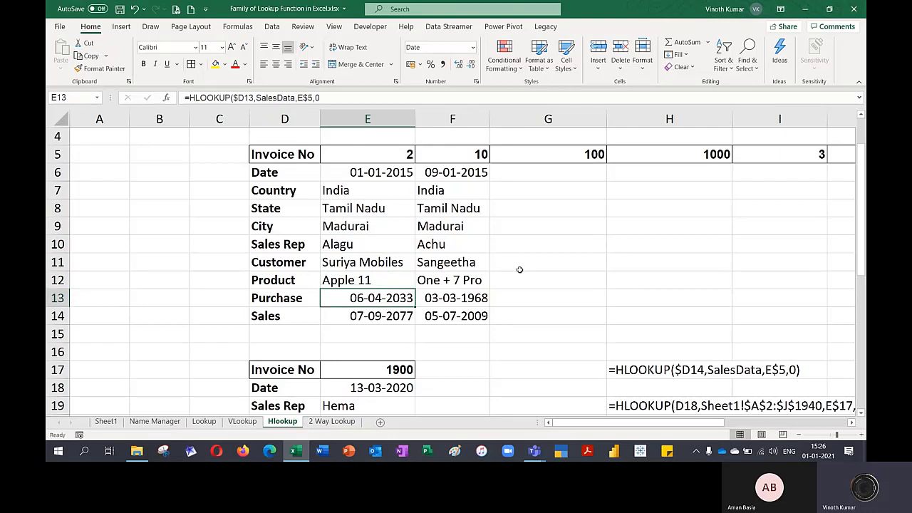
{"action": "key", "text": "shift+Right"}
{"action": "key", "text": "shift+Down"}
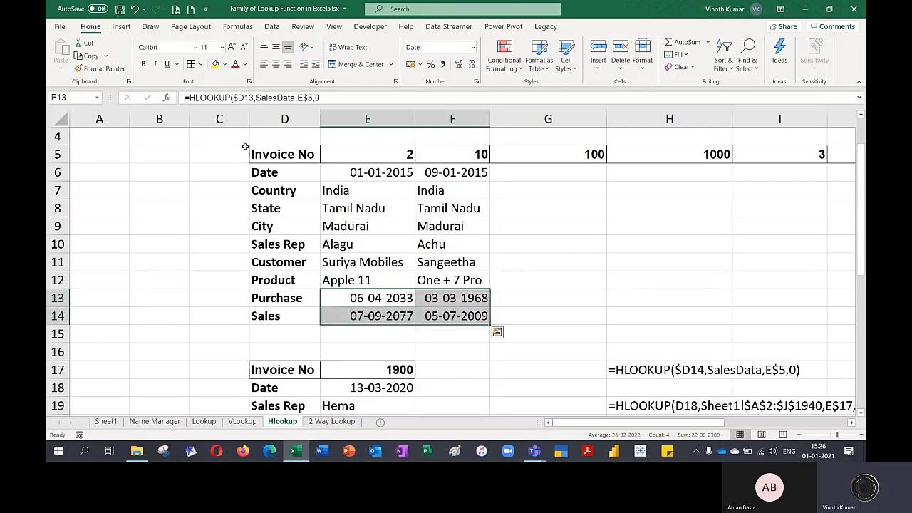
{"action": "left_click", "coordinate": [472, 47]}
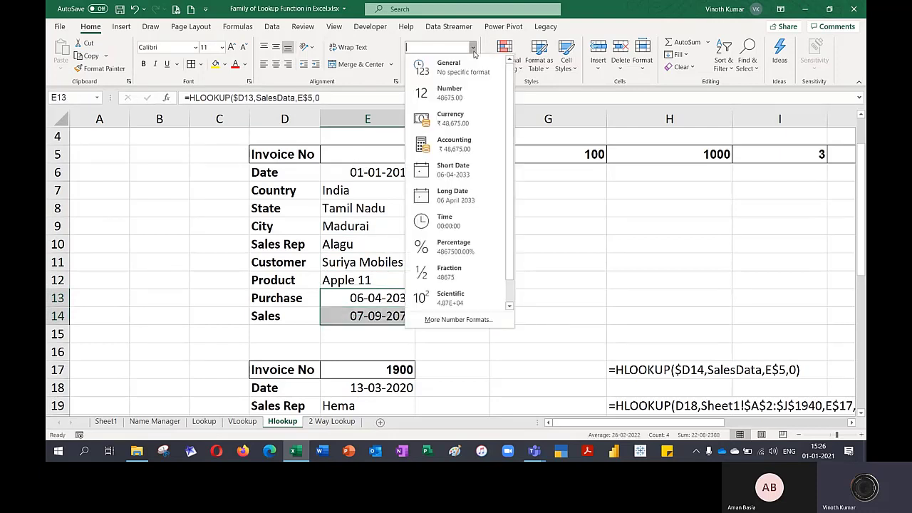
{"action": "left_click", "coordinate": [451, 126]}
{"action": "left_click", "coordinate": [561, 266]}
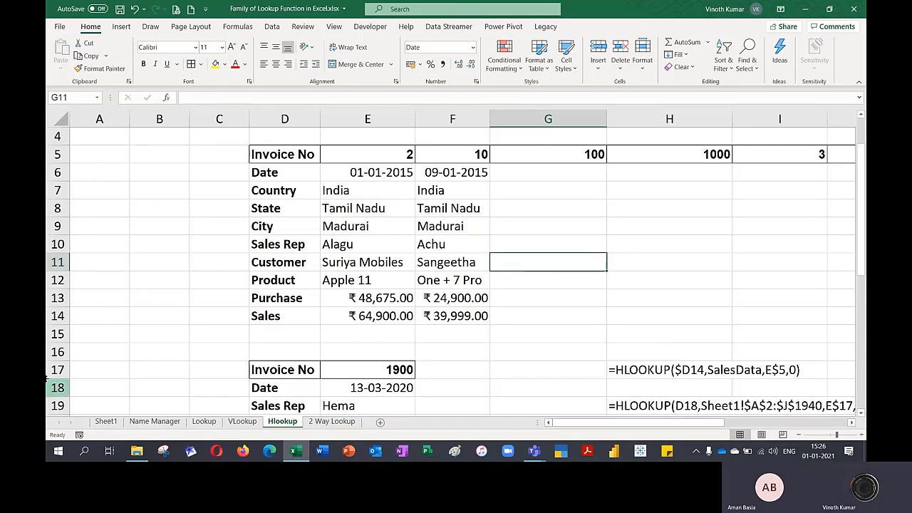
- Delete row 16 and all rows below it, removing the old lookup examples under the table
{"action": "left_click", "coordinate": [50, 352]}
{"action": "key", "text": "ctrl+shift+Down"}
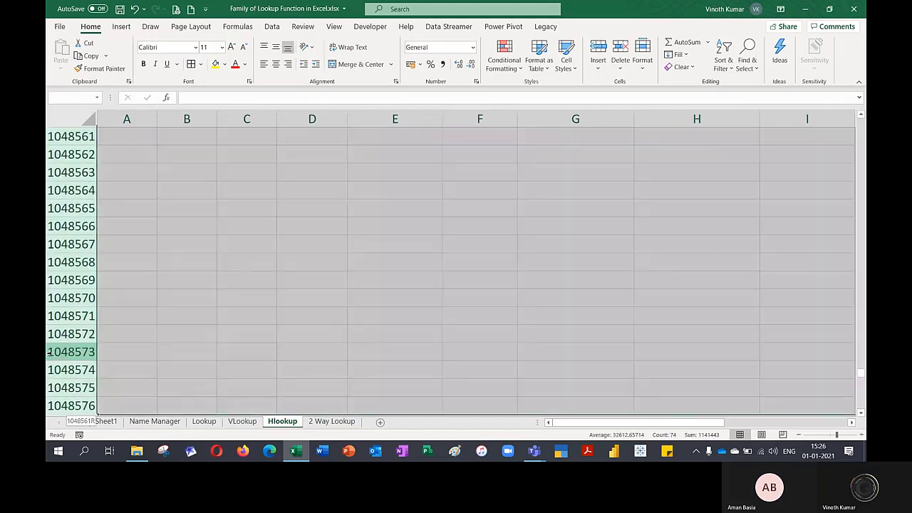
{"action": "key", "text": "ctrl+minus"}
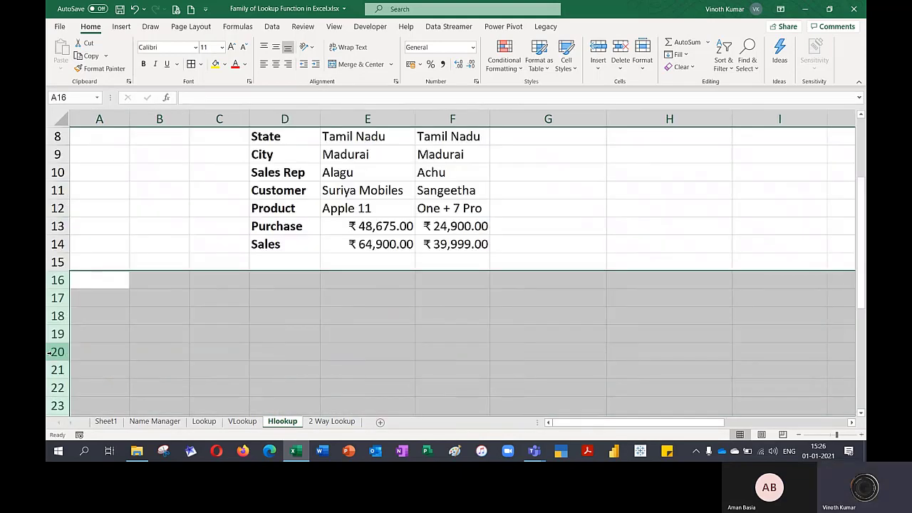
- Clear the unused invoice numbers from G5 through L5 in the table header
{"action": "key", "text": "ctrl+Home"}
{"action": "key", "text": "Right"}
{"action": "key", "text": "Right"}
{"action": "key", "text": "Right"}
{"action": "key", "text": "Right"}
{"action": "key", "text": "Right"}
{"action": "key", "text": "Right"}
{"action": "key", "text": "Right"}
{"action": "key", "text": "Right"}
{"action": "key", "text": "Right"}
{"action": "key", "text": "Down"}
{"action": "key", "text": "Left"}
{"action": "key", "text": "Left"}
{"action": "key", "text": "Left"}
{"action": "key", "text": "Down"}
{"action": "key", "text": "Down"}
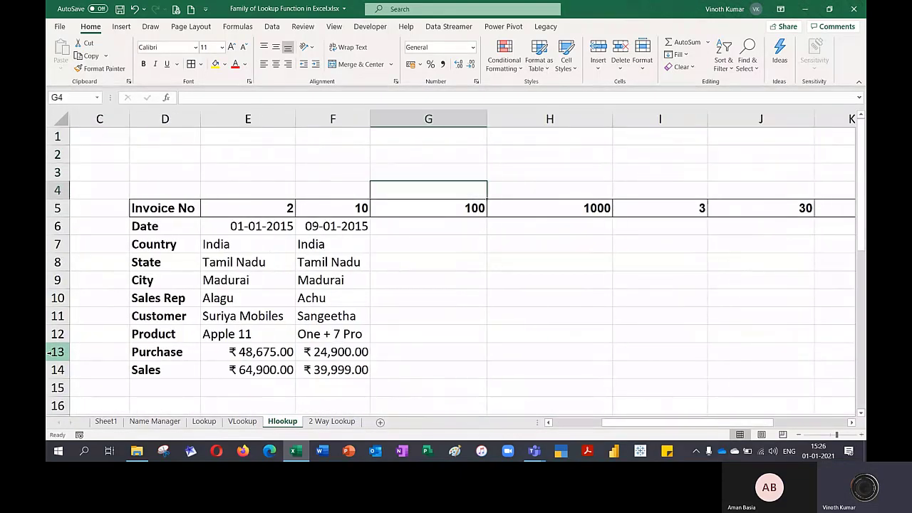
{"action": "key", "text": "Down"}
{"action": "key", "text": "ctrl+shift+Right"}
{"action": "key", "text": "Delete"}
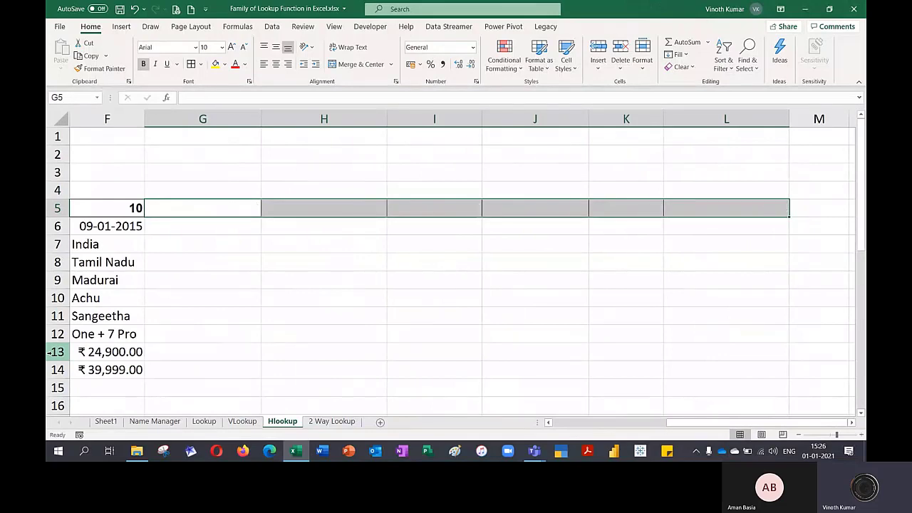
- Delete the six emptied invoice columns G through L
{"action": "key", "text": "Left"}
{"action": "key", "text": "Right"}
{"action": "key", "text": "ctrl+minus"}
{"action": "key", "text": "ctrl+minus"}
{"action": "key", "text": "ctrl+minus"}
{"action": "key", "text": "ctrl+minus"}
{"action": "key", "text": "ctrl+minus"}
{"action": "key", "text": "ctrl+minus"}
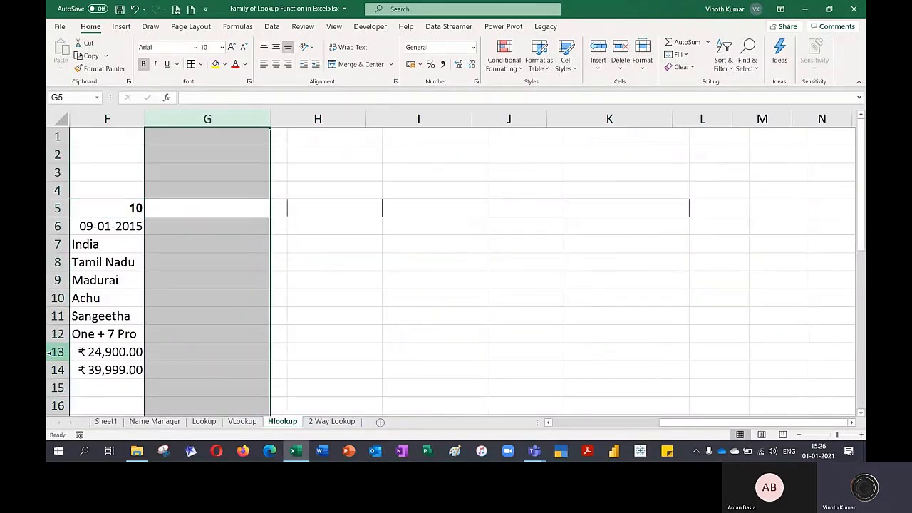
- Delete column F with the second invoice so that only one invoice column remains
{"action": "key", "text": "Left"}
{"action": "key", "text": "Left"}
{"action": "key", "text": "Left"}
{"action": "key", "text": "Left"}
{"action": "key", "text": "Left"}
{"action": "key", "text": "Left"}
{"action": "key", "text": "Right"}
{"action": "key", "text": "Right"}
{"action": "key", "text": "Right"}
{"action": "key", "text": "Right"}
{"action": "key", "text": "Right"}
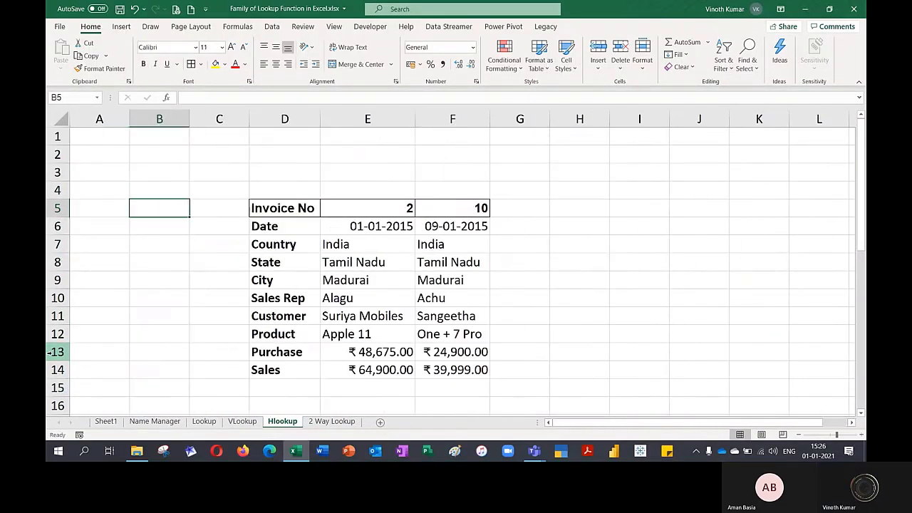
{"action": "key", "text": "ctrl+space"}
{"action": "key", "text": "ctrl+minus"}
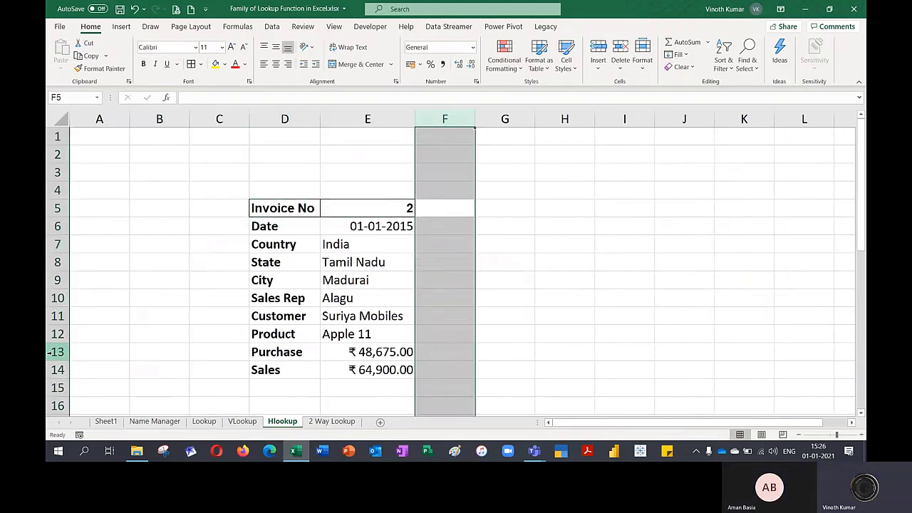
- Clear the lookup results in E6:E14 below the remaining invoice number
{"action": "key", "text": "Left"}
{"action": "key", "text": "Down"}
{"action": "key", "text": "ctrl+shift+Down"}
{"action": "key", "text": "Delete"}
{"action": "key", "text": "Up"}
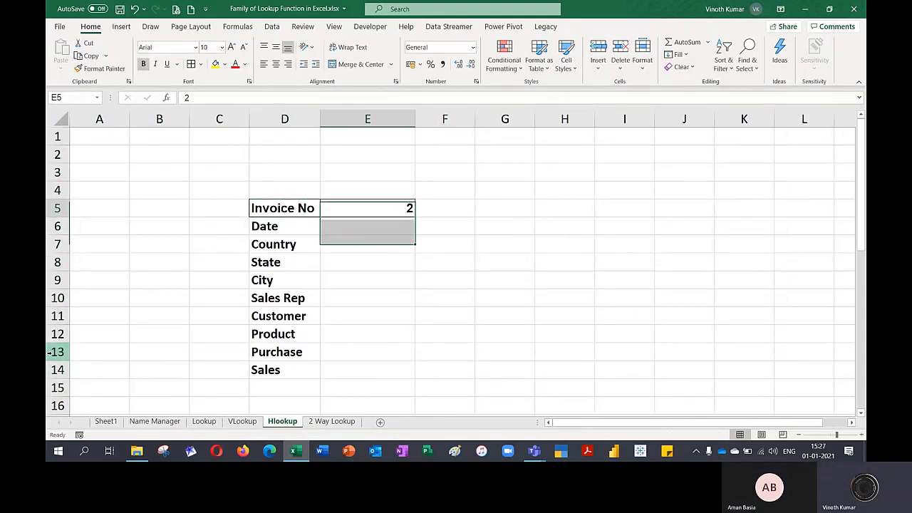
{"action": "key", "text": "Left"}
{"action": "key", "text": "Right"}
- Go through the table's empty detail cells and compare its field labels with the sales data headers on Sheet1
{"action": "key", "text": "Down"}
{"action": "key", "text": "Down"}
{"action": "key", "text": "Down"}
{"action": "key", "text": "Down"}
{"action": "key", "text": "Down"}
{"action": "key", "text": "Down"}
{"action": "key", "text": "Down"}
{"action": "key", "text": "Down"}
{"action": "key", "text": "Down"}
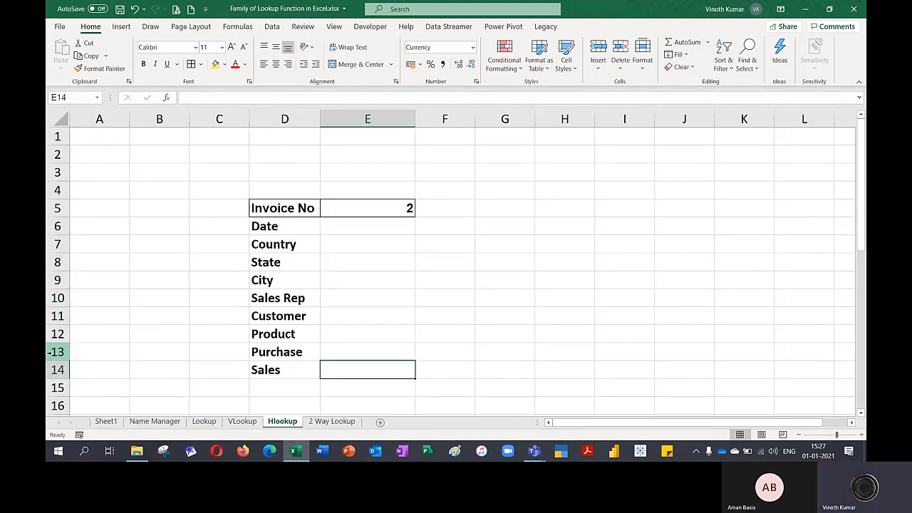
{"action": "key", "text": "ctrl+Page_Up"}
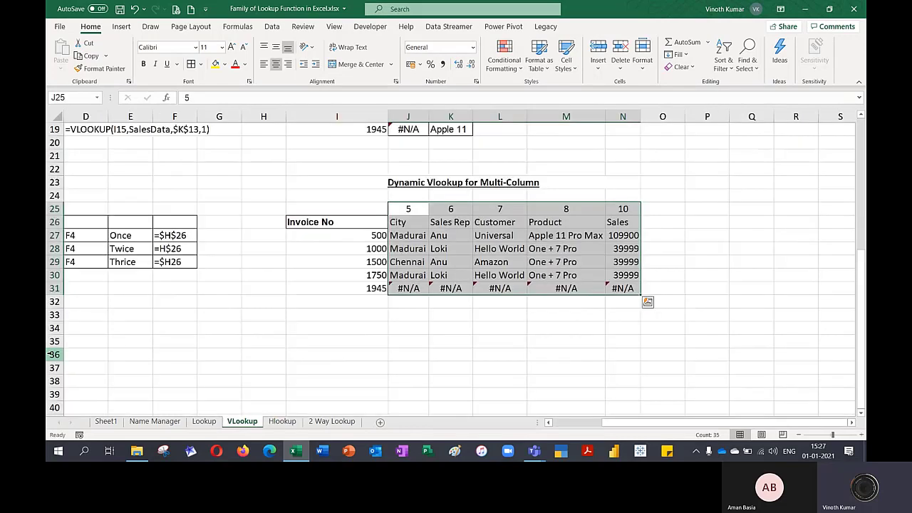
{"action": "key", "text": "ctrl+Page_Up"}
{"action": "key", "text": "ctrl+Page_Up"}
{"action": "key", "text": "ctrl+Page_Up"}
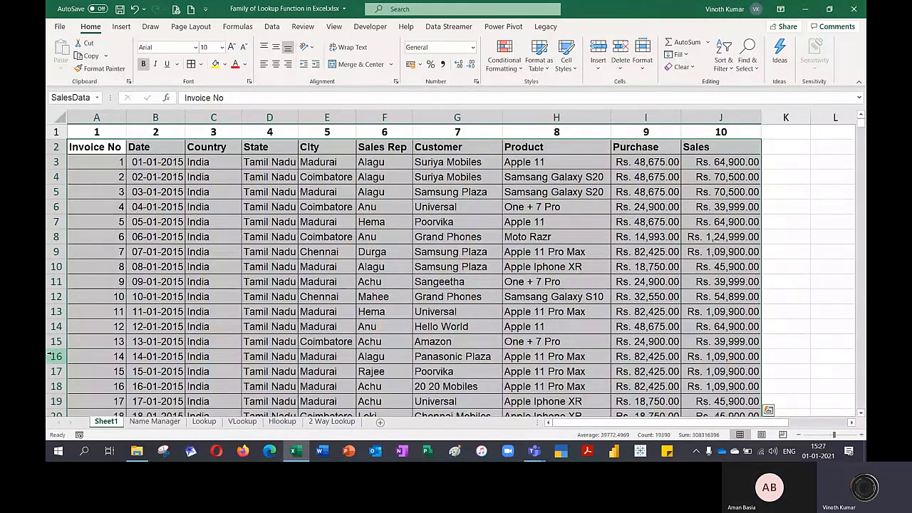
{"action": "key", "text": "ctrl+Page_Down"}
{"action": "key", "text": "ctrl+Page_Down"}
{"action": "key", "text": "ctrl+Page_Down"}
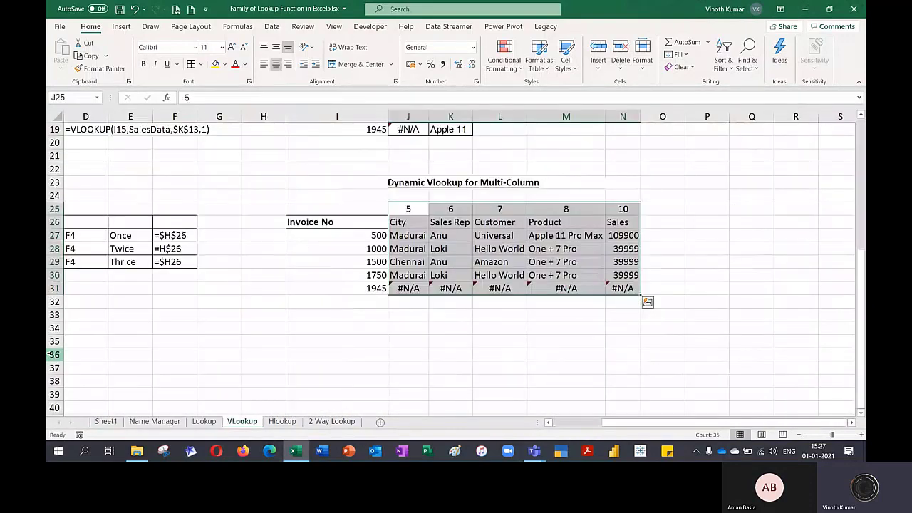
{"action": "key", "text": "ctrl+Page_Down"}
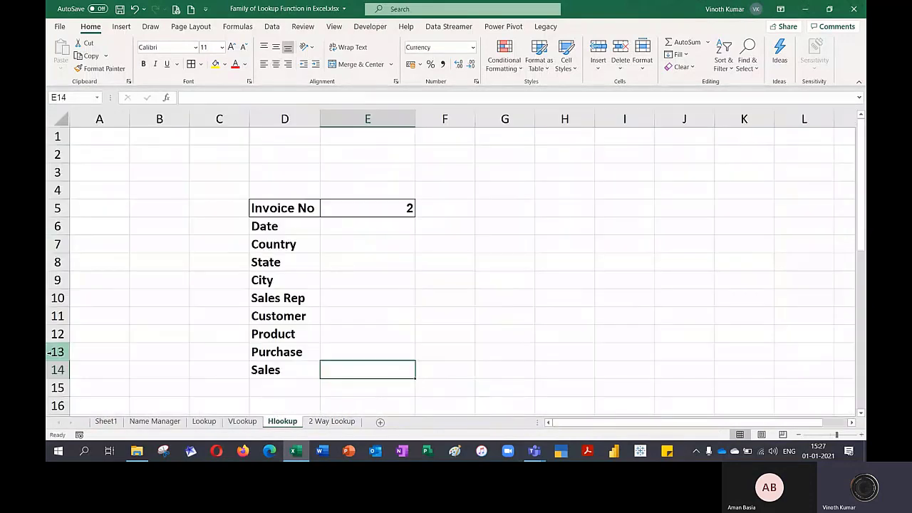
- Delete rows 7 to 9 holding the Country, State and City fields
{"action": "left_click", "coordinate": [381, 228]}
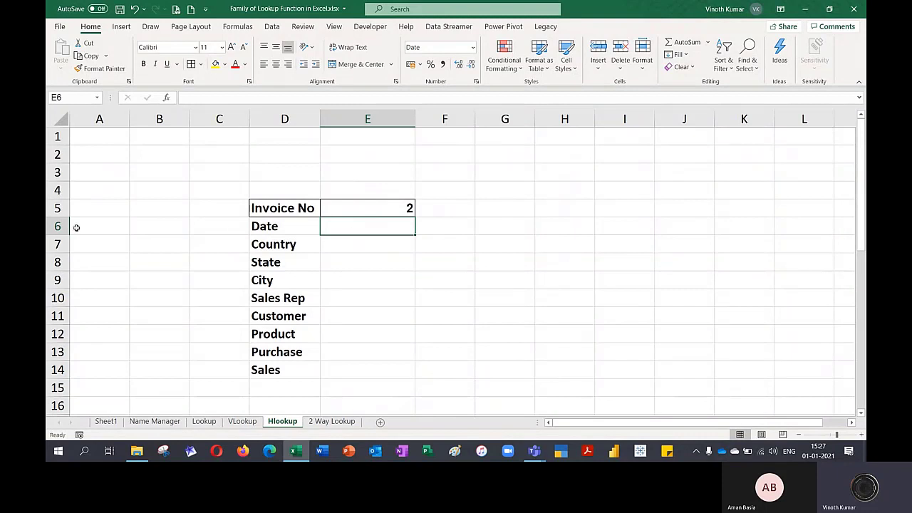
{"action": "left_click_drag", "start_coordinate": [55, 244], "coordinate": [62, 282]}
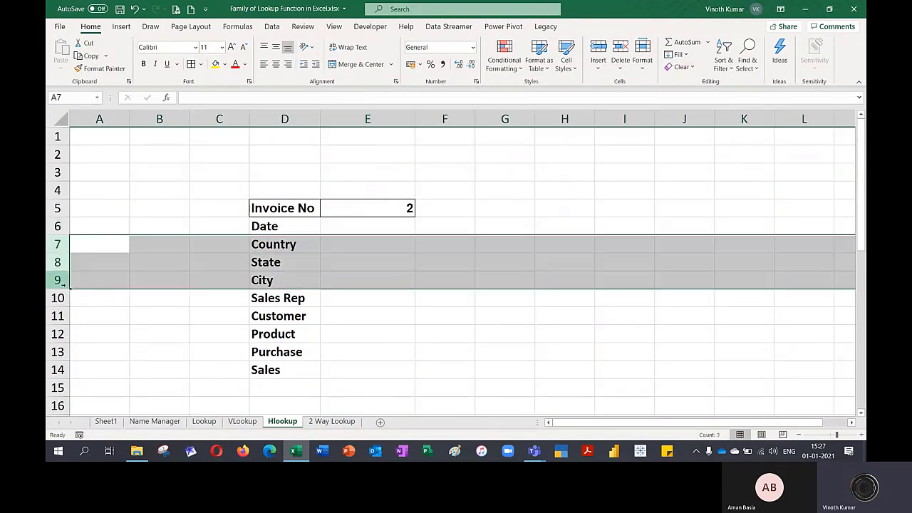
{"action": "key", "text": "ctrl+minus"}
{"action": "left_click", "coordinate": [437, 350]}
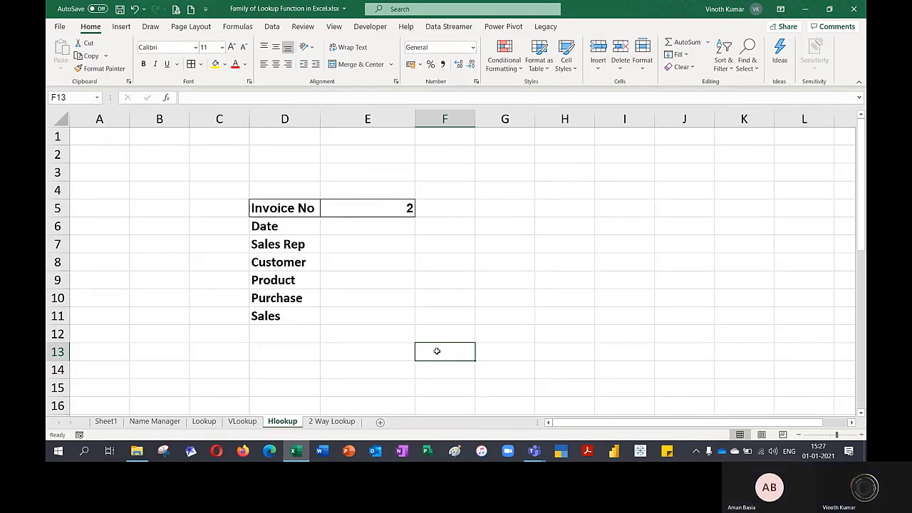
- Start an HLOOKUP formula in the Date cell E6 with the column-locked label $D6 as its lookup value
{"action": "left_click", "coordinate": [352, 223]}
{"action": "type", "text": "="}
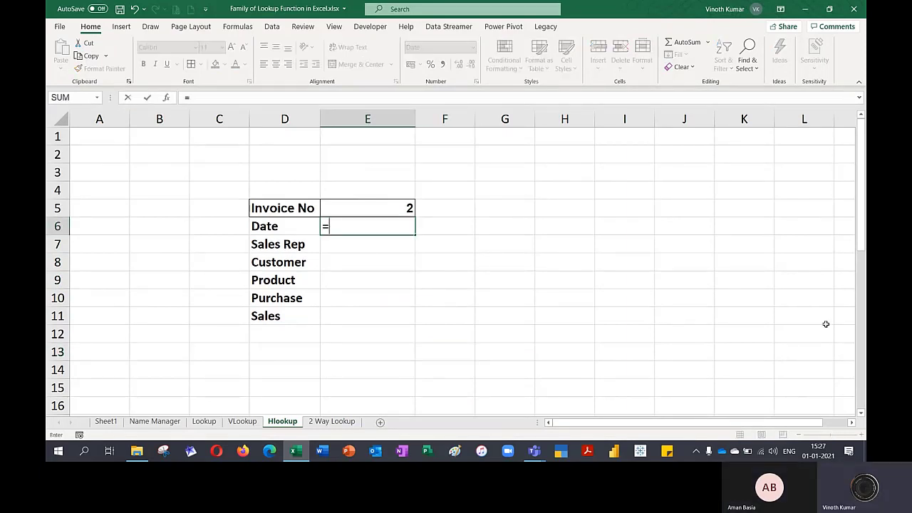
{"action": "type", "text": "hloo"}
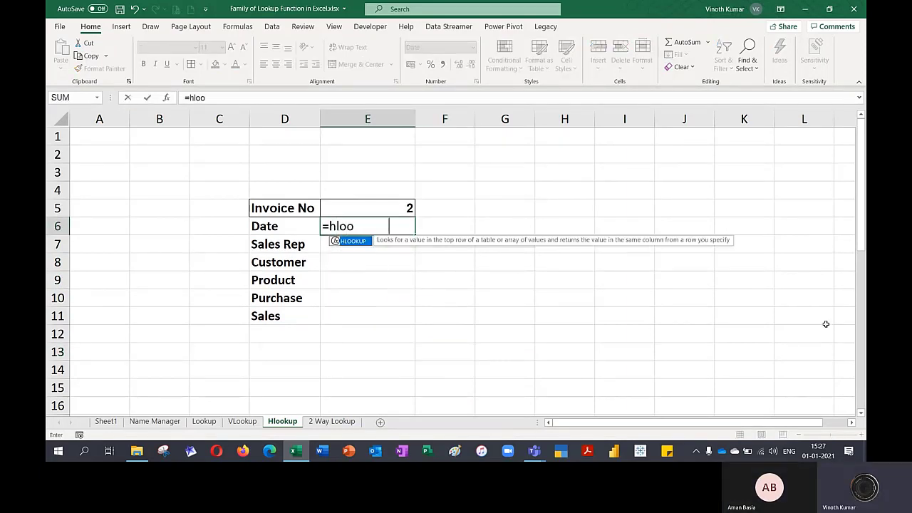
{"action": "key", "text": "Tab"}
{"action": "key", "text": "ctrl+a"}
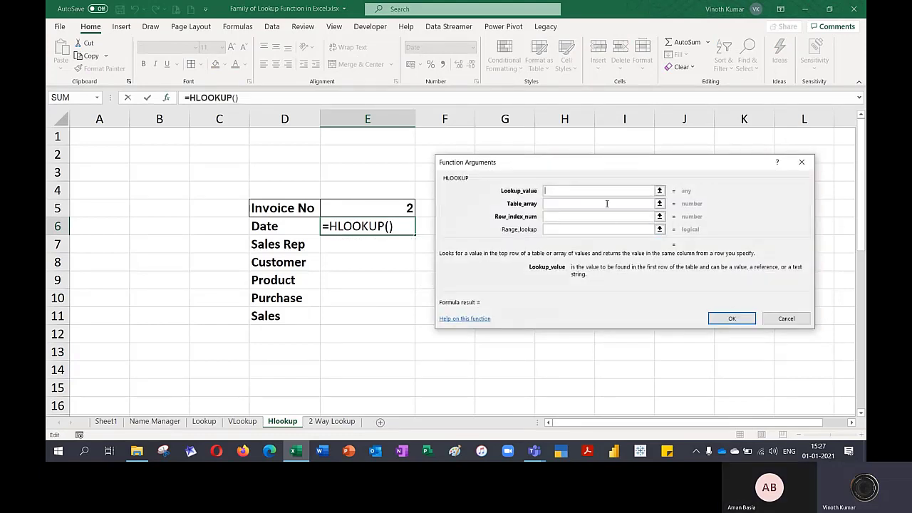
{"action": "left_click", "coordinate": [292, 227]}
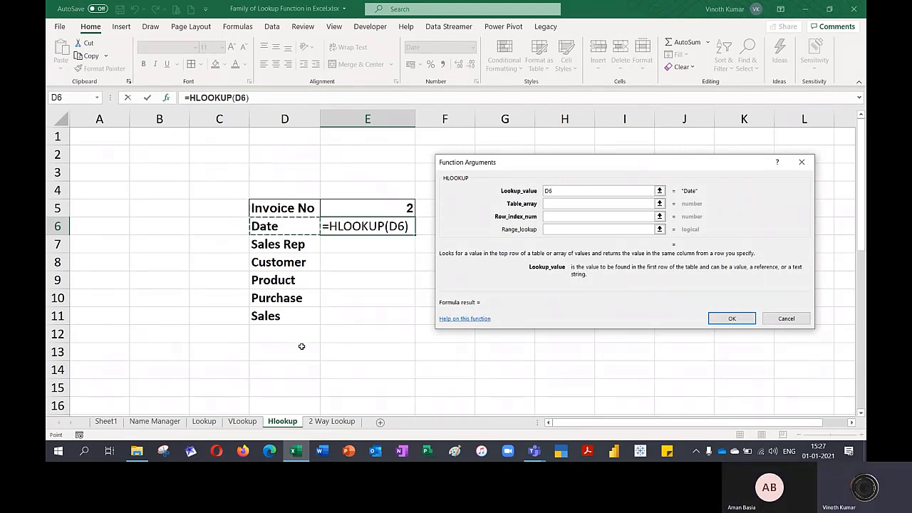
{"action": "key", "text": "F4"}
{"action": "key", "text": "F4"}
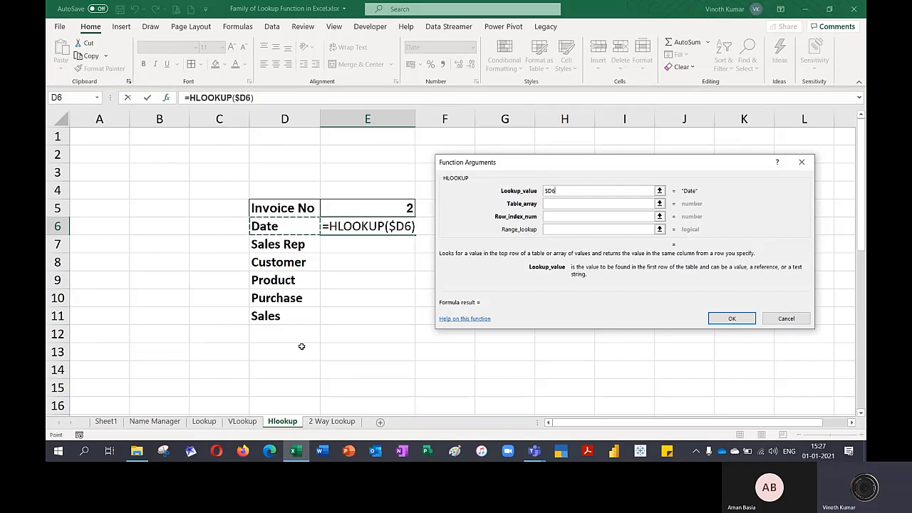
{"action": "key", "text": "Tab"}
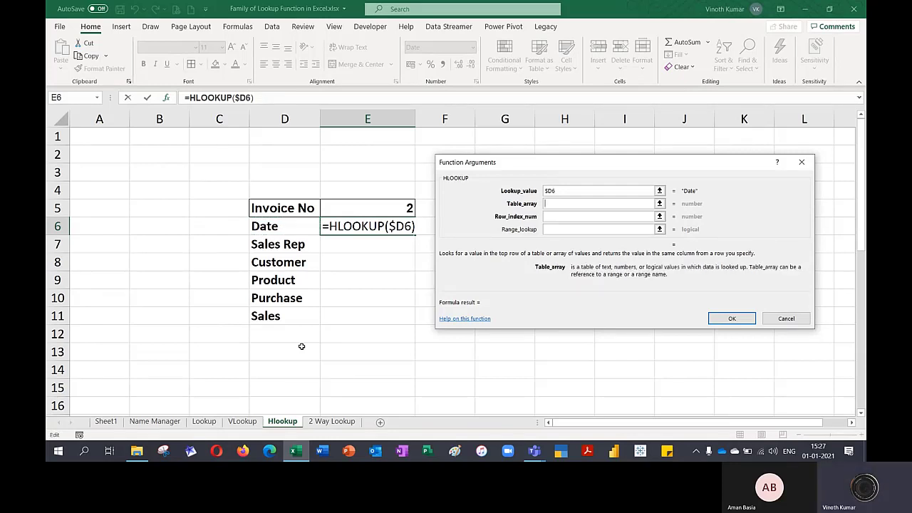
- Set the formula's table array to the whole sales table on Sheet1 including its header row, the SalesData range
{"action": "left_click", "coordinate": [111, 422]}
{"action": "left_click", "coordinate": [103, 147]}
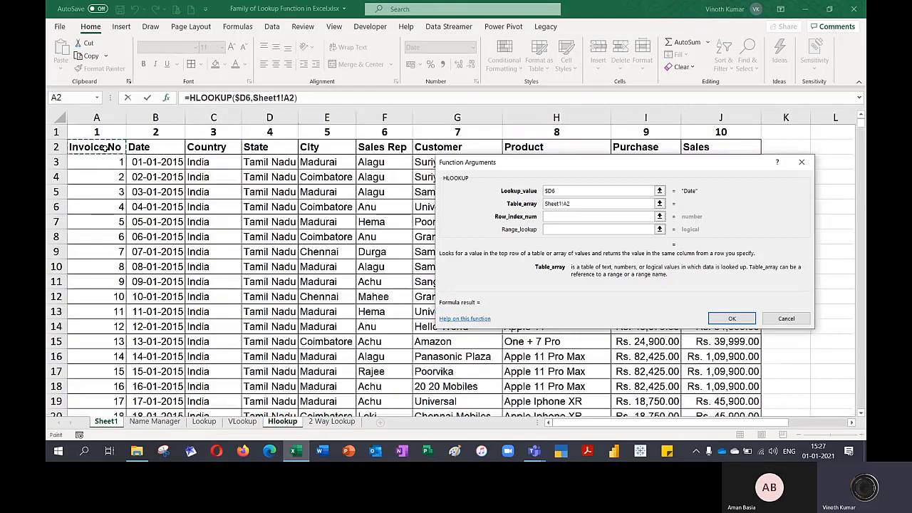
{"action": "key", "text": "ctrl+shift+Right"}
{"action": "key", "text": "ctrl+shift+Down"}
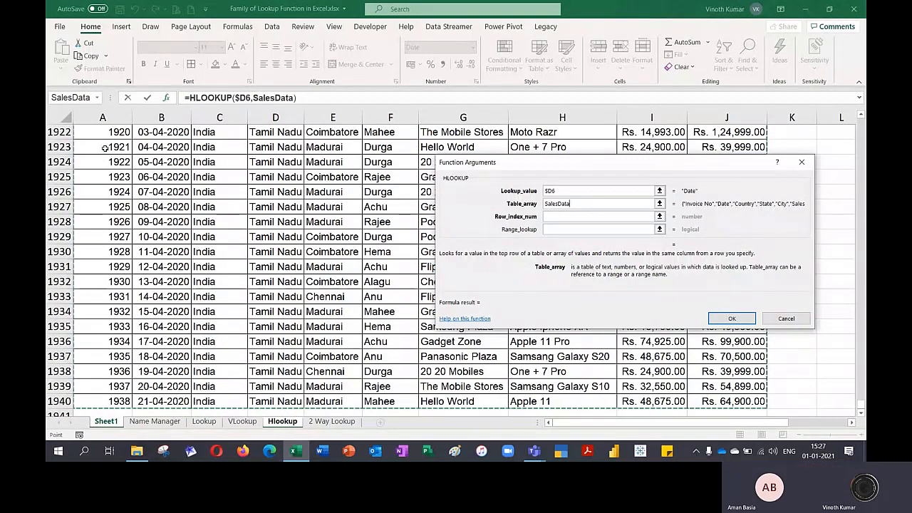
{"action": "key", "text": "Tab"}
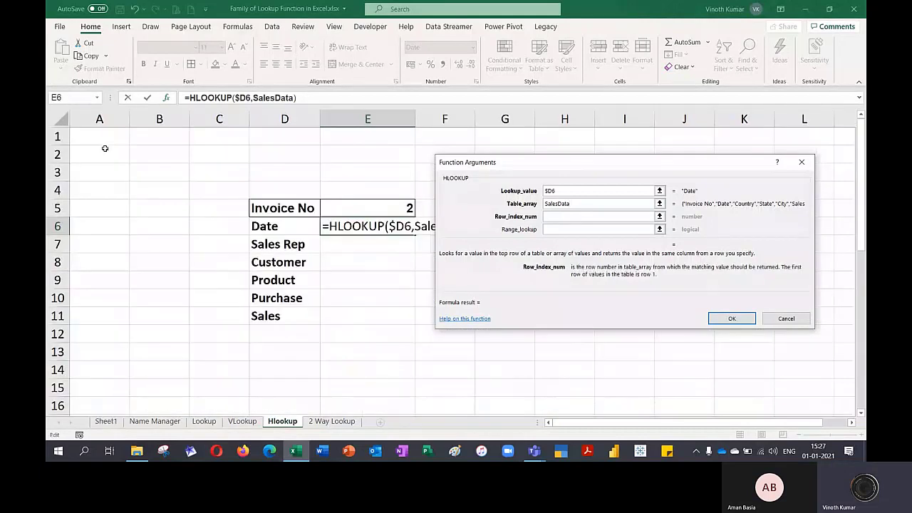
- Use the row-locked invoice number E$5 as the row index, set the range lookup to 0, and finish the formula
{"action": "left_click", "coordinate": [384, 209]}
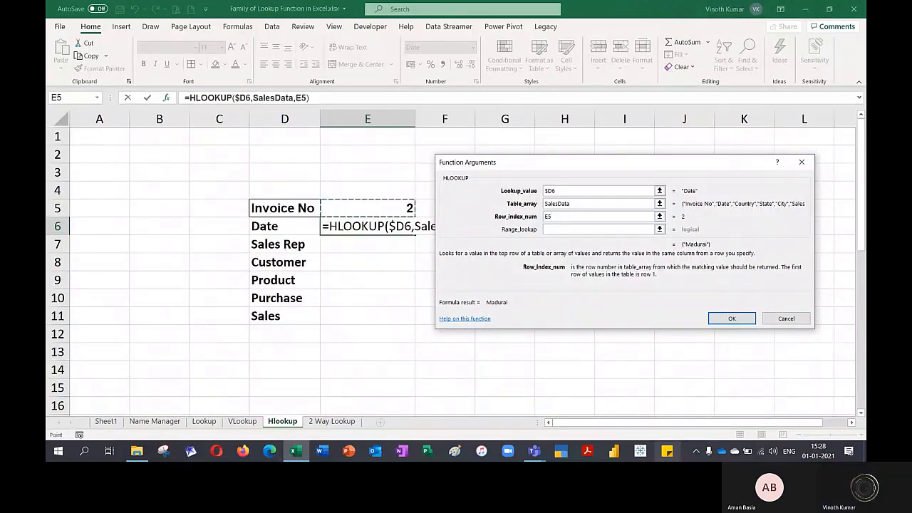
{"action": "key", "text": "F4"}
{"action": "key", "text": "F4"}
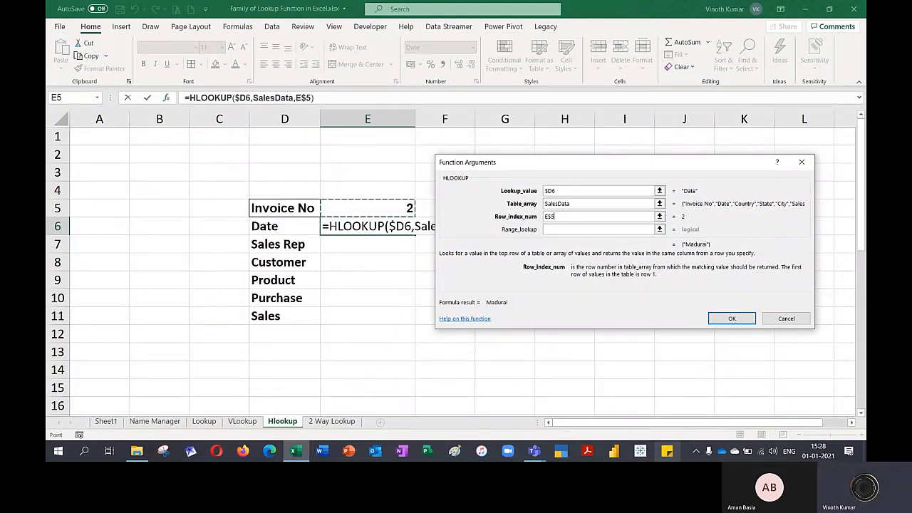
{"action": "key", "text": "Tab"}
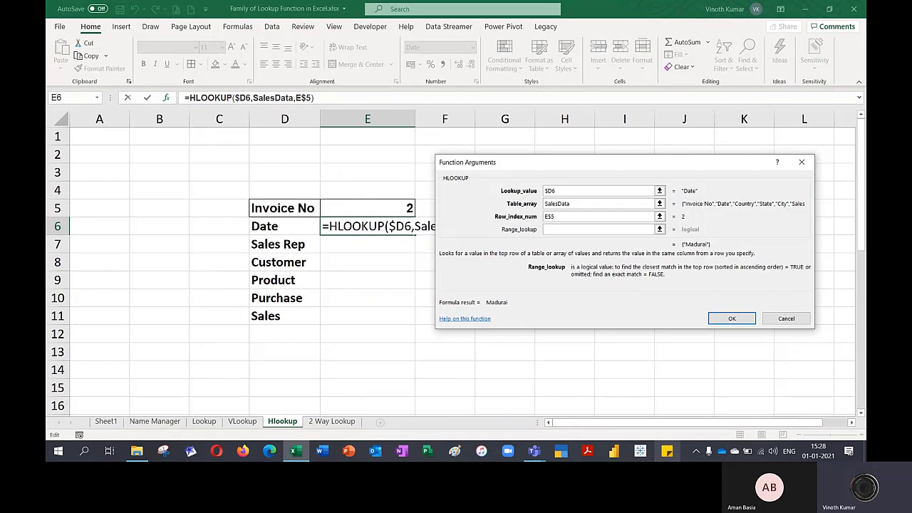
{"action": "type", "text": "0"}
{"action": "key", "text": "Return"}
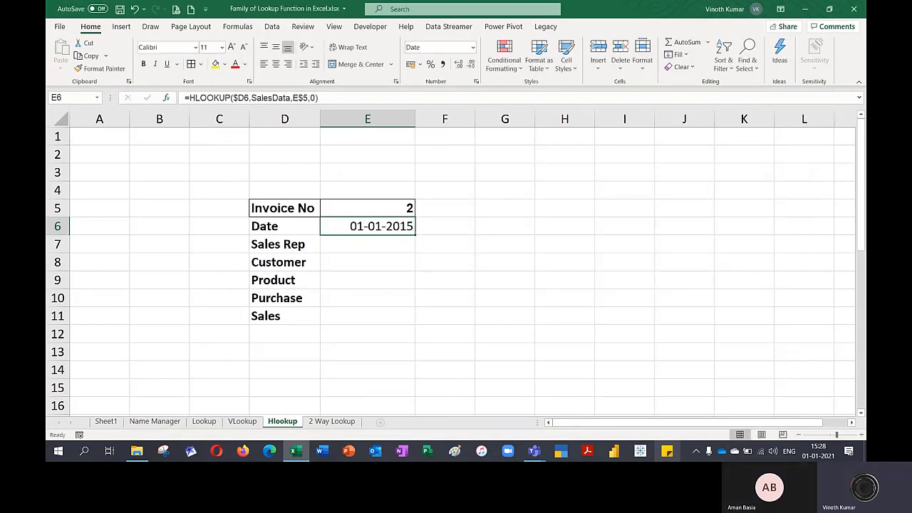
- Fill the HLOOKUP formula from E6 down to E11 and check the copied formulas in the detail cells
{"action": "left_click_drag", "start_coordinate": [414, 235], "coordinate": [415, 323]}
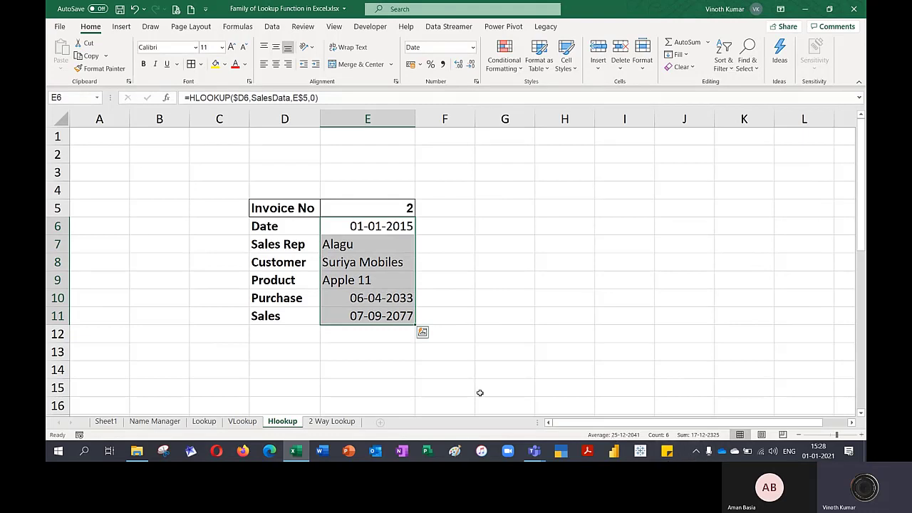
{"action": "left_click", "coordinate": [389, 226]}
{"action": "left_click", "coordinate": [369, 246]}
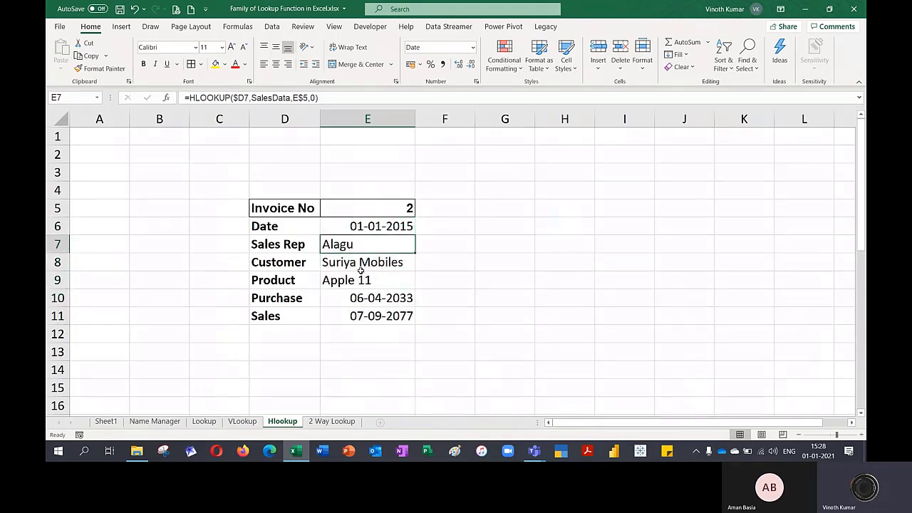
{"action": "left_click", "coordinate": [362, 263]}
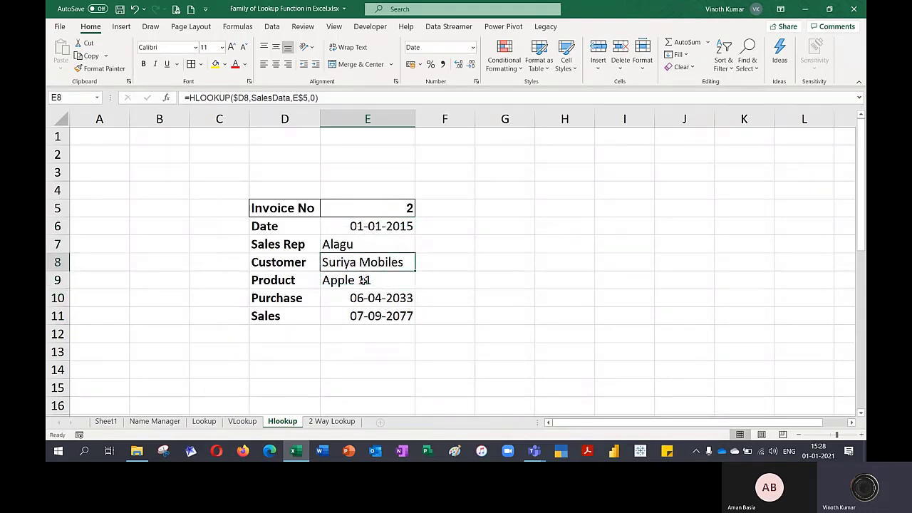
{"action": "left_click", "coordinate": [376, 243]}
{"action": "key", "text": "Down"}
{"action": "key", "text": "Down"}
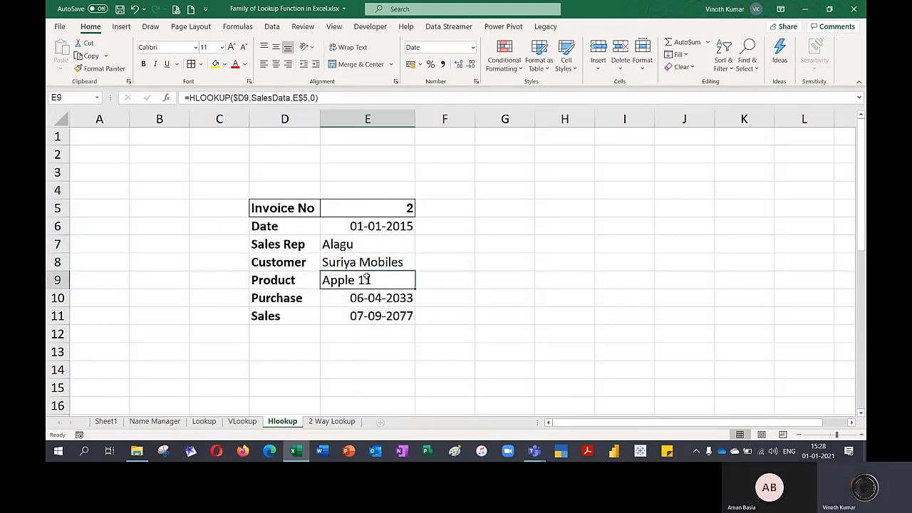
- Format the Purchase and Sales results in E10:E11 as Currency
{"action": "left_click_drag", "start_coordinate": [369, 301], "coordinate": [370, 313]}
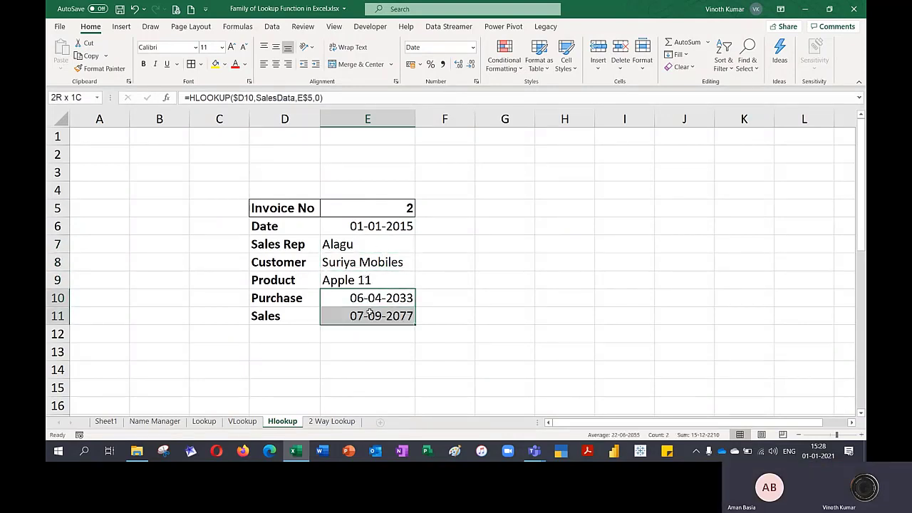
{"action": "left_click", "coordinate": [472, 47]}
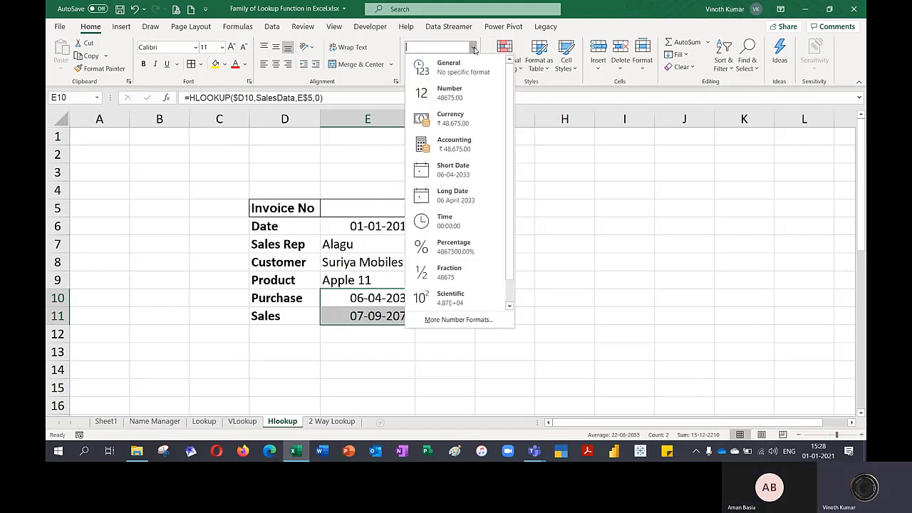
{"action": "left_click", "coordinate": [482, 118]}
- Test the lookup by entering 15 and then 1945 as the invoice number in E5
{"action": "left_click", "coordinate": [352, 208]}
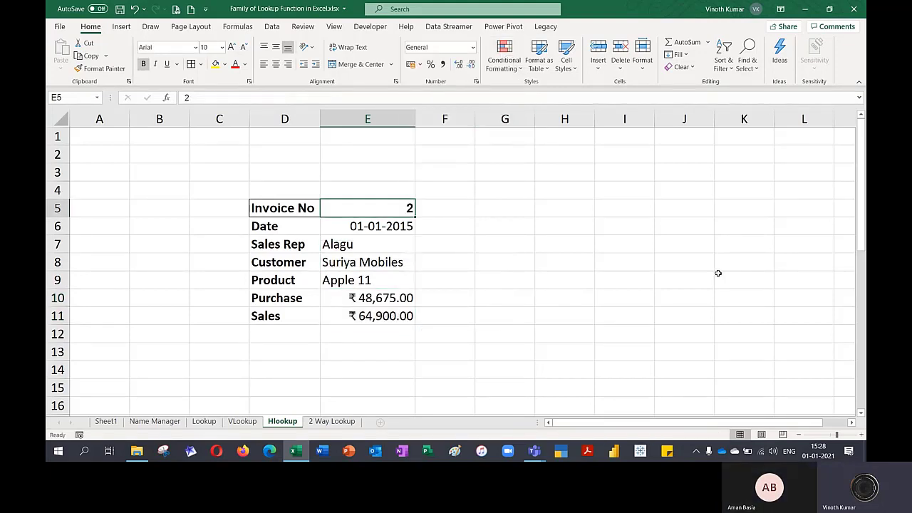
{"action": "type", "text": "15"}
{"action": "key", "text": "Return"}
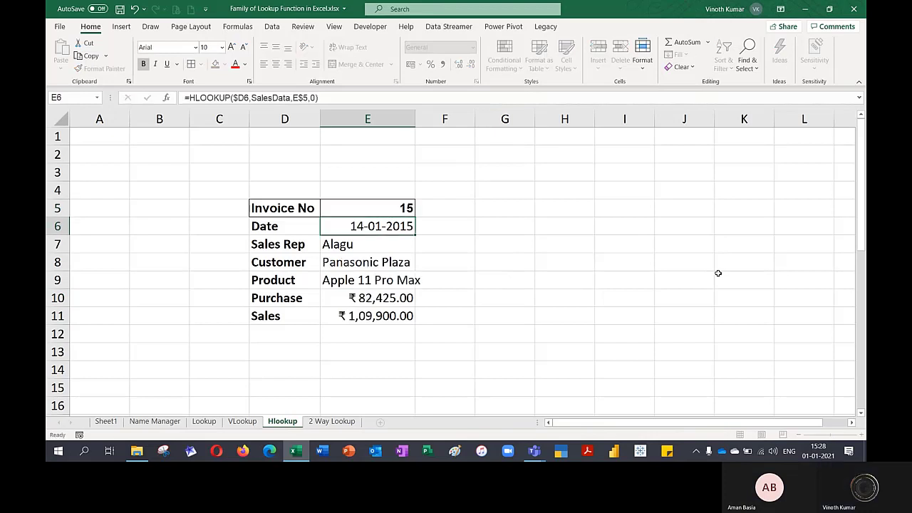
{"action": "key", "text": "Up"}
{"action": "type", "text": "1945"}
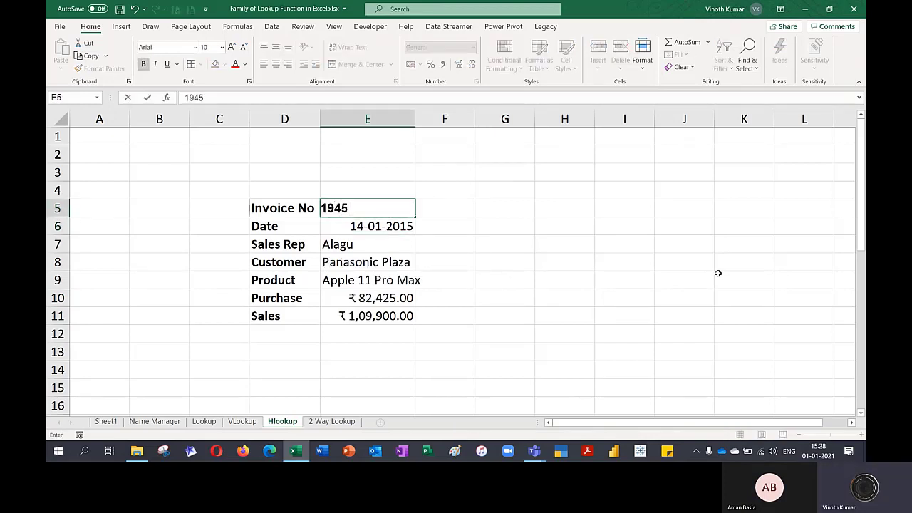
{"action": "key", "text": "Return"}
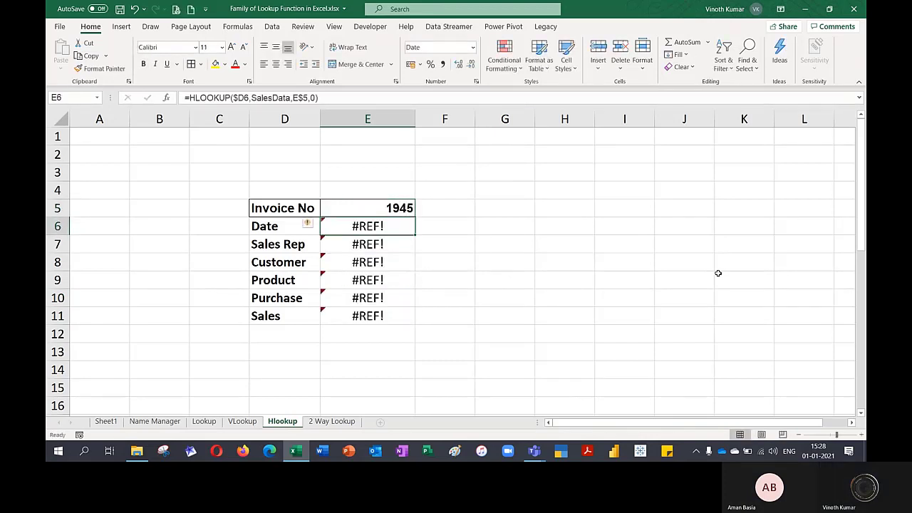
- Set the invoice number in E5 to 1938 and autofit column E to its contents
{"action": "key", "text": "Up"}
{"action": "type", "text": "193"}
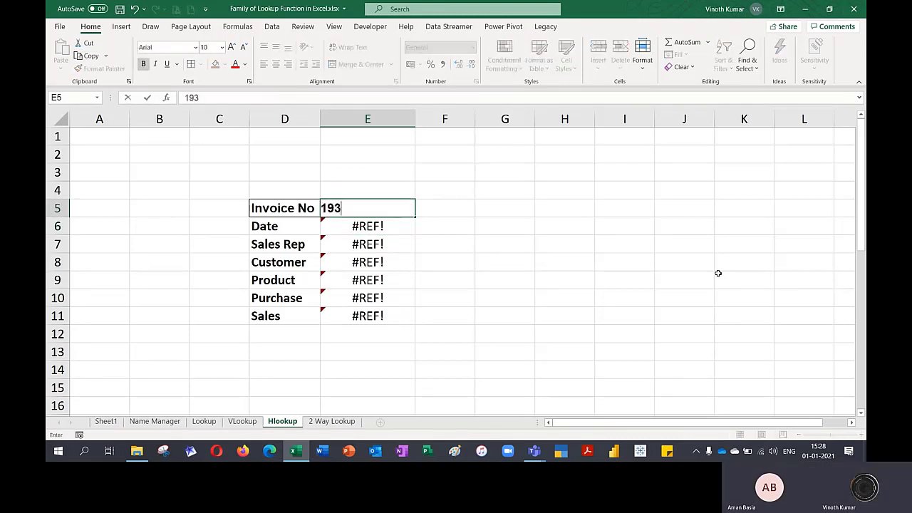
{"action": "type", "text": "8"}
{"action": "key", "text": "Return"}
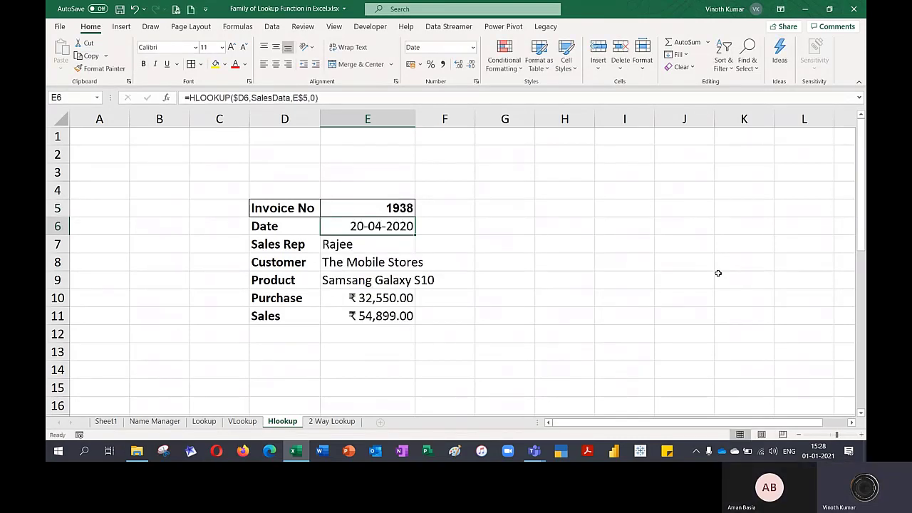
{"action": "double_click", "coordinate": [416, 119]}
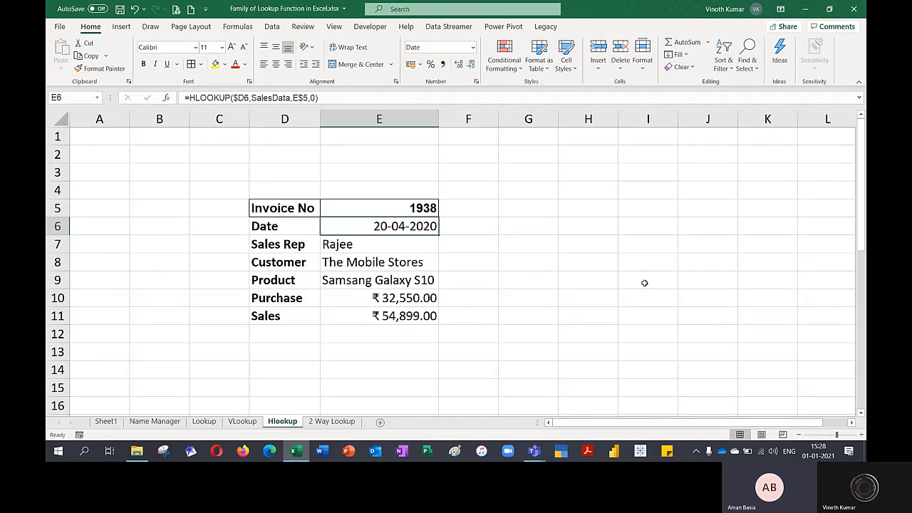
- Examine the invoice number column and header row of the sales data on Sheet1, then return to the Hlookup sheet
{"action": "left_click", "coordinate": [106, 422]}
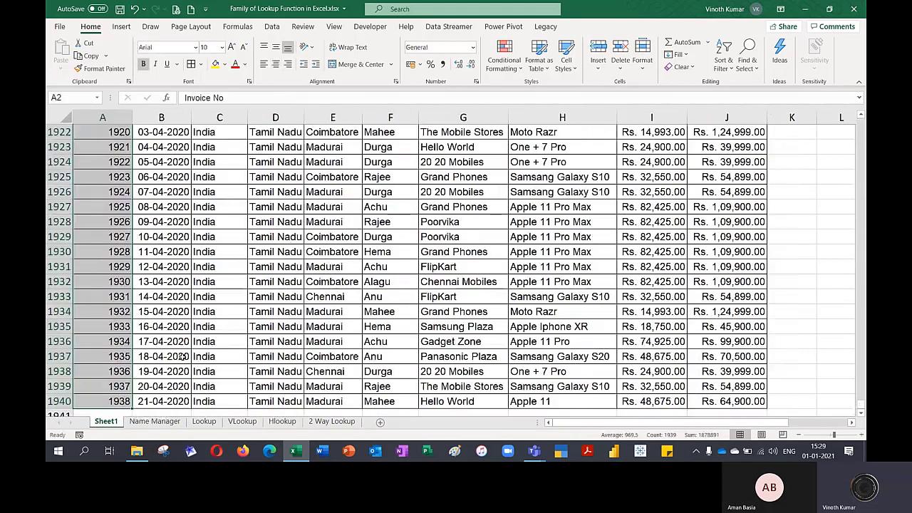
{"action": "key", "text": "ctrl+shift+Right"}
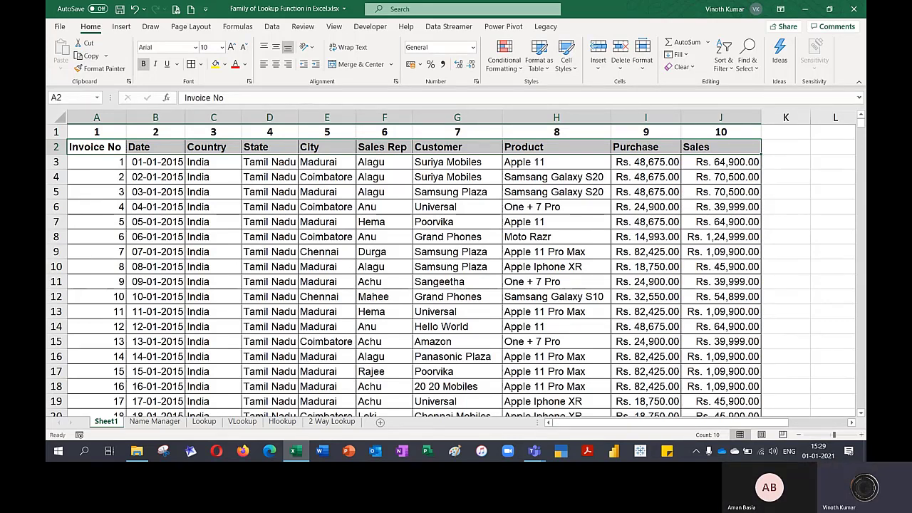
{"action": "left_click", "coordinate": [285, 422]}
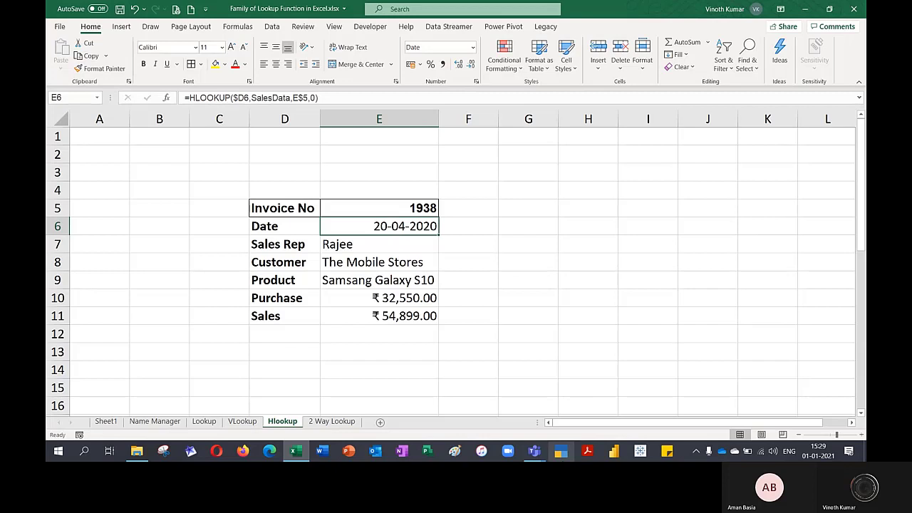
- Test the row index by entering 1 and then 2 as the invoice number in E5
{"action": "left_click", "coordinate": [379, 208]}
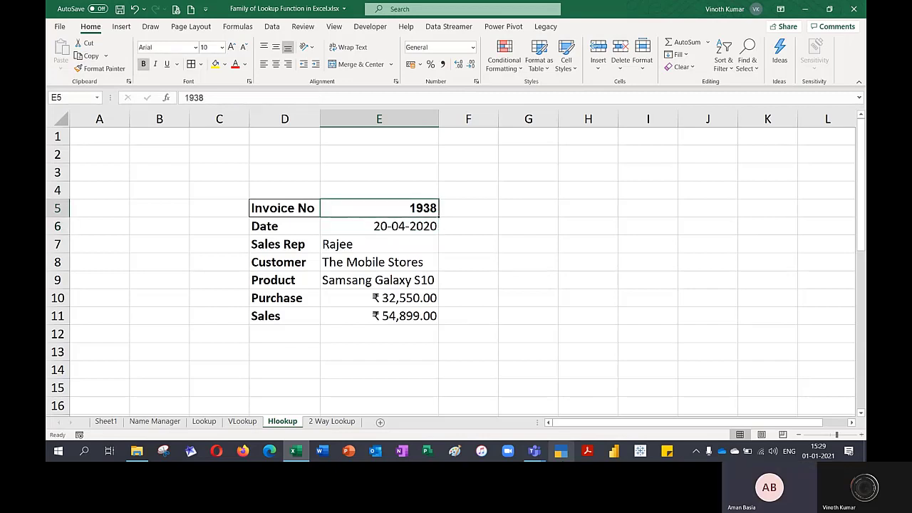
{"action": "type", "text": "1"}
{"action": "key", "text": "Return"}
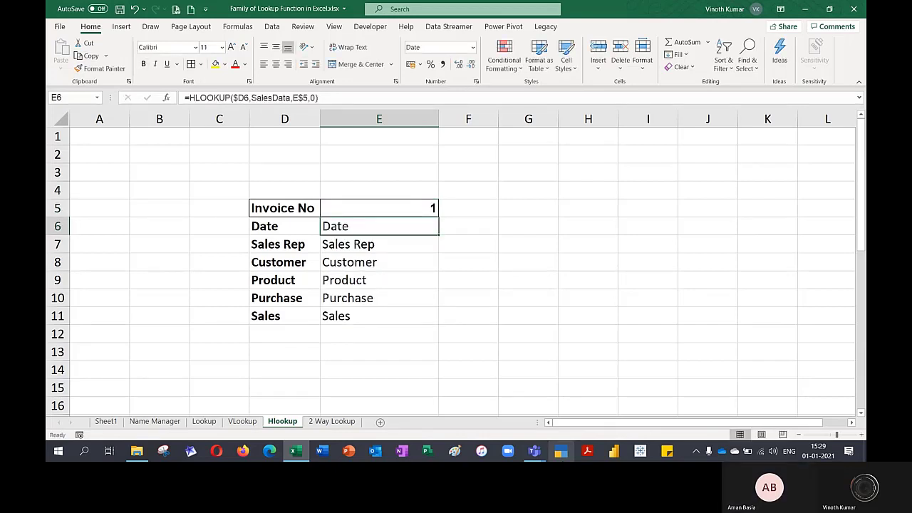
{"action": "left_click", "coordinate": [379, 208]}
{"action": "type", "text": "2"}
{"action": "key", "text": "Return"}
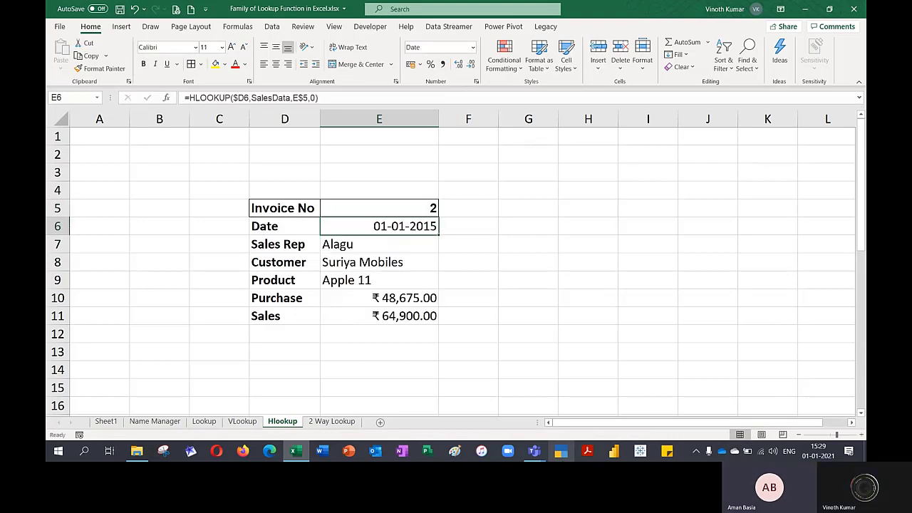
- Switch the invoice number in E5 to 1 once more, then set it back to 2
{"action": "left_click", "coordinate": [379, 208]}
{"action": "type", "text": "1"}
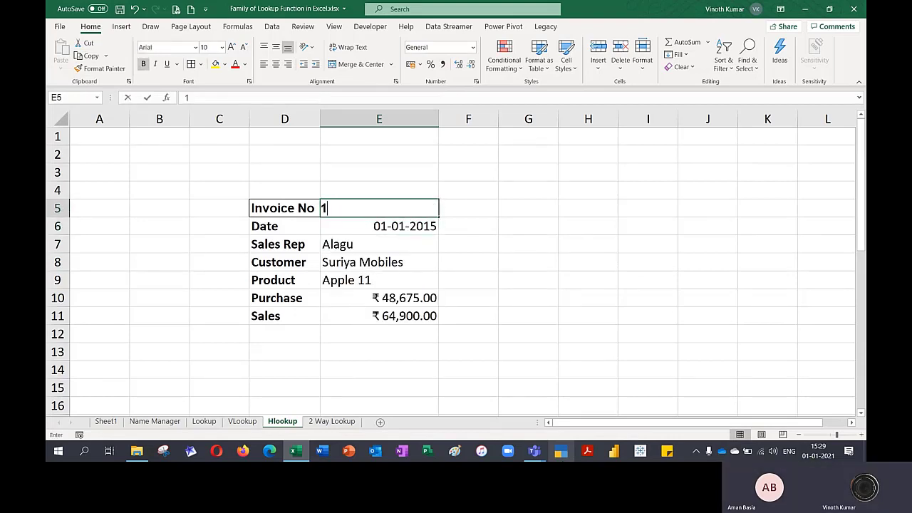
{"action": "key", "text": "Return"}
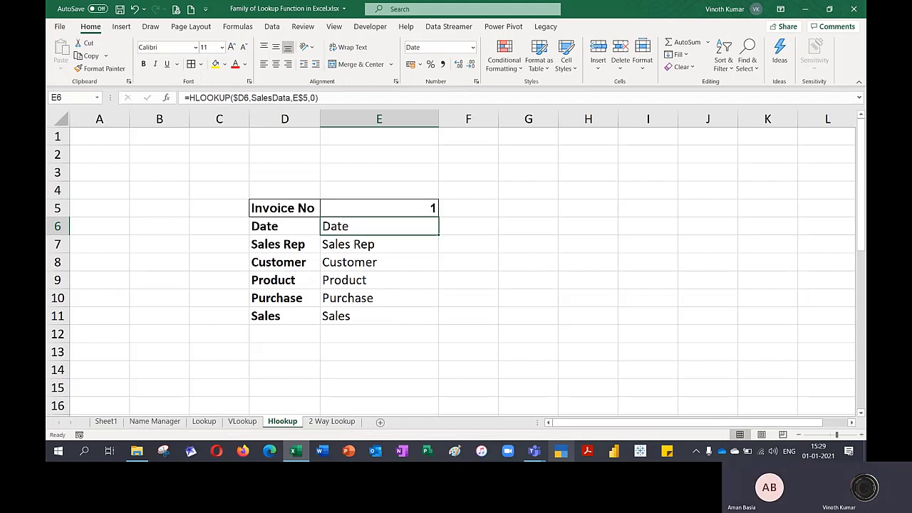
{"action": "left_click", "coordinate": [379, 208]}
{"action": "type", "text": "2"}
{"action": "key", "text": "Return"}
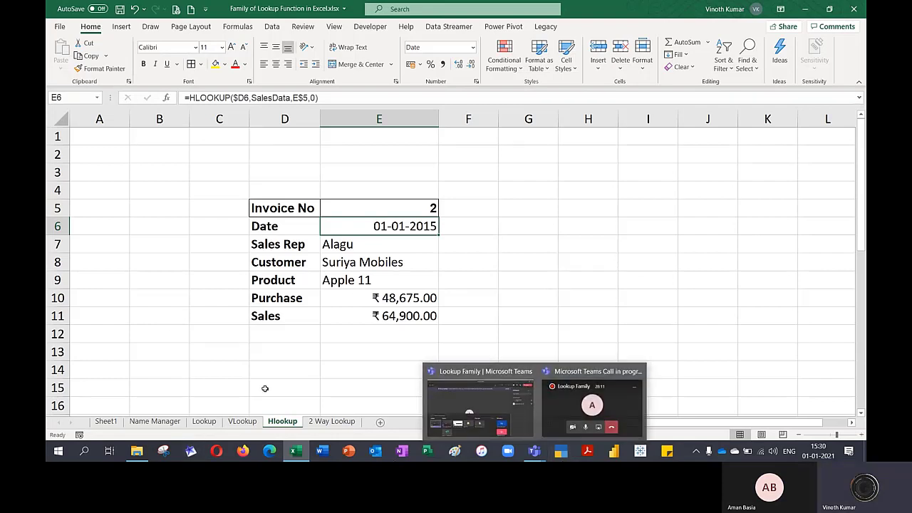
- Delete the old crosstab table in F11:N26 of the 2 Way Lookup sheet, shifting the cells left
{"action": "left_click", "coordinate": [326, 424]}
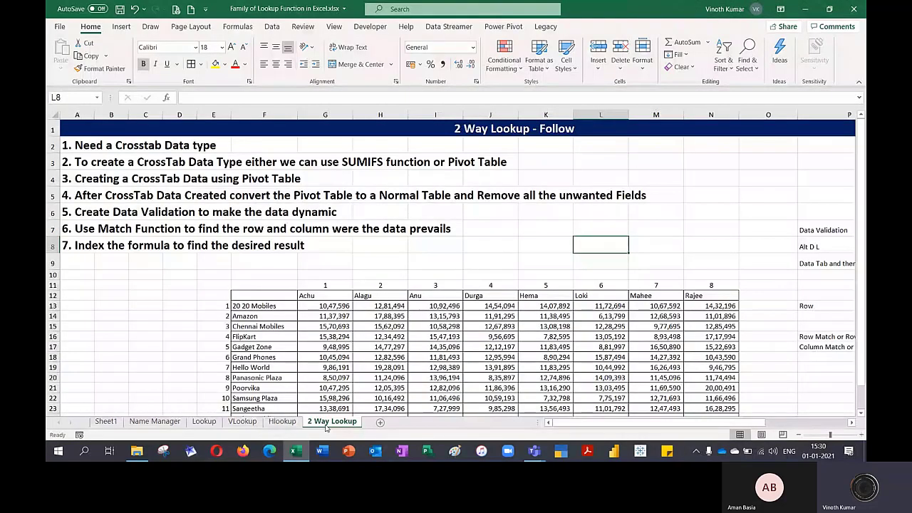
{"action": "scroll", "coordinate": [275, 199], "scroll_direction": "down", "scroll_amount": 2}
{"action": "mouse_move", "coordinate": [271, 186]}
{"action": "left_mouse_down"}
{"action": "mouse_move", "coordinate": [725, 310]}
{"action": "mouse_move", "coordinate": [724, 340]}
{"action": "left_mouse_up"}
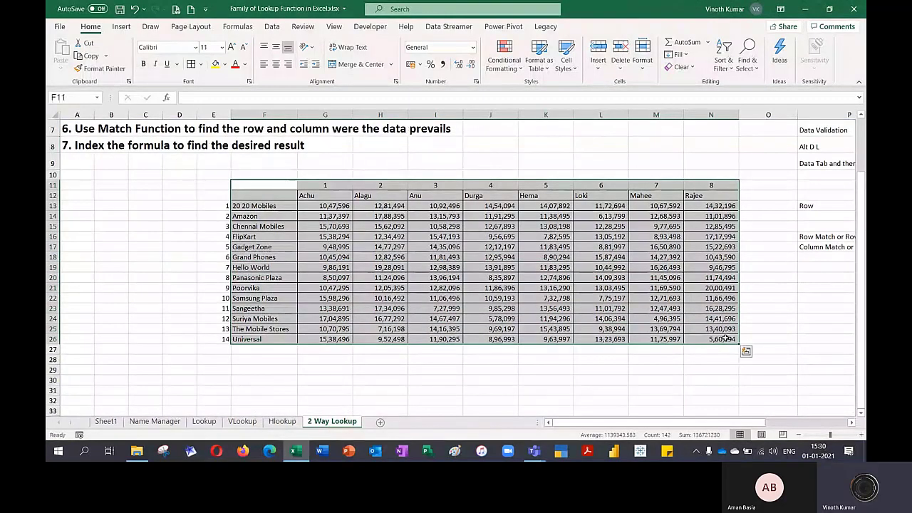
{"action": "key", "text": "ctrl+minus"}
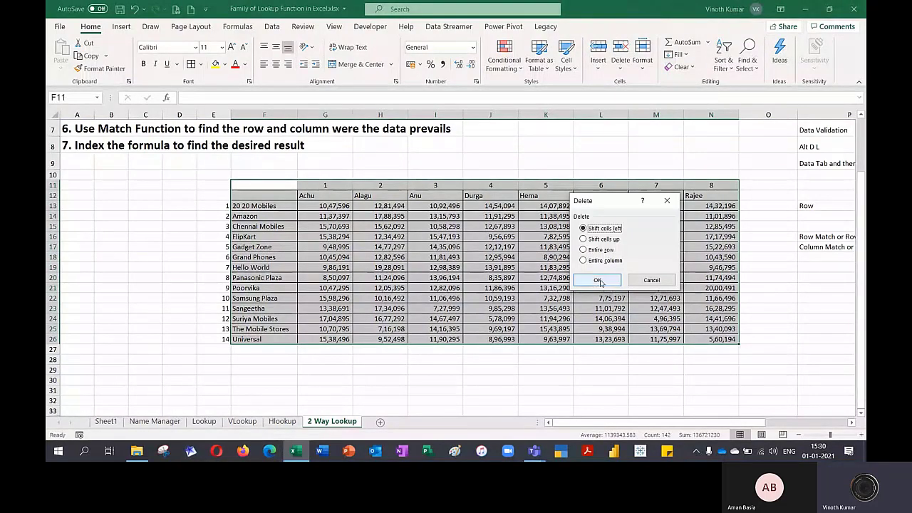
{"action": "key", "text": "Return"}
- Clear the data validation notes in P7:P12
{"action": "scroll", "coordinate": [757, 364], "scroll_direction": "up", "scroll_amount": 2}
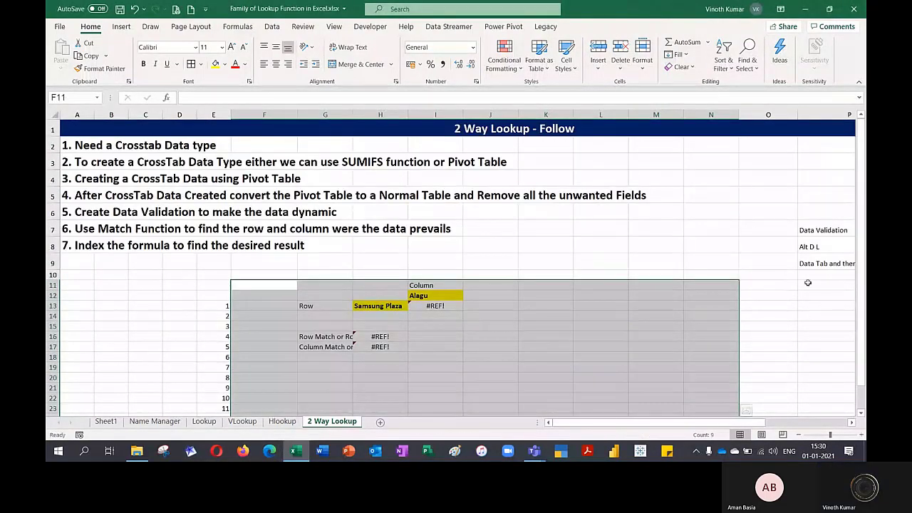
{"action": "left_click_drag", "start_coordinate": [700, 423], "coordinate": [782, 422]}
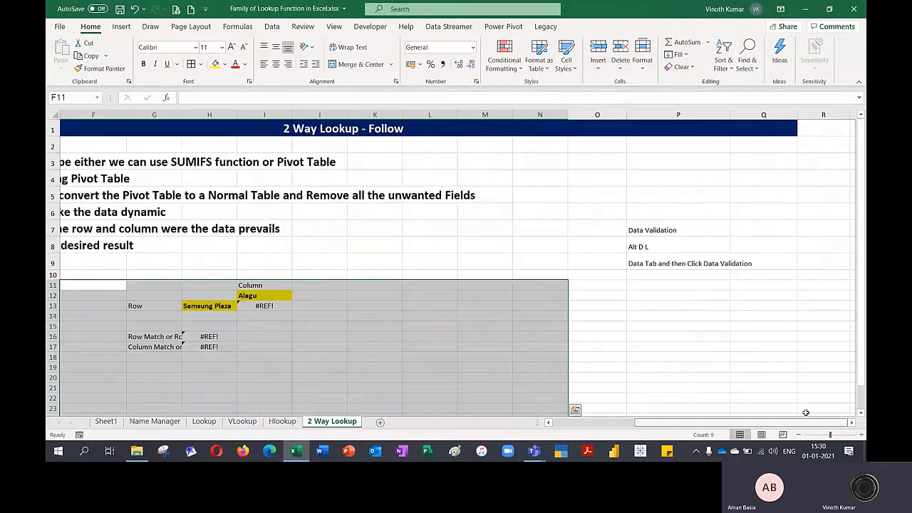
{"action": "left_click_drag", "start_coordinate": [662, 230], "coordinate": [717, 297]}
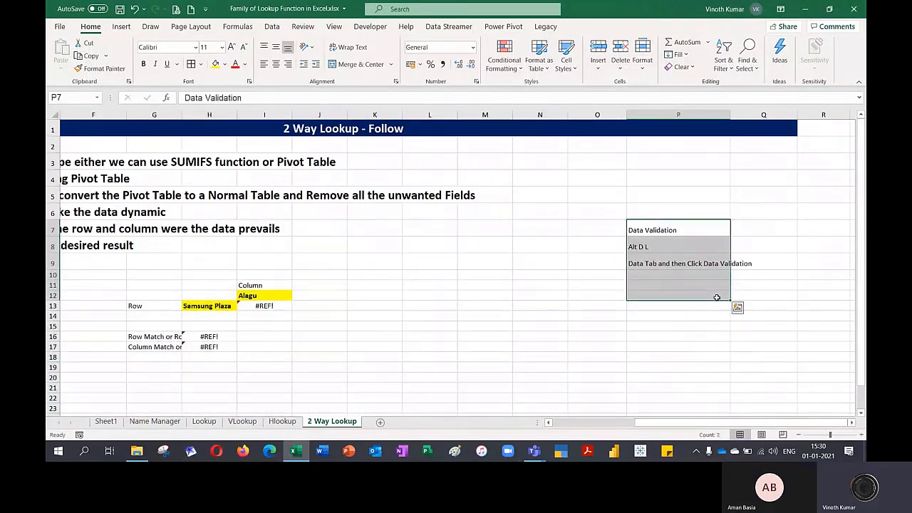
{"action": "key", "text": "Delete"}
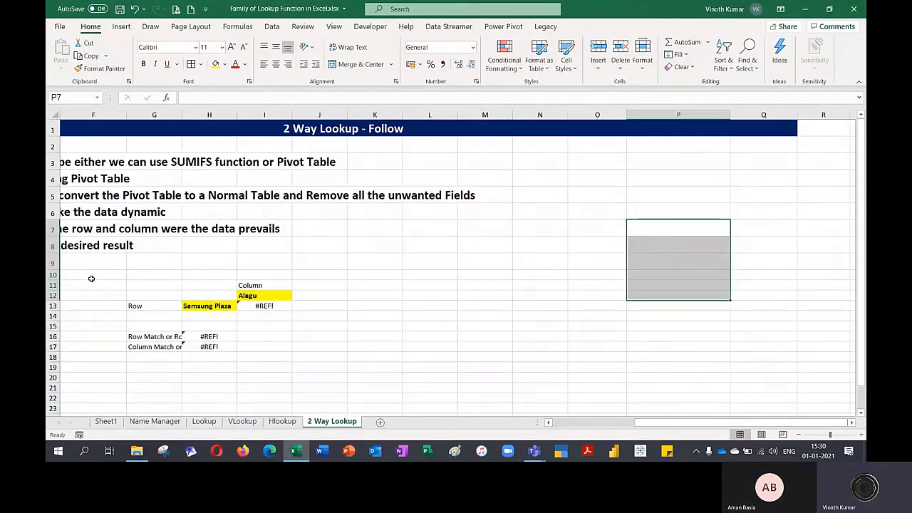
- Delete the leftover lookup block with the #REF! formulas in F10:K21, shifting the cells left
{"action": "left_click_drag", "start_coordinate": [92, 279], "coordinate": [393, 385]}
{"action": "key", "text": "ctrl+minus"}
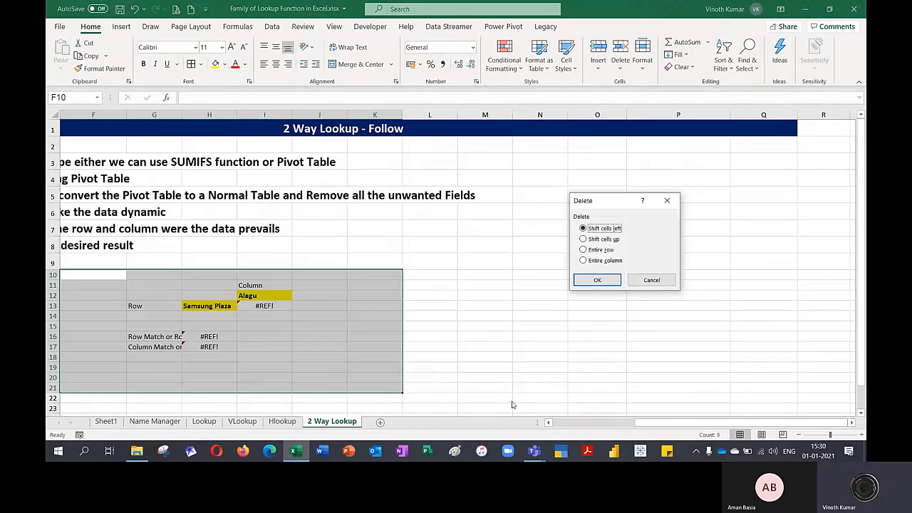
{"action": "key", "text": "Return"}
{"action": "left_click", "coordinate": [517, 359]}
- Clear the row numbers 1 to 14 in E13:E26
{"action": "left_click_drag", "start_coordinate": [721, 426], "coordinate": [604, 430]}
{"action": "scroll", "coordinate": [203, 215], "scroll_direction": "down", "scroll_amount": 3}
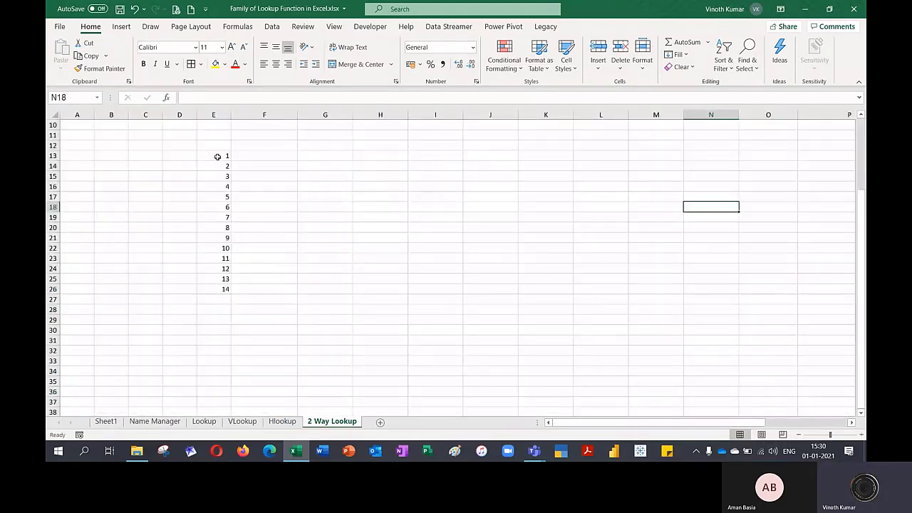
{"action": "left_click_drag", "start_coordinate": [218, 157], "coordinate": [225, 291]}
{"action": "key", "text": "Delete"}
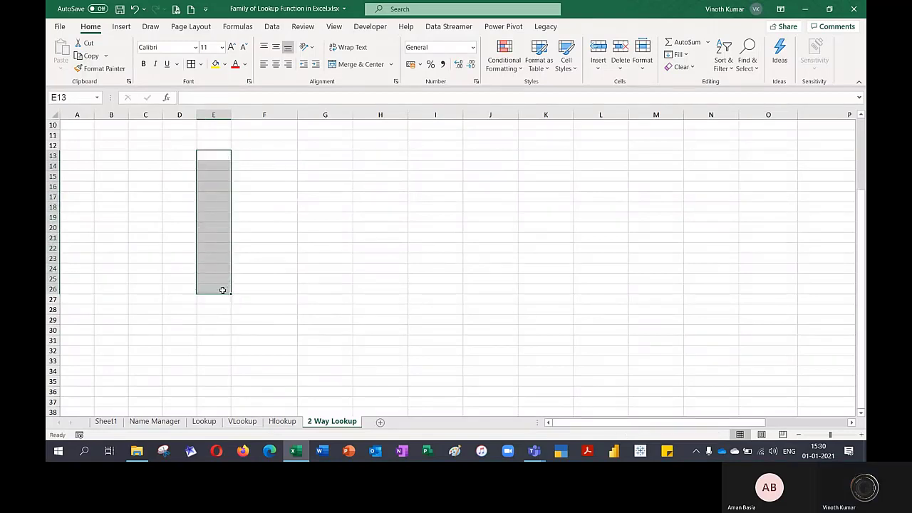
{"action": "left_click", "coordinate": [326, 309]}
{"action": "scroll", "coordinate": [342, 328], "scroll_direction": "up", "scroll_amount": 3}
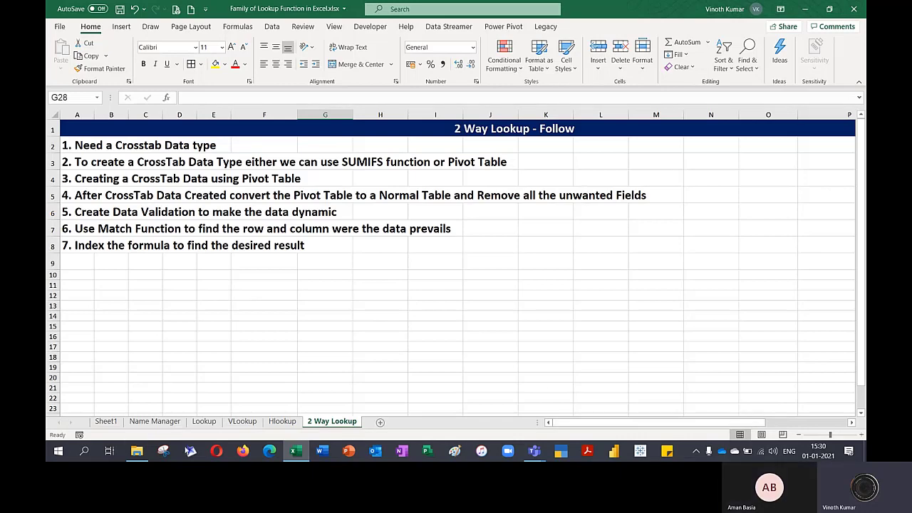
- Examine the header row and the invoice number column of the sales data on Sheet1, then return to the 2 Way Lookup sheet
{"action": "left_click", "coordinate": [106, 422]}
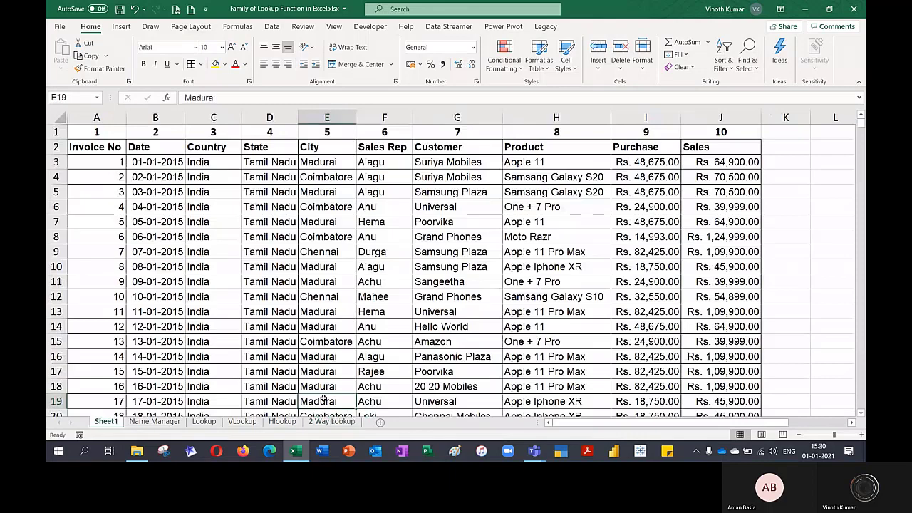
{"action": "left_click_drag", "start_coordinate": [157, 151], "coordinate": [718, 143]}
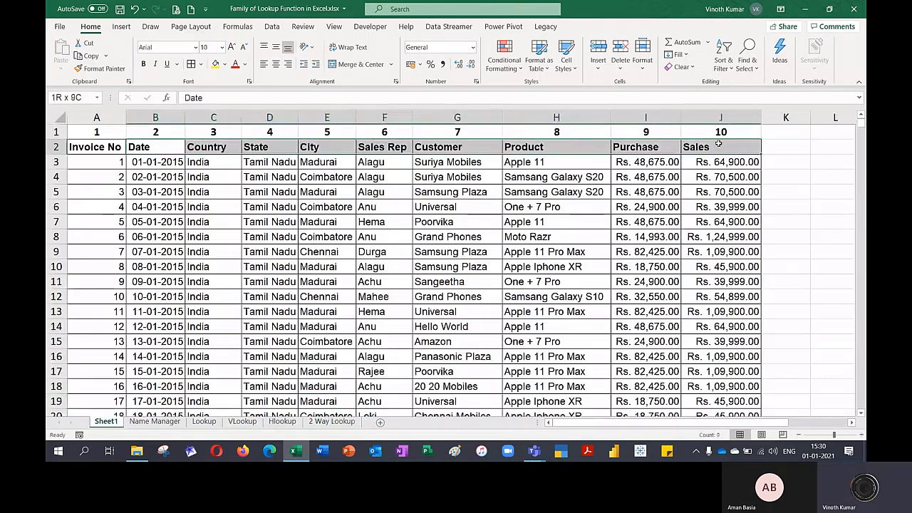
{"action": "left_click_drag", "start_coordinate": [96, 147], "coordinate": [107, 414]}
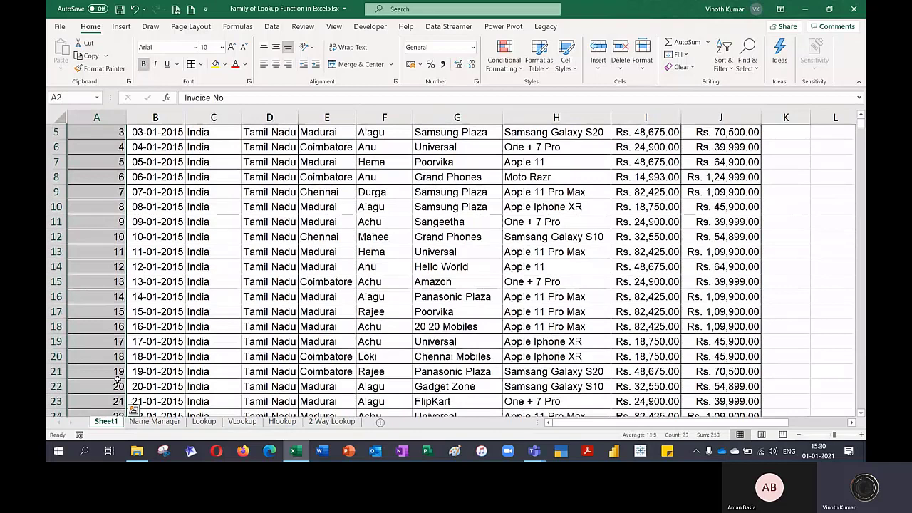
{"action": "left_click", "coordinate": [332, 421]}
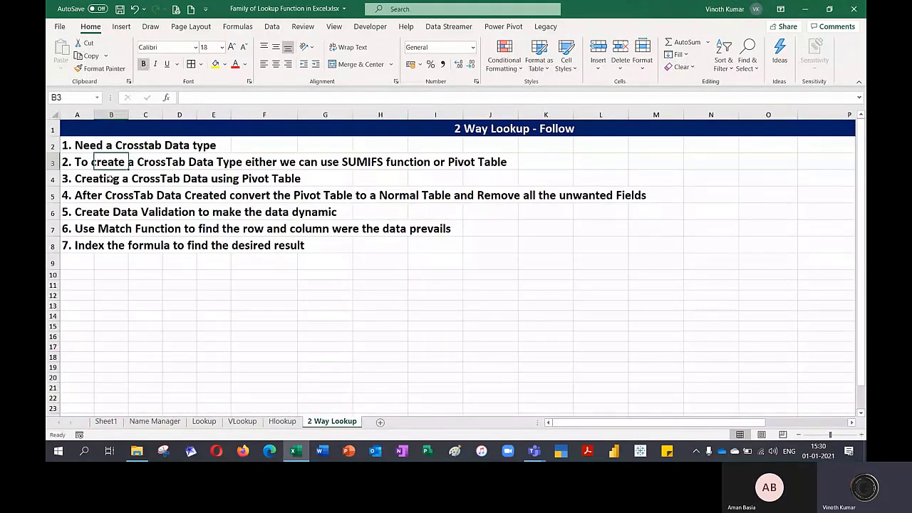
- Fill cell F12 of the 2 Way Lookup sheet with yellow
{"action": "left_click", "coordinate": [69, 162]}
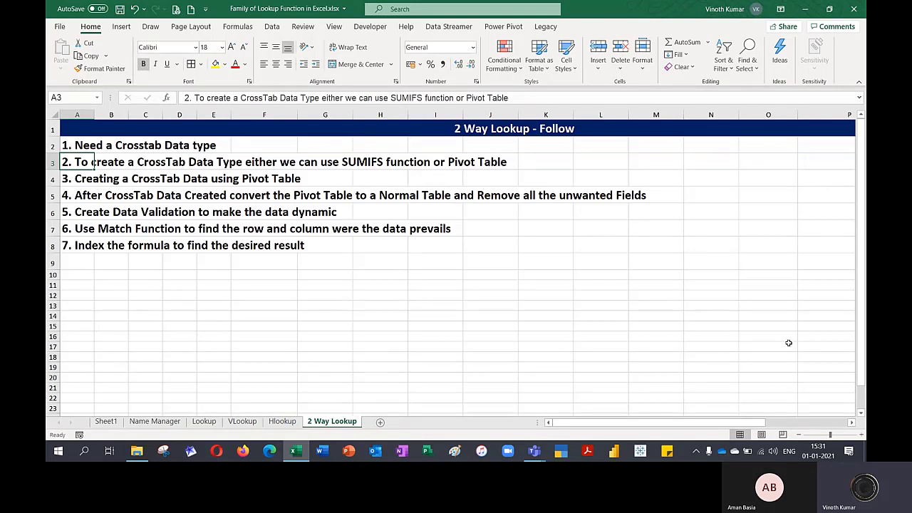
{"action": "left_click", "coordinate": [256, 295]}
{"action": "left_click", "coordinate": [215, 63]}
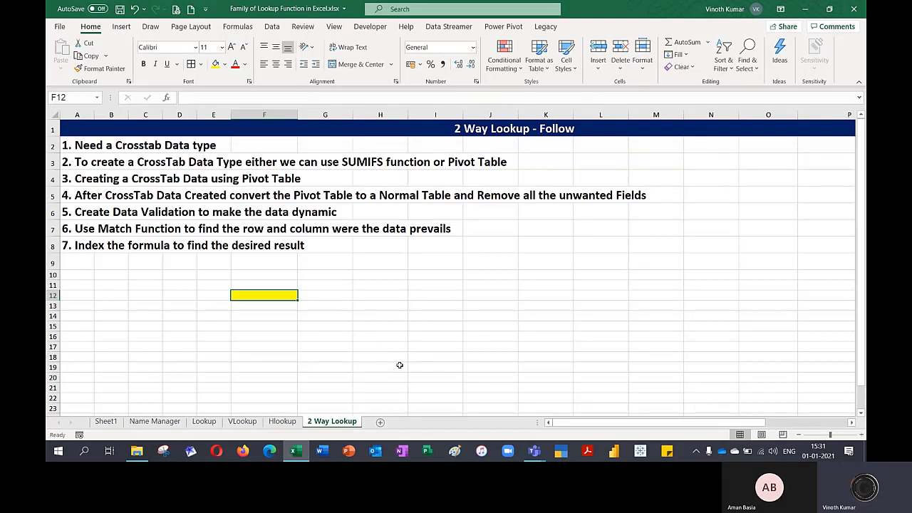
- Create a PivotTable from the sales data in Sheet1 A2:J1940, placed on the existing 2 Way Lookup sheet at F12
{"action": "left_click", "coordinate": [106, 421]}
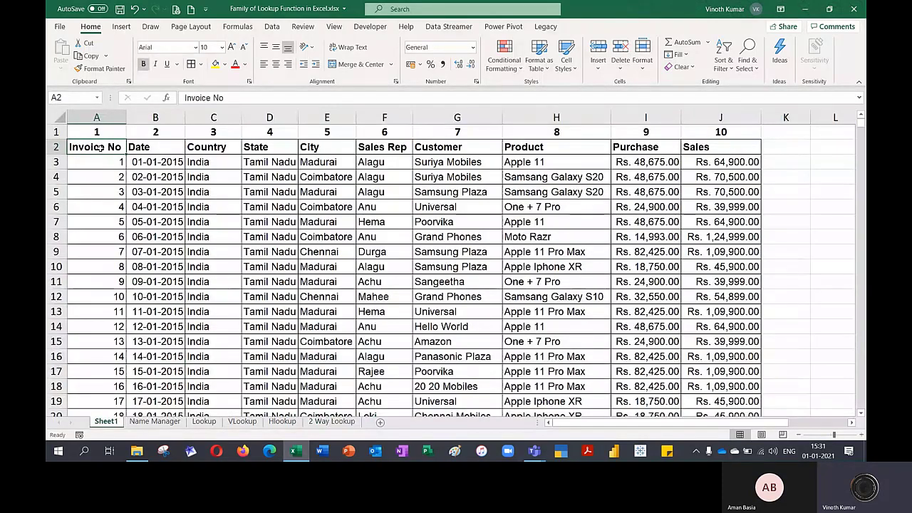
{"action": "key", "text": "ctrl+shift+End"}
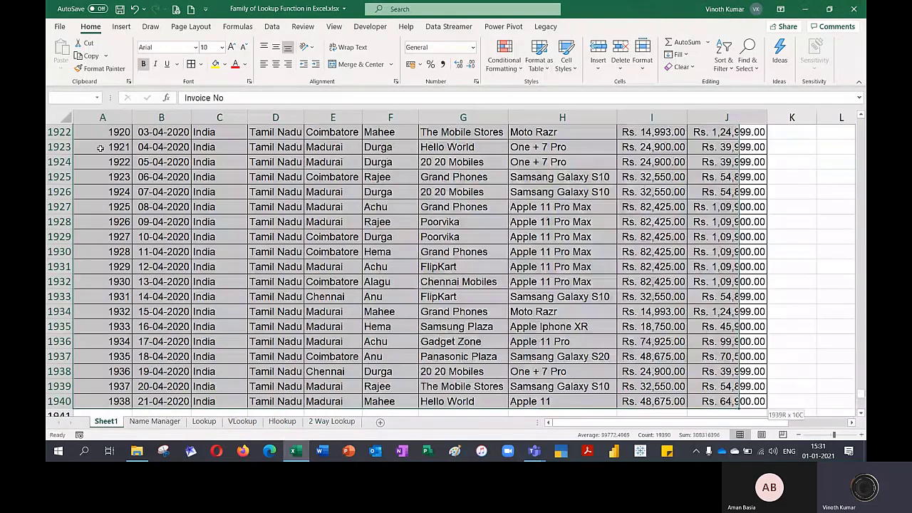
{"action": "left_click", "coordinate": [121, 26]}
{"action": "left_click", "coordinate": [65, 52]}
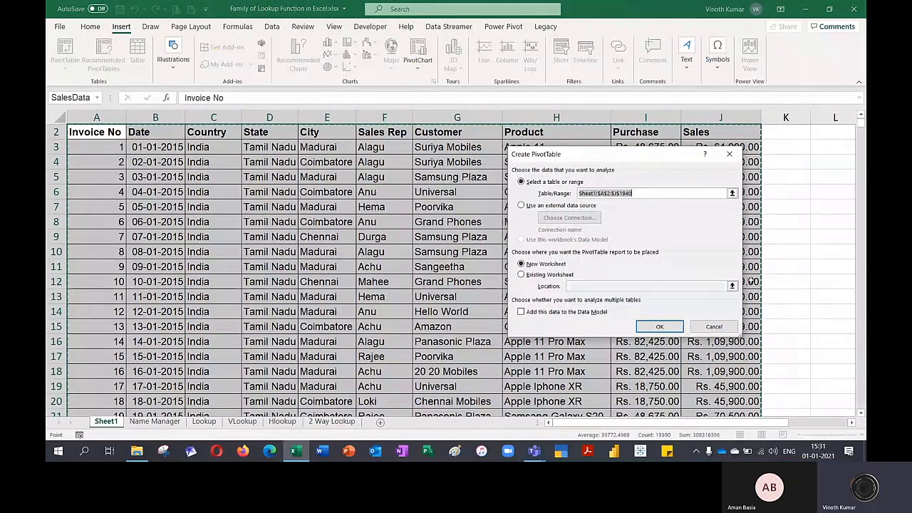
{"action": "left_click", "coordinate": [541, 276]}
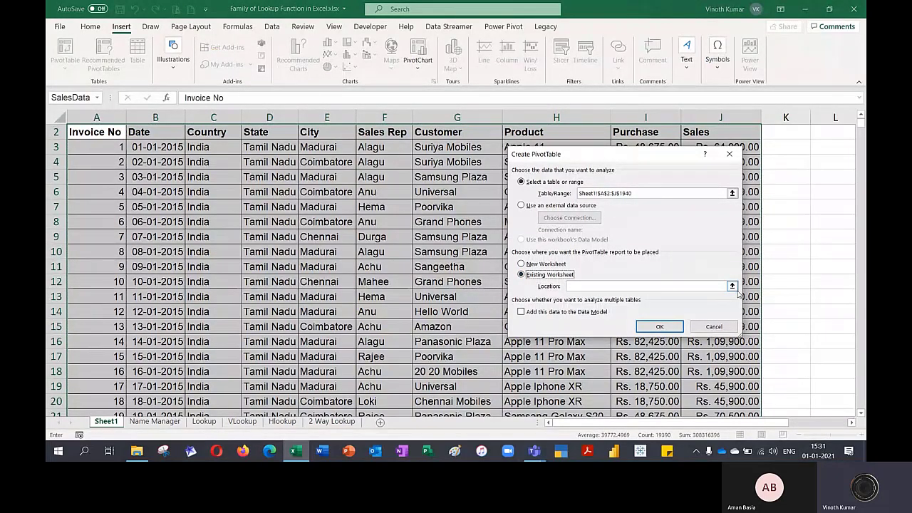
{"action": "left_click", "coordinate": [731, 286]}
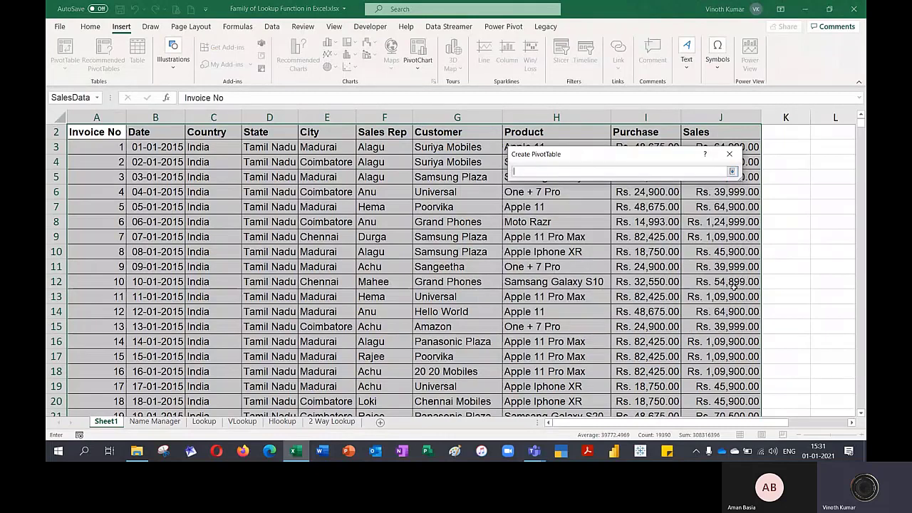
{"action": "left_click", "coordinate": [342, 421]}
{"action": "left_click", "coordinate": [261, 294]}
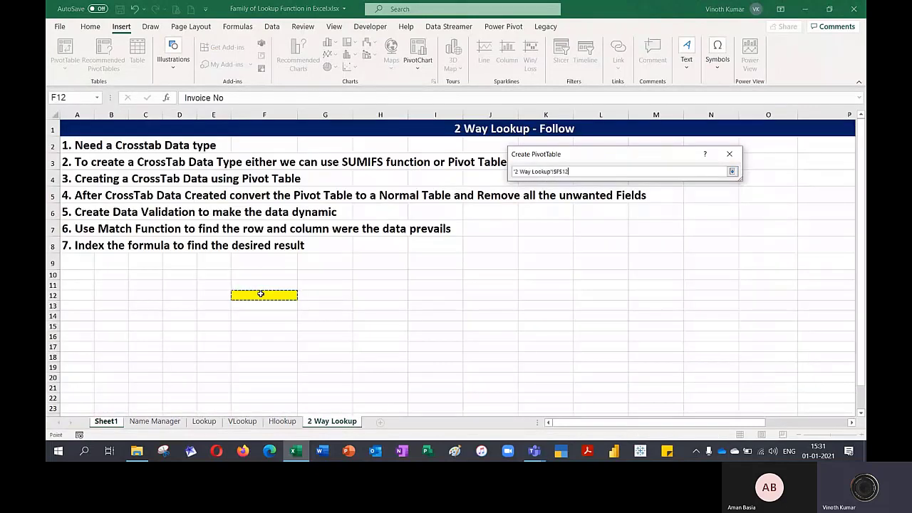
{"action": "left_click", "coordinate": [731, 171]}
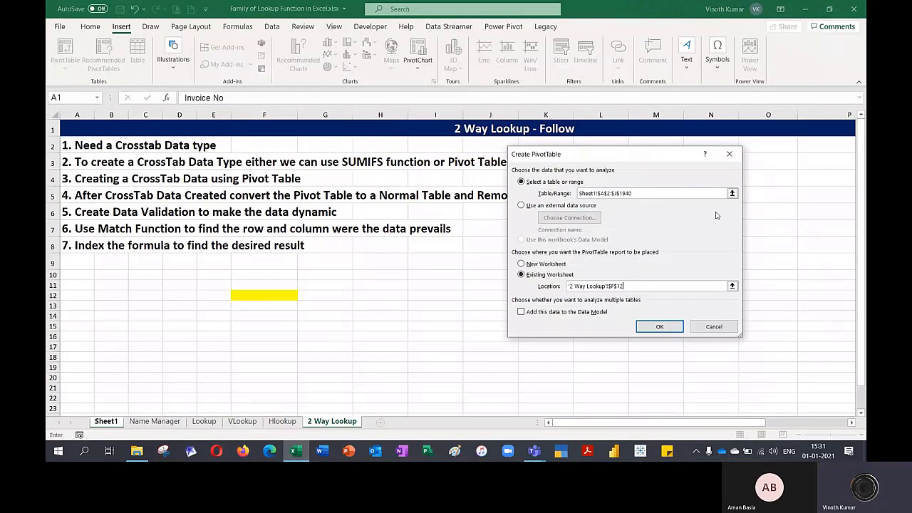
{"action": "left_click", "coordinate": [660, 327]}
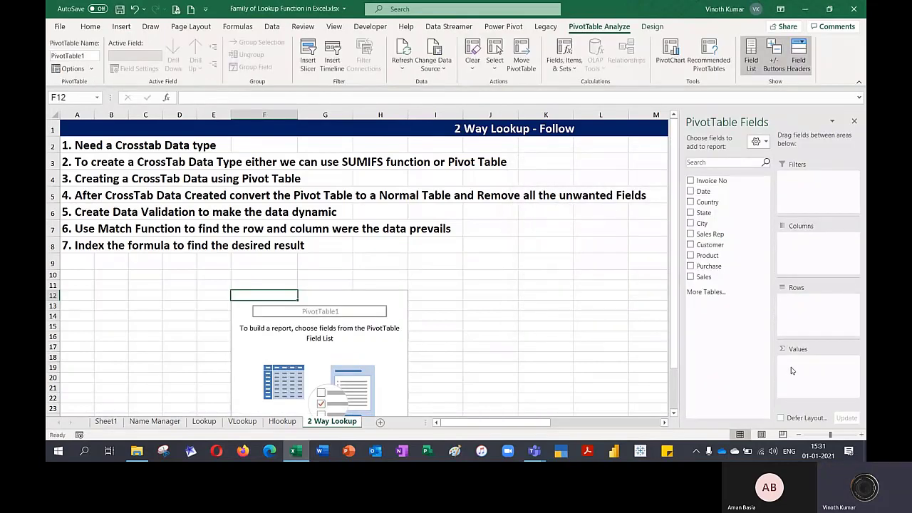
- Add Sales Rep and Customer as row fields and Sales as a summed value field of the PivotTable
{"action": "scroll", "coordinate": [589, 357], "scroll_direction": "down", "scroll_amount": 2}
{"action": "scroll", "coordinate": [589, 358], "scroll_direction": "up", "scroll_amount": 2}
{"action": "left_click", "coordinate": [691, 234]}
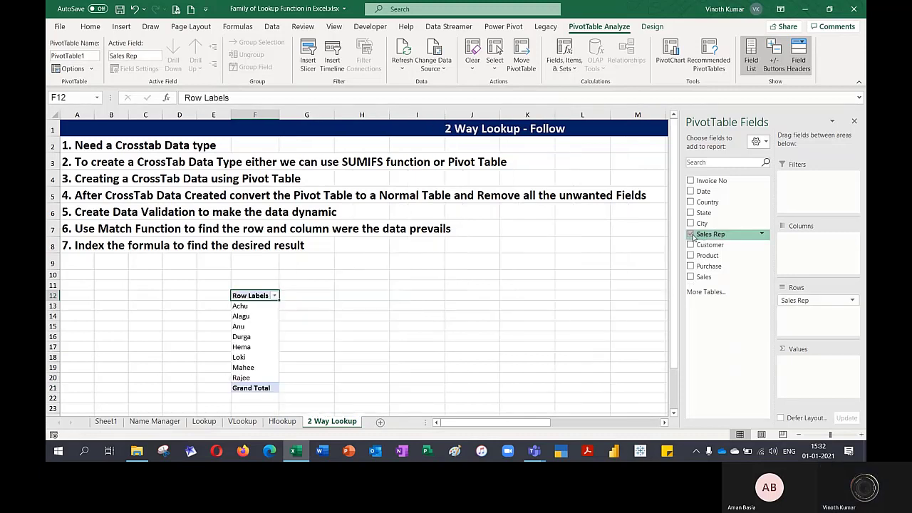
{"action": "left_click", "coordinate": [690, 245]}
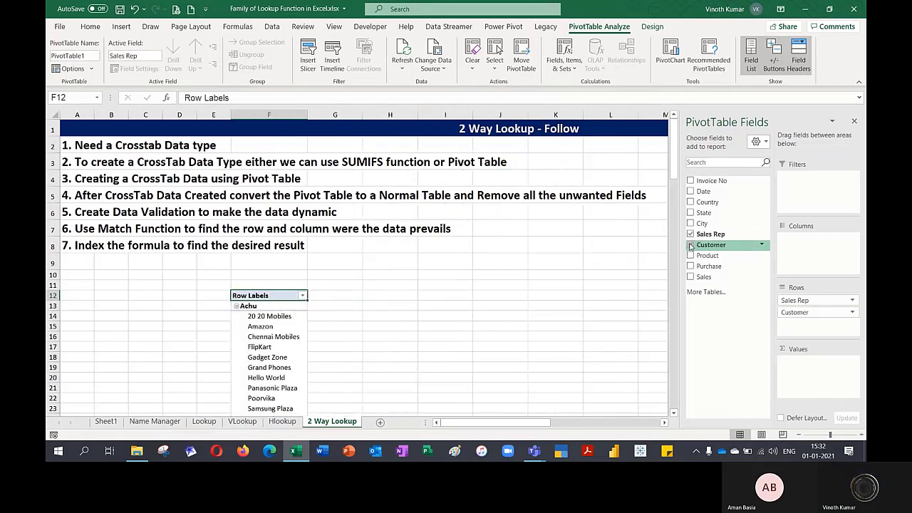
{"action": "left_click", "coordinate": [691, 277]}
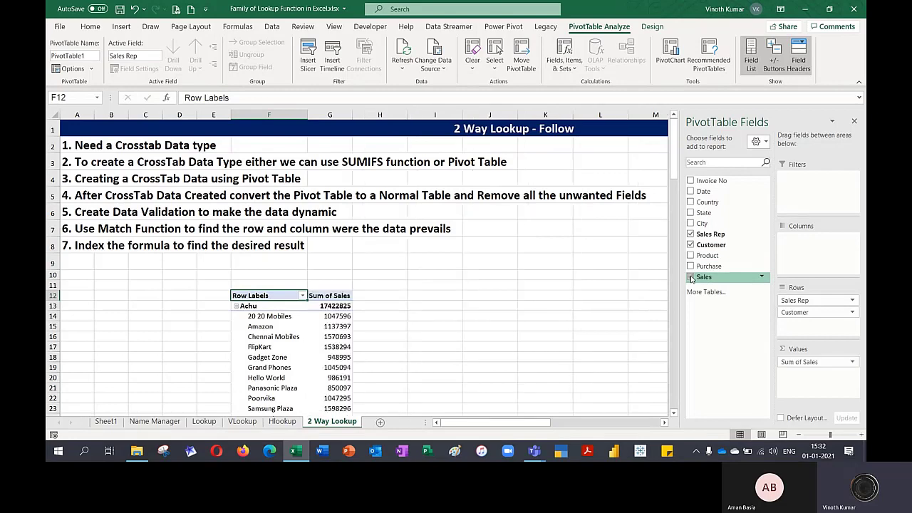
- Move the Customer field from the PivotTable's rows to its columns
{"action": "scroll", "coordinate": [511, 299], "scroll_direction": "down", "scroll_amount": 10}
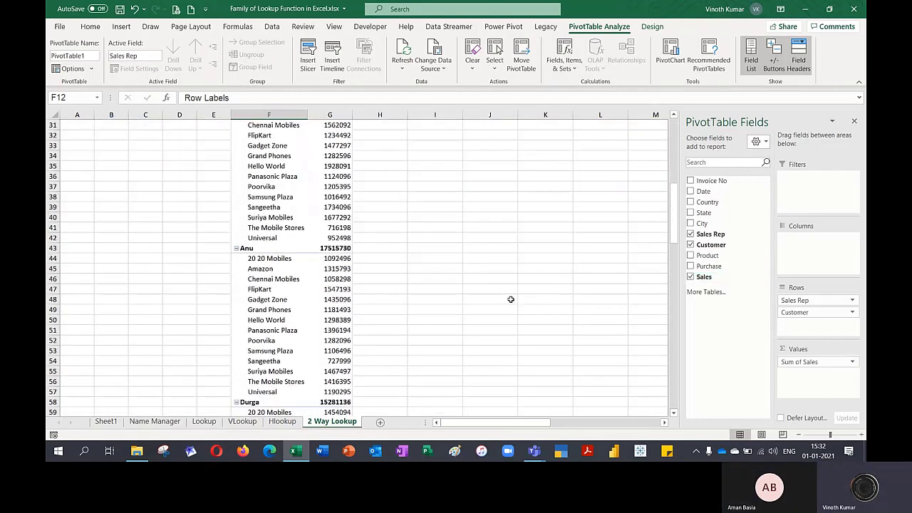
{"action": "scroll", "coordinate": [511, 299], "scroll_direction": "down", "scroll_amount": 12}
{"action": "scroll", "coordinate": [511, 299], "scroll_direction": "up", "scroll_amount": 20}
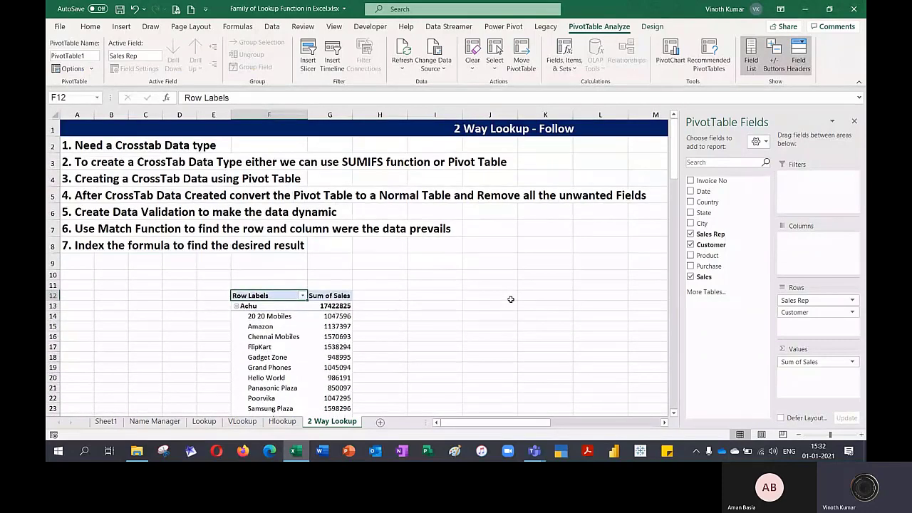
{"action": "left_click_drag", "start_coordinate": [797, 312], "coordinate": [814, 251]}
- Swap the PivotTable's axes so Sales Rep is the column field and Customer is the row field
{"action": "left_click", "coordinate": [664, 422]}
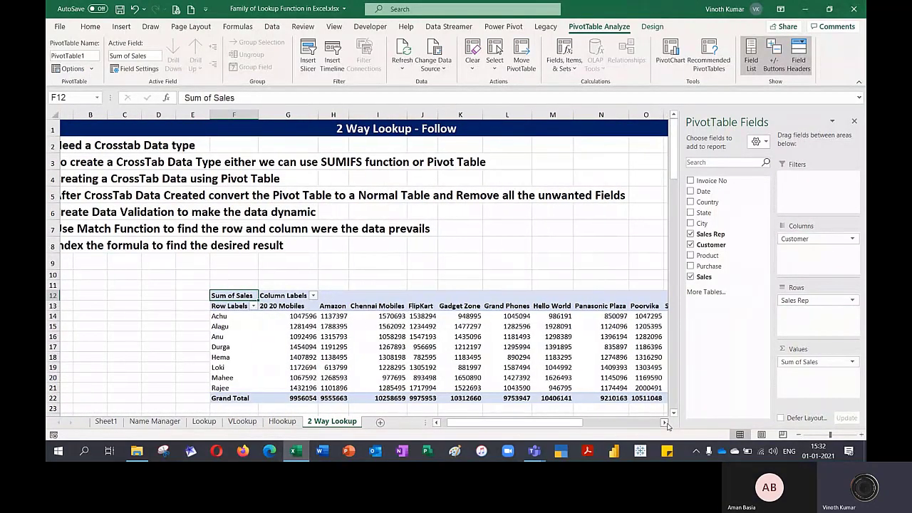
{"action": "left_click", "coordinate": [667, 424]}
{"action": "left_click", "coordinate": [667, 423]}
{"action": "left_click", "coordinate": [666, 424]}
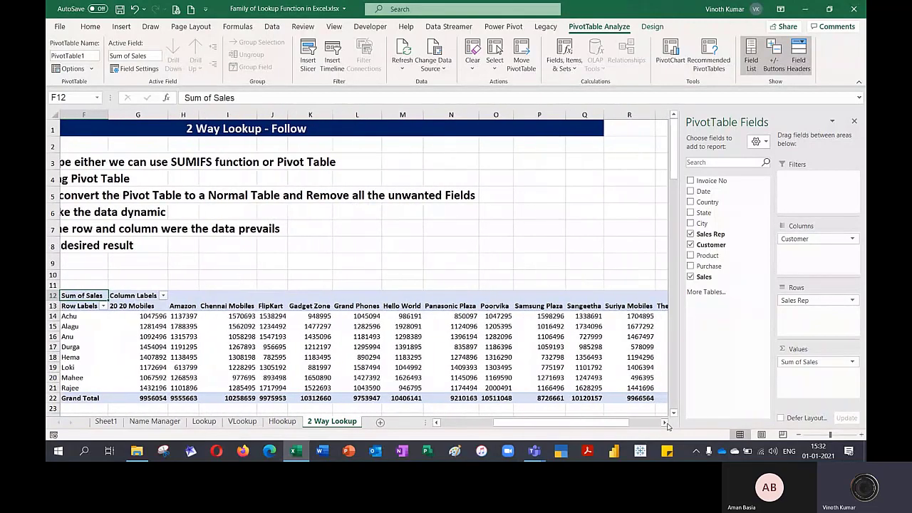
{"action": "left_click", "coordinate": [666, 424]}
{"action": "left_click", "coordinate": [667, 423]}
{"action": "left_click", "coordinate": [666, 424]}
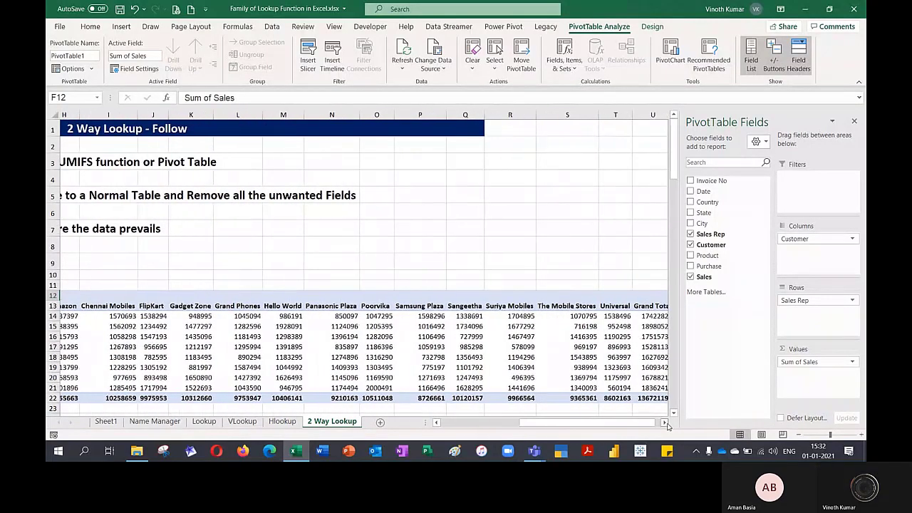
{"action": "left_click_drag", "start_coordinate": [612, 422], "coordinate": [527, 421]}
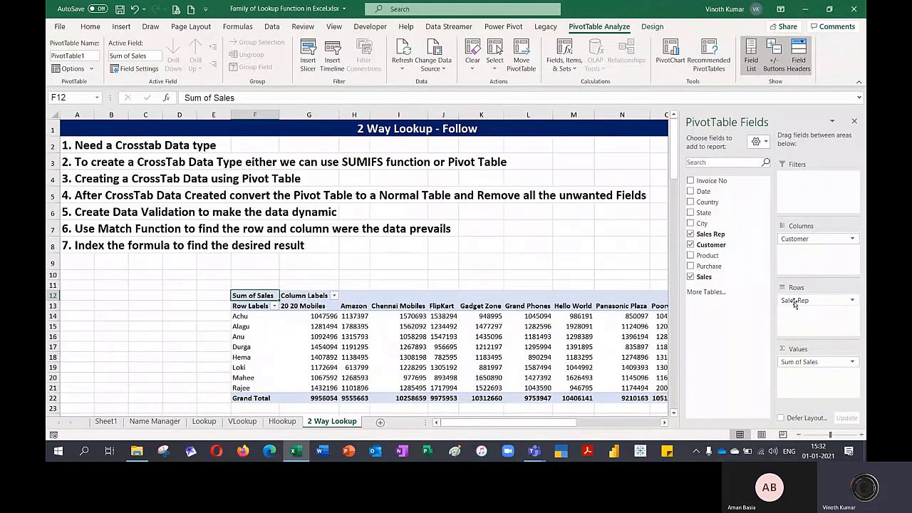
{"action": "left_click_drag", "start_coordinate": [794, 299], "coordinate": [819, 305]}
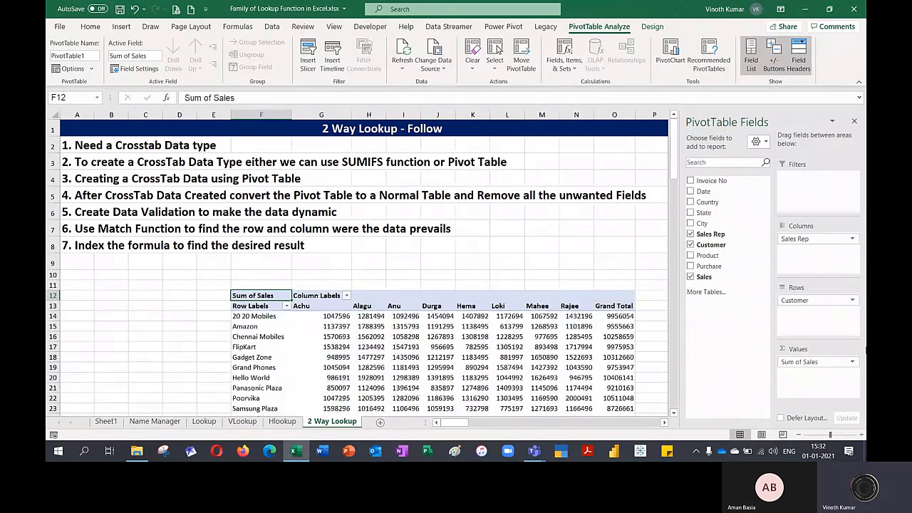
- Undo the PivotTable's recent field moves back to Sales Rep and Customer both as row fields
{"action": "scroll", "coordinate": [643, 297], "scroll_direction": "down", "scroll_amount": 2}
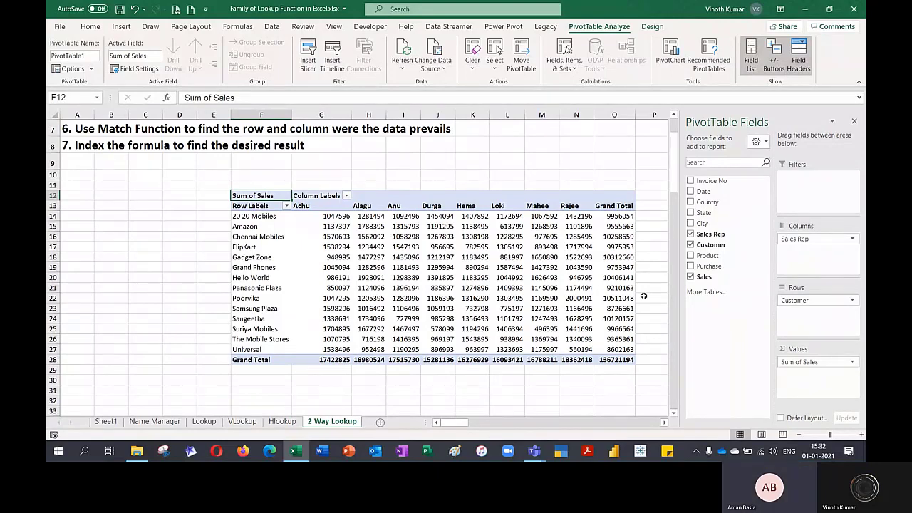
{"action": "key", "text": "ctrl+z"}
{"action": "key", "text": "ctrl+z"}
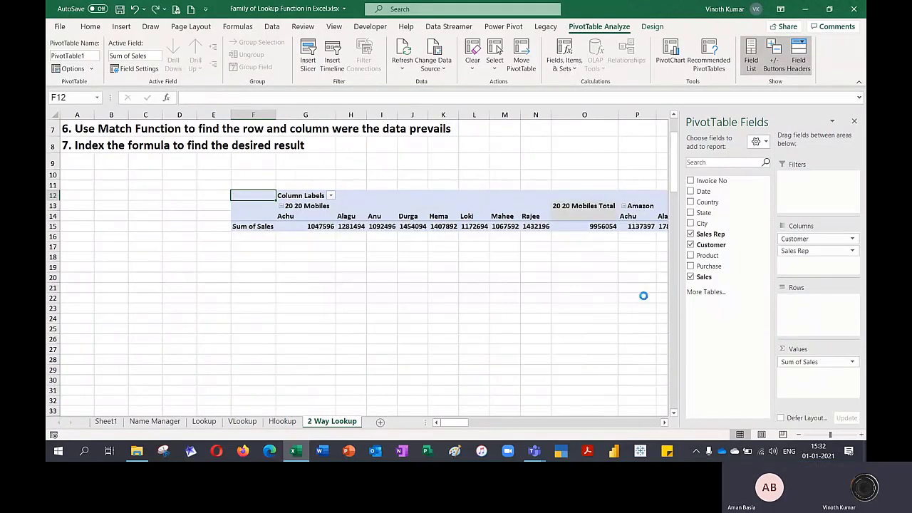
{"action": "key", "text": "ctrl+y"}
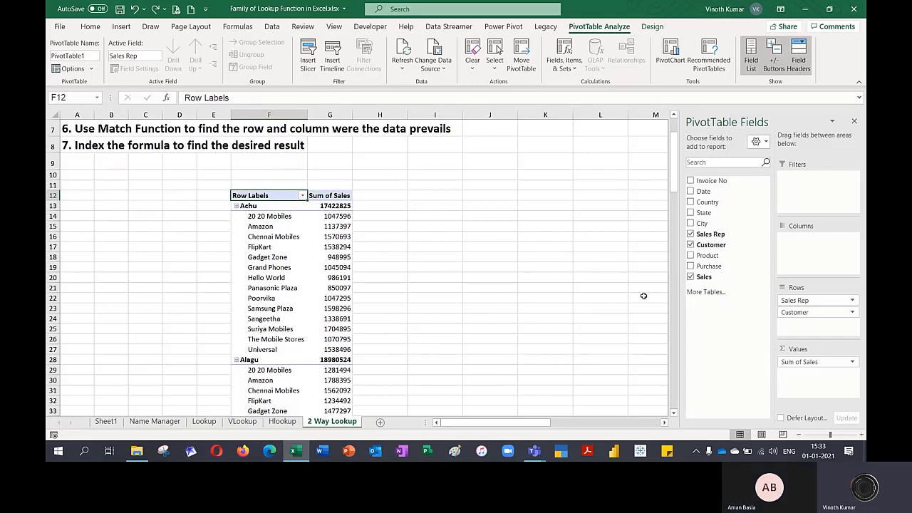
- Rearrange the PivotTable's fields again so Sales Rep is the column field and Customer is the row field
{"action": "left_click_drag", "start_coordinate": [798, 312], "coordinate": [812, 256]}
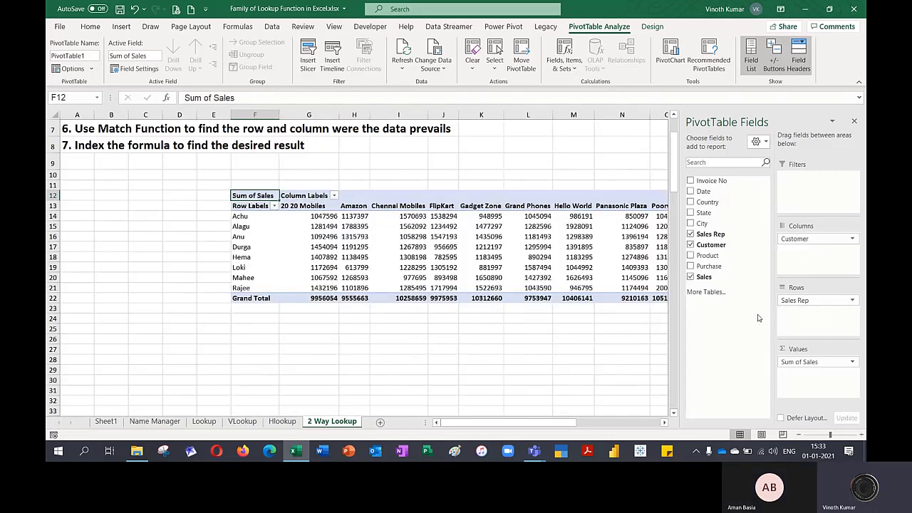
{"action": "left_click_drag", "start_coordinate": [479, 425], "coordinate": [464, 412]}
{"action": "left_click_drag", "start_coordinate": [796, 302], "coordinate": [815, 251]}
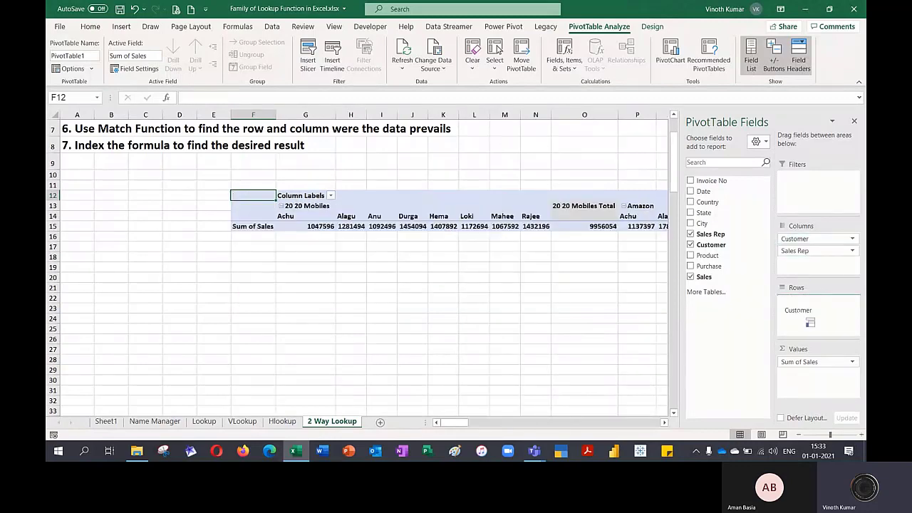
{"action": "left_click_drag", "start_coordinate": [831, 338], "coordinate": [826, 313]}
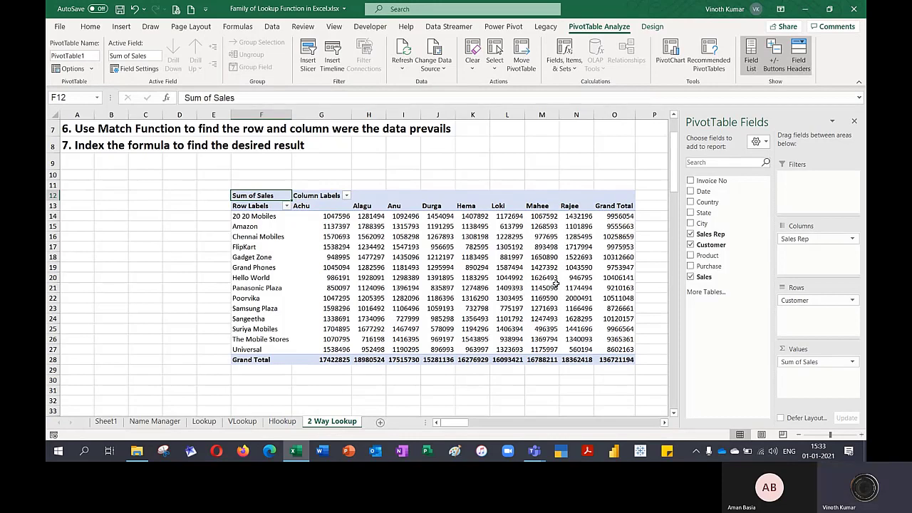
- Apply the Comma Style to all PivotTable values in G14:O28, including the grand totals
{"action": "left_click_drag", "start_coordinate": [328, 216], "coordinate": [617, 360]}
{"action": "left_click", "coordinate": [92, 29]}
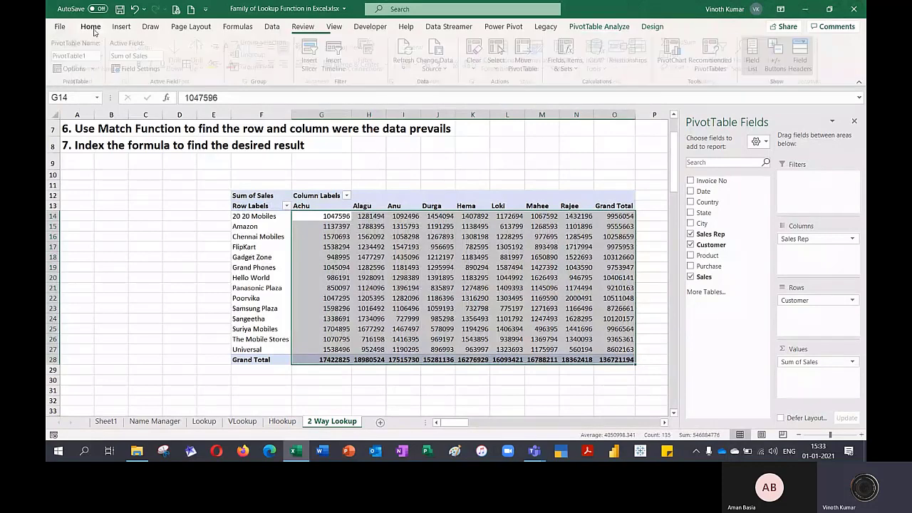
{"action": "left_click", "coordinate": [443, 64]}
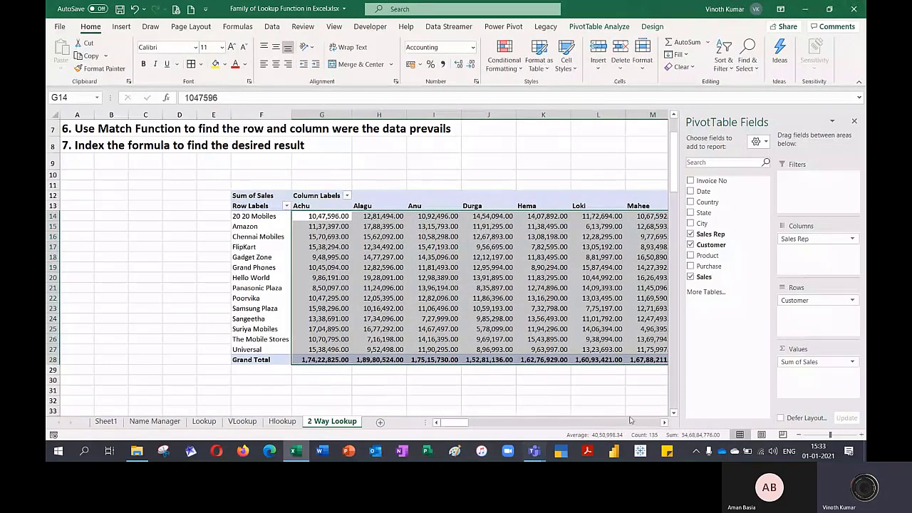
{"action": "left_click", "coordinate": [664, 421]}
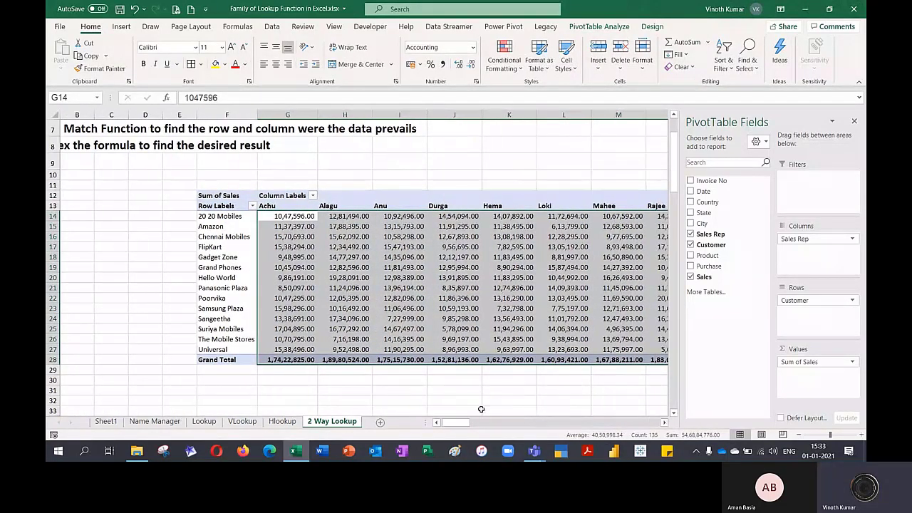
- Change the PivotTable's report layout to Tabular Form
{"action": "left_click", "coordinate": [652, 26]}
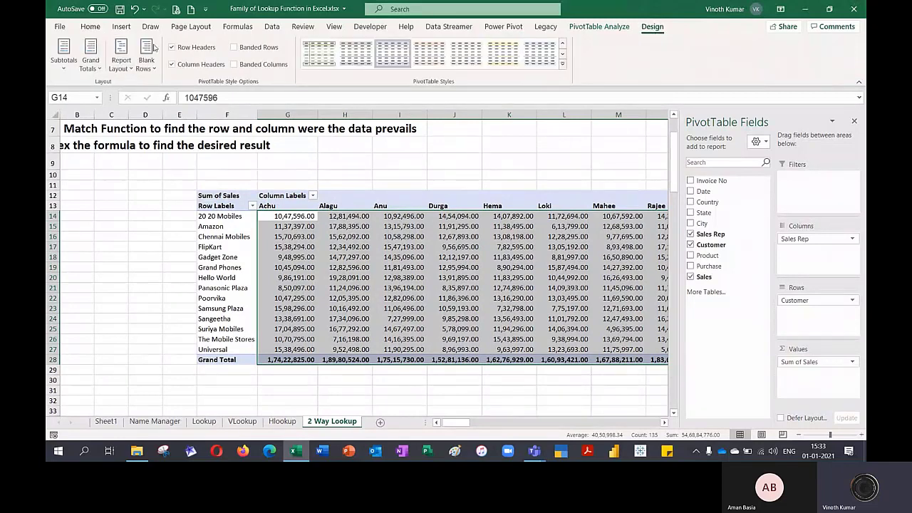
{"action": "left_click", "coordinate": [599, 26]}
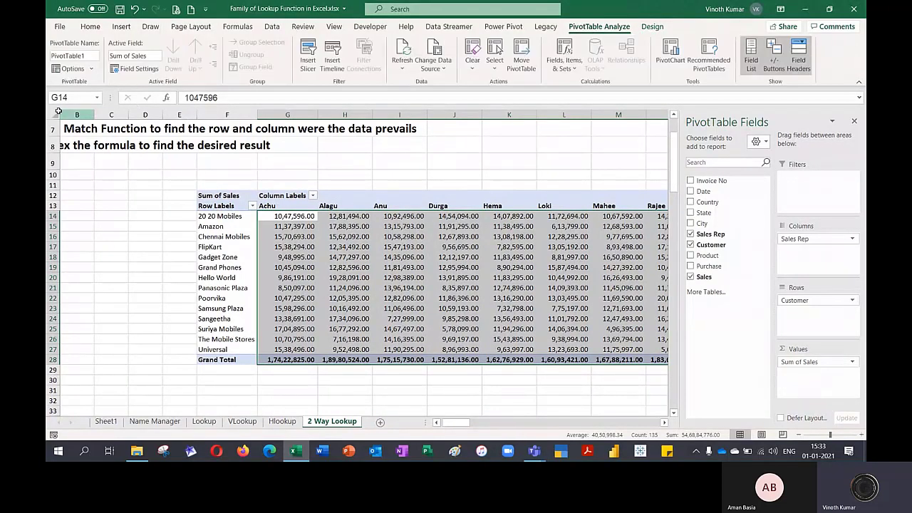
{"action": "left_click", "coordinate": [652, 27]}
{"action": "left_click", "coordinate": [121, 55]}
{"action": "left_click", "coordinate": [121, 55]}
{"action": "left_click", "coordinate": [121, 55]}
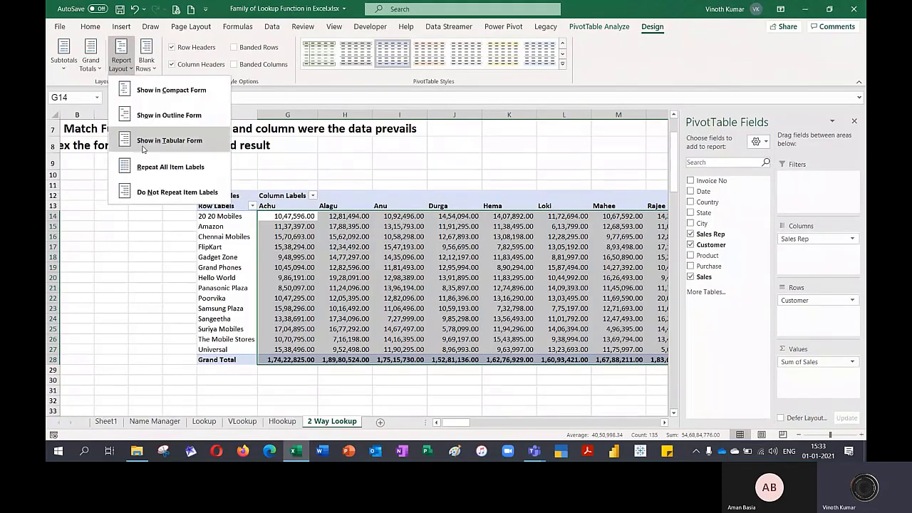
{"action": "left_click", "coordinate": [142, 146]}
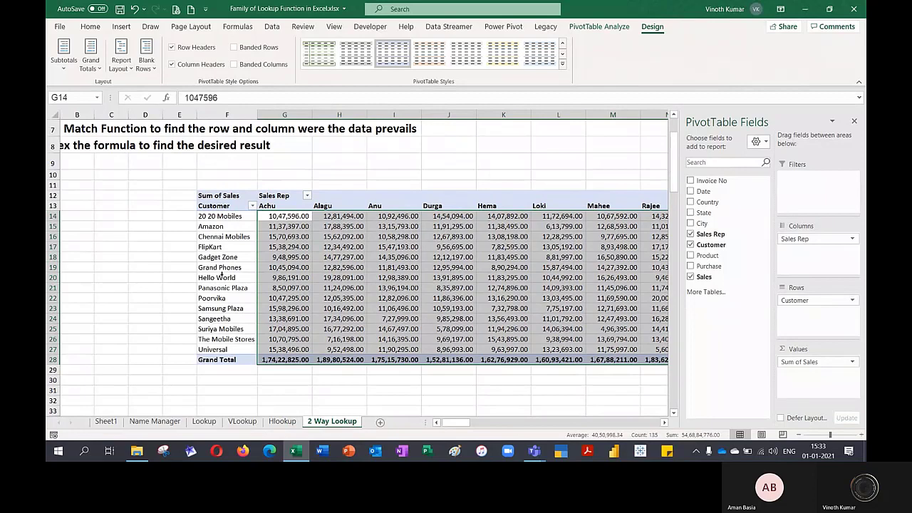
{"action": "left_click", "coordinate": [387, 398]}
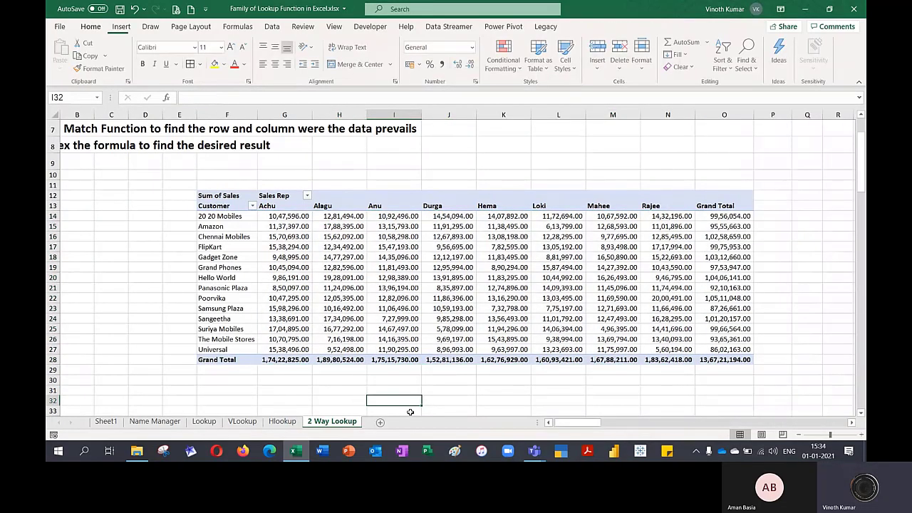
- Convert the whole PivotTable at F12:O28 to a normal table by pasting its copy over itself as values
{"action": "scroll", "coordinate": [411, 412], "scroll_direction": "up", "scroll_amount": 2}
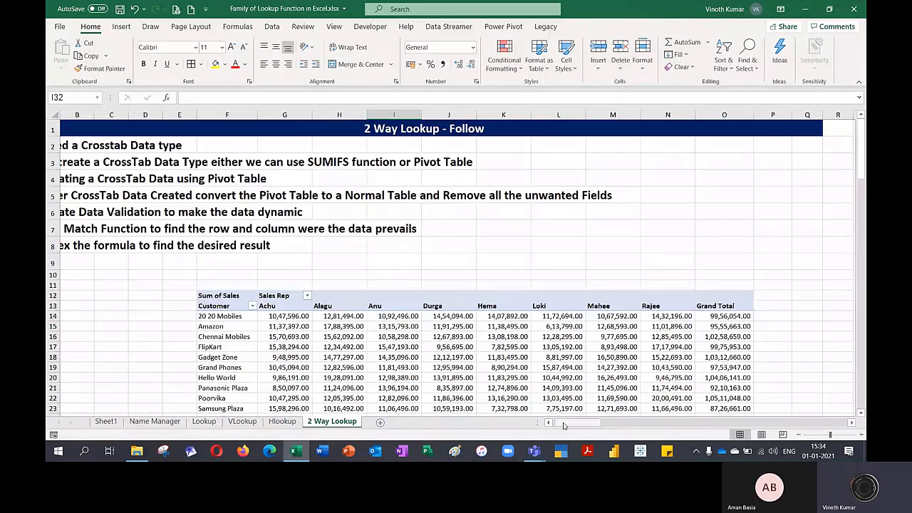
{"action": "scroll", "coordinate": [562, 425], "scroll_direction": "left", "scroll_amount": 1}
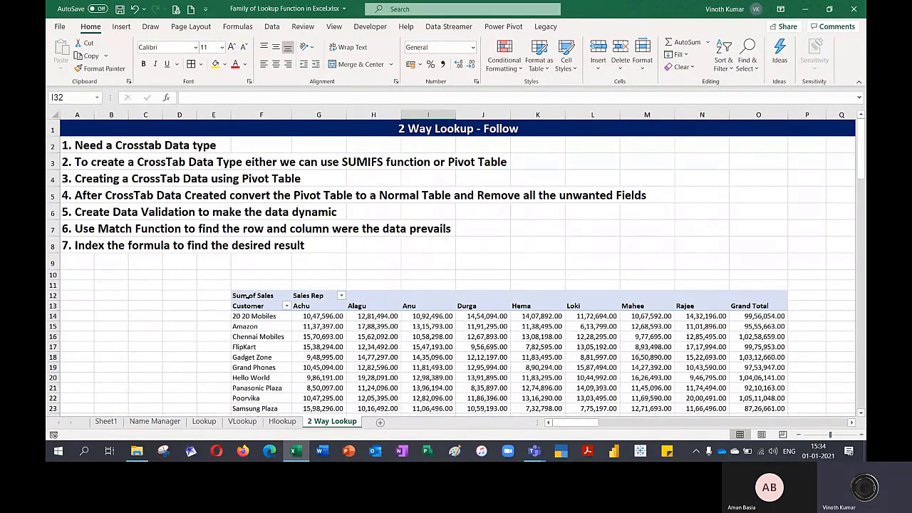
{"action": "left_click", "coordinate": [248, 296]}
{"action": "scroll", "coordinate": [260, 304], "scroll_direction": "down", "scroll_amount": 1}
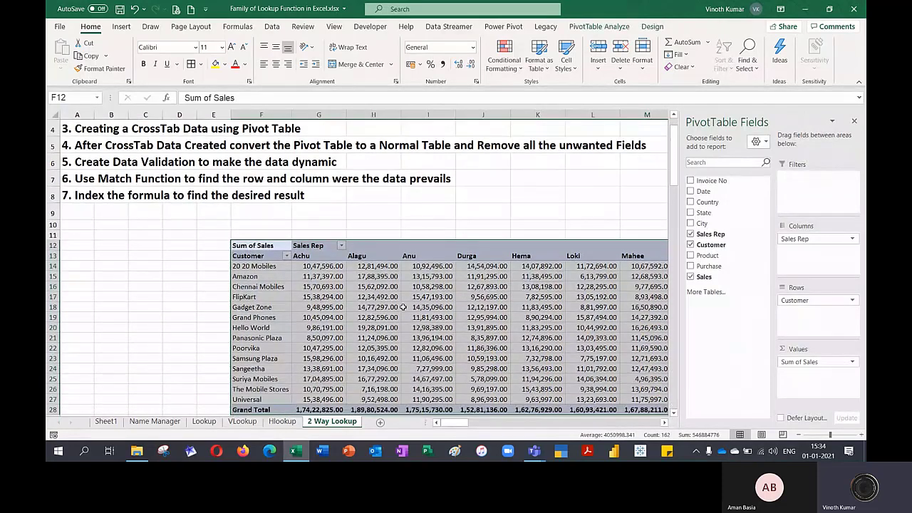
{"action": "left_click", "coordinate": [428, 306]}
{"action": "key", "text": "ctrl+a"}
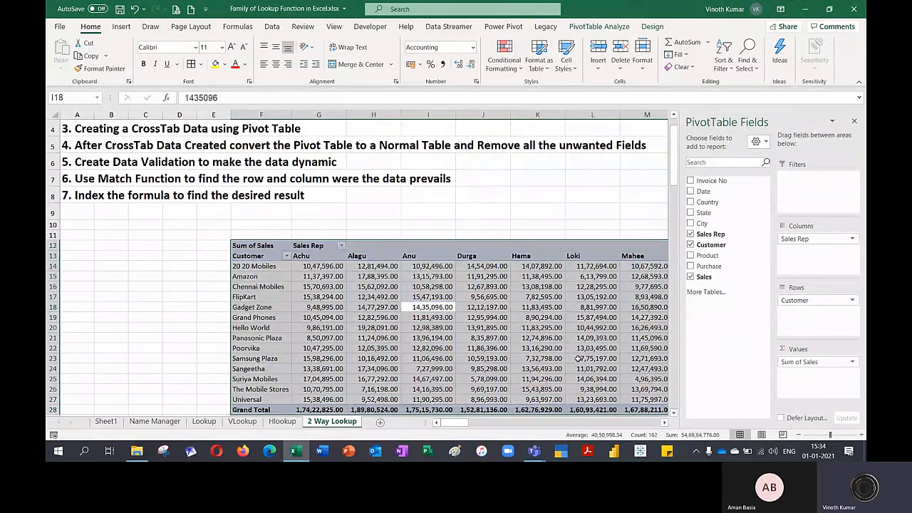
{"action": "left_click", "coordinate": [854, 121]}
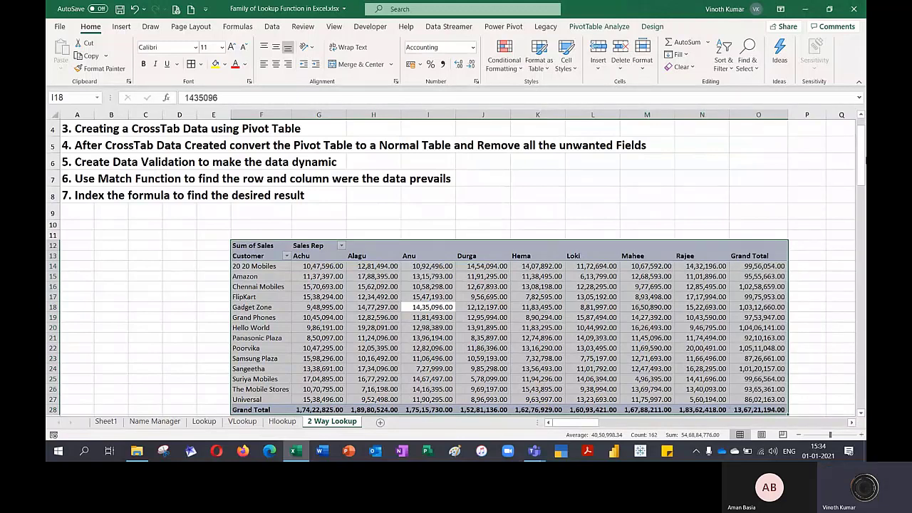
{"action": "key", "text": "ctrl+c"}
{"action": "key", "text": "ctrl+alt+v"}
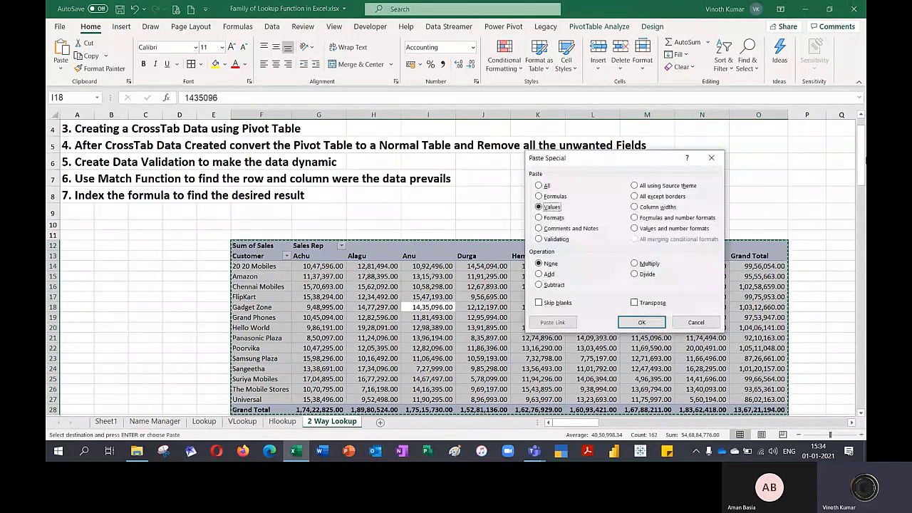
{"action": "key", "text": "Return"}
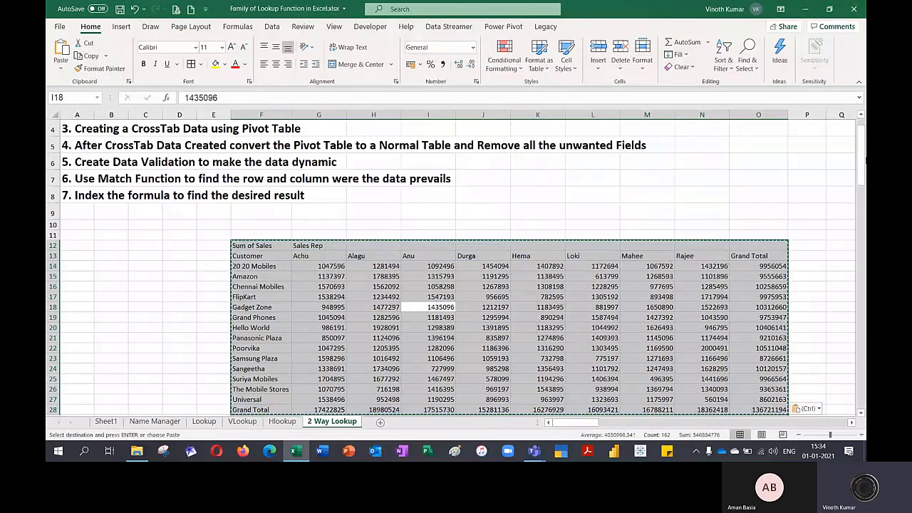
{"action": "key", "text": "Escape"}
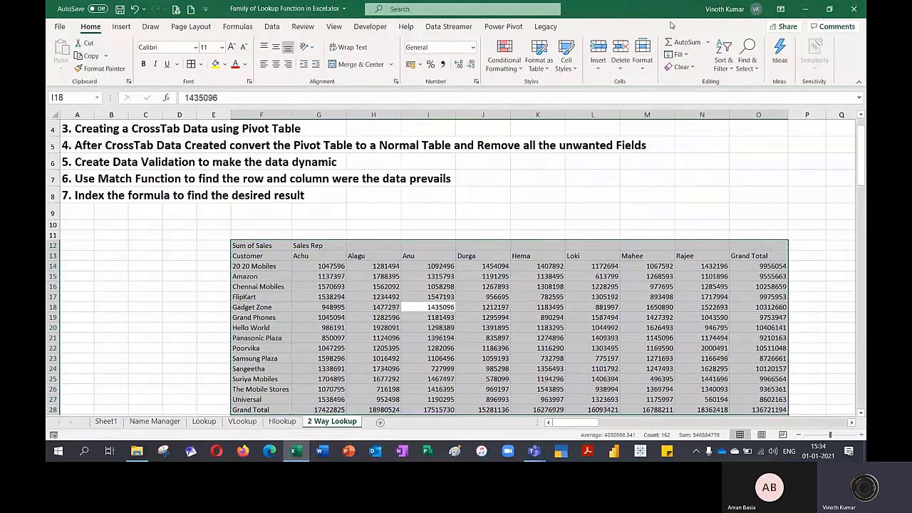
- Clear the Grand Total column in O13:O28 and the Grand Total row in F28:N28
{"action": "scroll", "coordinate": [659, 27], "scroll_direction": "down", "scroll_amount": 1}
{"action": "scroll", "coordinate": [828, 230], "scroll_direction": "down", "scroll_amount": 1}
{"action": "scroll", "coordinate": [828, 230], "scroll_direction": "down", "scroll_amount": 1}
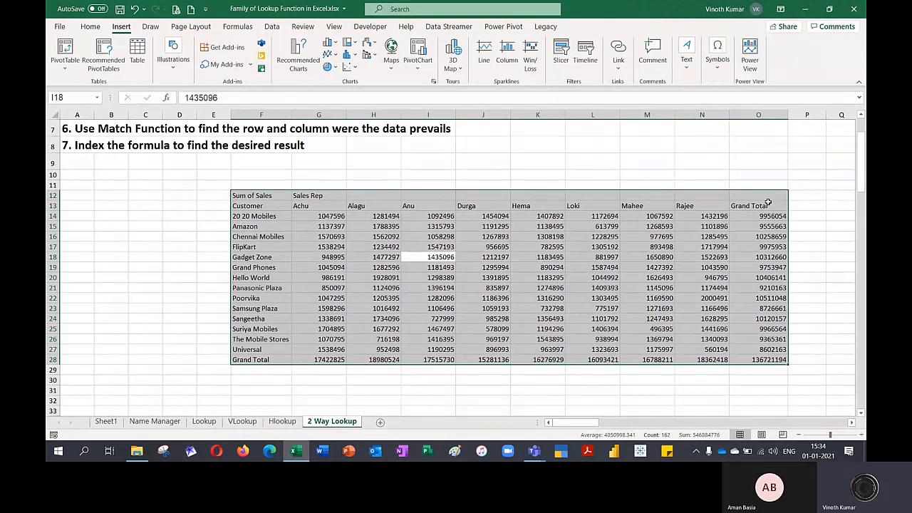
{"action": "left_click_drag", "start_coordinate": [764, 204], "coordinate": [470, 288]}
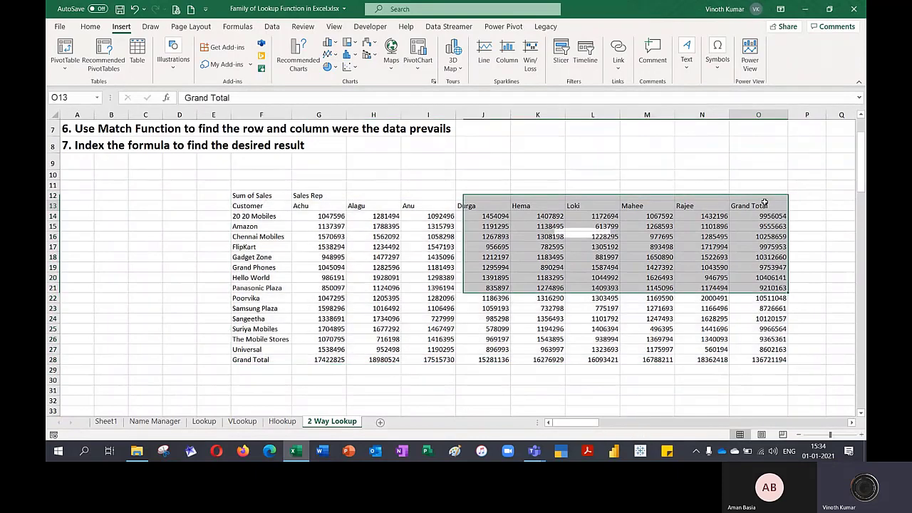
{"action": "left_click_drag", "start_coordinate": [765, 203], "coordinate": [765, 360]}
{"action": "key", "text": "Delete"}
{"action": "left_click_drag", "start_coordinate": [260, 361], "coordinate": [701, 361]}
{"action": "key", "text": "Delete"}
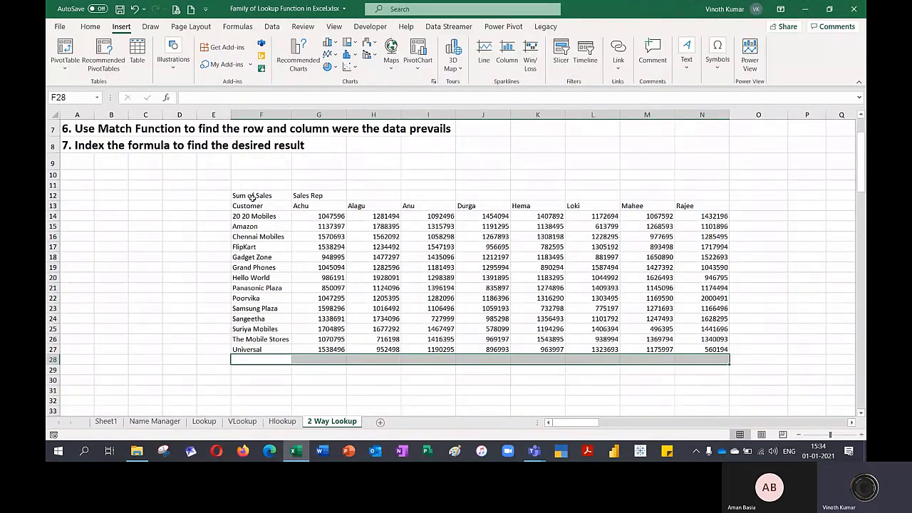
- Clear the leftover labels Sum of Sales, Sales Rep and Customer from F12, G12 and F13
{"action": "left_click_drag", "start_coordinate": [251, 195], "coordinate": [307, 195]}
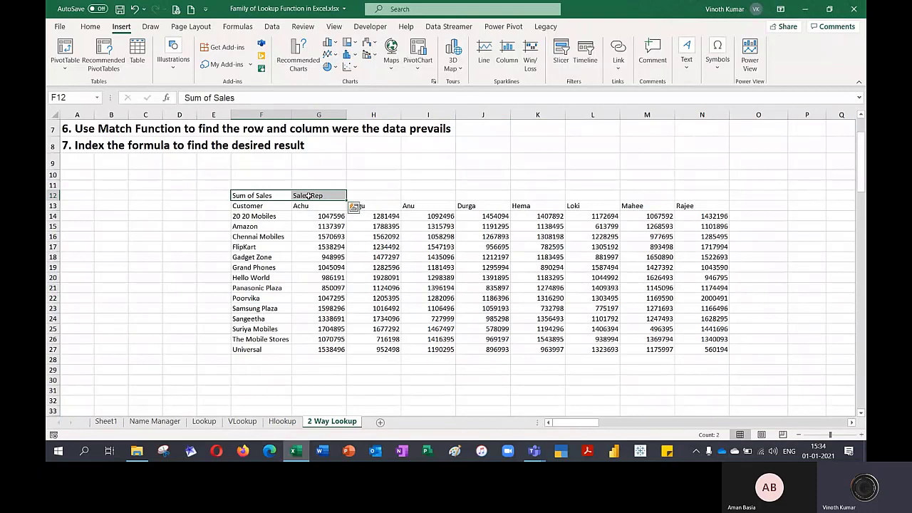
{"action": "key", "text": "Delete"}
{"action": "left_click", "coordinate": [262, 206]}
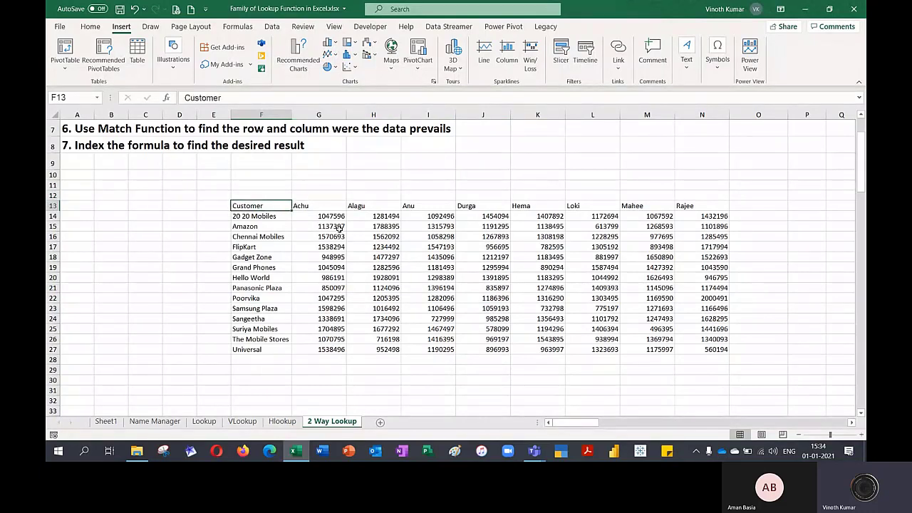
{"action": "key", "text": "Delete"}
- Apply the Comma Style to the sales figures in G14:N27
{"action": "left_click_drag", "start_coordinate": [249, 216], "coordinate": [261, 343]}
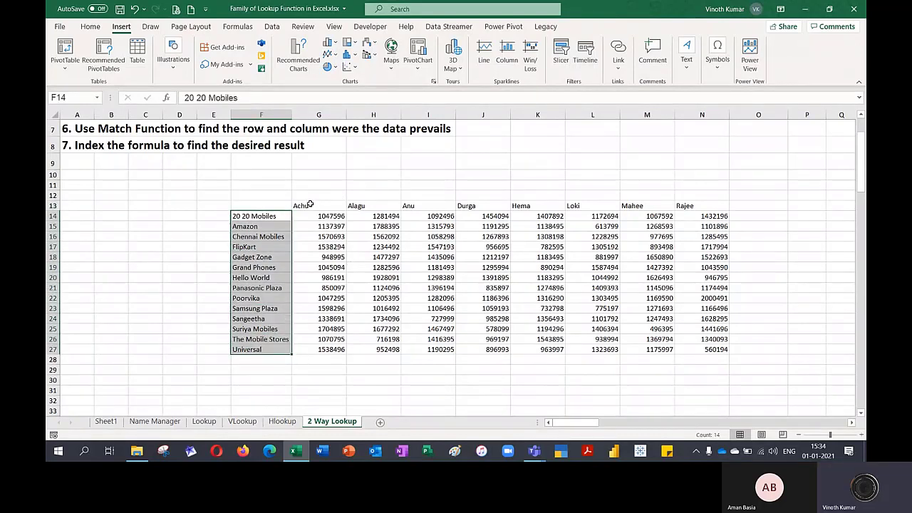
{"action": "left_click_drag", "start_coordinate": [314, 206], "coordinate": [702, 206]}
{"action": "left_click_drag", "start_coordinate": [319, 218], "coordinate": [723, 350]}
{"action": "left_click", "coordinate": [90, 26]}
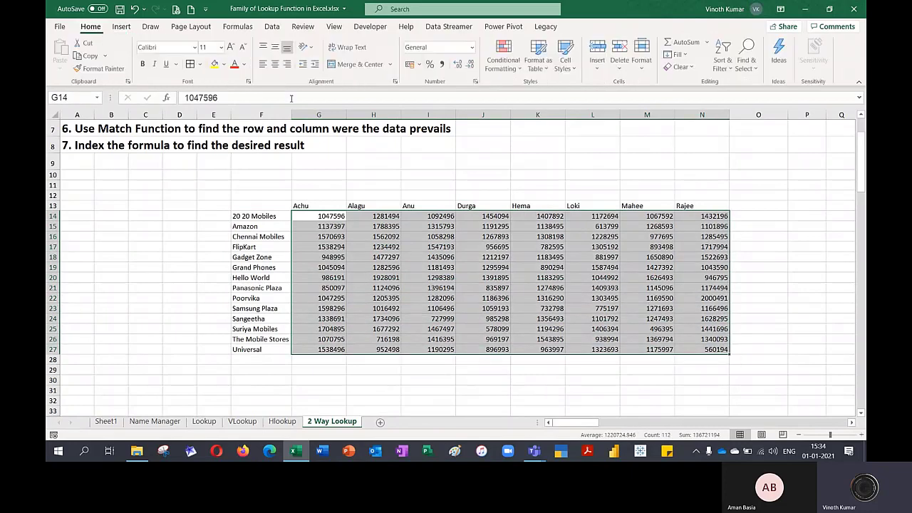
{"action": "left_click", "coordinate": [441, 65]}
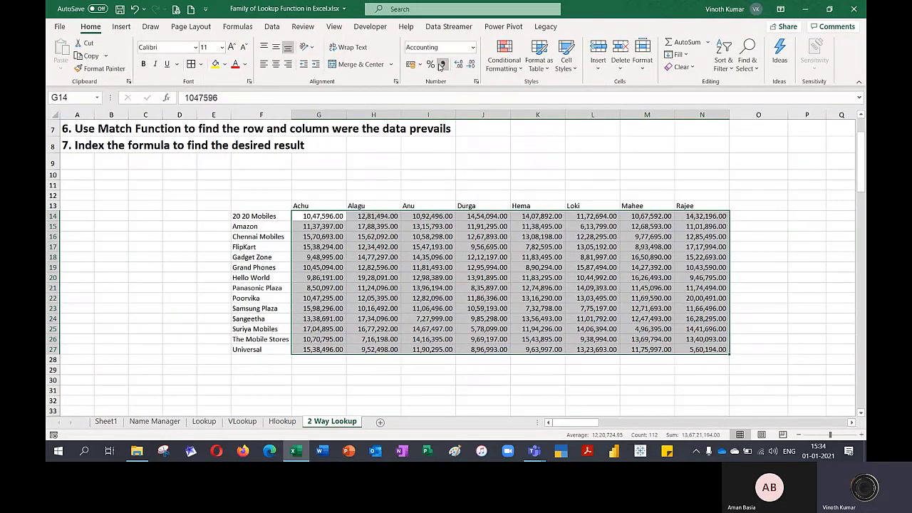
- Add all borders to the crosstab table in F13:N27
{"action": "left_click_drag", "start_coordinate": [256, 216], "coordinate": [712, 359]}
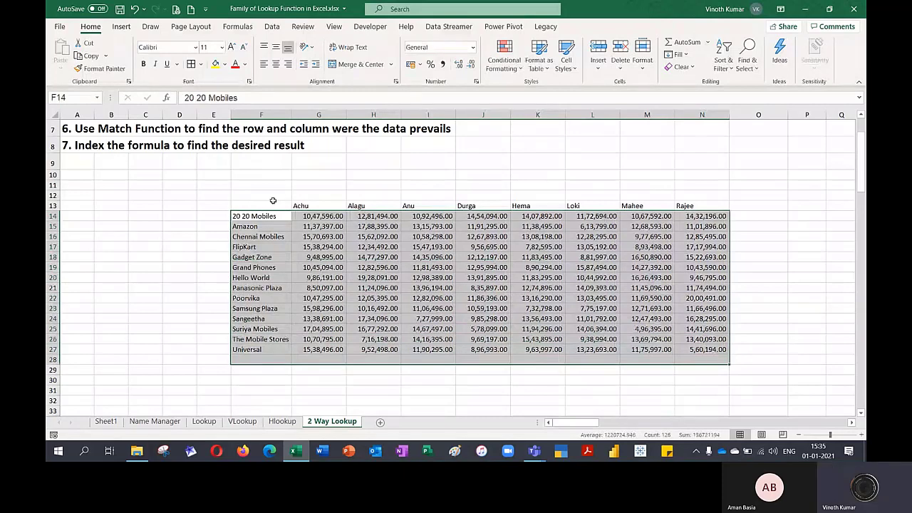
{"action": "left_click_drag", "start_coordinate": [273, 200], "coordinate": [712, 349]}
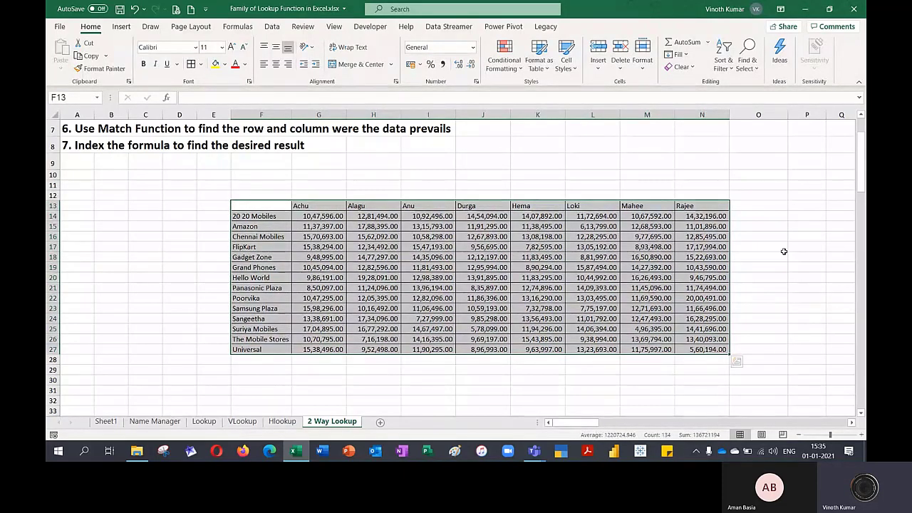
{"action": "left_click_drag", "start_coordinate": [784, 254], "coordinate": [784, 246]}
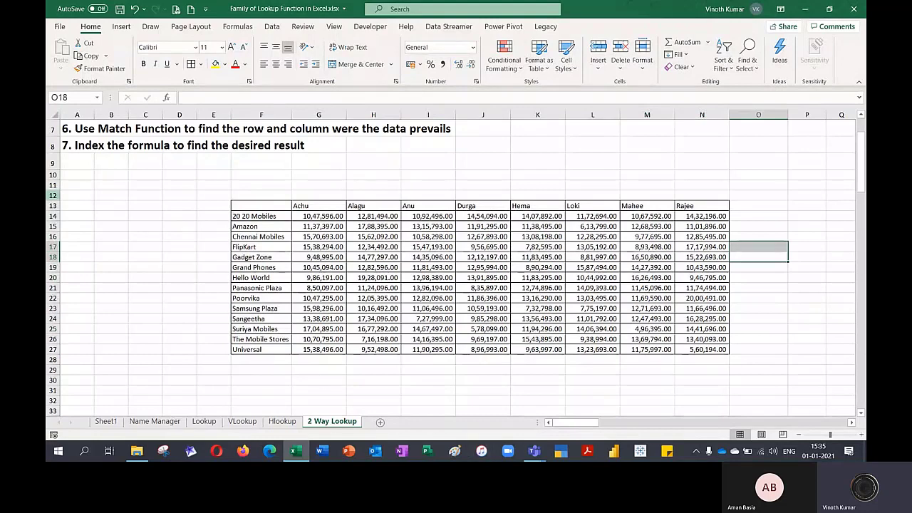
- Delete the empty cells A13:C27, shifting the crosstab table's cells left
{"action": "left_click_drag", "start_coordinate": [80, 207], "coordinate": [145, 345]}
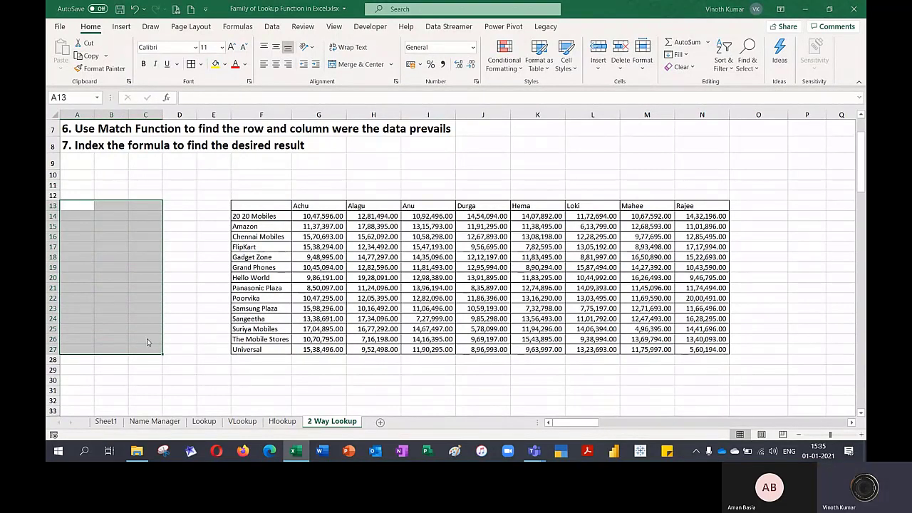
{"action": "key", "text": "ctrl+minus"}
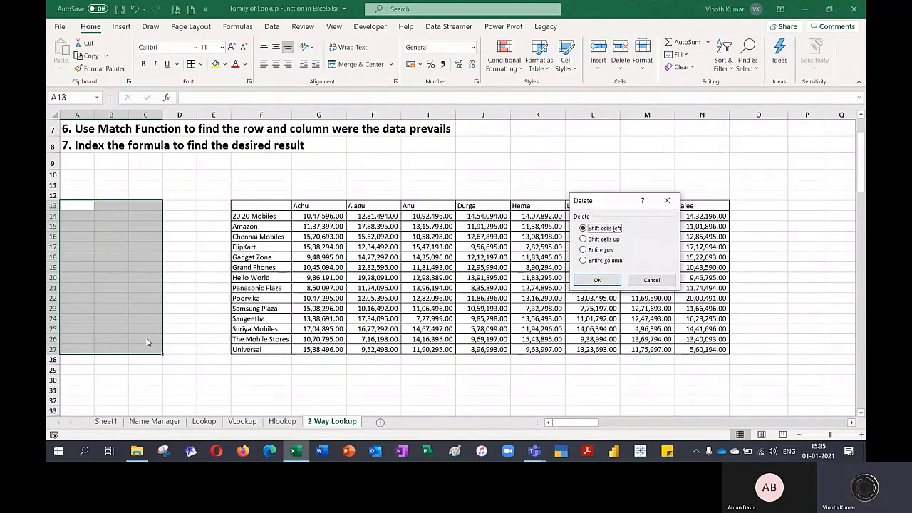
{"action": "key", "text": "Return"}
- Widen columns D and E so the sales figures fit their cells
{"action": "left_click_drag", "start_coordinate": [196, 114], "coordinate": [207, 114]}
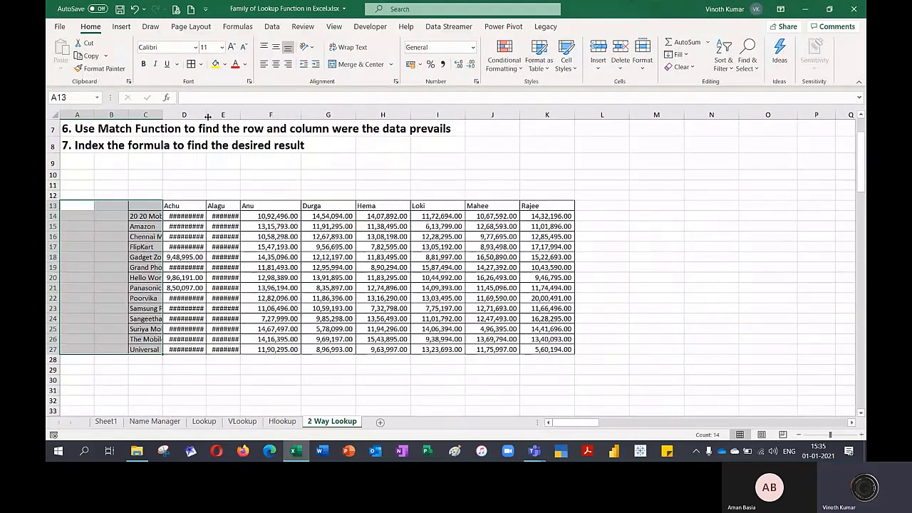
{"action": "double_click", "coordinate": [241, 114]}
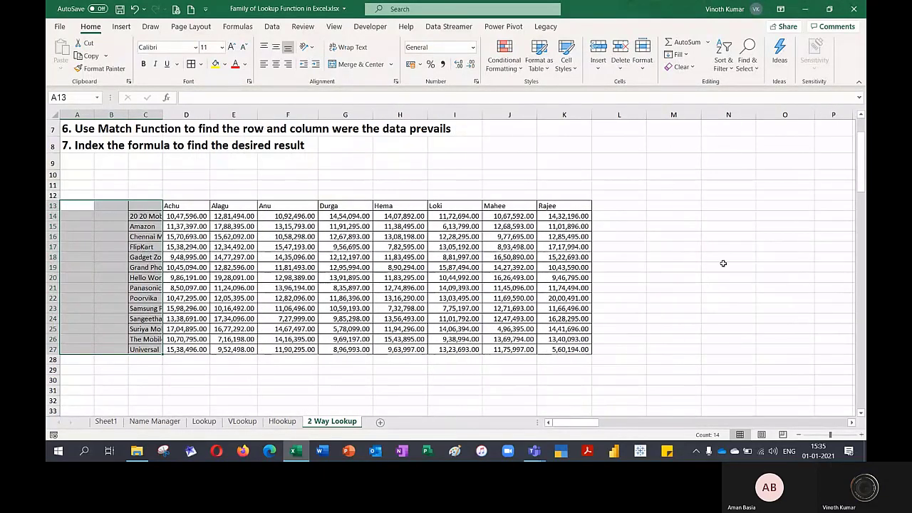
{"action": "left_click", "coordinate": [680, 257]}
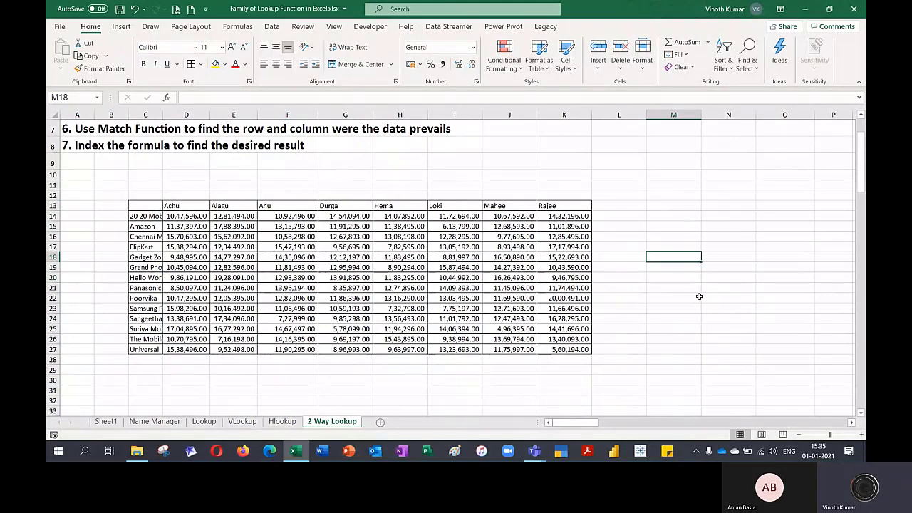
- Review the 2 Way Lookup procedure notes in A2:A6, from the crosstab requirement to the data validation step
{"action": "key", "text": "ctrl+Home"}
{"action": "key", "text": "Down"}
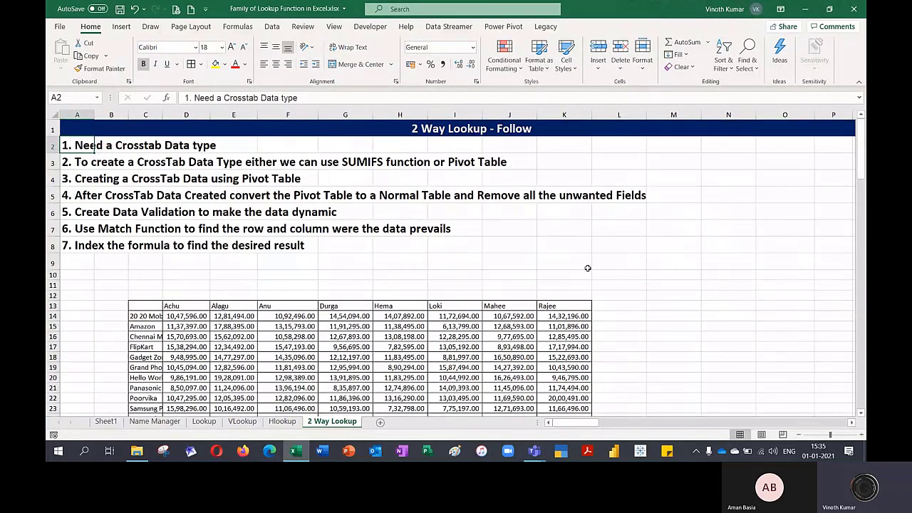
{"action": "key", "text": "Down"}
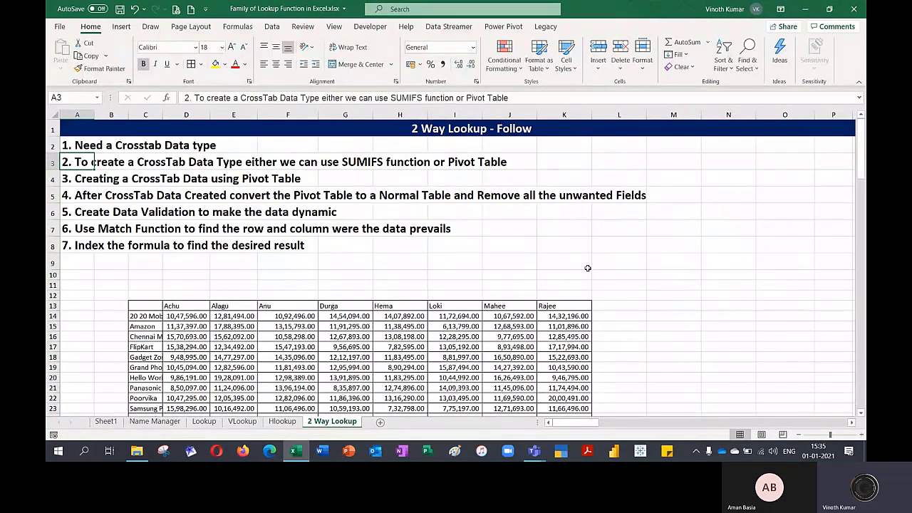
{"action": "key", "text": "Down"}
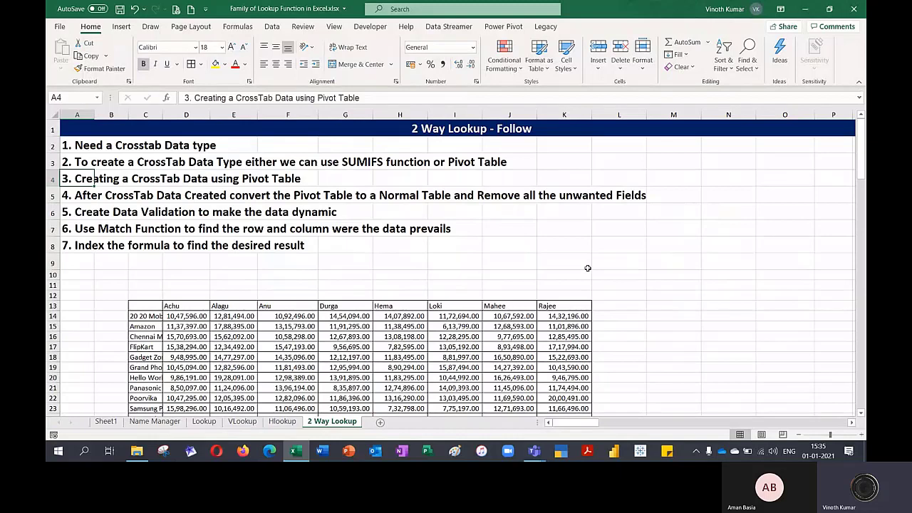
{"action": "key", "text": "Down"}
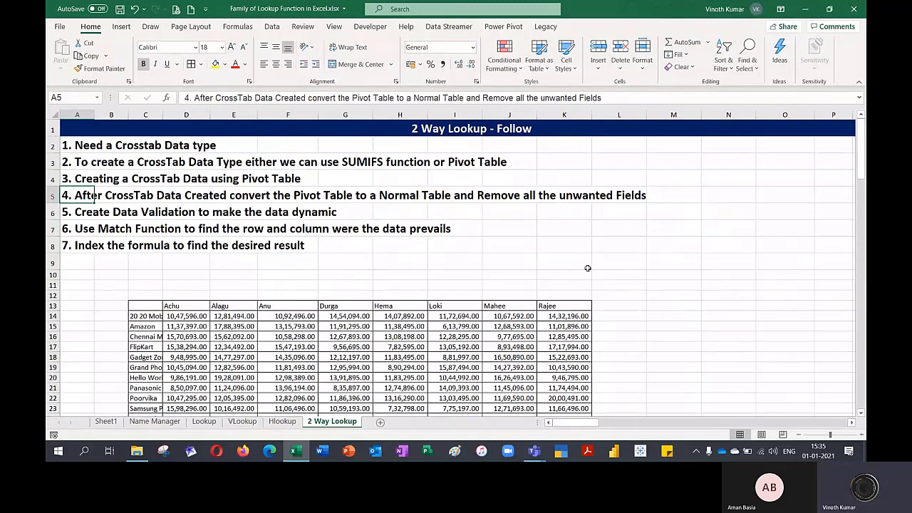
{"action": "key", "text": "Down"}
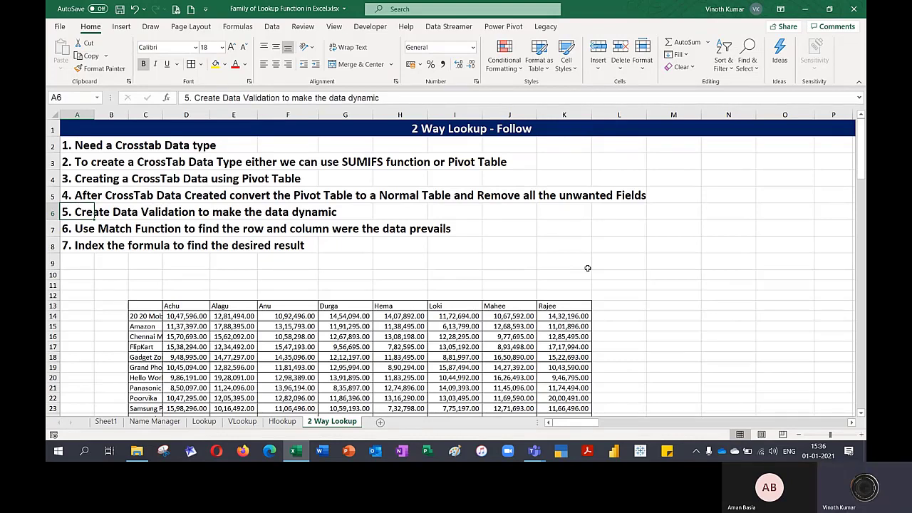
{"action": "scroll", "coordinate": [733, 319], "scroll_direction": "down", "scroll_amount": 1}
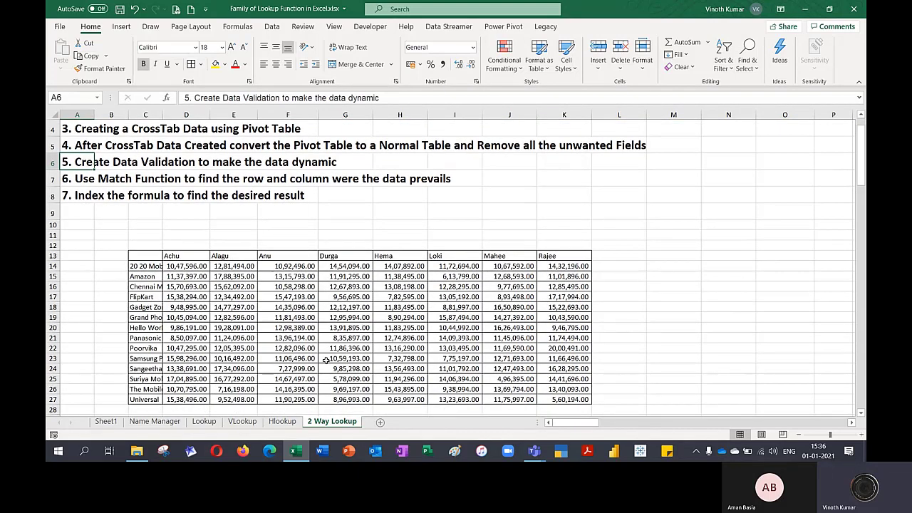
- Fill cells M12 and N11 with green and format their text as bold white
{"action": "left_click", "coordinate": [695, 245]}
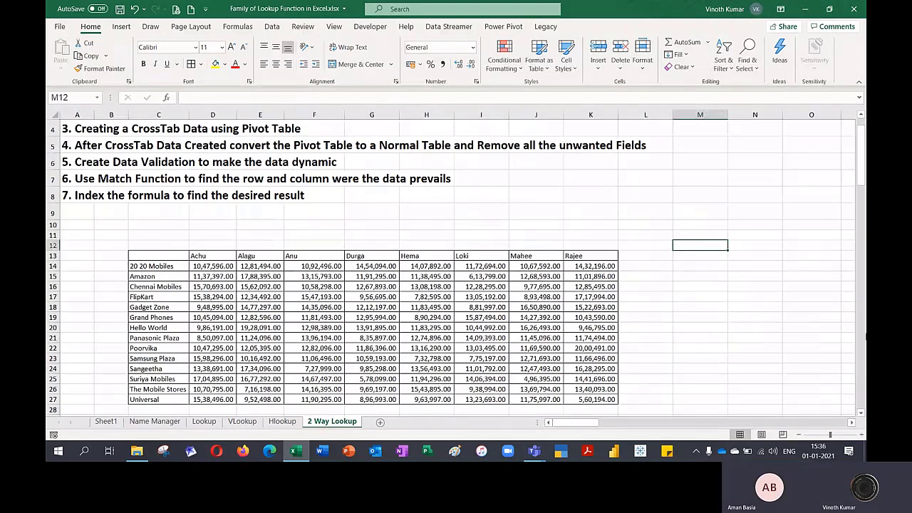
{"action": "left_click", "coordinate": [750, 235]}
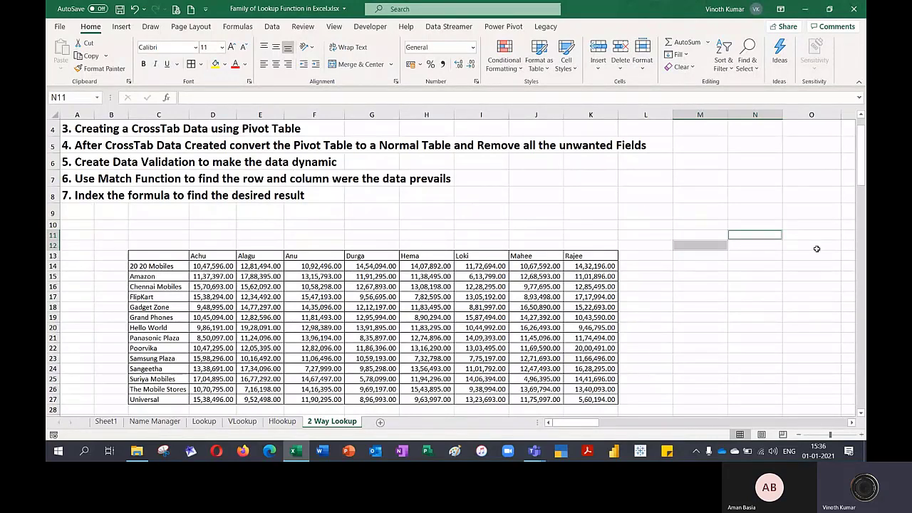
{"action": "left_click", "coordinate": [223, 65]}
{"action": "left_click", "coordinate": [257, 164]}
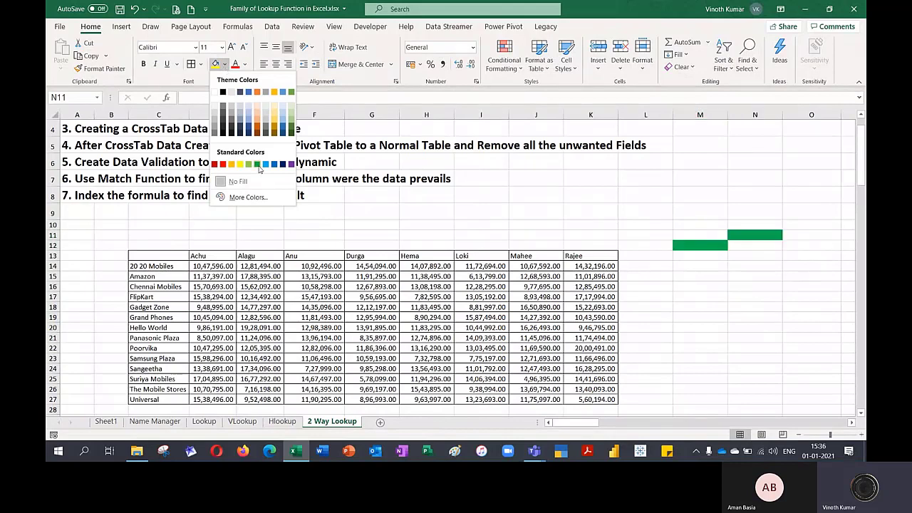
{"action": "left_click", "coordinate": [245, 65]}
{"action": "left_click", "coordinate": [235, 109]}
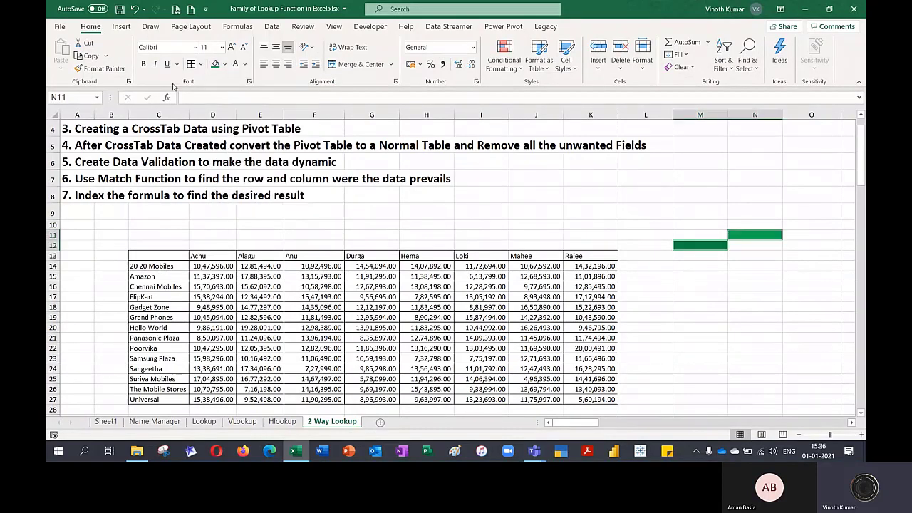
{"action": "left_click", "coordinate": [724, 308]}
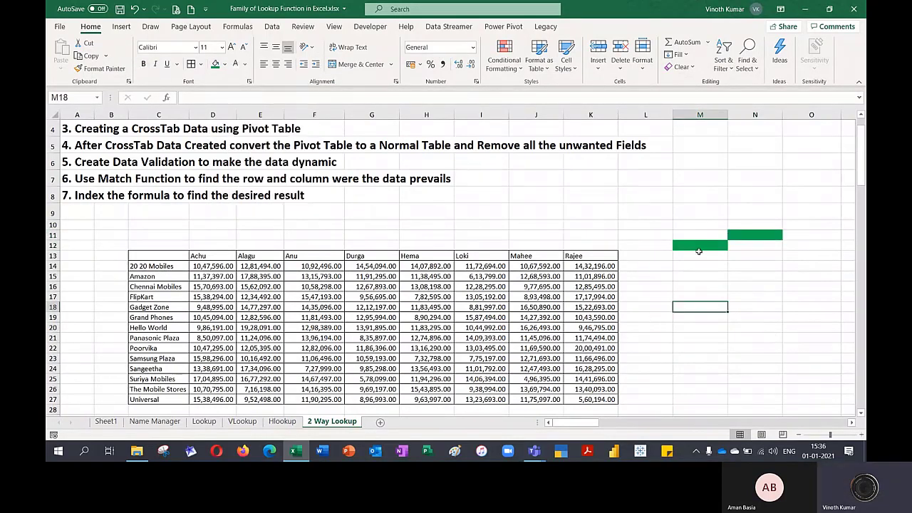
- Add List data validation to M12 with the customer names =$C$14:$C$27 as the source
{"action": "left_click", "coordinate": [699, 249]}
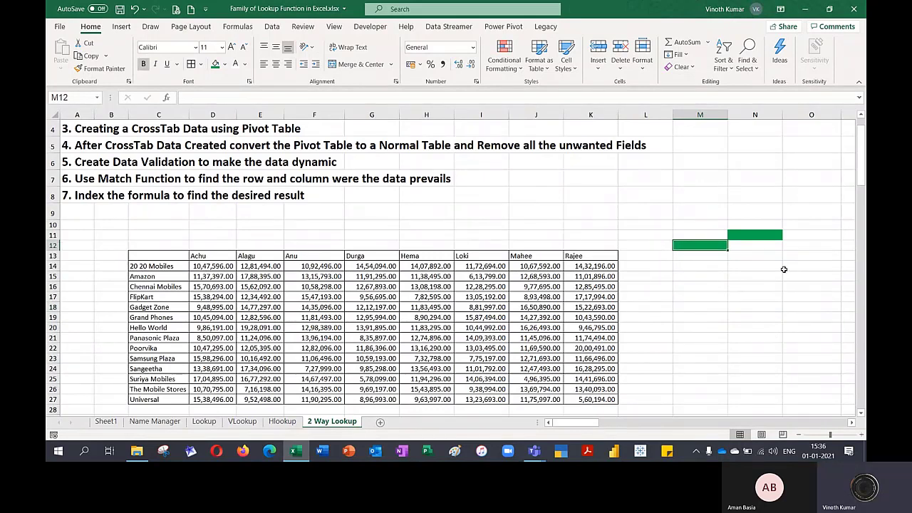
{"action": "left_click", "coordinate": [273, 27]}
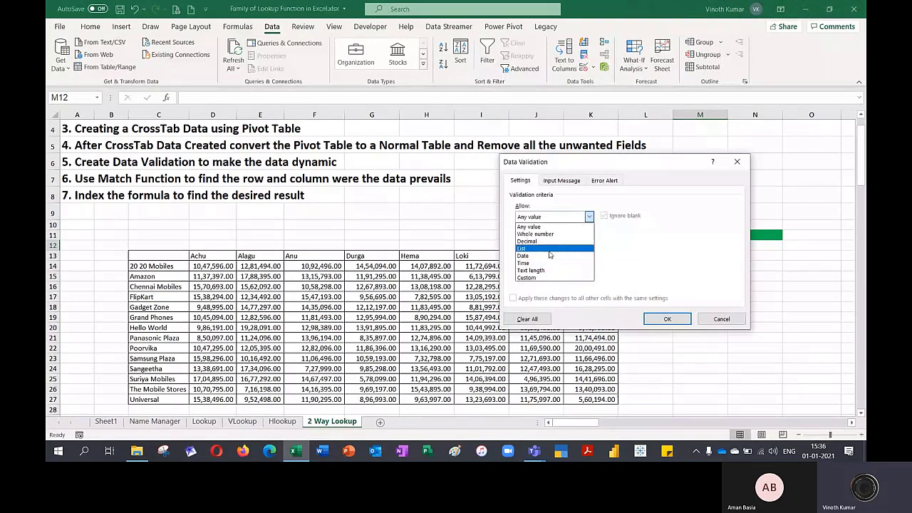
{"action": "left_click", "coordinate": [548, 250]}
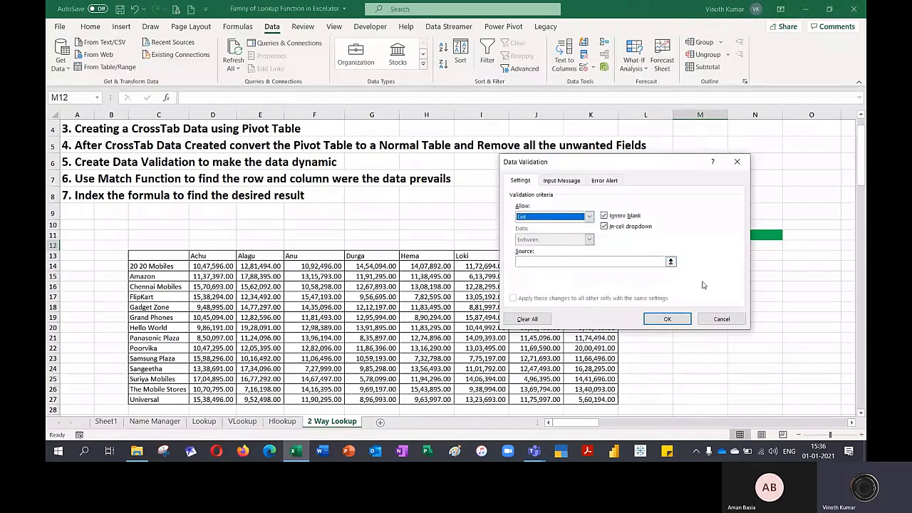
{"action": "left_click", "coordinate": [671, 262]}
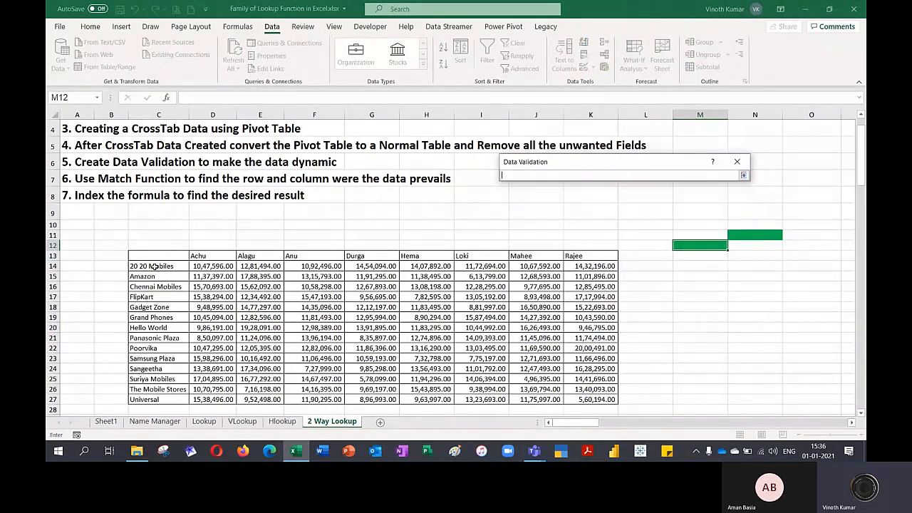
{"action": "left_click_drag", "start_coordinate": [153, 266], "coordinate": [154, 399]}
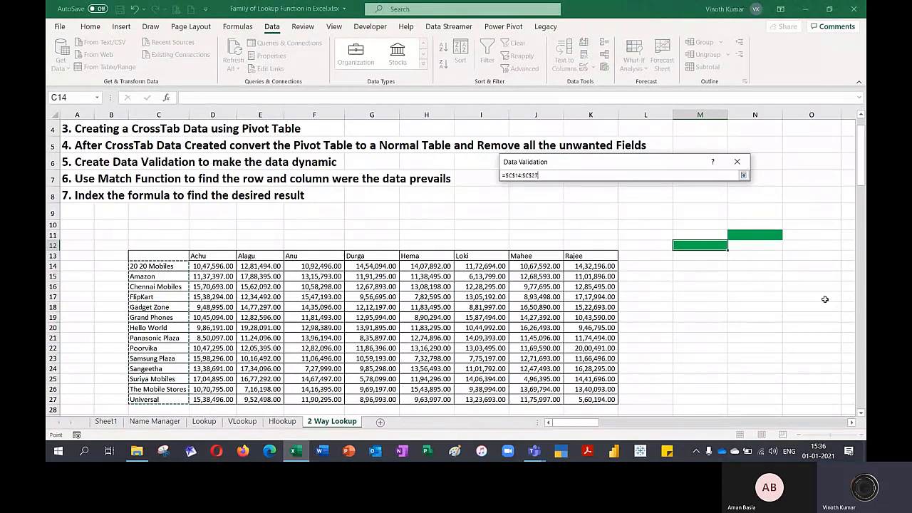
{"action": "left_click", "coordinate": [743, 175]}
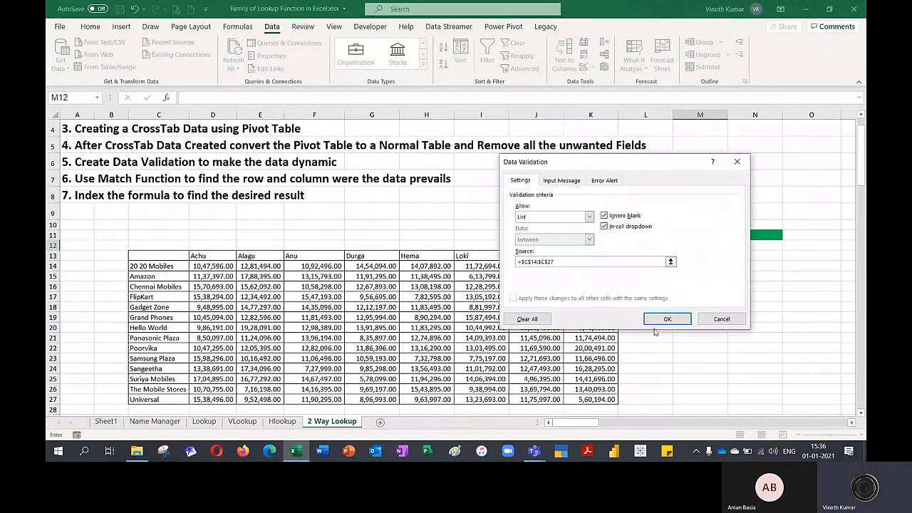
{"action": "left_click", "coordinate": [657, 316]}
- Try the customer dropdown in M12 by choosing Chennai Mobiles, Samsung Plaza and The Mobile Stores in turn
{"action": "left_click", "coordinate": [732, 245]}
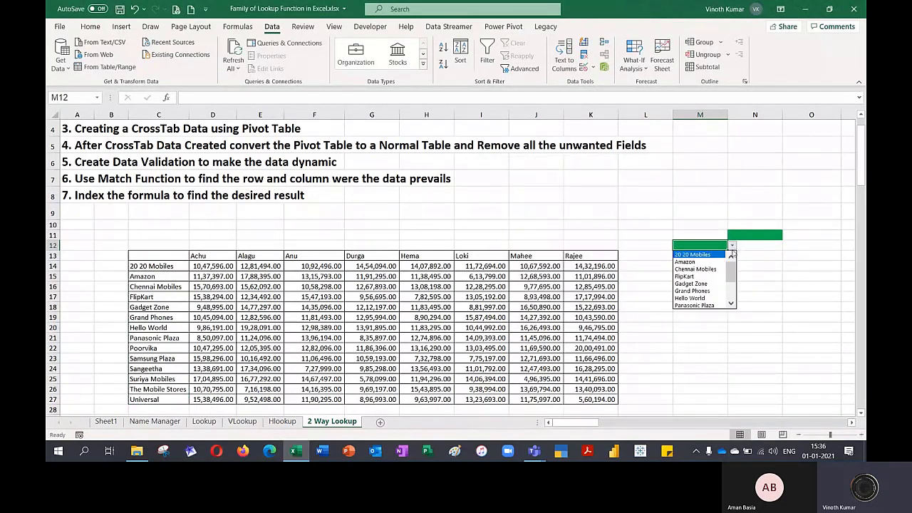
{"action": "left_click", "coordinate": [711, 269]}
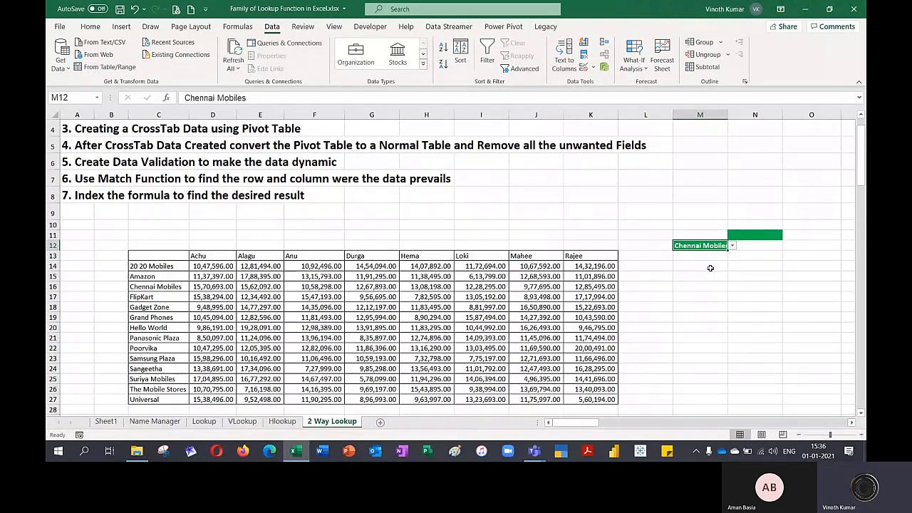
{"action": "left_click", "coordinate": [734, 245]}
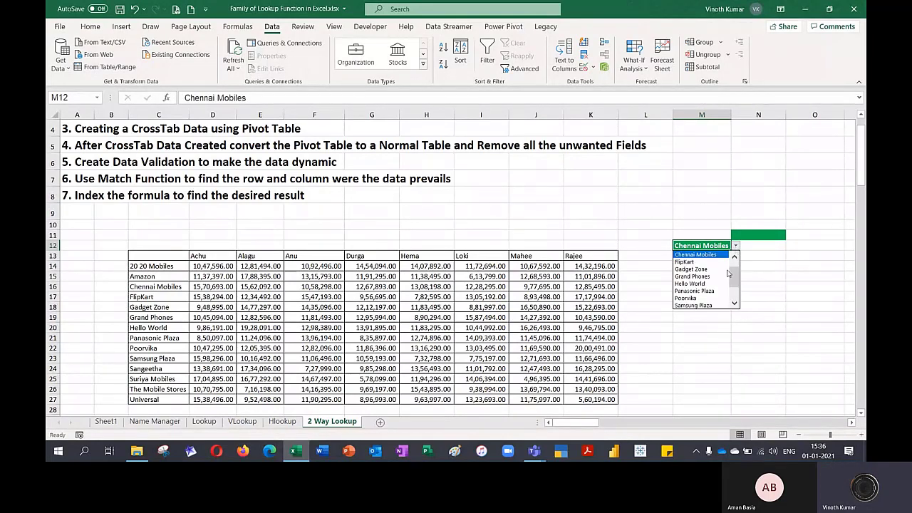
{"action": "left_click", "coordinate": [709, 305]}
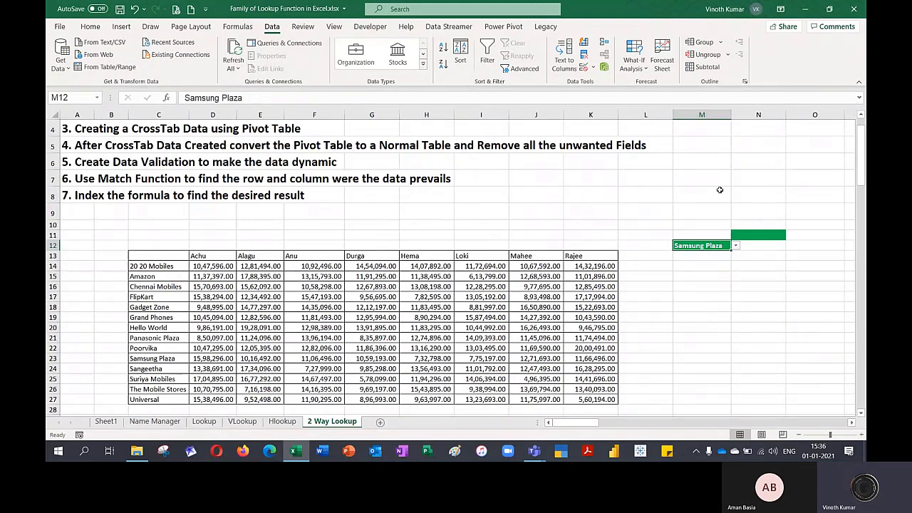
{"action": "left_click", "coordinate": [735, 245]}
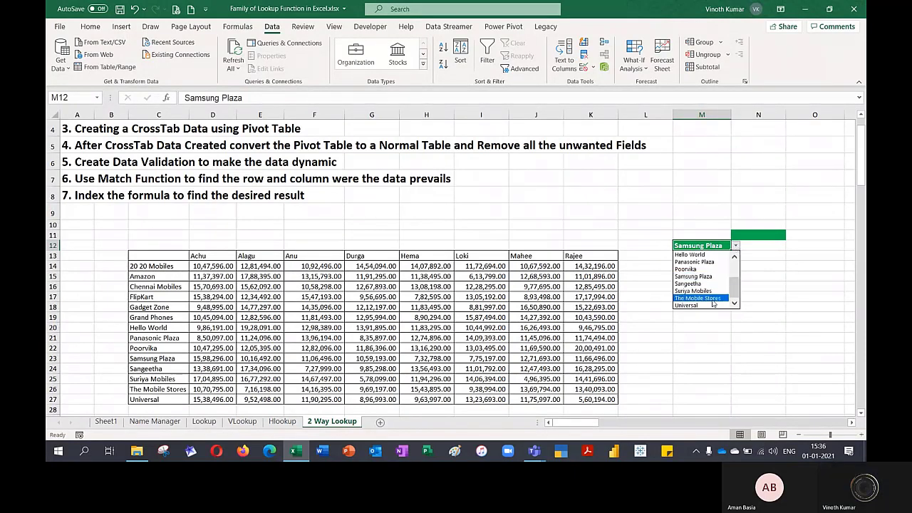
{"action": "left_click", "coordinate": [709, 300]}
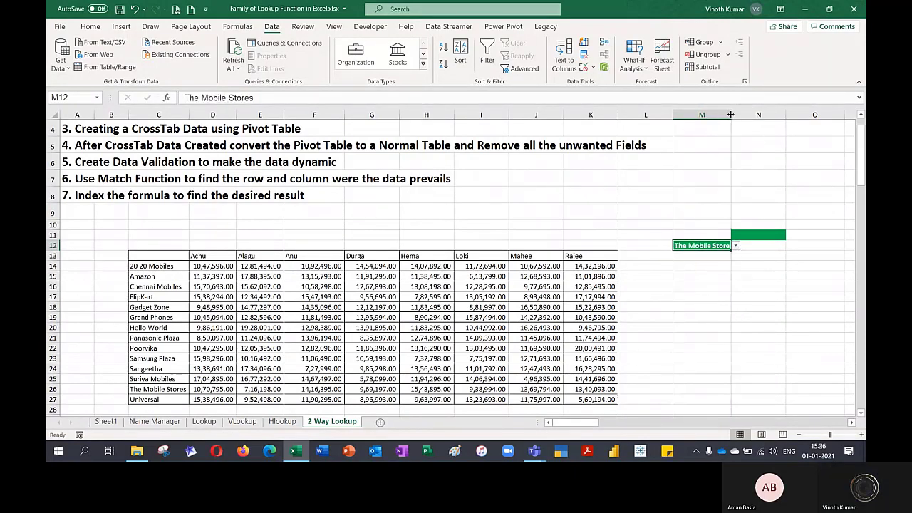
- Widen column M to fit the customer name and choose Chennai Mobiles from the M12 dropdown
{"action": "left_click_drag", "start_coordinate": [729, 114], "coordinate": [735, 115]}
{"action": "left_click", "coordinate": [740, 246]}
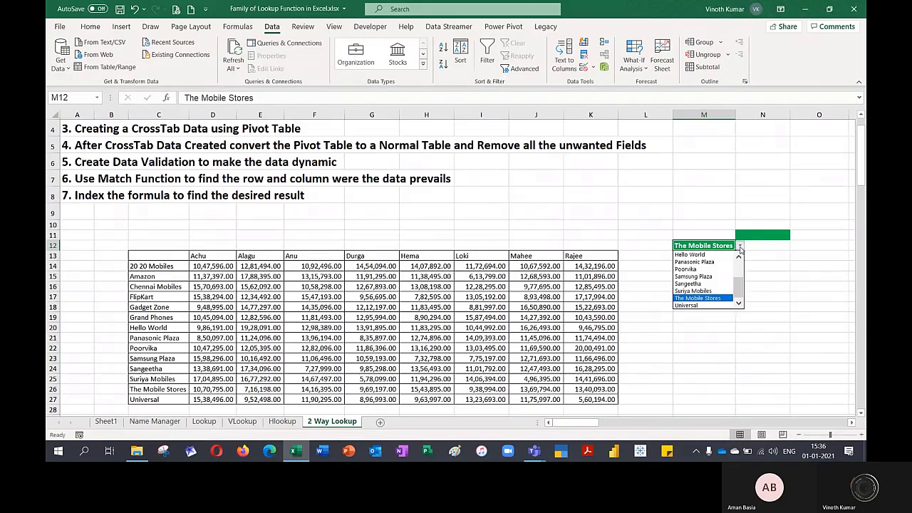
{"action": "left_click_drag", "start_coordinate": [738, 292], "coordinate": [740, 258]}
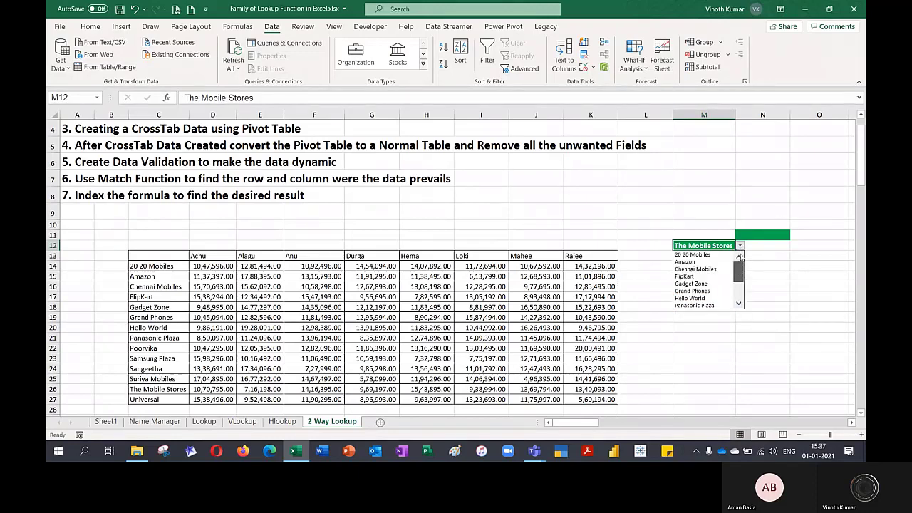
{"action": "left_click", "coordinate": [718, 266]}
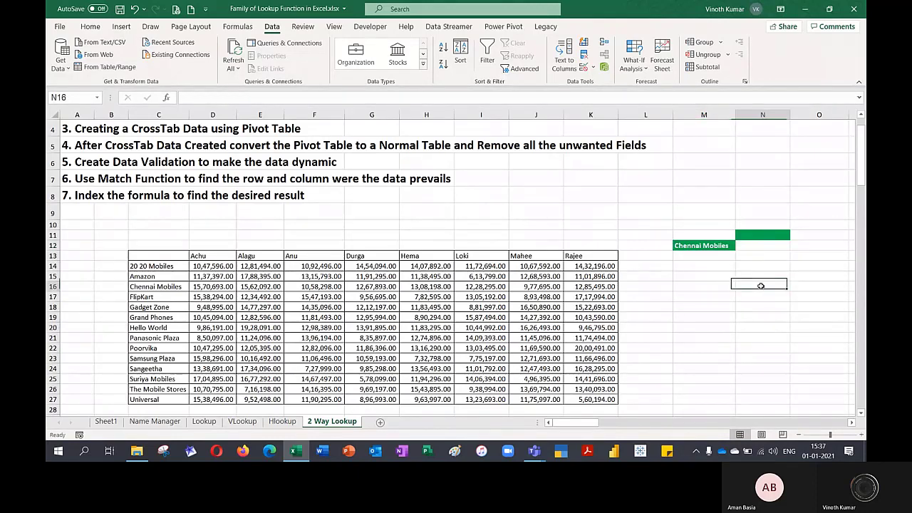
- Add List data validation to N11 with the sales-rep headers =$D$13:$K$13 as the source
{"action": "left_click", "coordinate": [759, 235]}
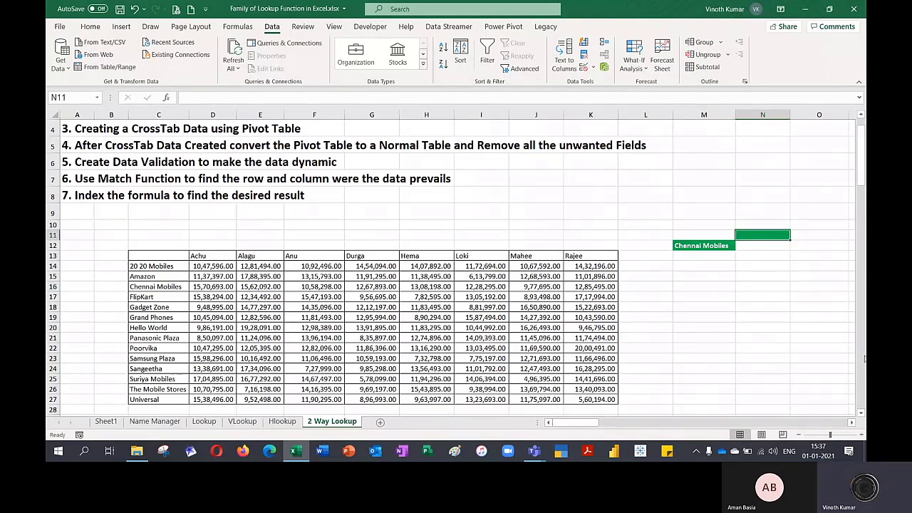
{"action": "key", "text": "alt+d"}
{"action": "key", "text": "l"}
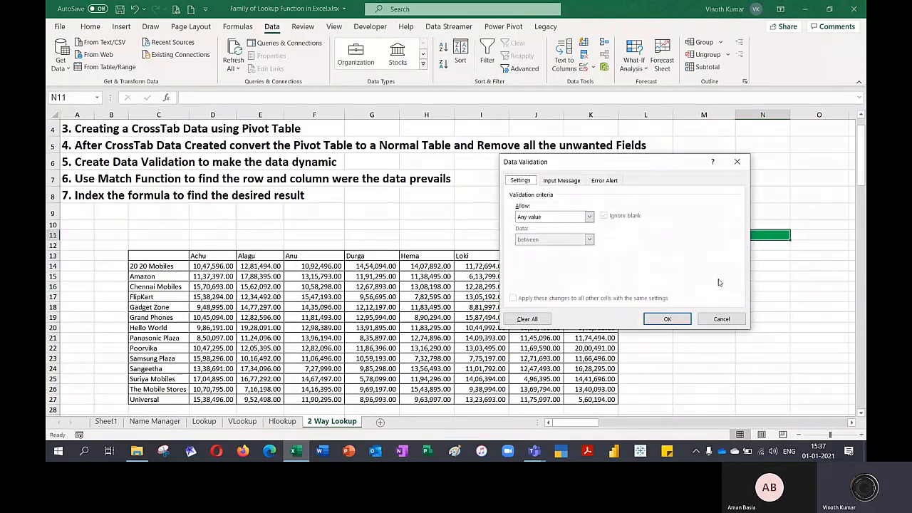
{"action": "left_click", "coordinate": [589, 217]}
{"action": "left_click", "coordinate": [549, 250]}
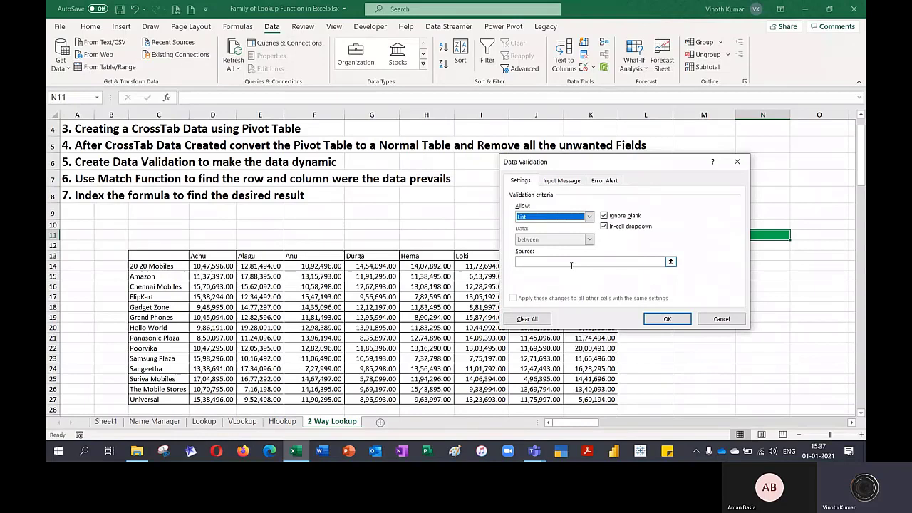
{"action": "left_click", "coordinate": [670, 262]}
{"action": "left_click", "coordinate": [670, 263]}
{"action": "left_click_drag", "start_coordinate": [212, 255], "coordinate": [586, 255]}
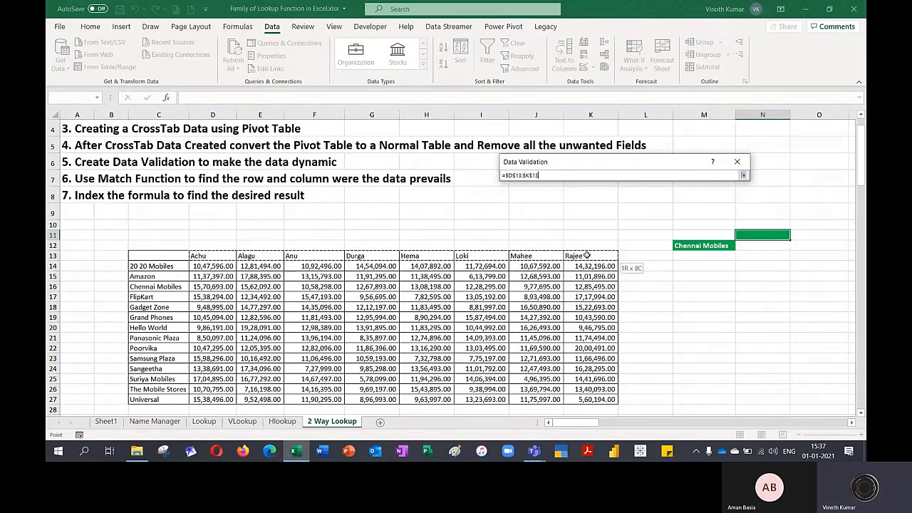
{"action": "left_click", "coordinate": [743, 174]}
{"action": "left_click", "coordinate": [666, 319]}
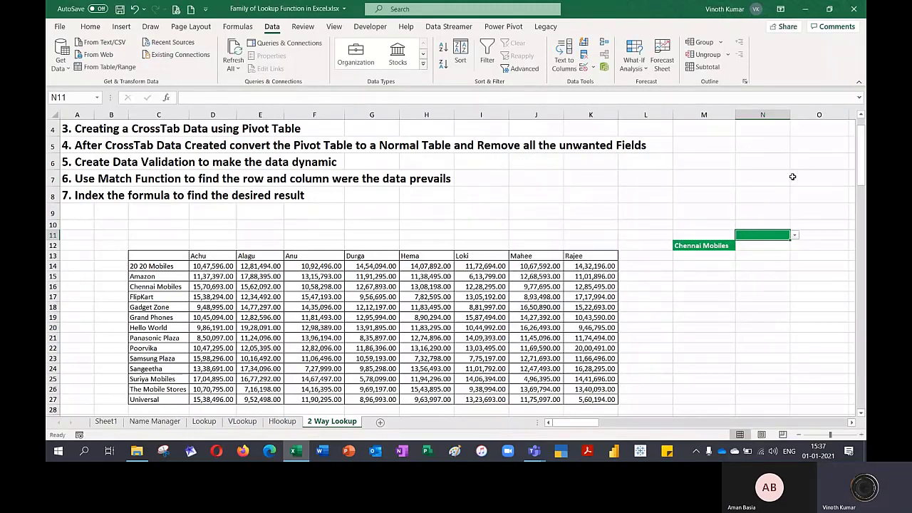
- Choose the third sales rep, the one heading column F, from the N11 dropdown
{"action": "left_click", "coordinate": [794, 235]}
{"action": "left_click", "coordinate": [757, 258]}
{"action": "left_click", "coordinate": [763, 317]}
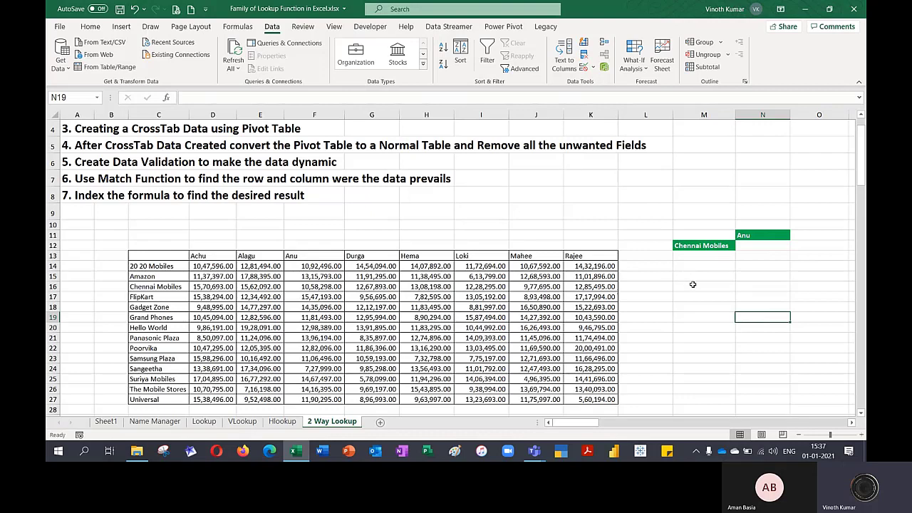
- Enter the labels "Match Row - Row Nos" in M18 and "Match Column - Column Nos" in M19
{"action": "left_click", "coordinate": [694, 306]}
{"action": "type", "text": "Match Row"}
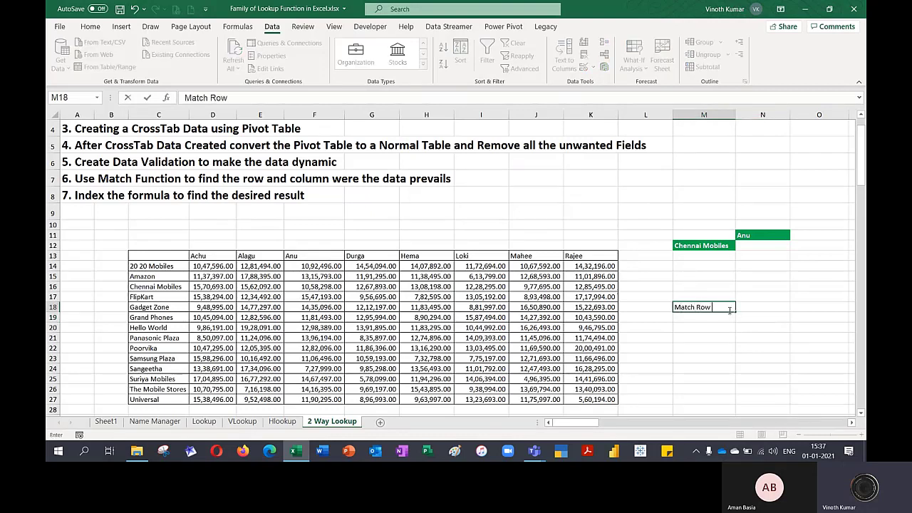
{"action": "type", "text": " - Row Nos"}
{"action": "key", "text": "Return"}
{"action": "type", "text": "Match Column"}
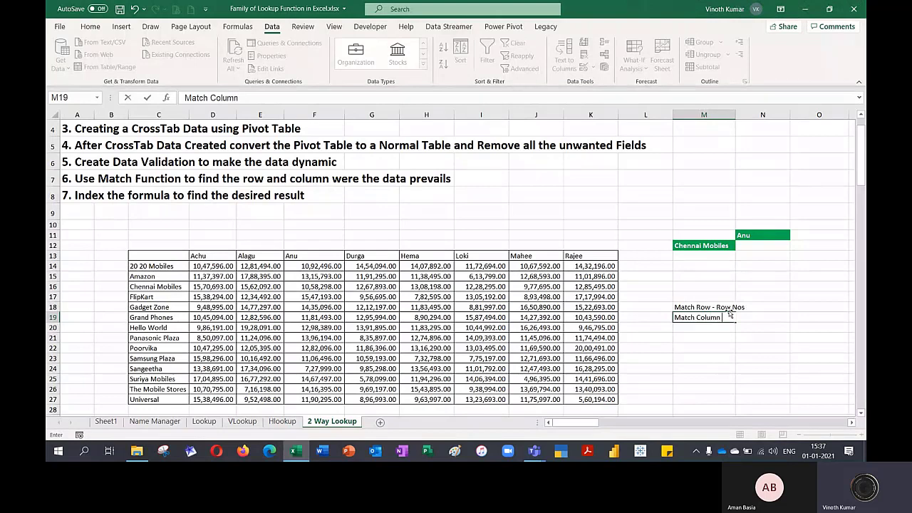
{"action": "type", "text": " - Column Nos"}
{"action": "key", "text": "Return"}
- AutoFit column M to the width of the labels in M18:M19
{"action": "key", "text": "Up"}
{"action": "key", "text": "Up"}
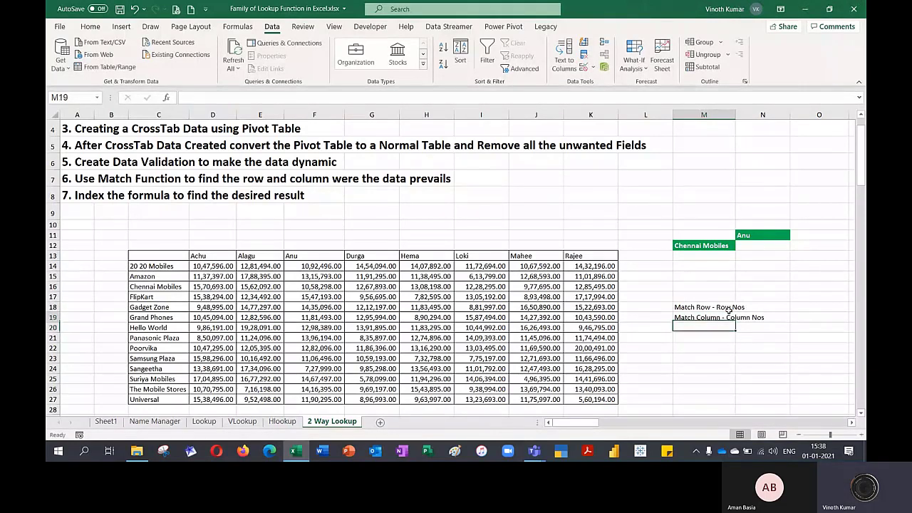
{"action": "key", "text": "shift+Down"}
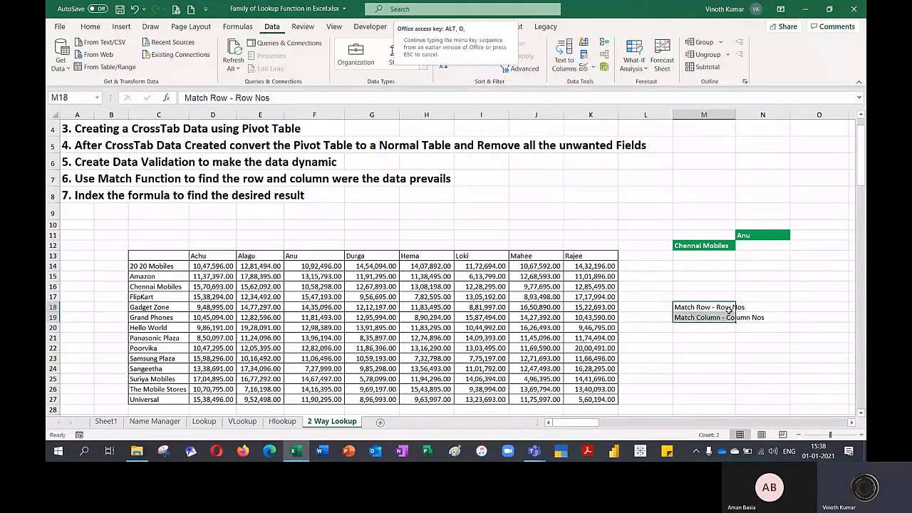
{"action": "key", "text": "alt+o"}
{"action": "key", "text": "c"}
{"action": "key", "text": "a"}
- Enter =MATCH(M12,$C$14:$C$27,0) in N18 to find the selected customer's row number
{"action": "key", "text": "Right"}
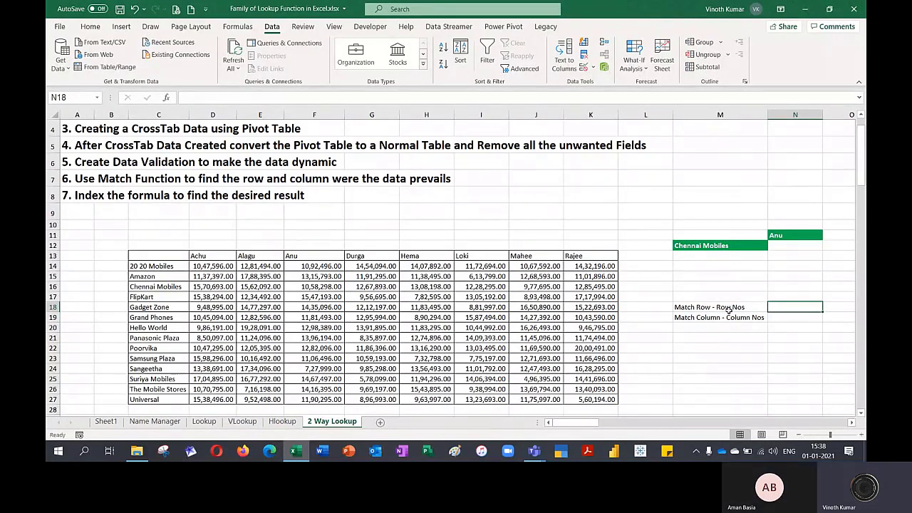
{"action": "type", "text": "=MATCH("}
{"action": "key", "text": "Up"}
{"action": "key", "text": "Up"}
{"action": "key", "text": "Up"}
{"action": "key", "text": "Up"}
{"action": "key", "text": "Up"}
{"action": "key", "text": "Up"}
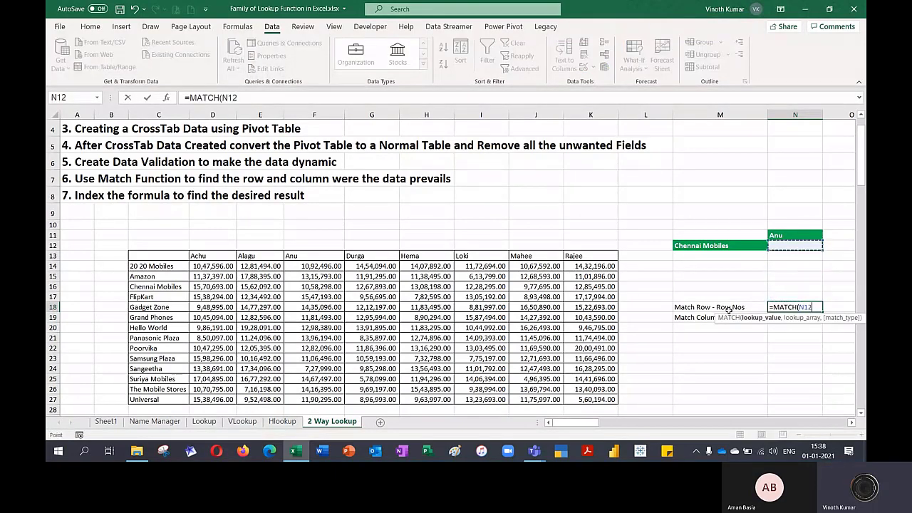
{"action": "key", "text": "Left"}
{"action": "type", "text": ","}
{"action": "key", "text": "Left"}
{"action": "key", "text": "Left"}
{"action": "key", "text": "Left"}
{"action": "key", "text": "Left"}
{"action": "key", "text": "Left"}
{"action": "key", "text": "Left"}
{"action": "key", "text": "Left"}
{"action": "key", "text": "Left"}
{"action": "key", "text": "Left"}
{"action": "key", "text": "Left"}
{"action": "key", "text": "Left"}
{"action": "key", "text": "Left"}
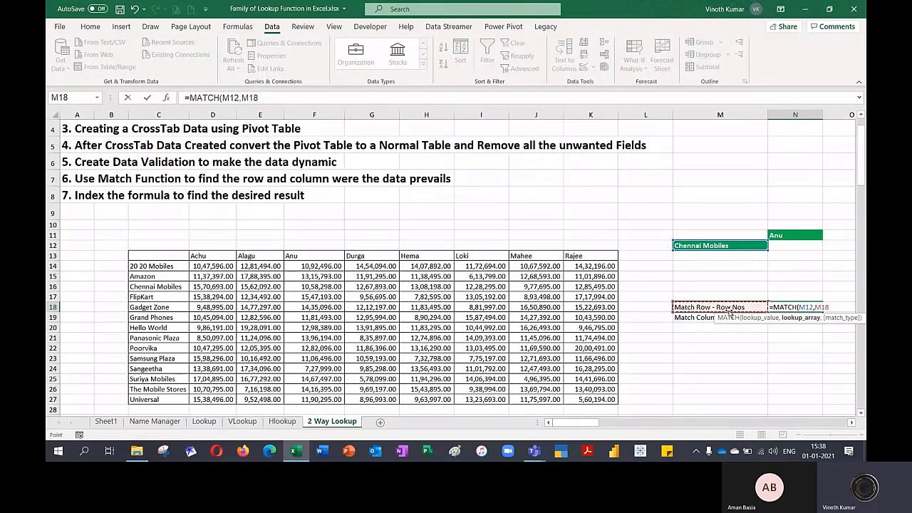
{"action": "key", "text": "Up"}
{"action": "key", "text": "Up"}
{"action": "key", "text": "Up"}
{"action": "key", "text": "Right"}
{"action": "key", "text": "Up"}
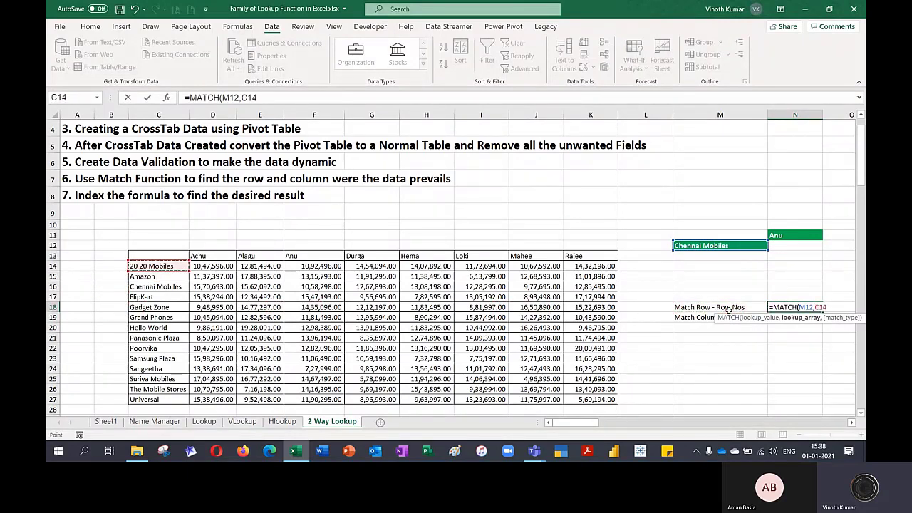
{"action": "key", "text": "ctrl+shift+Down"}
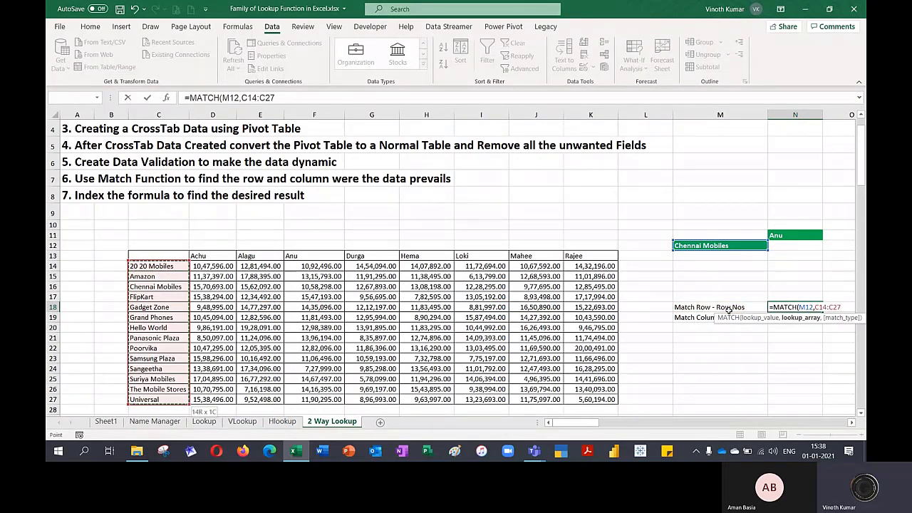
{"action": "key", "text": "F4"}
{"action": "type", "text": ","}
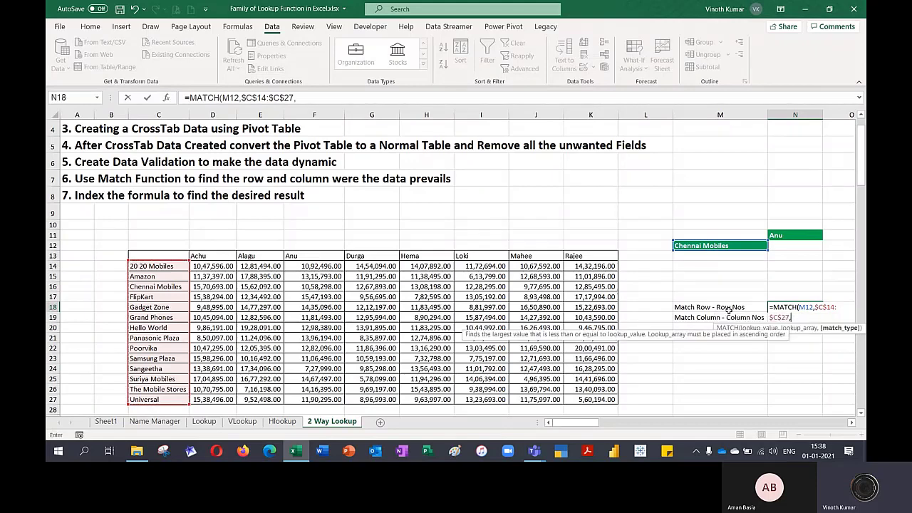
{"action": "key", "text": "Down"}
{"action": "key", "text": "Tab"}
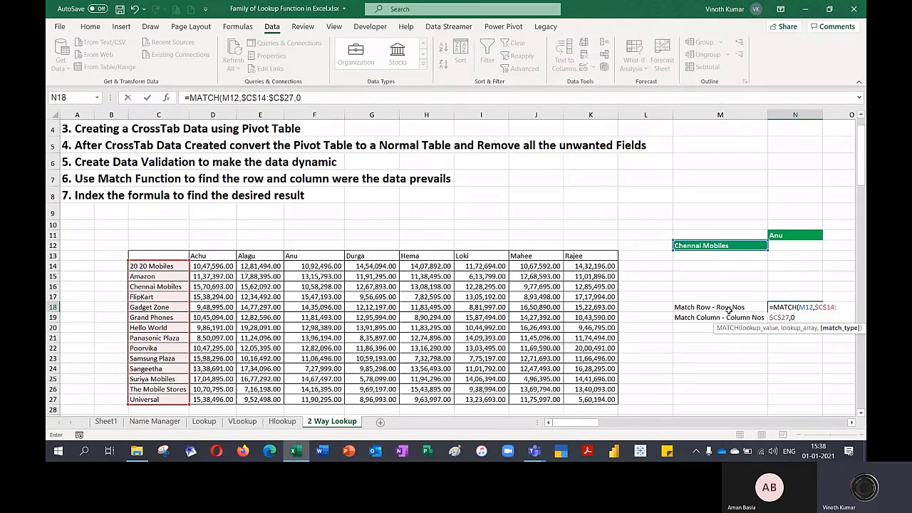
{"action": "type", "text": ")"}
{"action": "key", "text": "Return"}
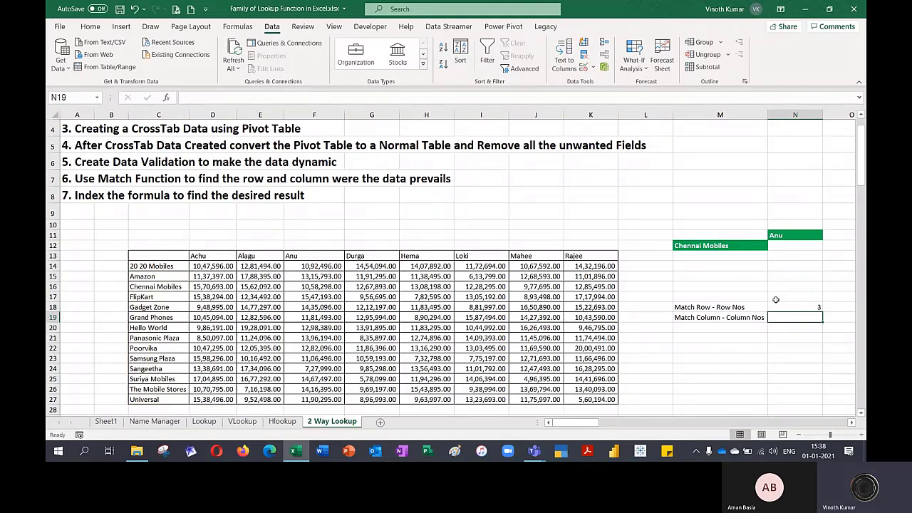
- Test the row match by choosing Universal and 20 20 Mobiles in turn from the M12 dropdown
{"action": "left_click", "coordinate": [173, 287]}
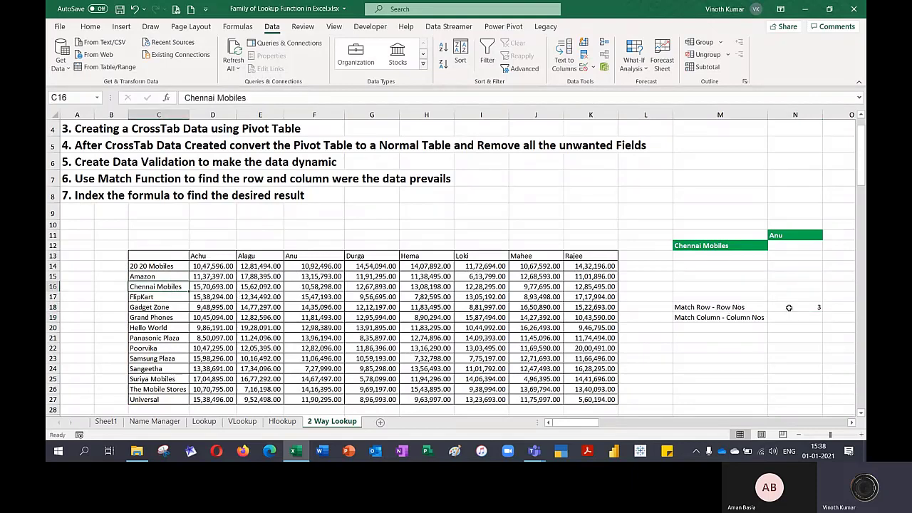
{"action": "left_click", "coordinate": [759, 245]}
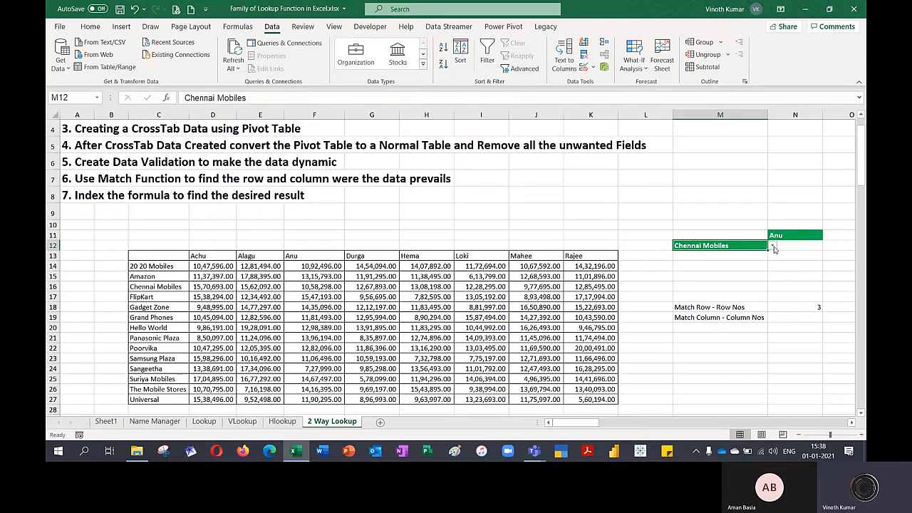
{"action": "left_click", "coordinate": [773, 247]}
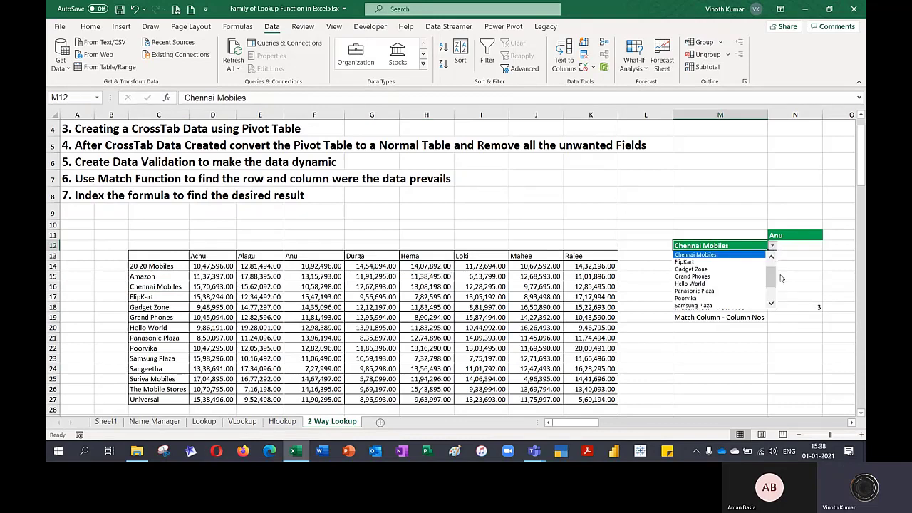
{"action": "left_click_drag", "start_coordinate": [771, 277], "coordinate": [772, 295]}
{"action": "left_click", "coordinate": [700, 305]}
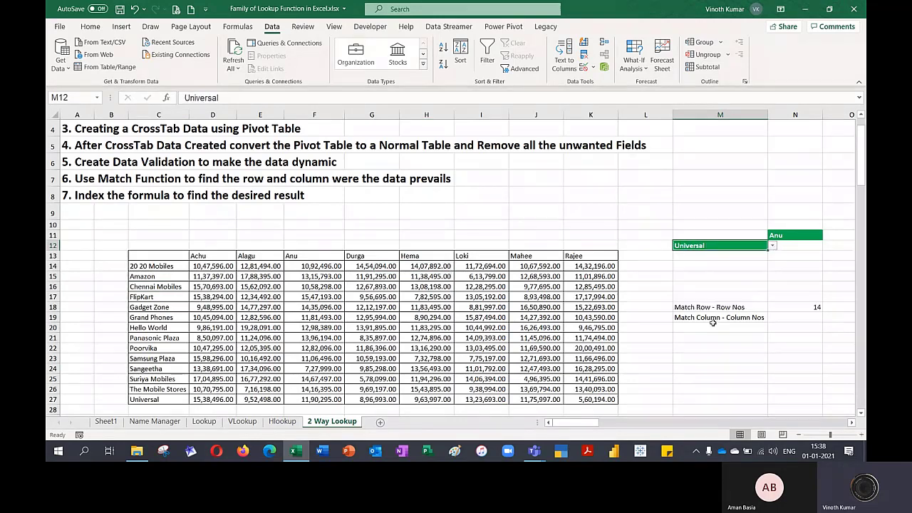
{"action": "left_click", "coordinate": [772, 245]}
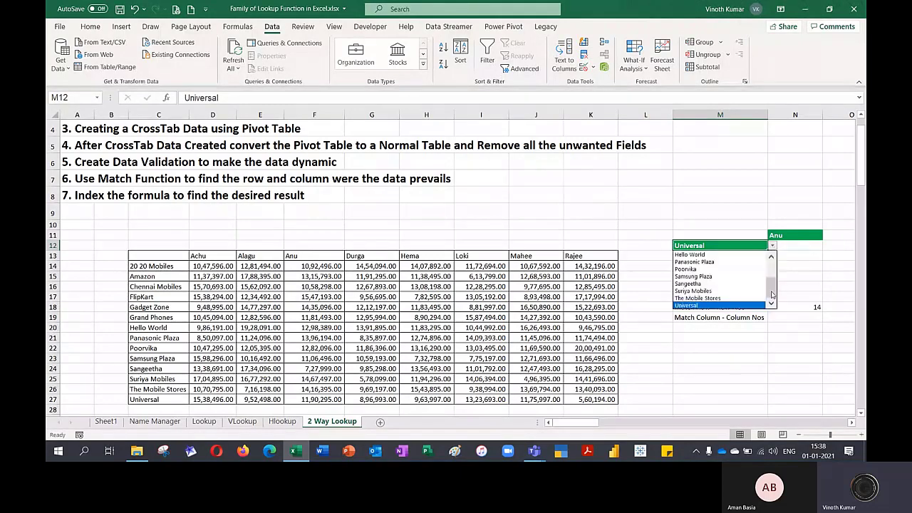
{"action": "scroll", "coordinate": [730, 257], "scroll_direction": "up", "scroll_amount": 2}
{"action": "left_click", "coordinate": [728, 255]}
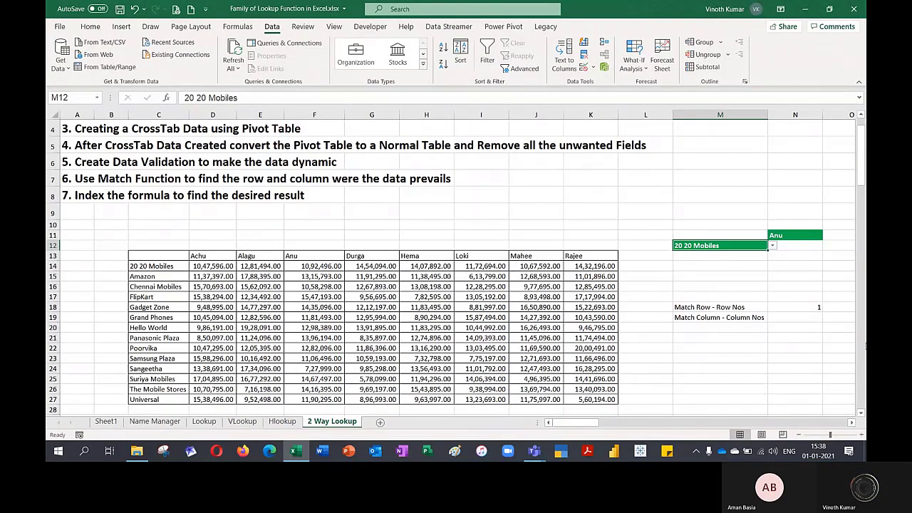
- Enter =MATCH(N11,$D$13:$K$13,0) in N19 to find the selected sales rep's column number
{"action": "left_click", "coordinate": [790, 305]}
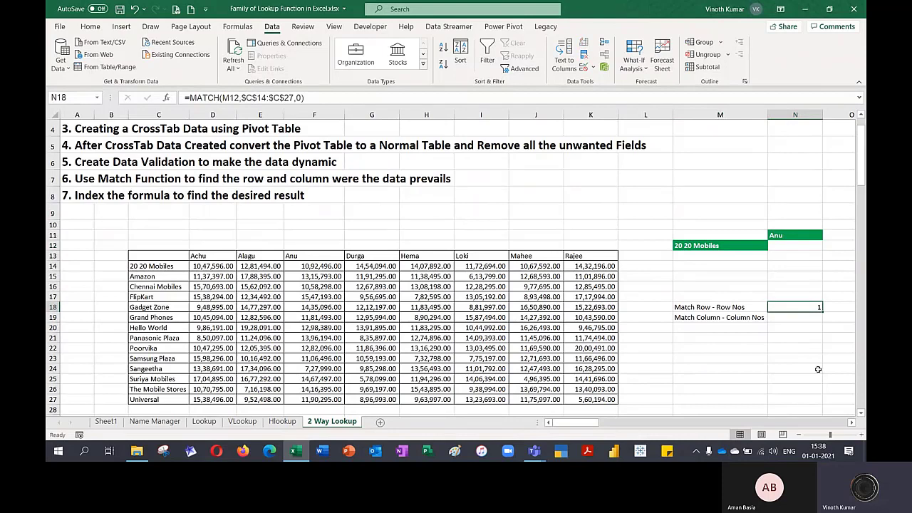
{"action": "key", "text": "Down"}
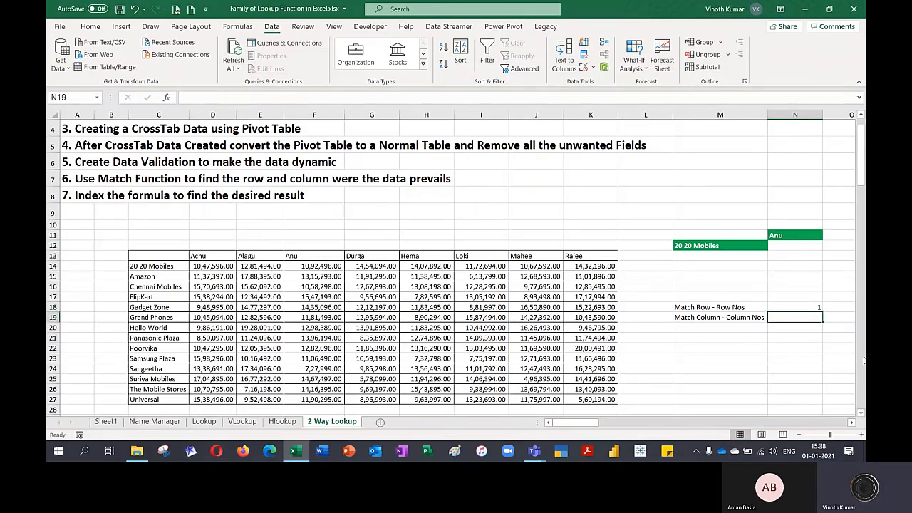
{"action": "type", "text": "=MATCH("}
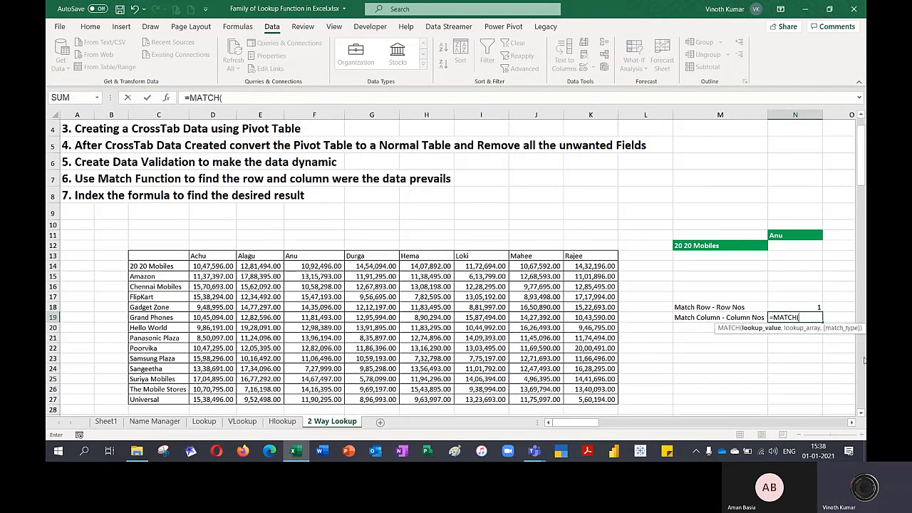
{"action": "left_click", "coordinate": [794, 234]}
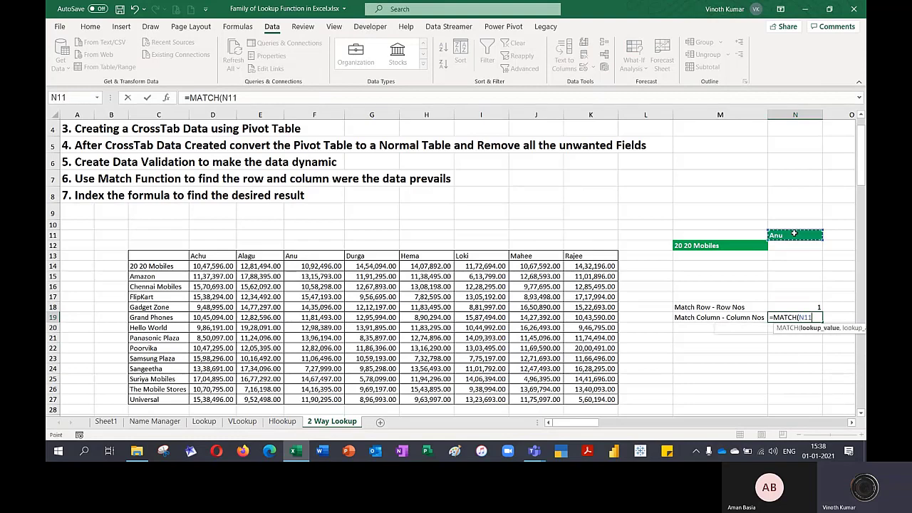
{"action": "type", "text": ","}
{"action": "left_click_drag", "start_coordinate": [593, 255], "coordinate": [196, 256]}
{"action": "key", "text": "F4"}
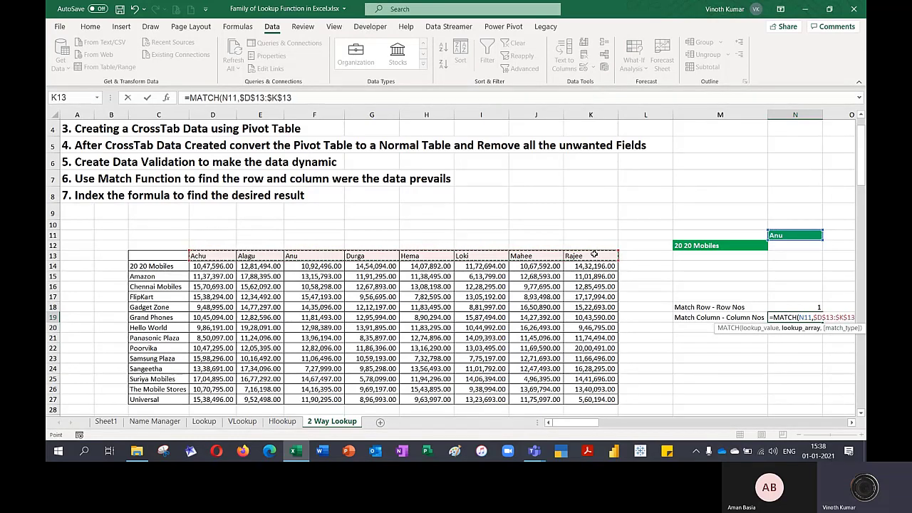
{"action": "type", "text": ",0)"}
{"action": "key", "text": "Return"}
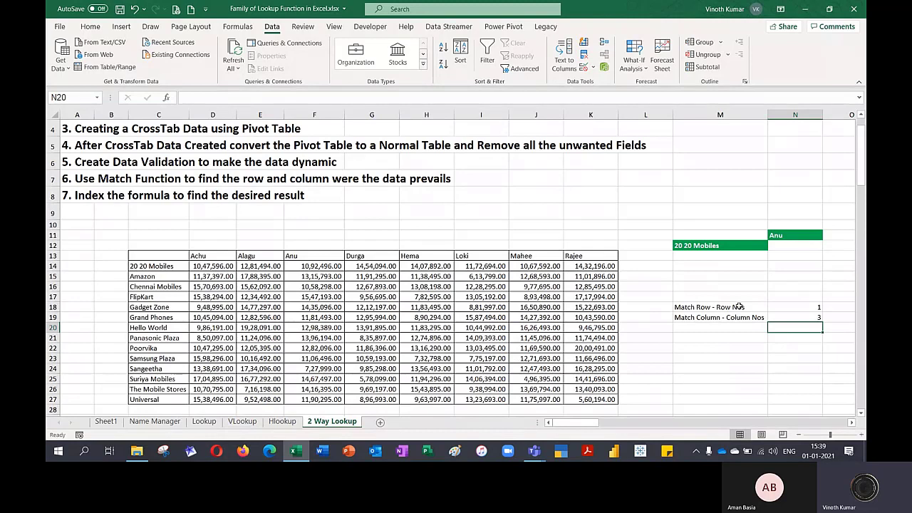
- Test the column match by choosing the first and fourth sales reps in turn from the N11 dropdown
{"action": "left_click", "coordinate": [795, 235]}
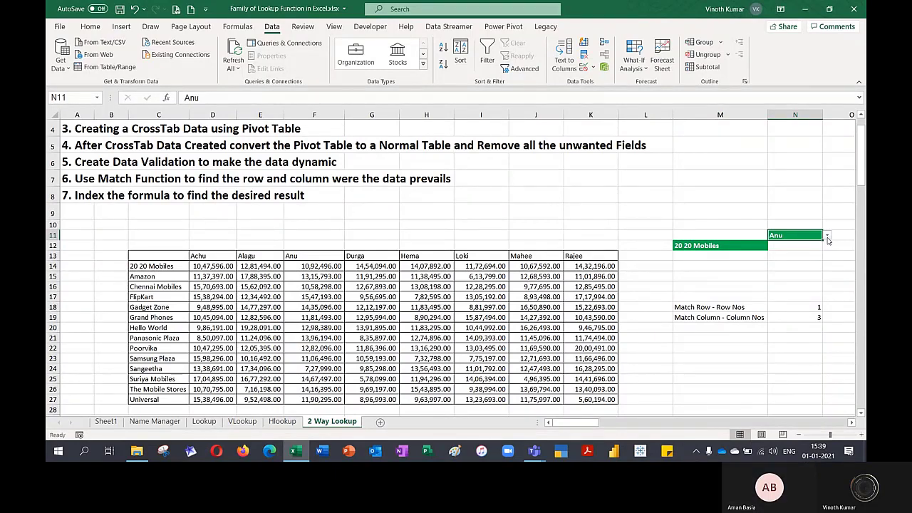
{"action": "left_click", "coordinate": [827, 236]}
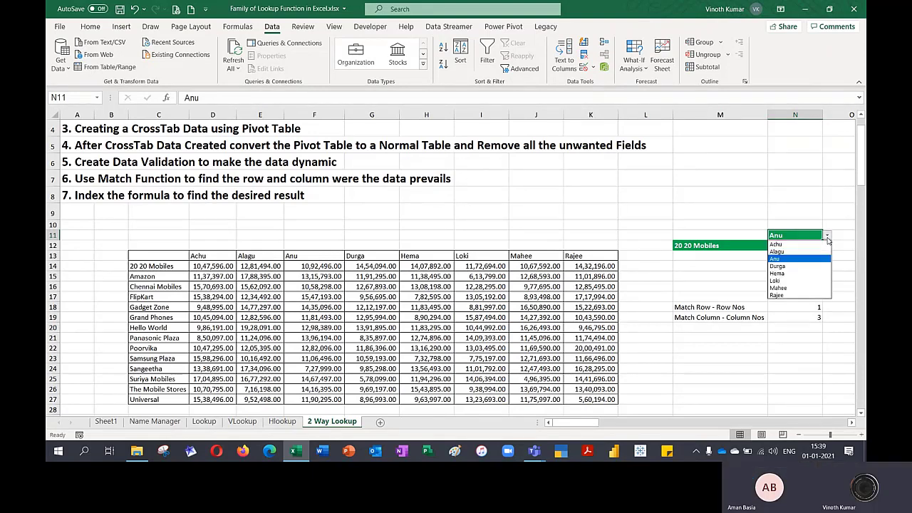
{"action": "left_click", "coordinate": [805, 243]}
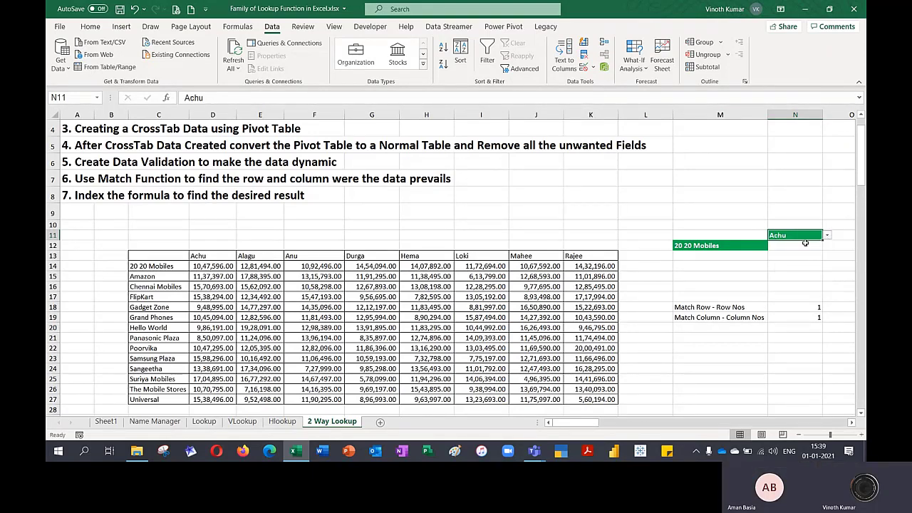
{"action": "left_click", "coordinate": [828, 237]}
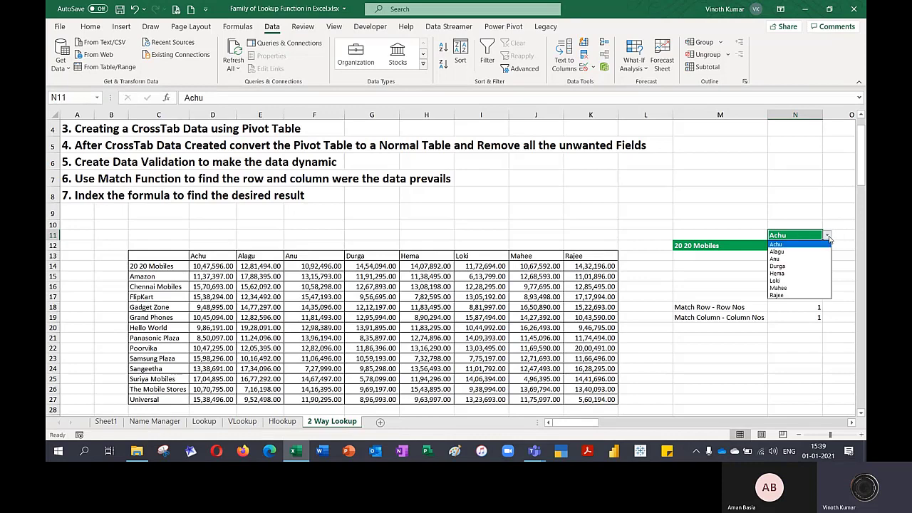
{"action": "left_click", "coordinate": [814, 266]}
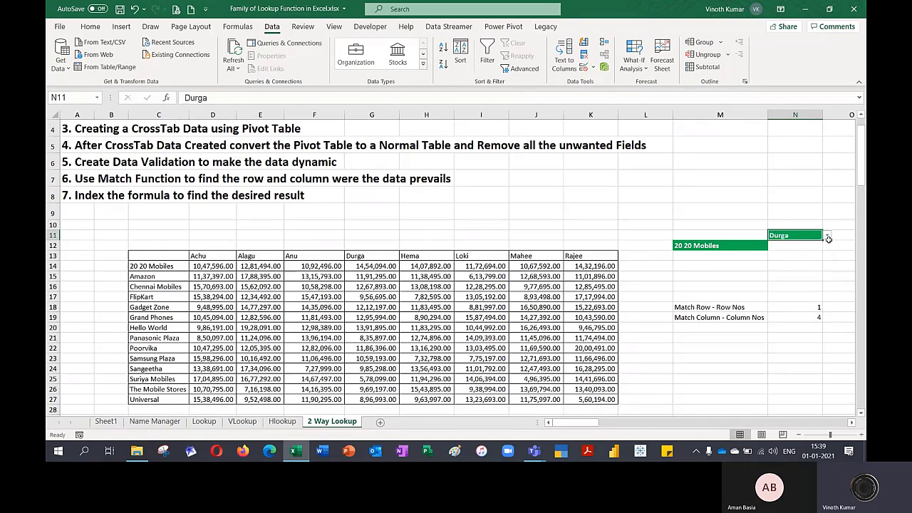
- Test the column match by choosing the seventh sales rep from the N11 dropdown
{"action": "left_click", "coordinate": [827, 236]}
{"action": "left_click", "coordinate": [805, 288]}
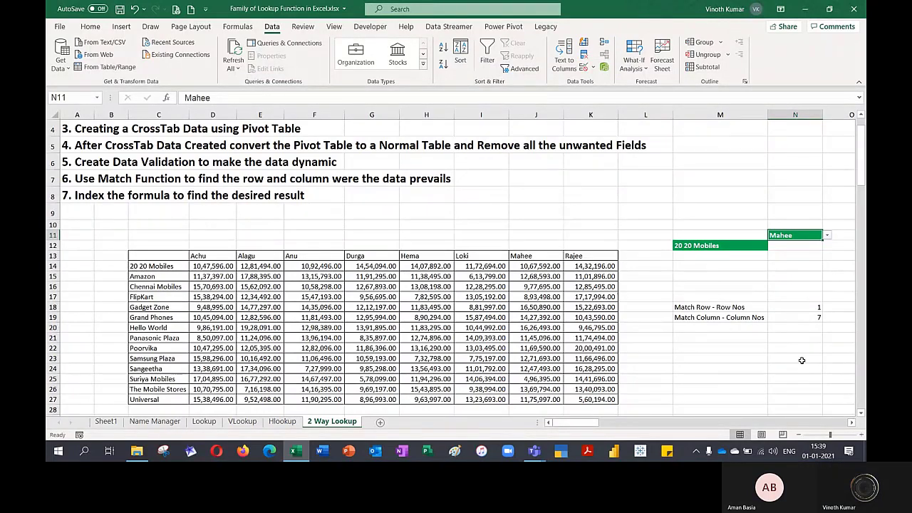
- Enter =INDEX($D$14:$K$27,N18,) in N12, leaving the column number argument empty
{"action": "left_click", "coordinate": [800, 244]}
{"action": "type", "text": "=ind"}
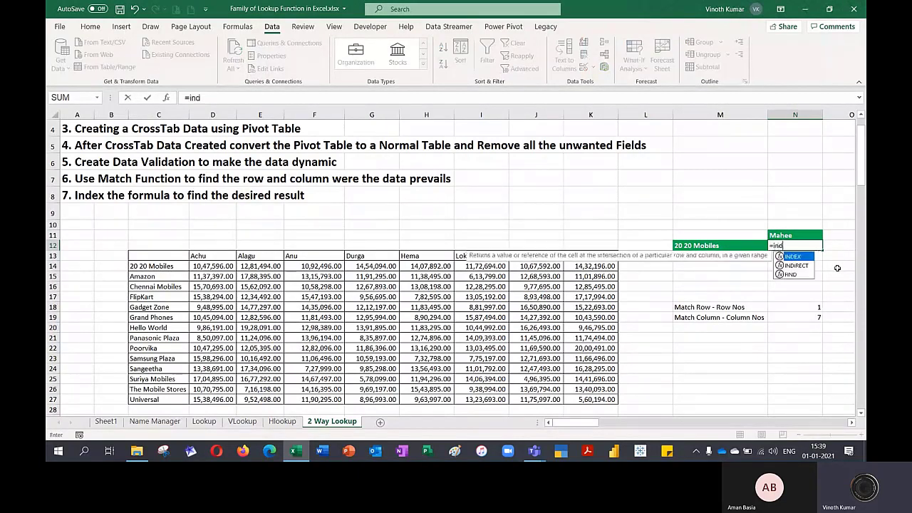
{"action": "key", "text": "Tab"}
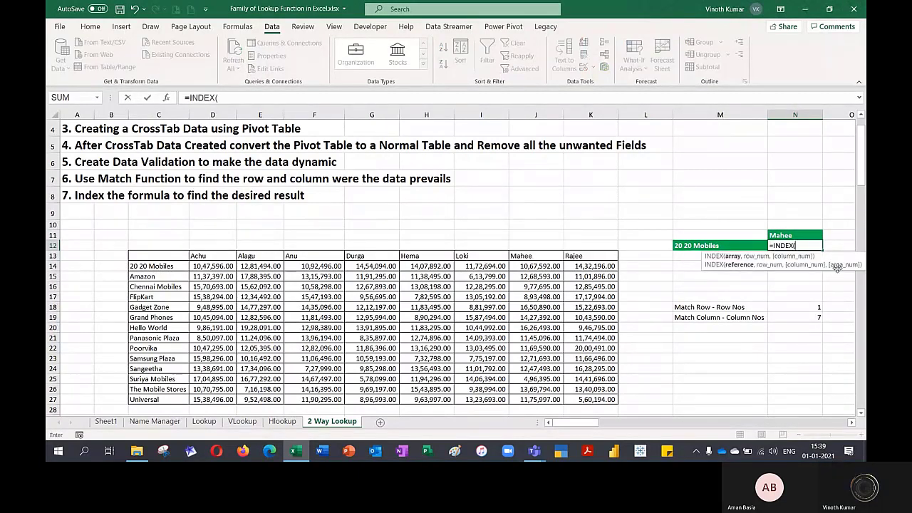
{"action": "left_click_drag", "start_coordinate": [213, 269], "coordinate": [601, 400]}
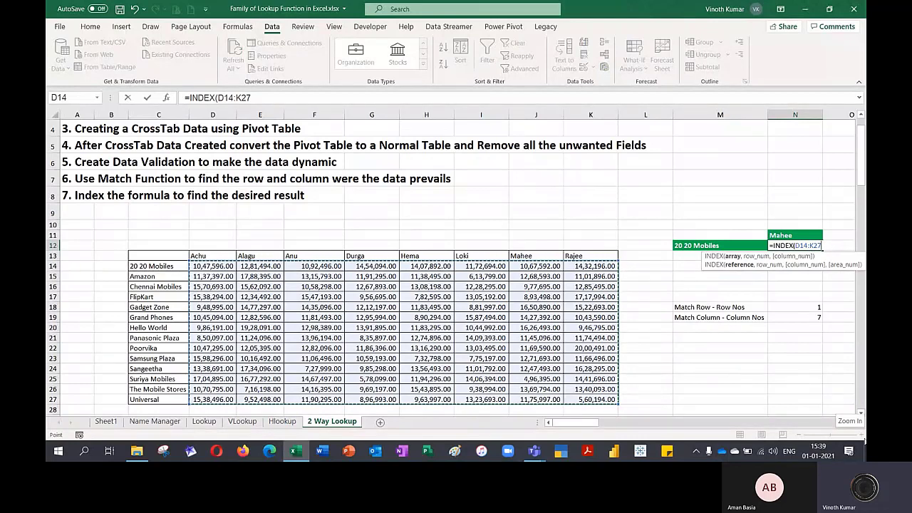
{"action": "key", "text": "F4"}
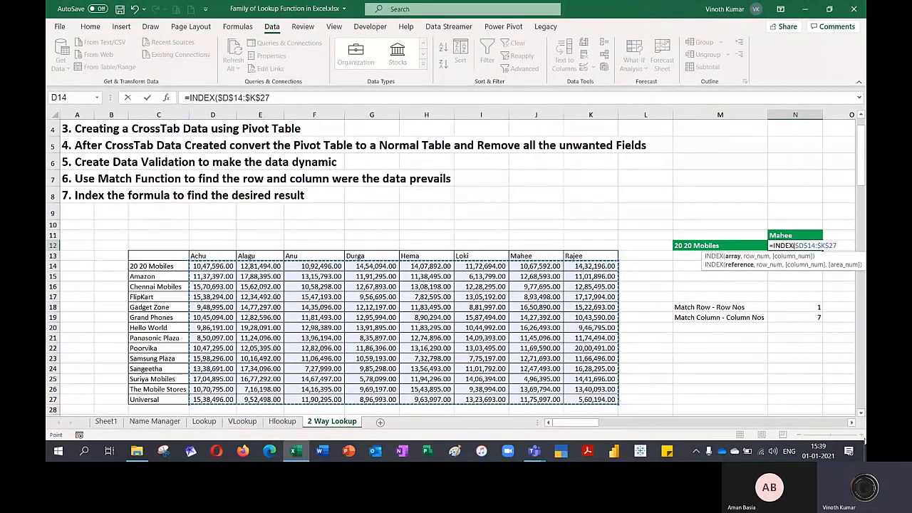
{"action": "type", "text": ","}
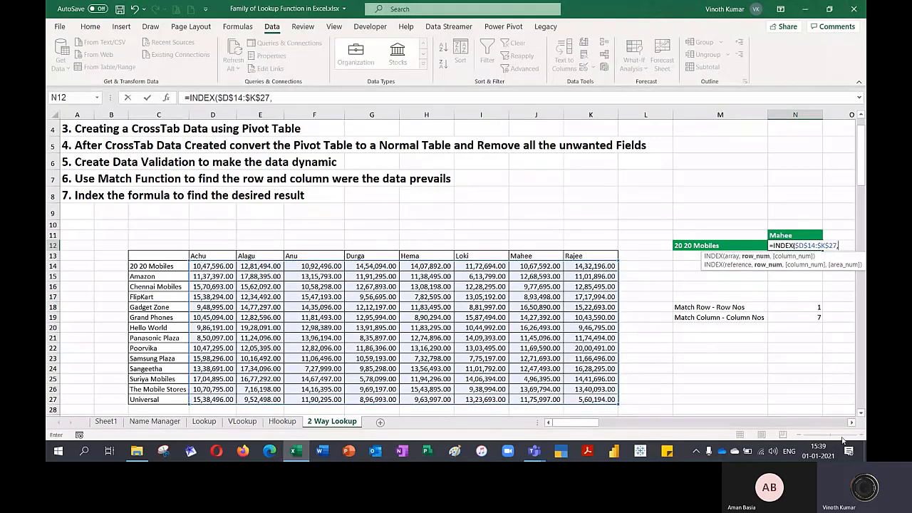
{"action": "left_click", "coordinate": [792, 307]}
{"action": "type", "text": ","}
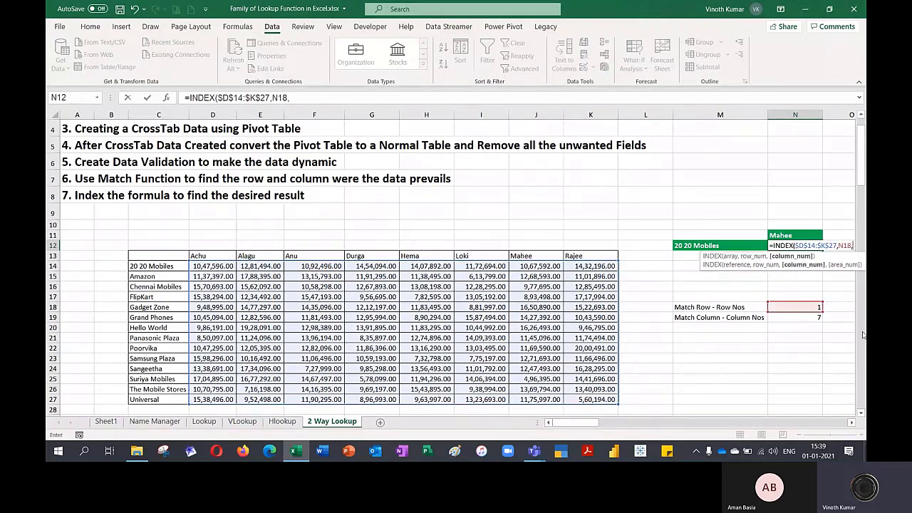
{"action": "key", "text": "Tab"}
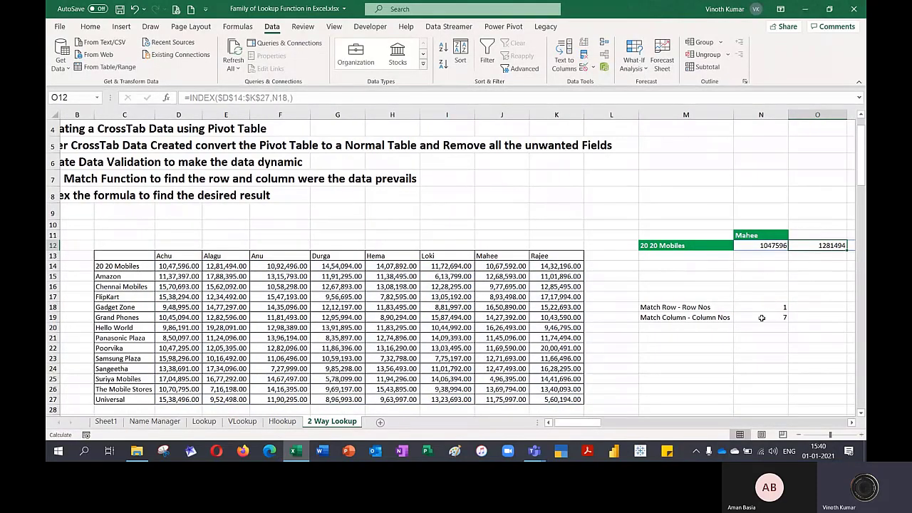
- Add N19 as the column number in N12 so the formula reads =INDEX($D$14:$K$27,N18,N19)
{"action": "left_click", "coordinate": [765, 246]}
{"action": "key", "text": "F2"}
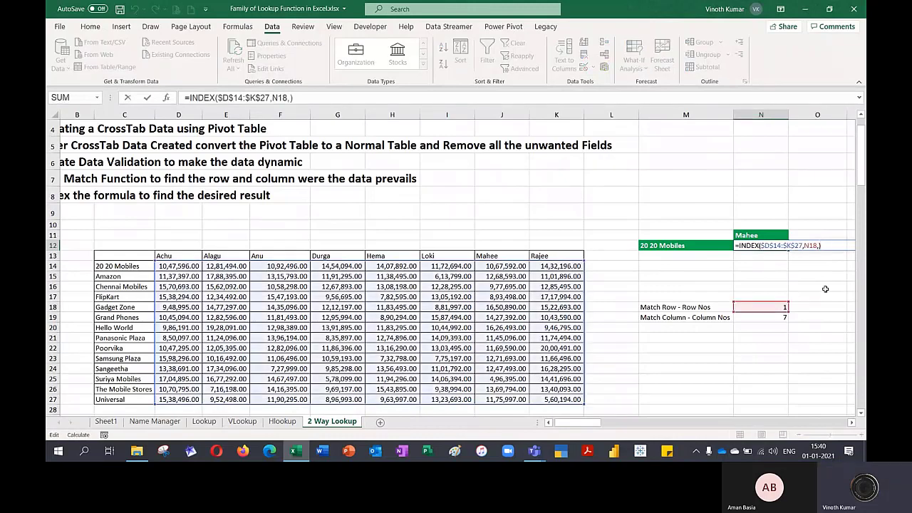
{"action": "left_click", "coordinate": [819, 245]}
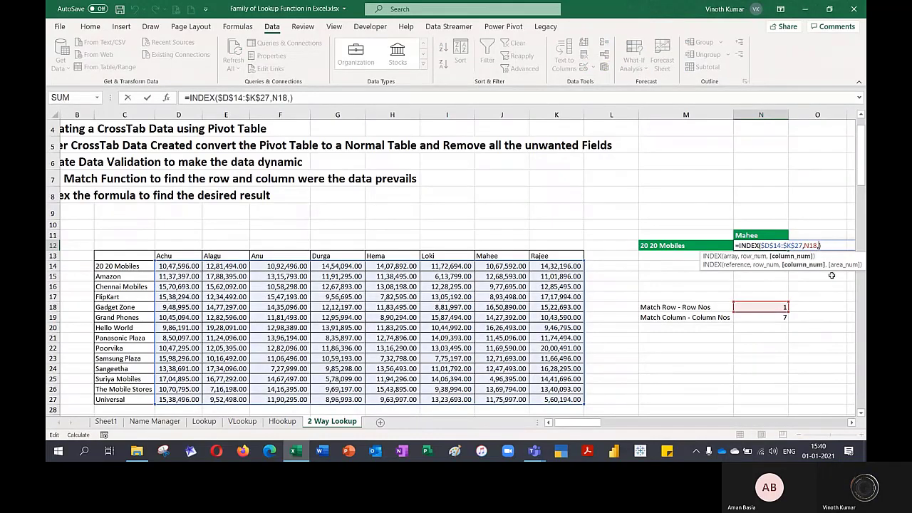
{"action": "left_click", "coordinate": [755, 318]}
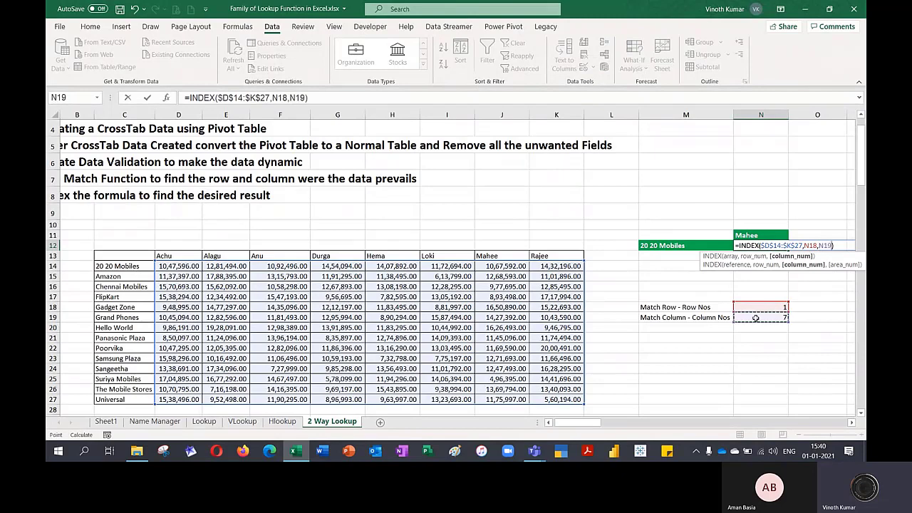
{"action": "key", "text": "Return"}
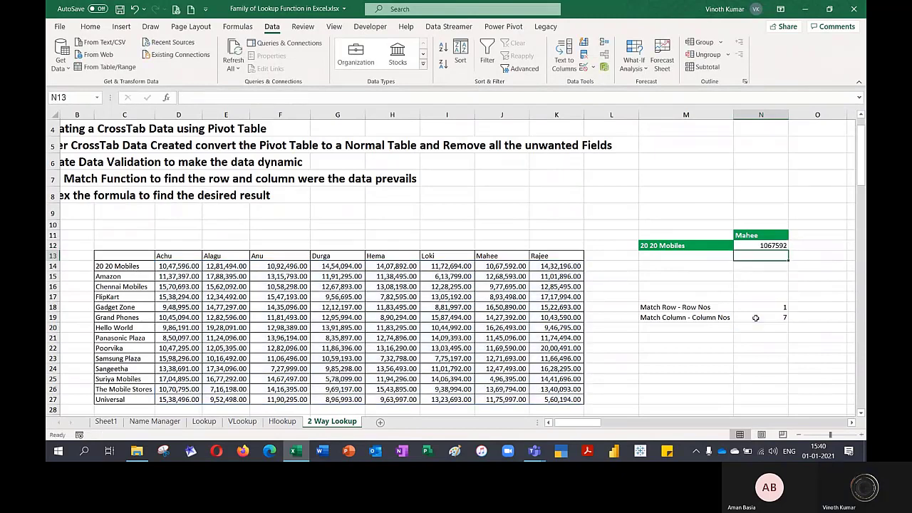
- Format the lookup result in N12 with the rupee accounting number format
{"action": "key", "text": "Up"}
{"action": "left_click", "coordinate": [90, 26]}
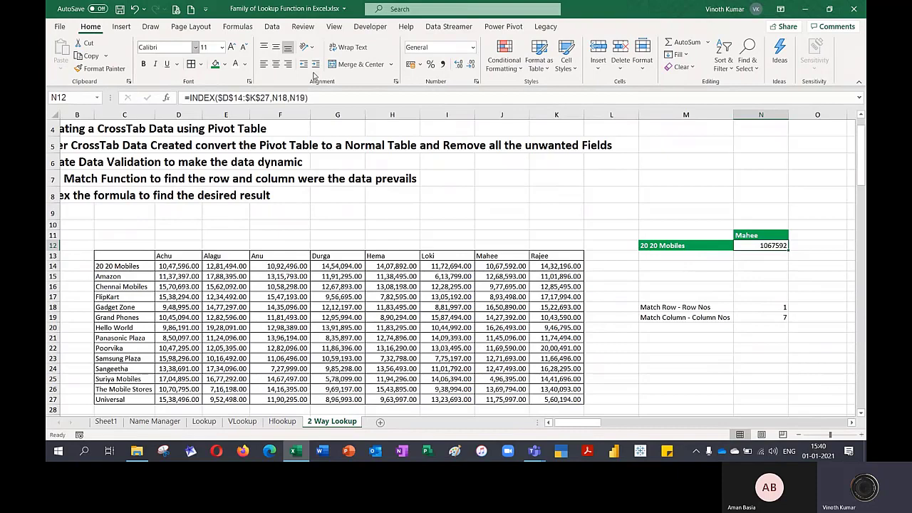
{"action": "left_click", "coordinate": [410, 64]}
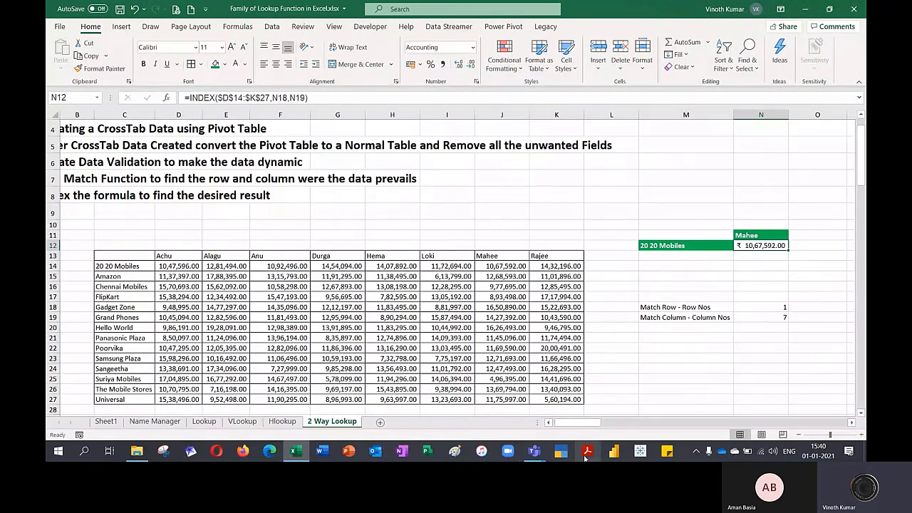
- Highlight row 14 and column J together to check the N12 result against their intersection in J14
{"action": "left_click", "coordinate": [48, 266]}
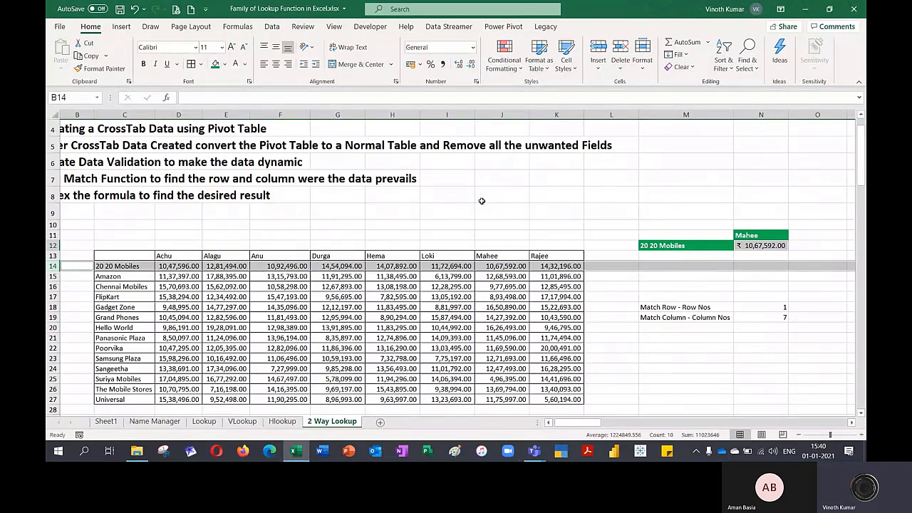
{"action": "left_click", "coordinate": [496, 115], "text": "ctrl"}
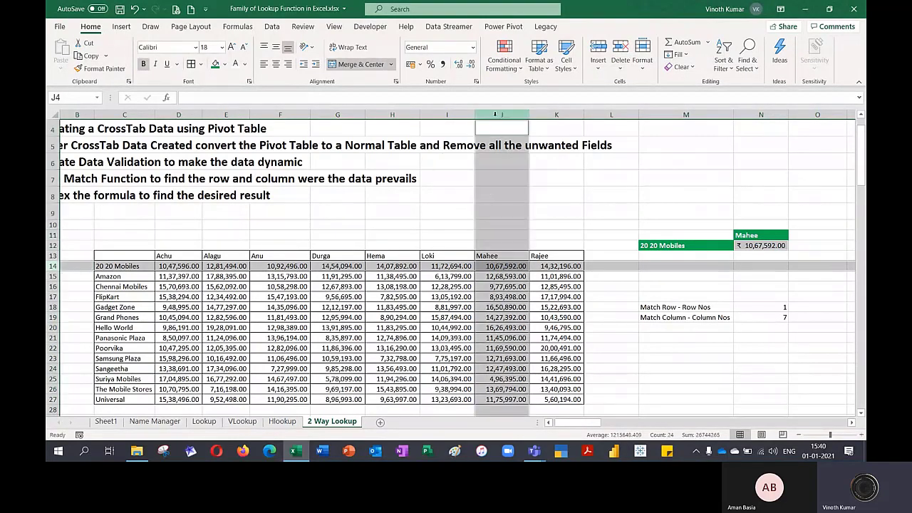
{"action": "left_click", "coordinate": [491, 267], "text": "ctrl"}
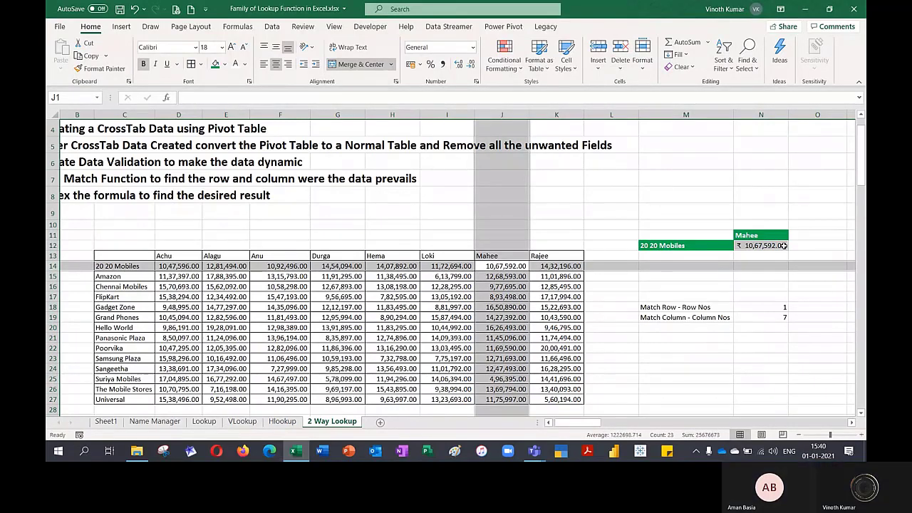
{"action": "left_click", "coordinate": [723, 358]}
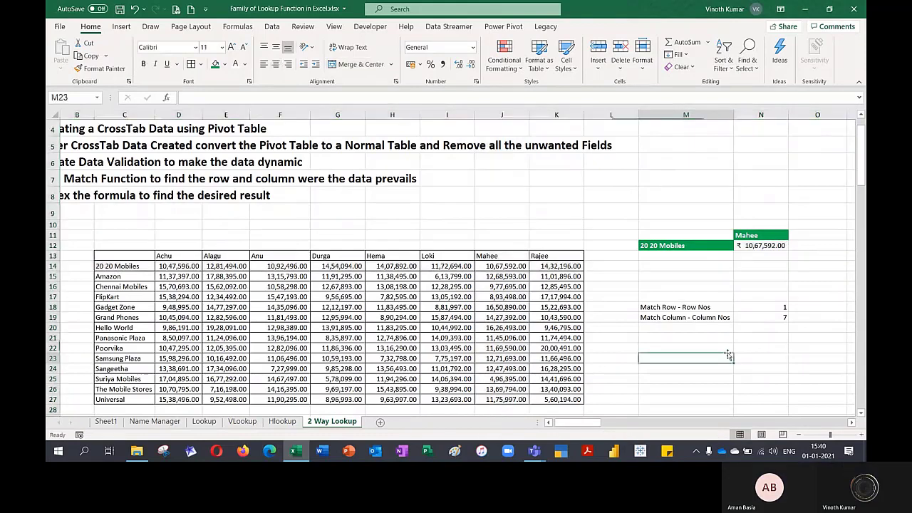
- Test the two-way lookup by choosing Gadget Zone in M12 and the fourth sales rep in N11
{"action": "left_click", "coordinate": [711, 246]}
{"action": "left_click", "coordinate": [738, 245]}
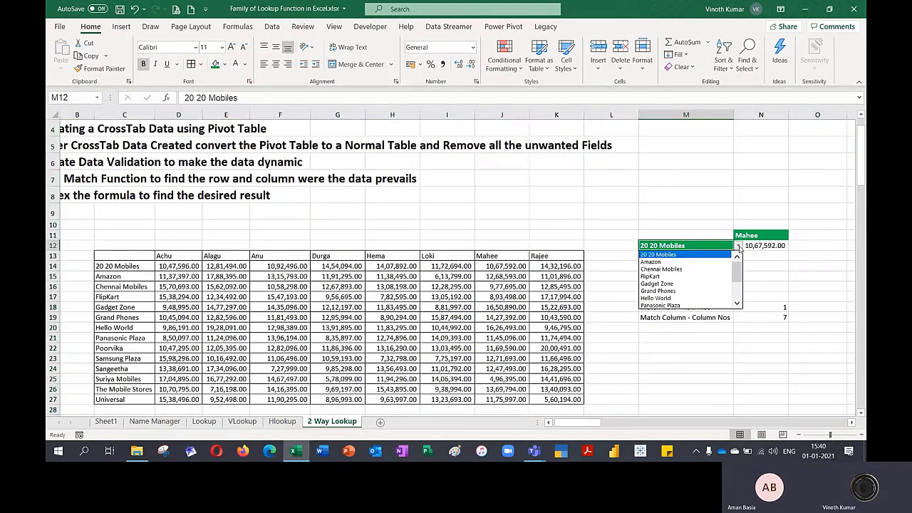
{"action": "left_click", "coordinate": [688, 285]}
{"action": "left_click", "coordinate": [782, 236]}
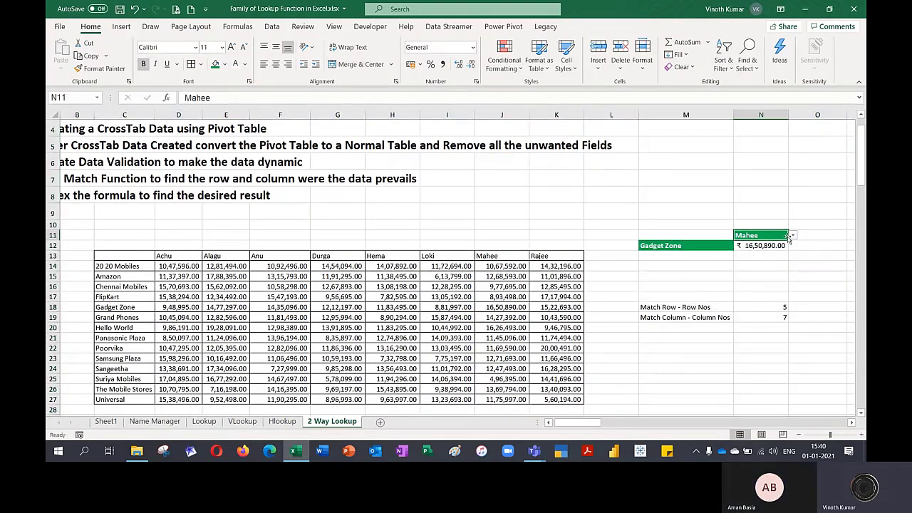
{"action": "left_click", "coordinate": [792, 237]}
{"action": "left_click", "coordinate": [765, 266]}
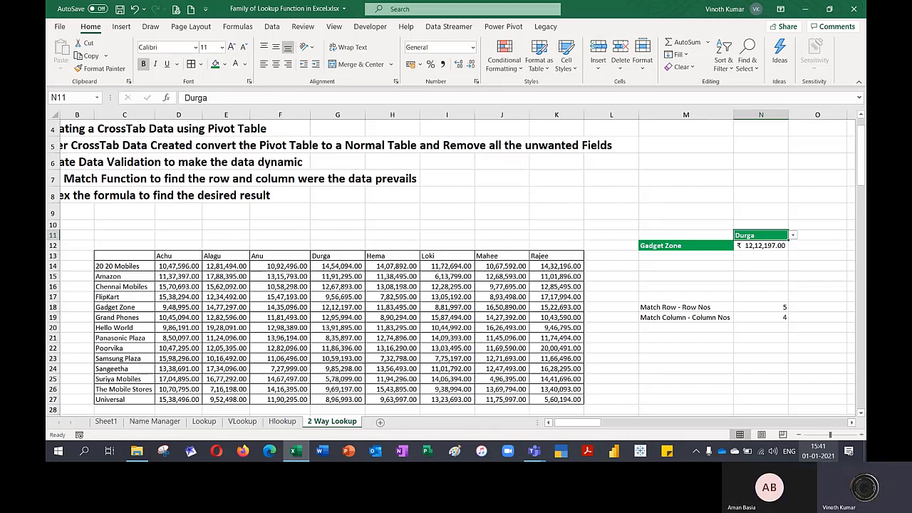
- Review the Lookup, VLookup and Hlookup sheets and the listed procedure on the 2 Way Lookup sheet
{"action": "left_click_drag", "start_coordinate": [576, 423], "coordinate": [568, 424]}
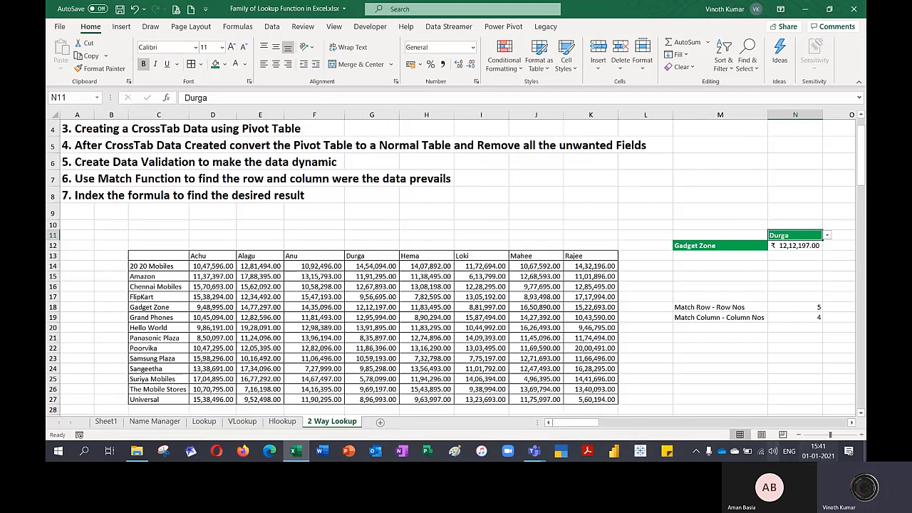
{"action": "left_click", "coordinate": [289, 421]}
{"action": "left_click", "coordinate": [242, 421]}
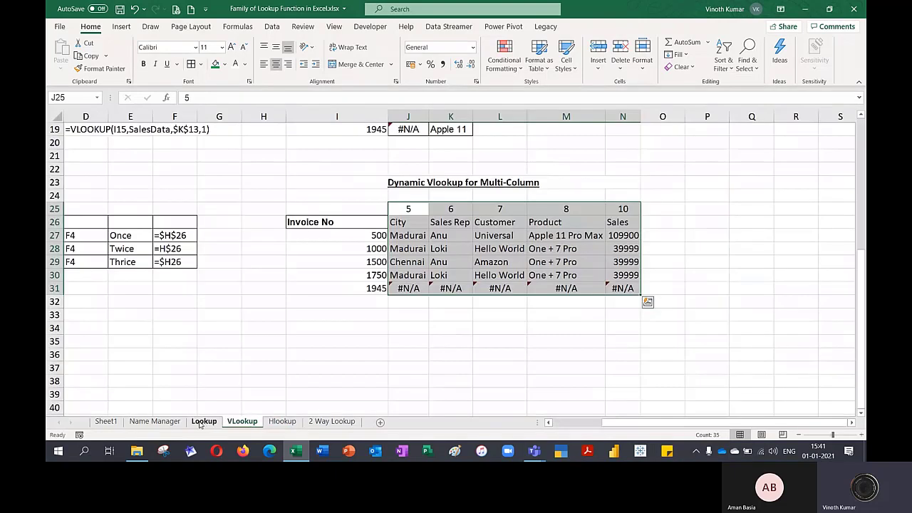
{"action": "left_click", "coordinate": [204, 421]}
{"action": "left_click", "coordinate": [241, 421]}
{"action": "left_click", "coordinate": [281, 421]}
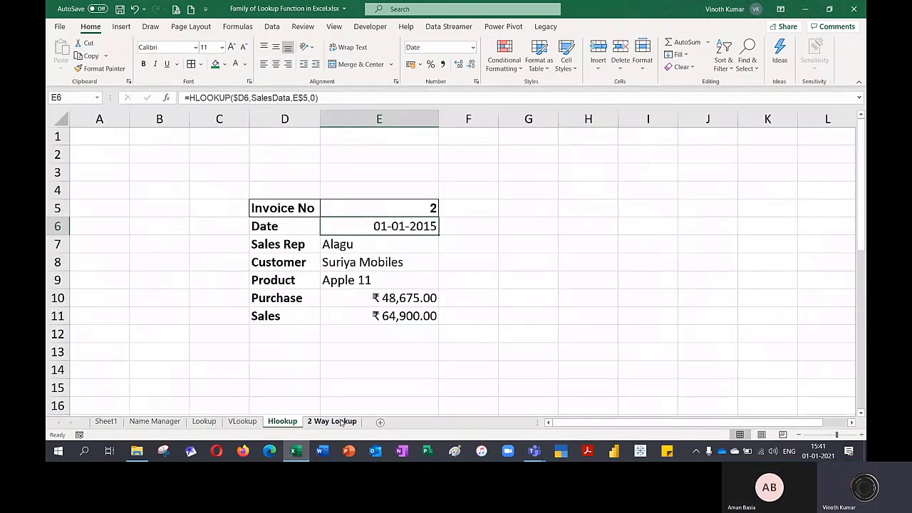
{"action": "left_click", "coordinate": [342, 421]}
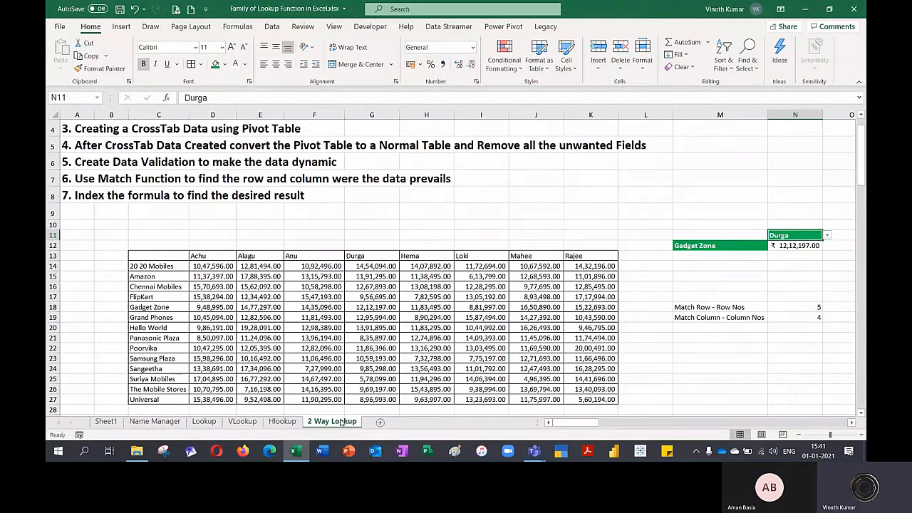
{"action": "scroll", "coordinate": [503, 226], "scroll_direction": "up", "scroll_amount": 1}
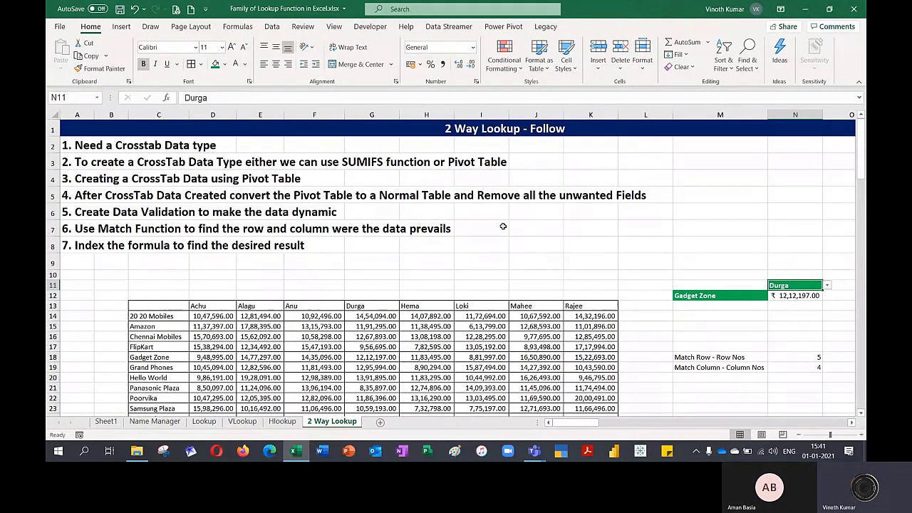
{"action": "left_click", "coordinate": [203, 422]}
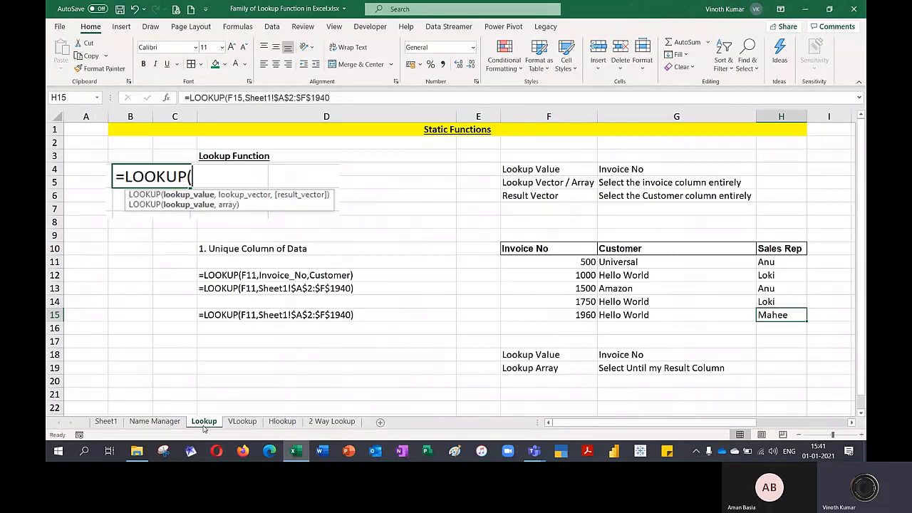
{"action": "left_click", "coordinate": [242, 422]}
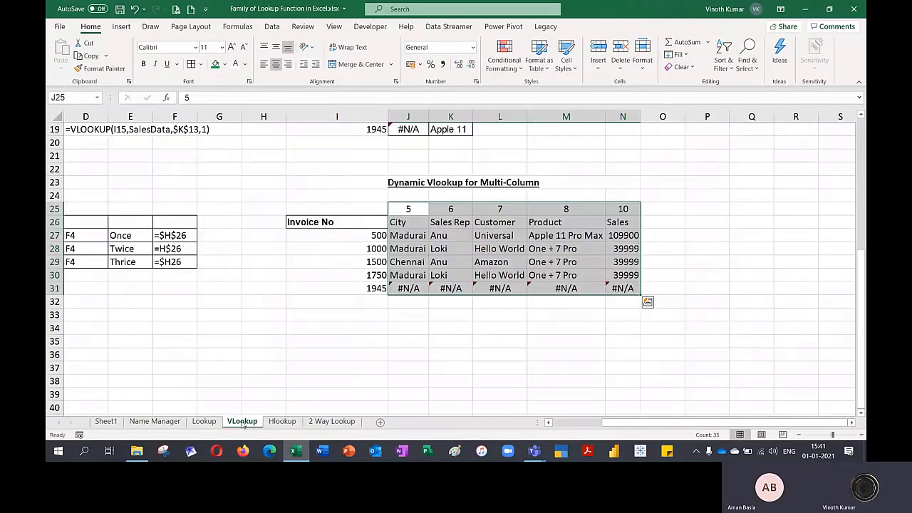
{"action": "left_click", "coordinate": [281, 424]}
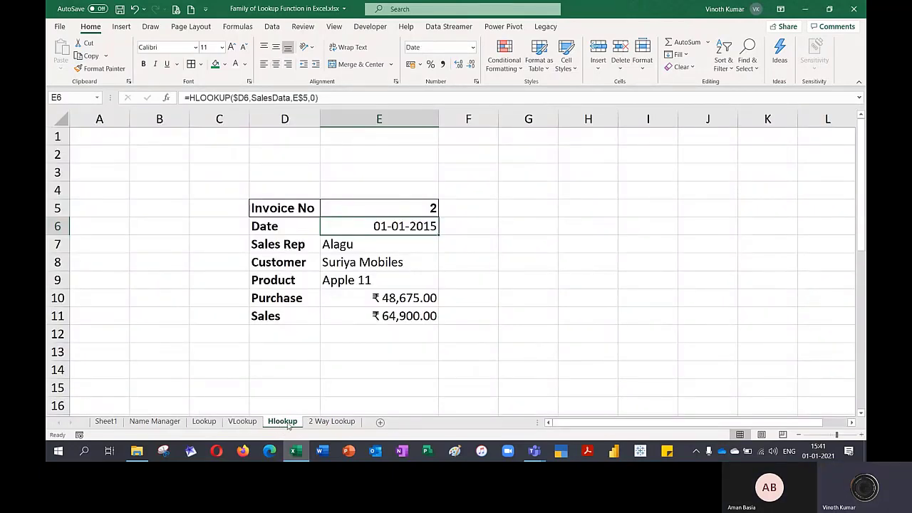
{"action": "left_click", "coordinate": [334, 422]}
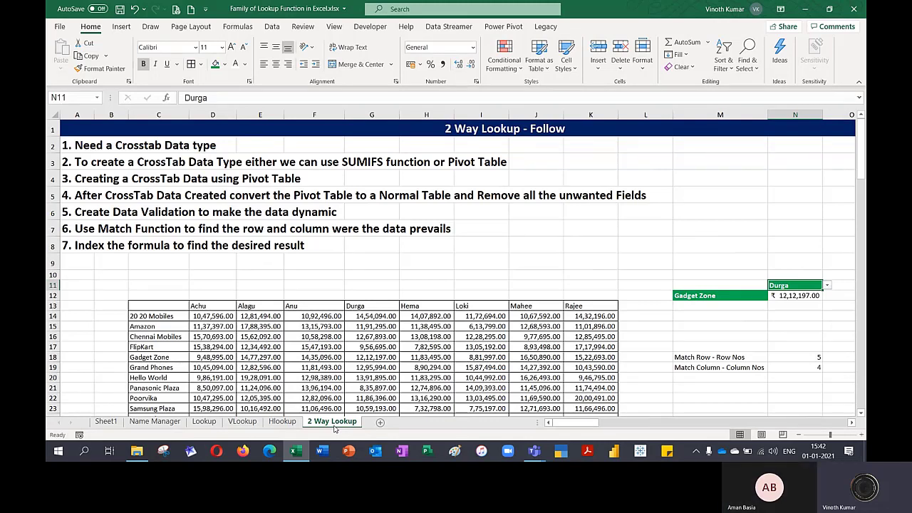
{"action": "left_click", "coordinate": [335, 426]}
{"action": "left_click", "coordinate": [820, 454]}
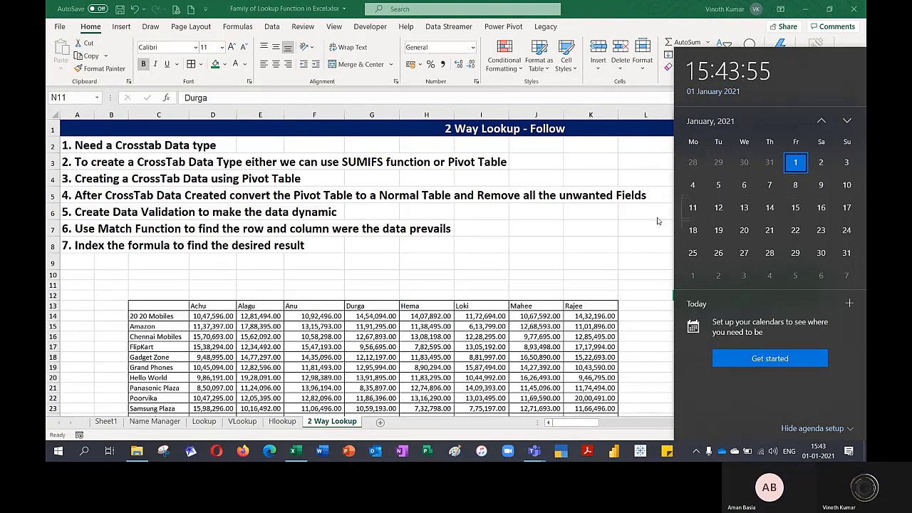
{"action": "left_click", "coordinate": [641, 239]}
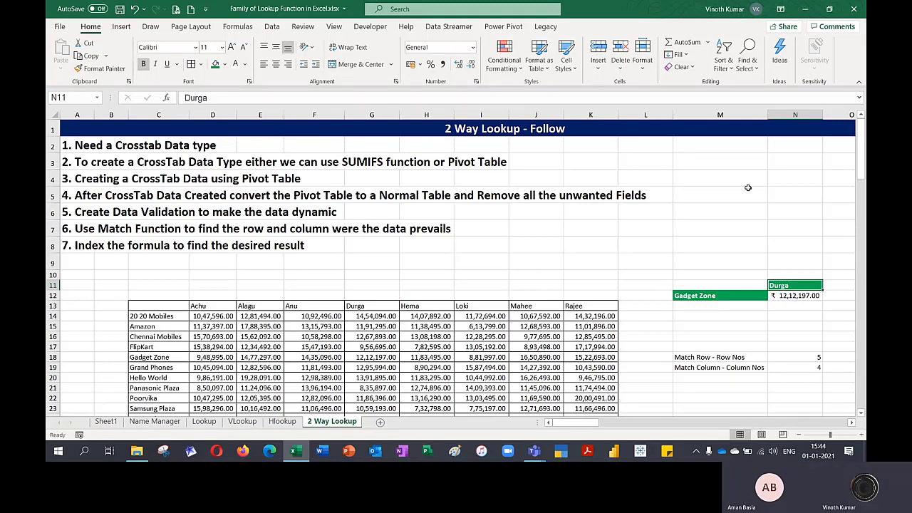
- Close the Family of Lookup Function in Excel.xlsx workbook and save its changes
{"action": "left_click", "coordinate": [854, 8]}
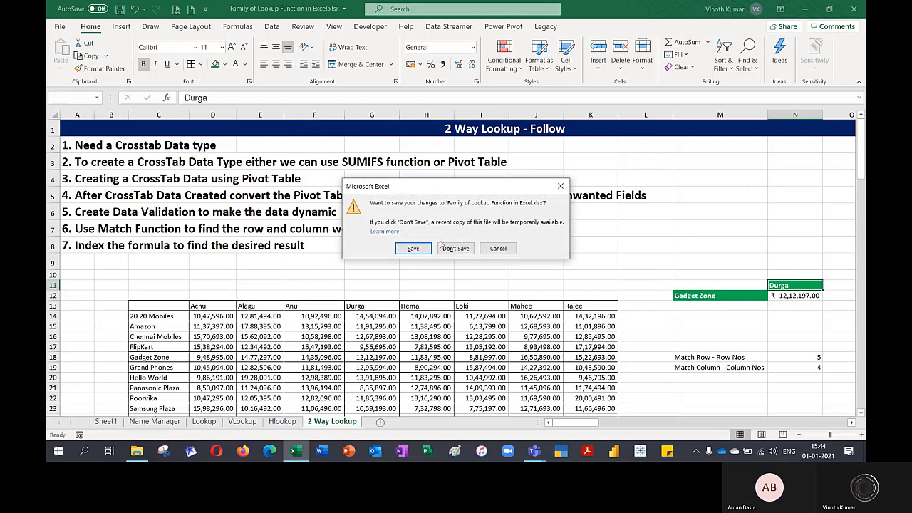
{"action": "left_click", "coordinate": [413, 248]}
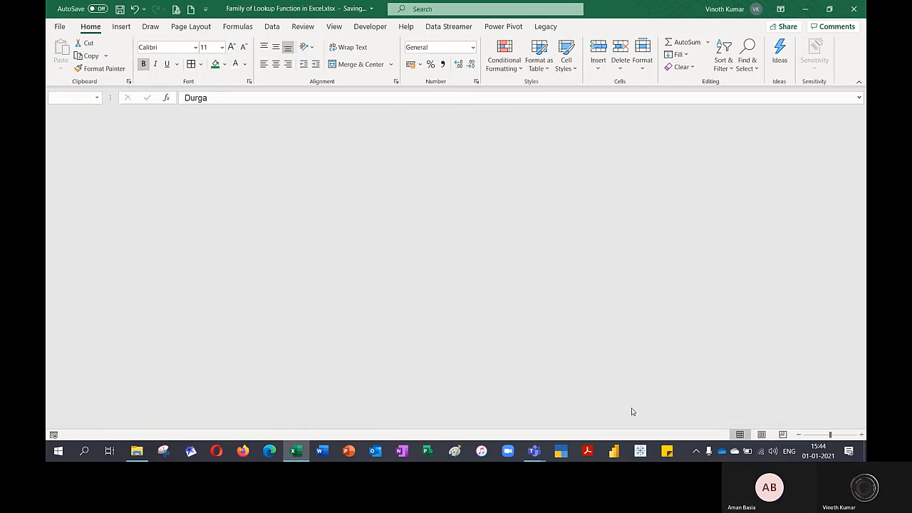